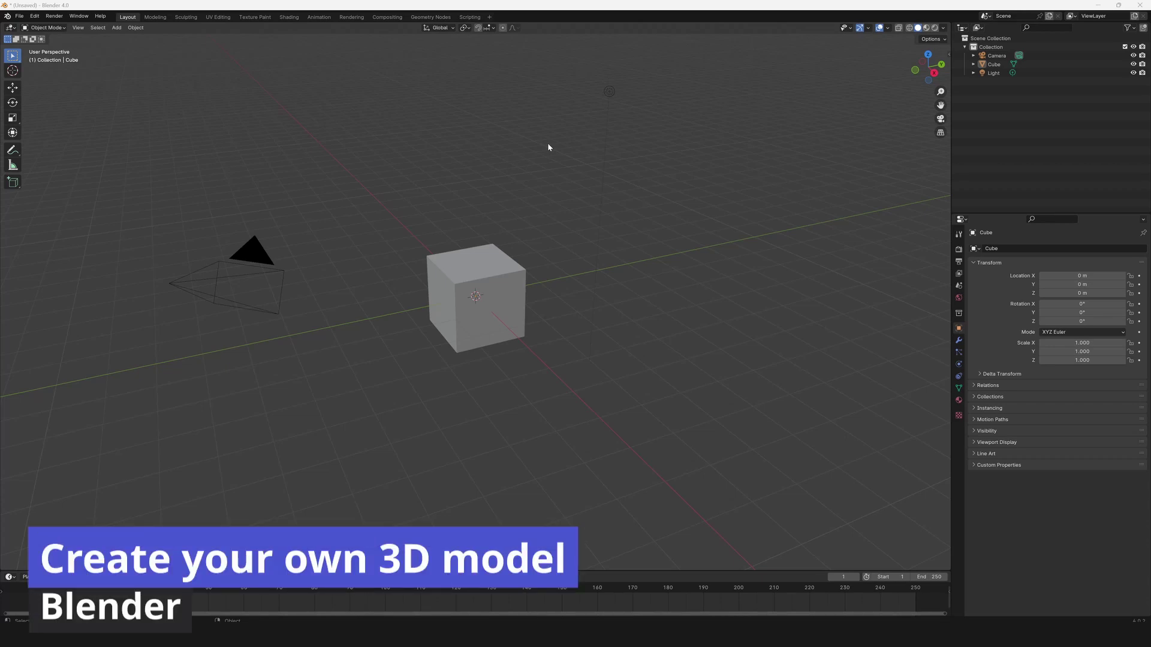
Delete the default camera, cube and light, then add a mesh plane.
left_click_drag(680, 131, 150, 387)
key("a")
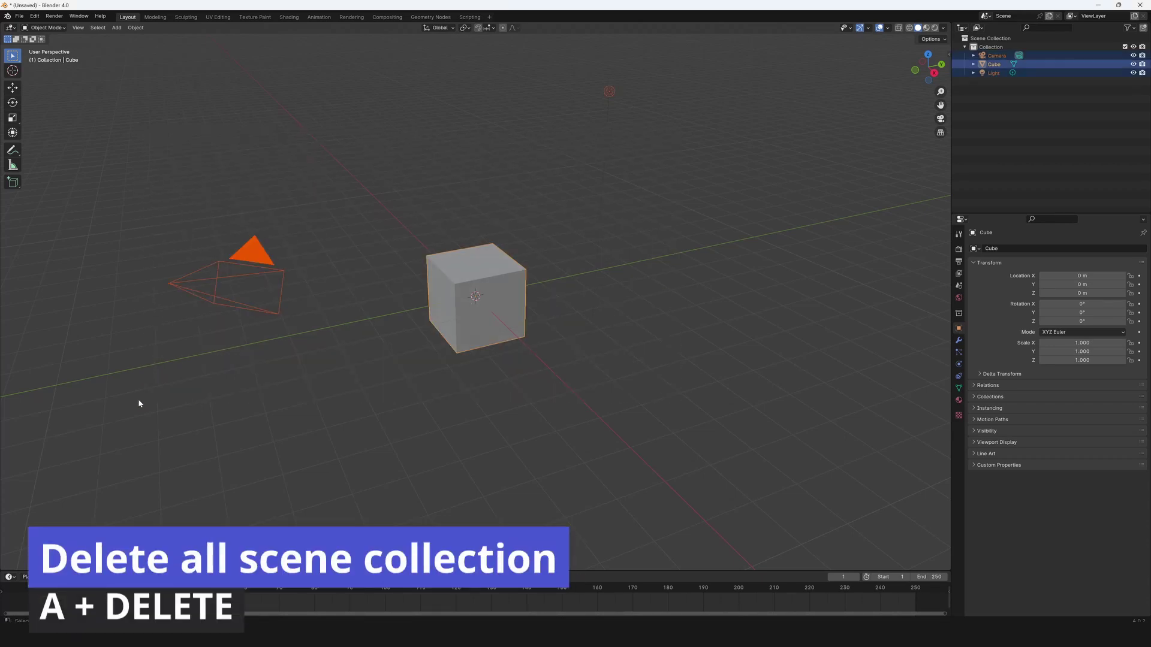
key("Delete")
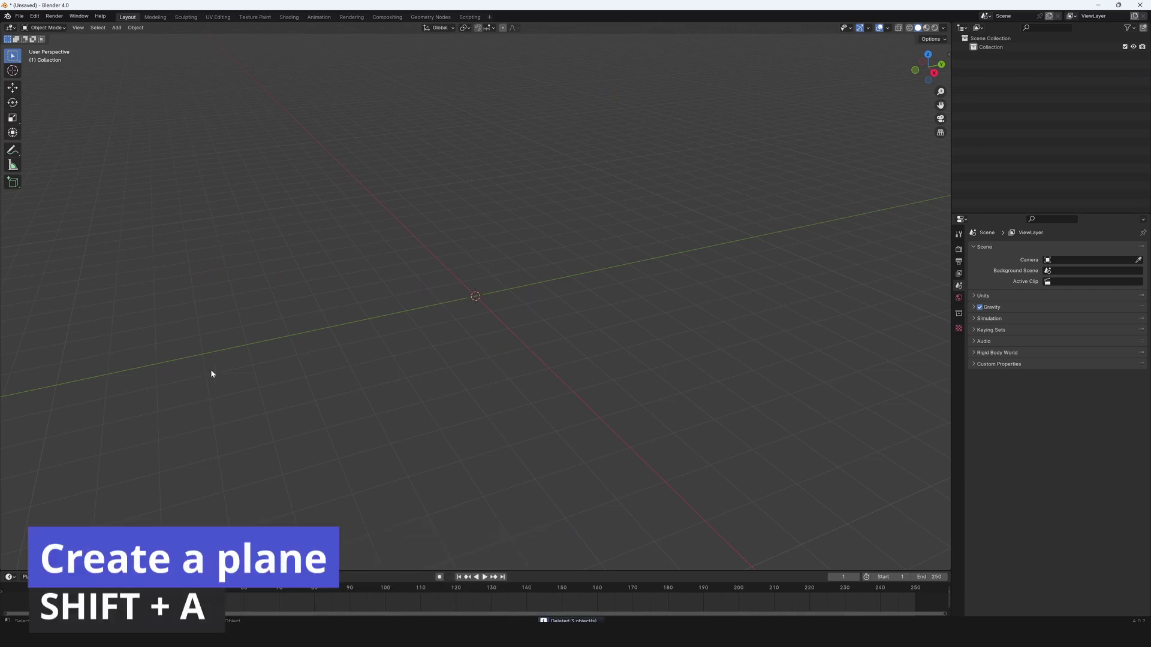
key("shift+a")
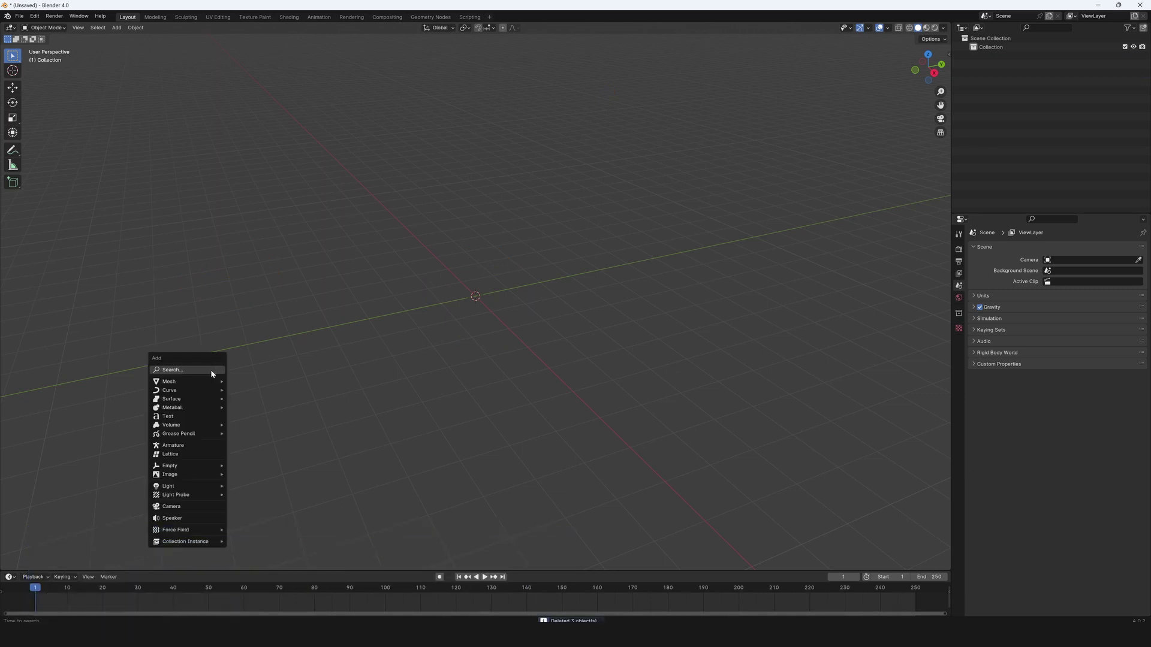
mouse_move(213, 382)
left_click(249, 384)
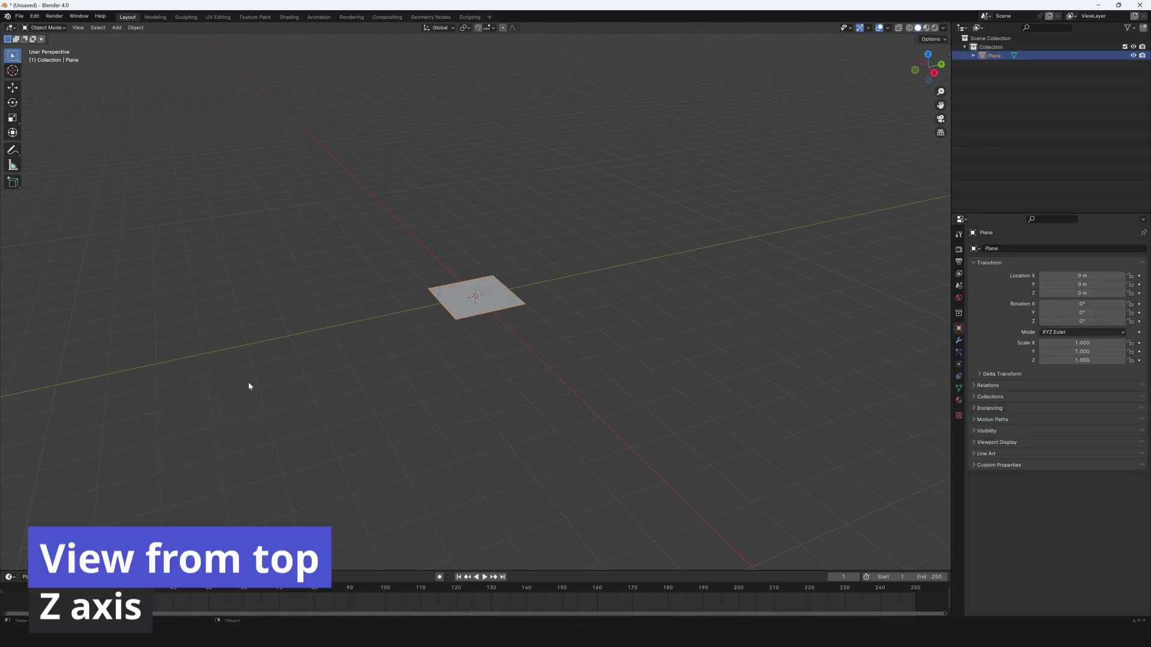
From the top view, delete the plane's two left vertices, leaving one edge.
left_click(927, 53)
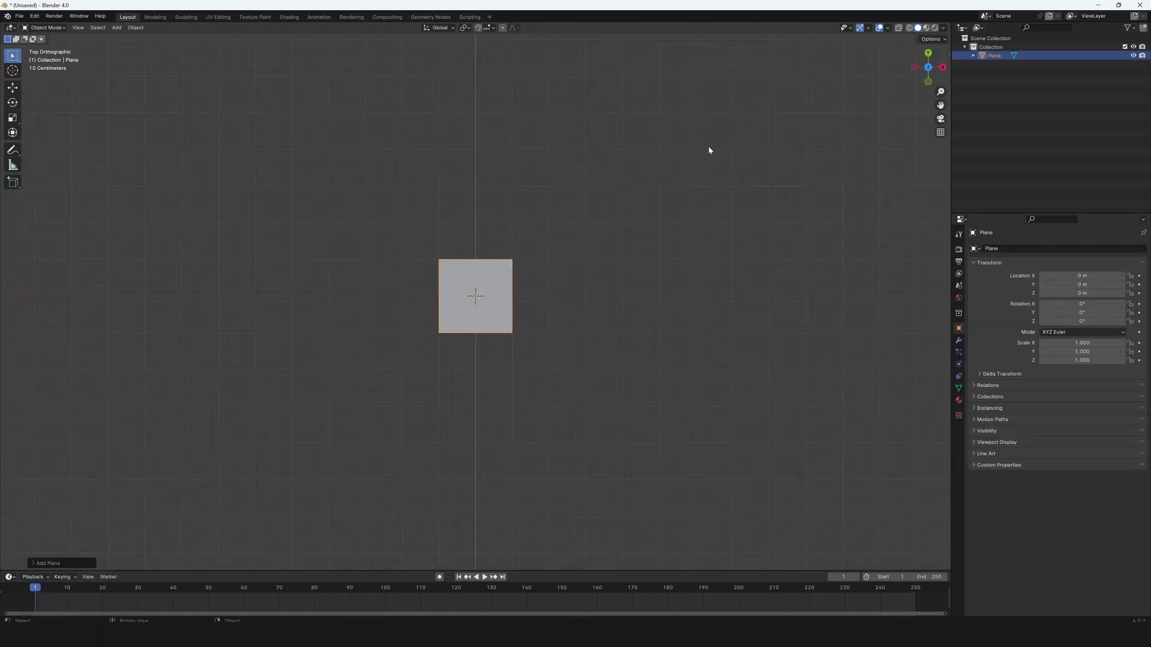
key("Tab")
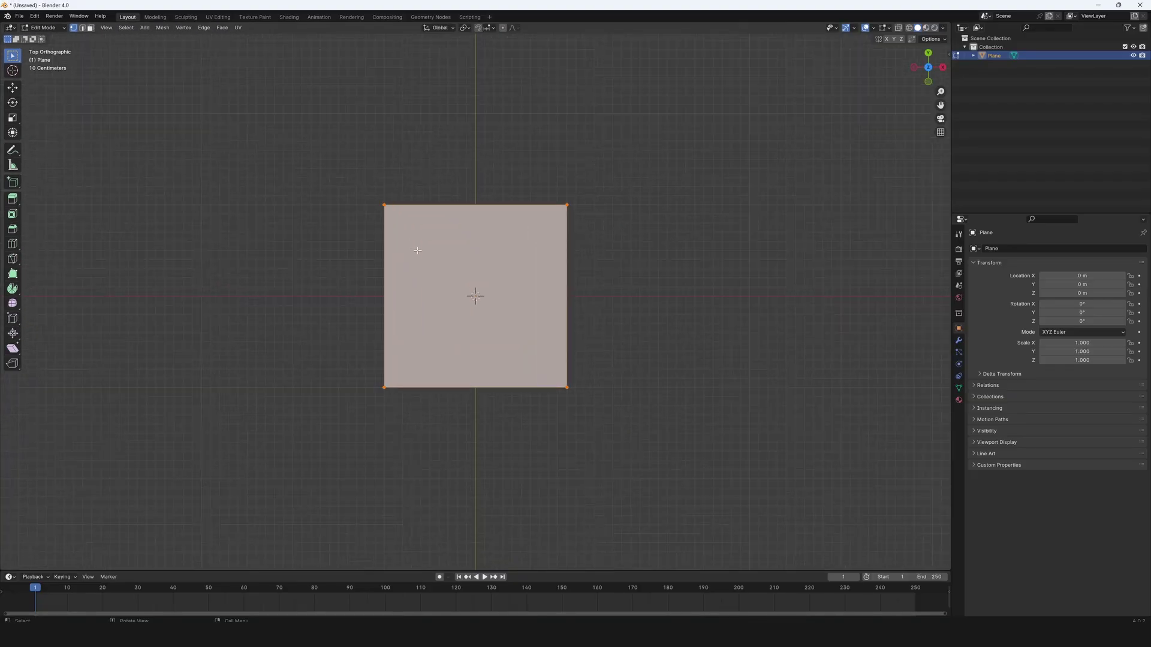
left_click_drag(313, 167, 440, 441)
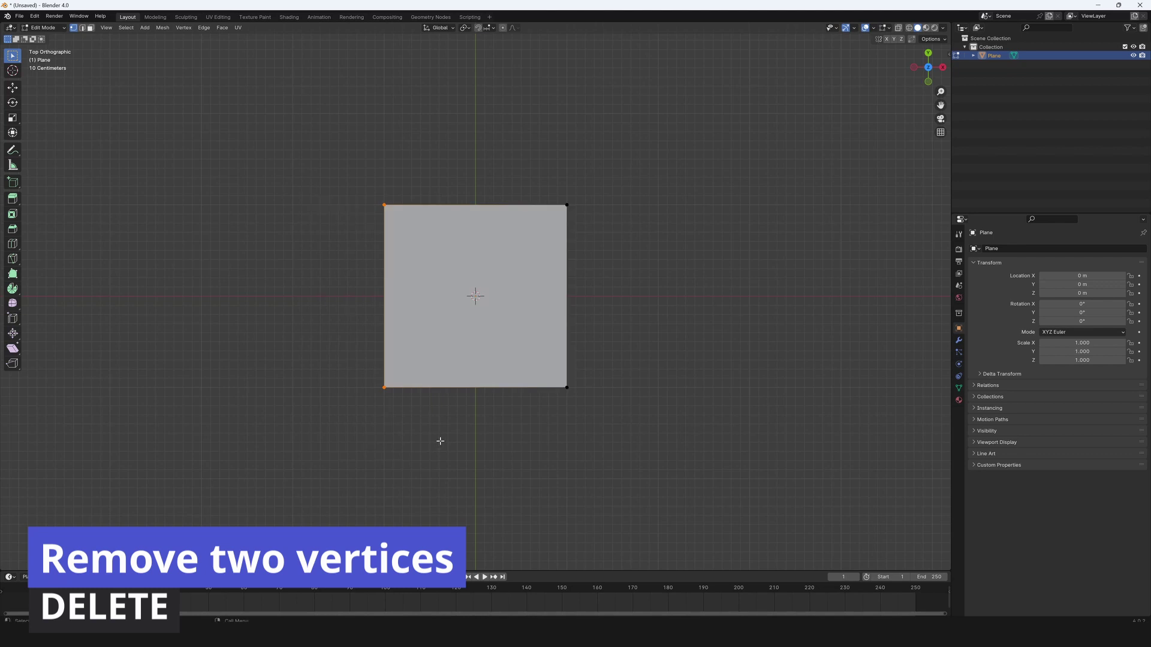
key("Delete")
left_click(433, 411)
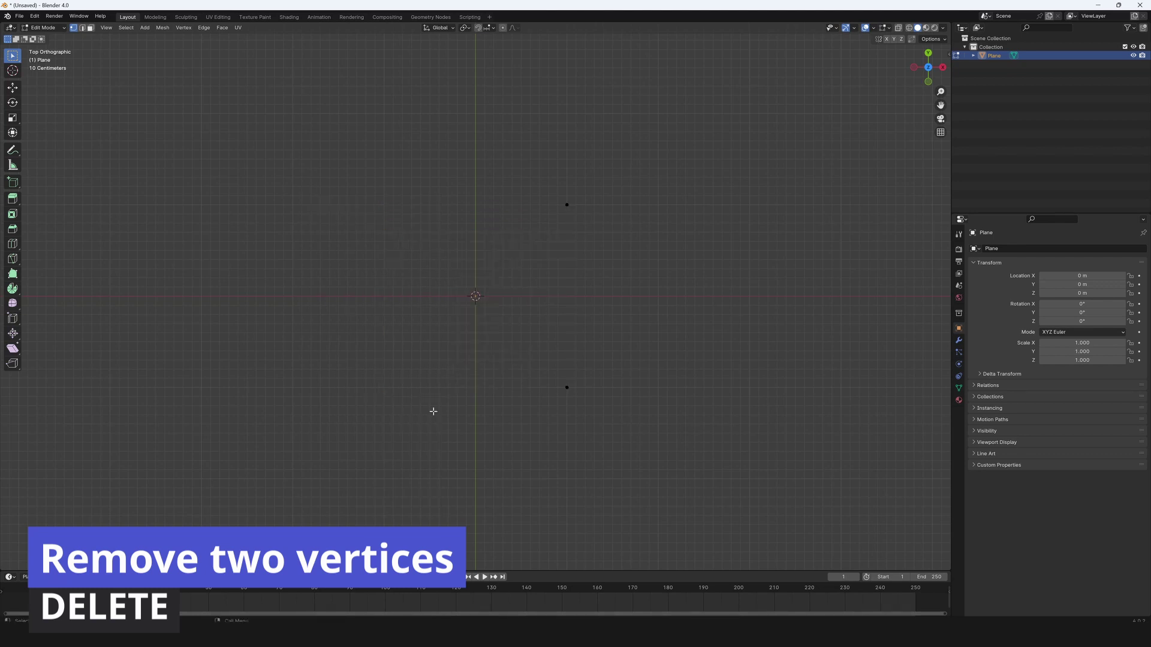
Select the edge's two vertices and add a Screw modifier.
left_click_drag(501, 142, 630, 418)
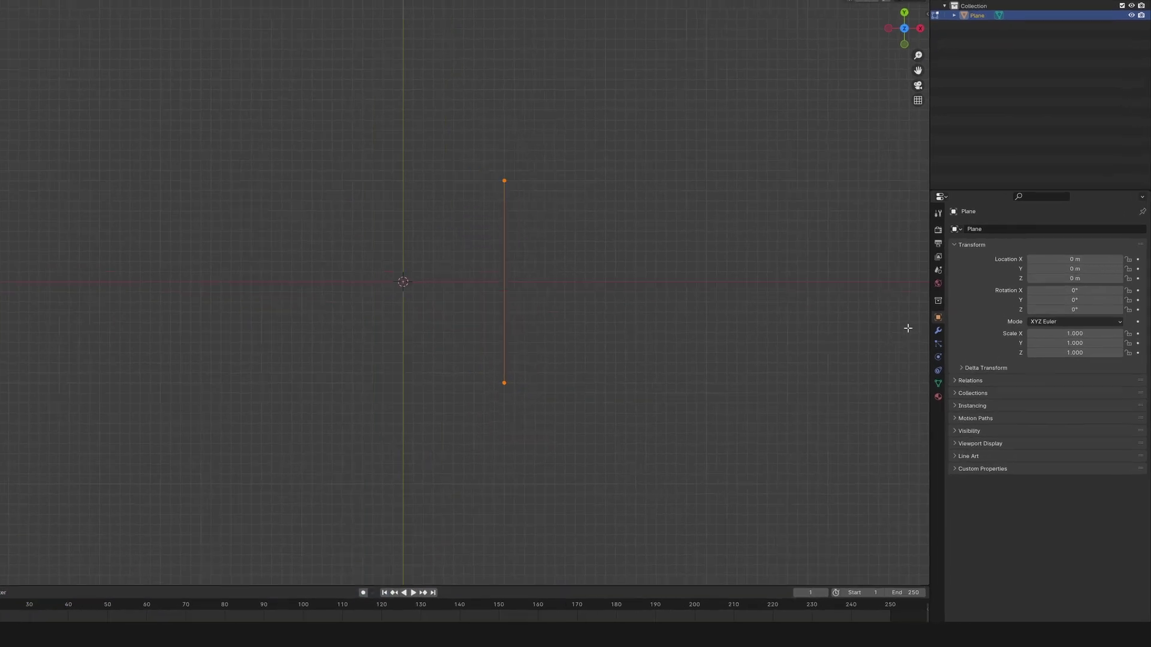
left_click(958, 341)
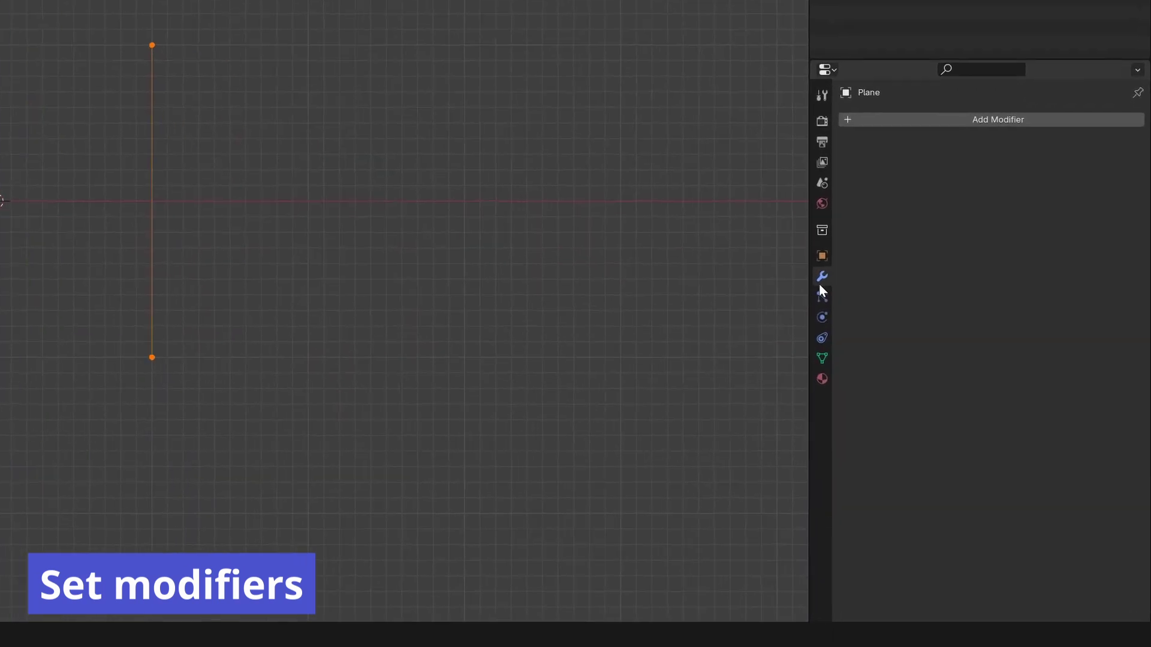
left_click(912, 123)
type("screw")
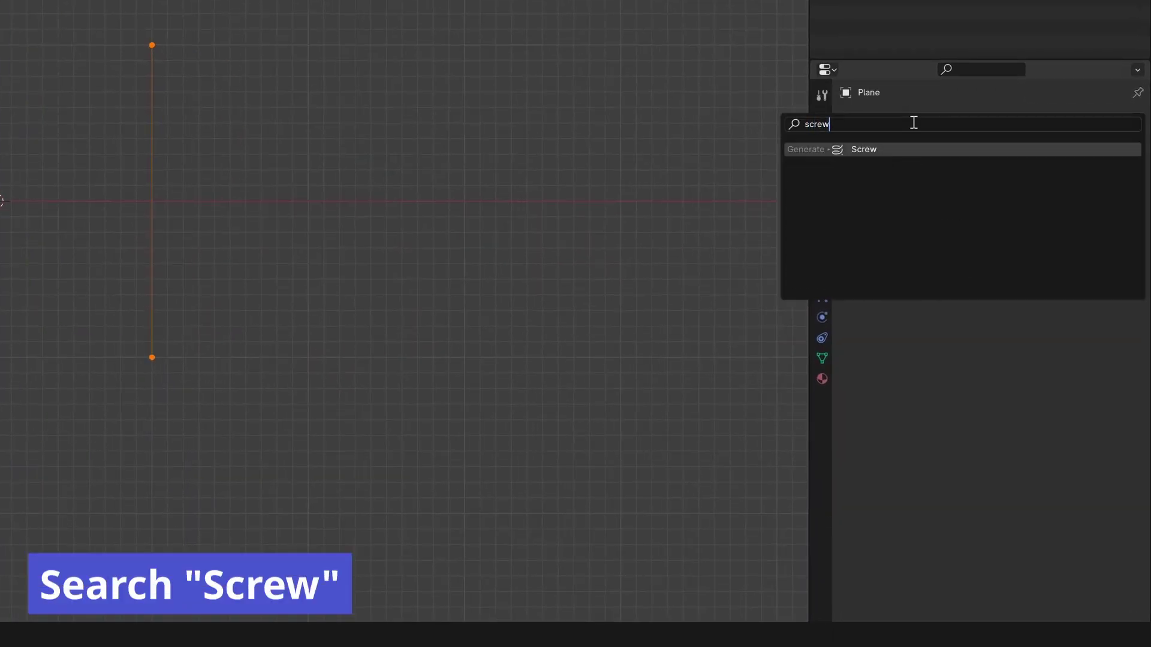
left_click(890, 150)
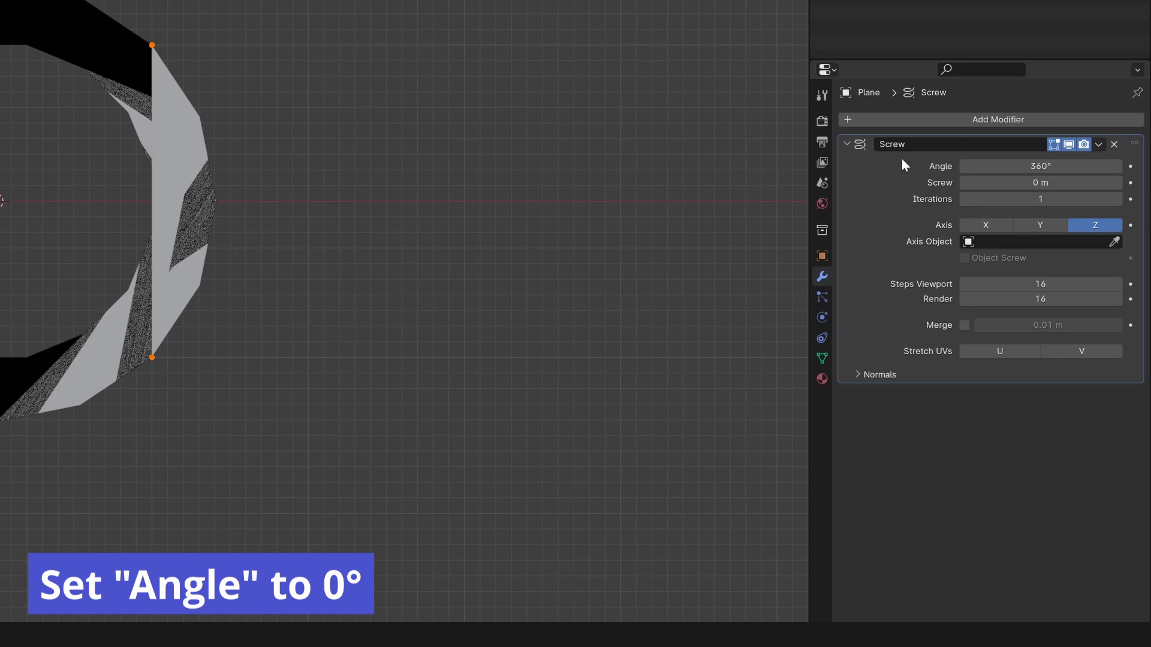
Set Screw angle 0°, screw height 5 m, and viewport and render steps to 1.
left_click(1080, 172)
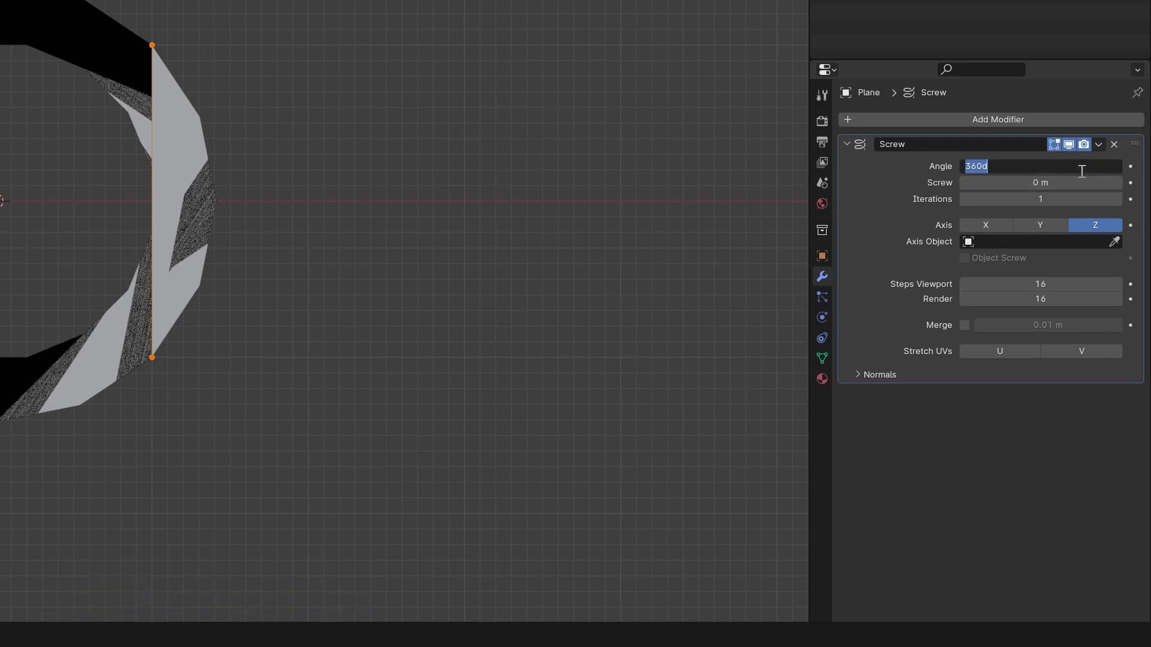
key("Return")
left_click(1076, 179)
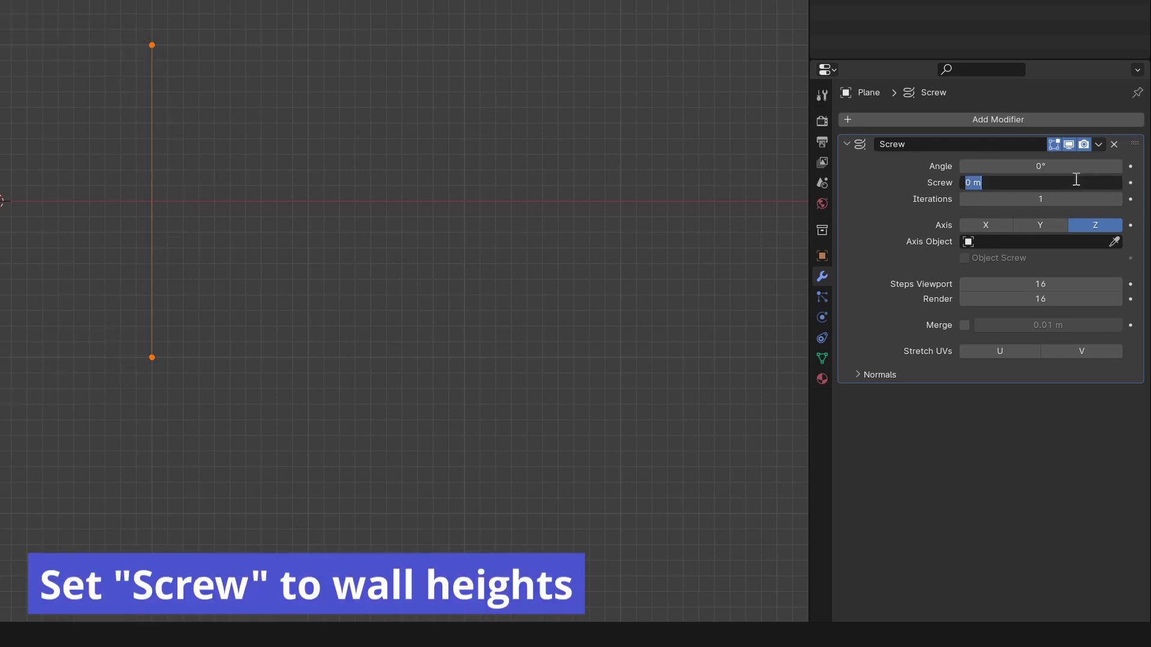
type("5")
key("Return")
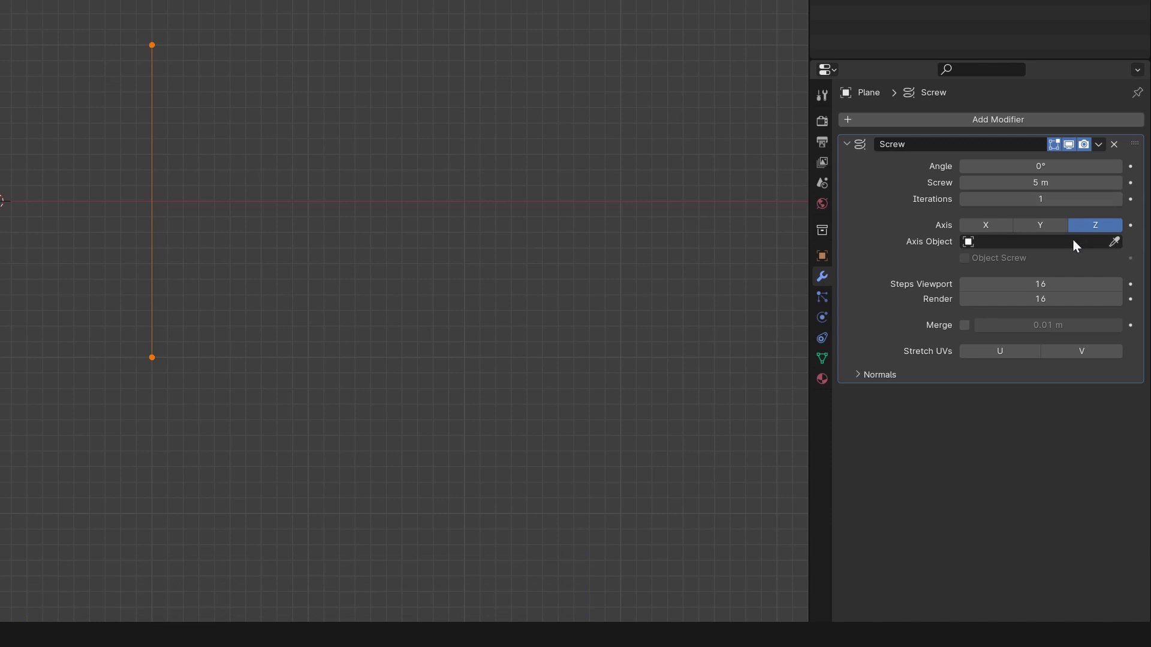
left_click(1066, 287)
type("1")
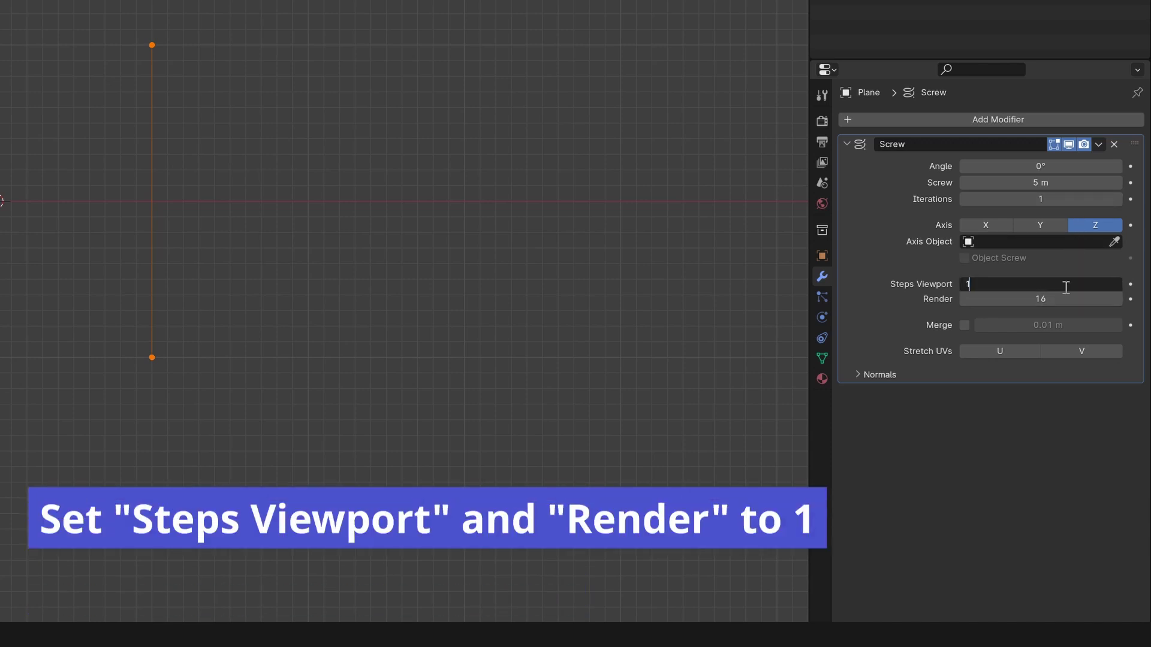
key("Return")
left_click(1067, 300)
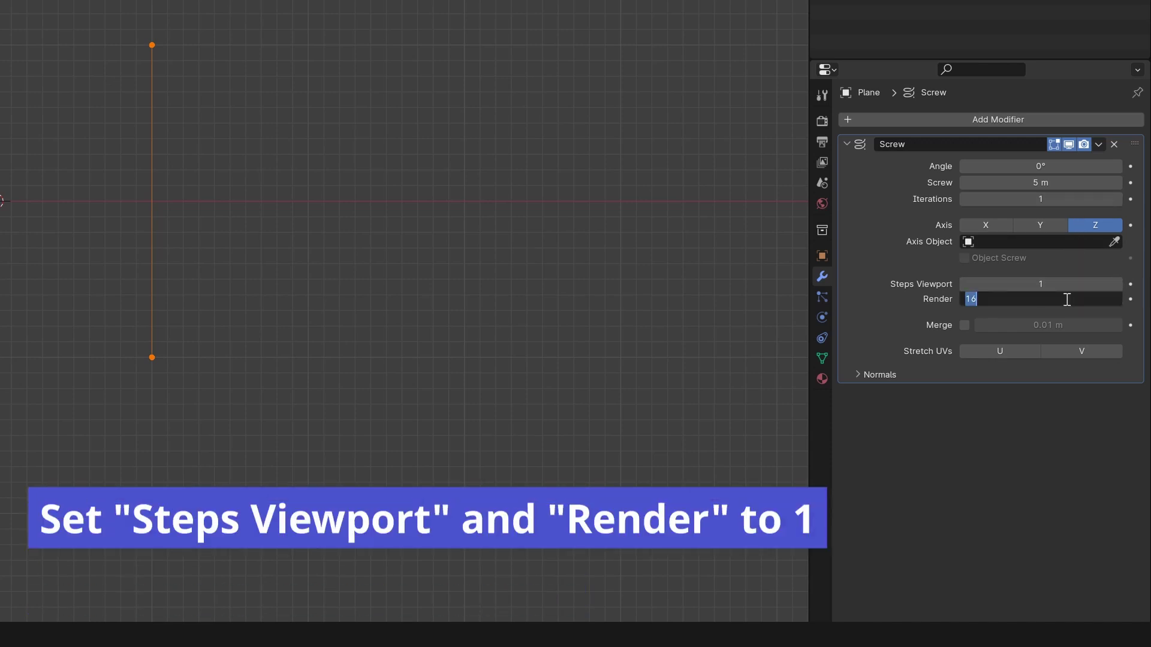
type("1")
key("Return")
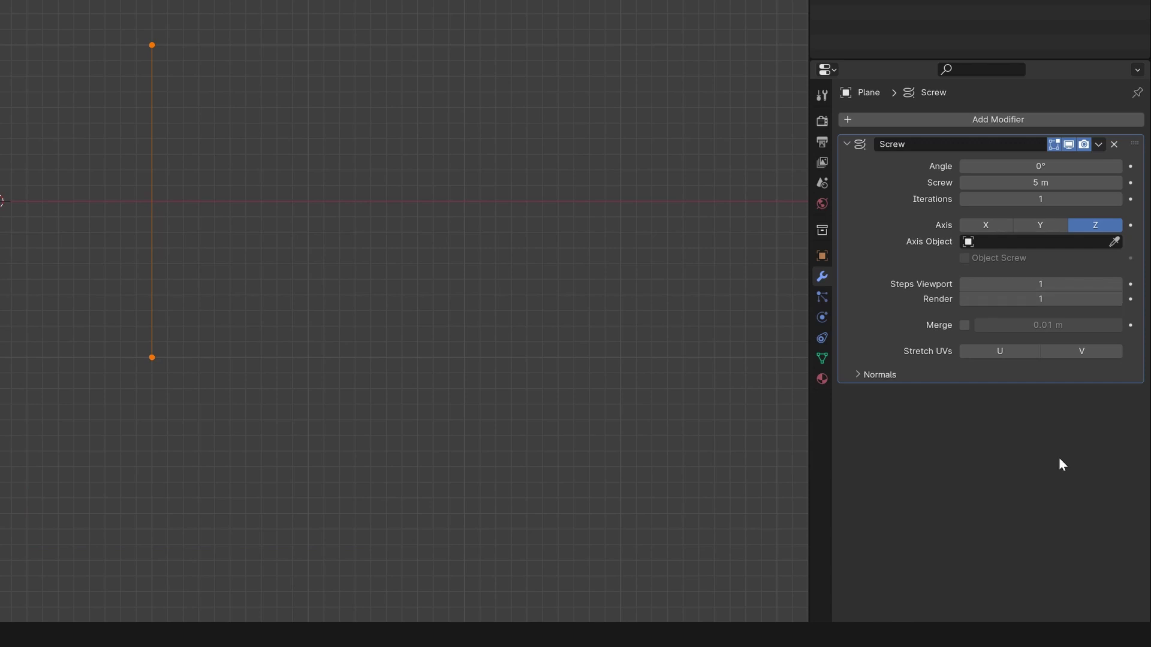
Add a Solidify modifier below the Screw modifier.
left_click(859, 117)
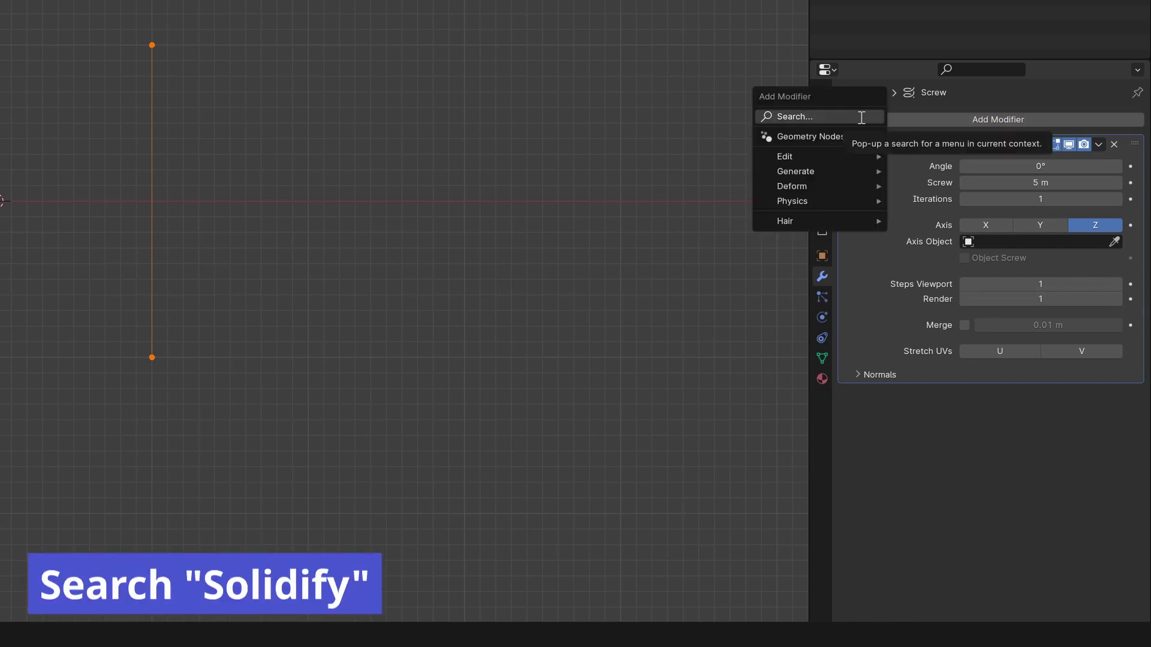
left_click(862, 118)
type("sol")
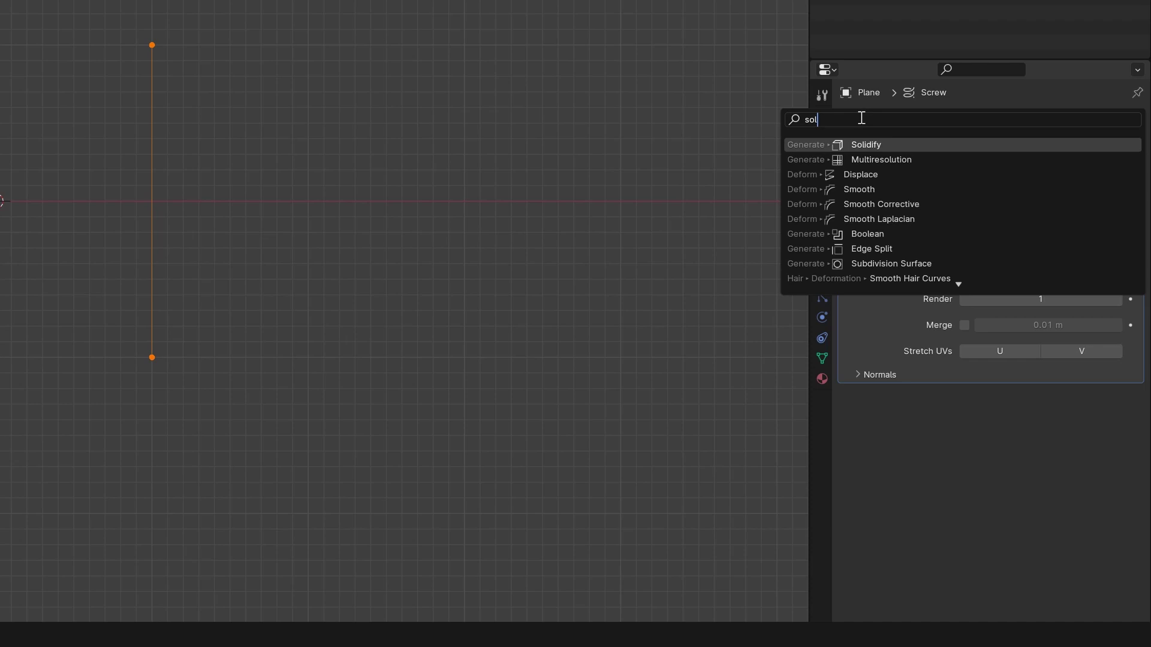
left_click(881, 147)
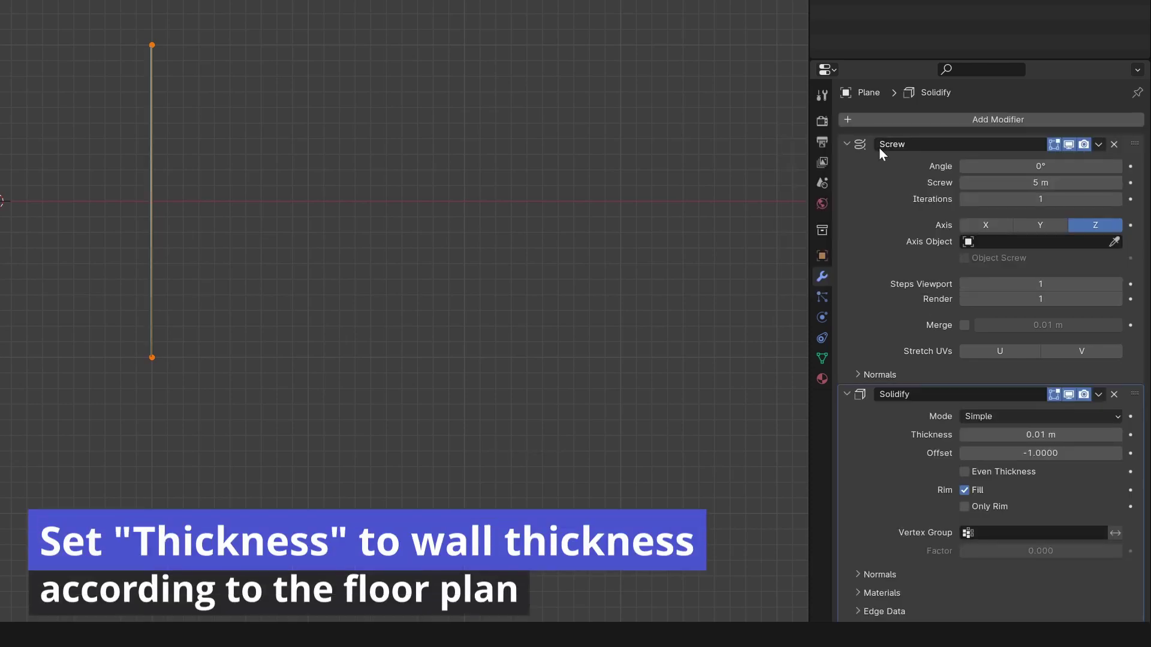
Set Solidify thickness to 0.2 m and offset to 0, with Even Thickness enabled.
left_click(1018, 435)
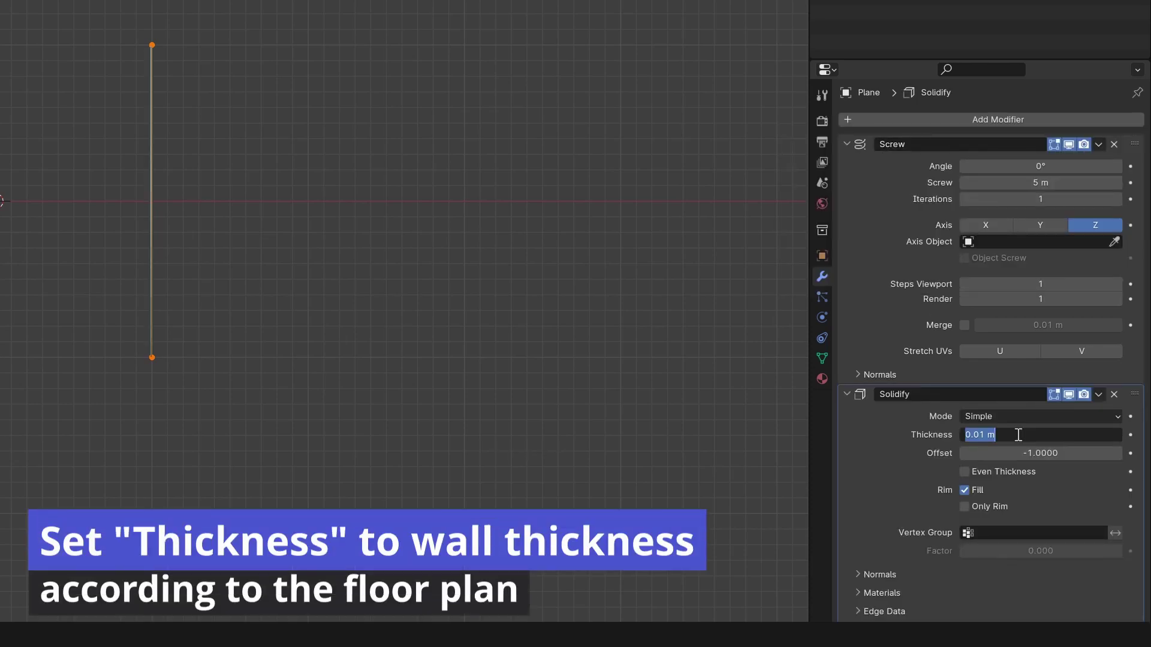
type("0.")
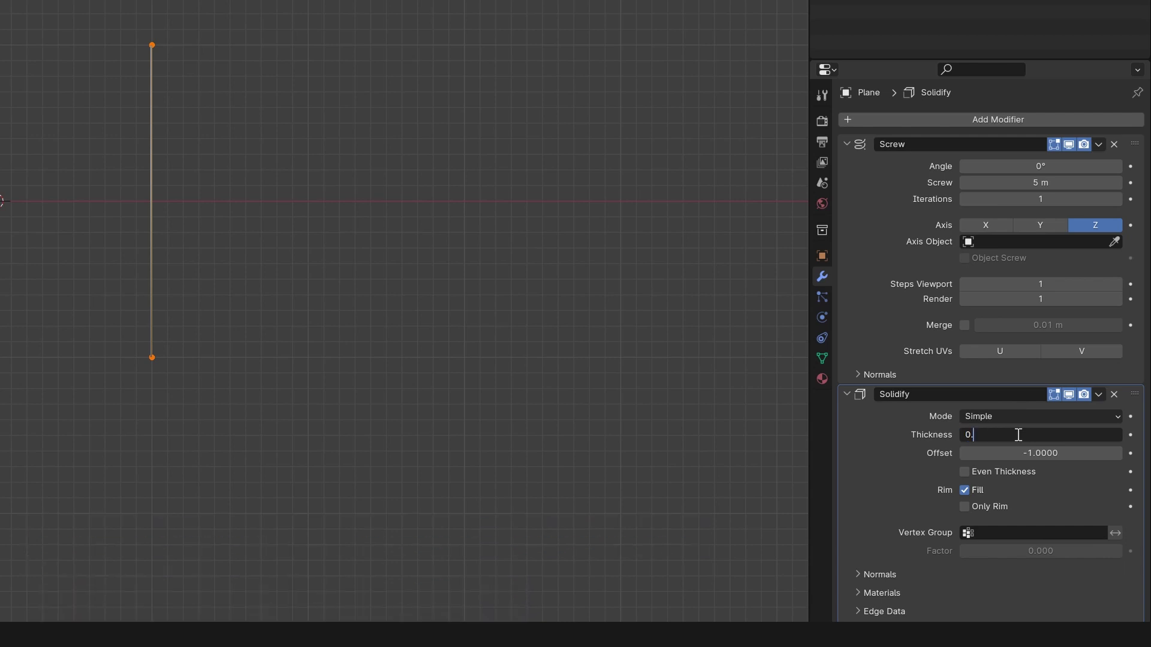
type("2")
key("Return")
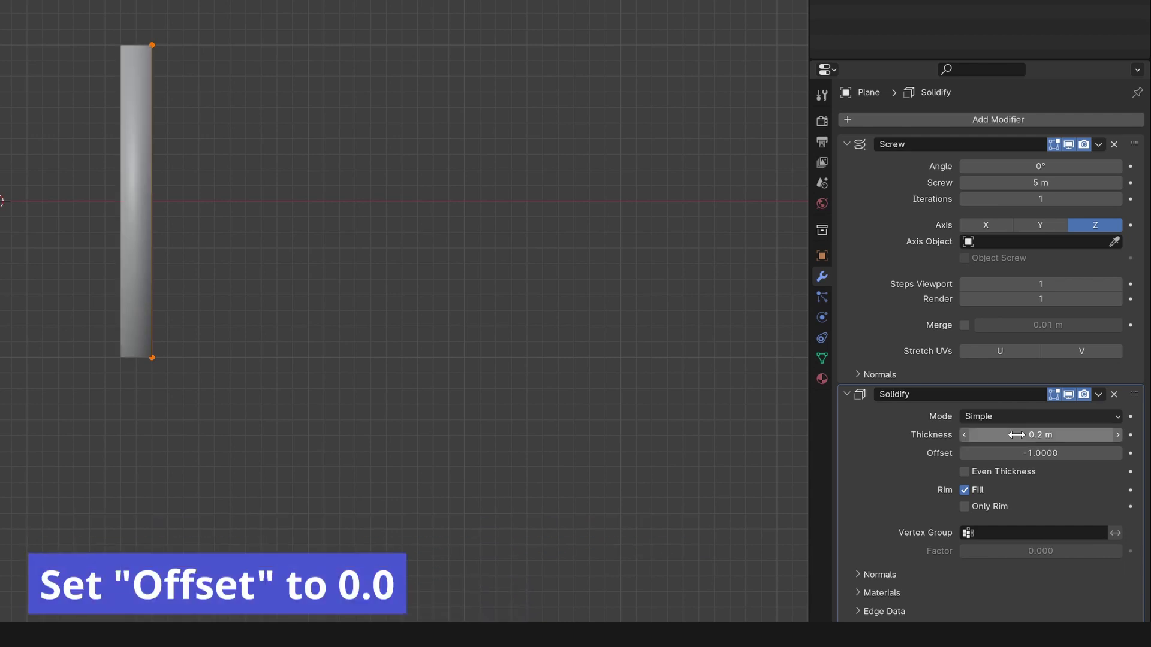
left_click(1022, 453)
type("0")
key("Return")
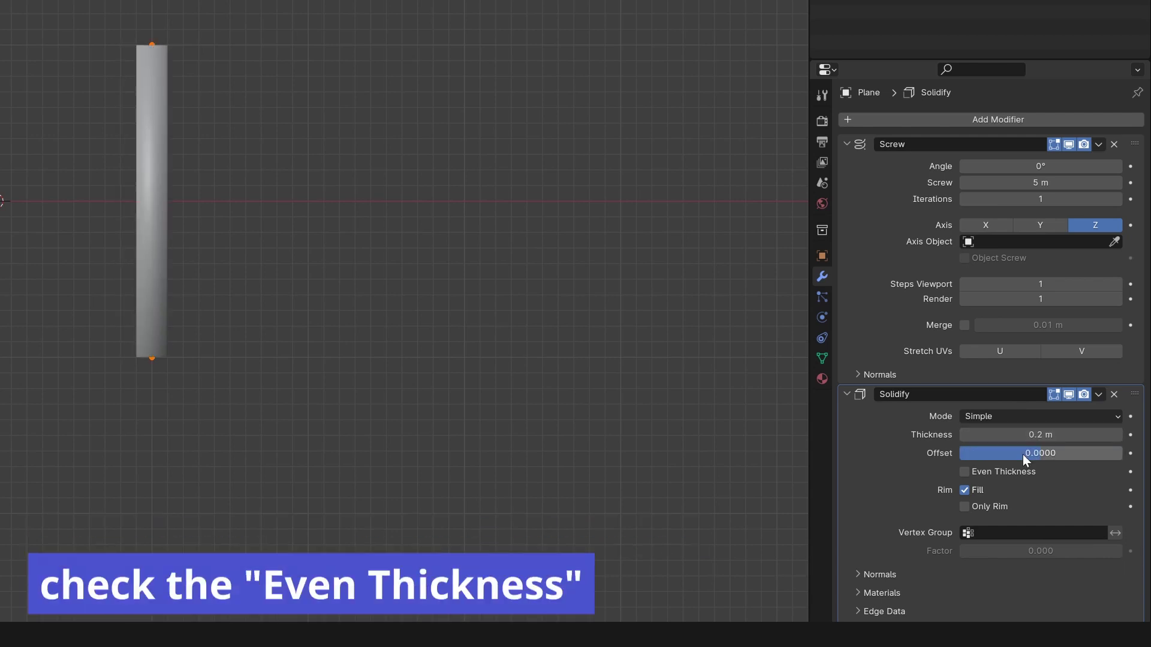
left_click(977, 472)
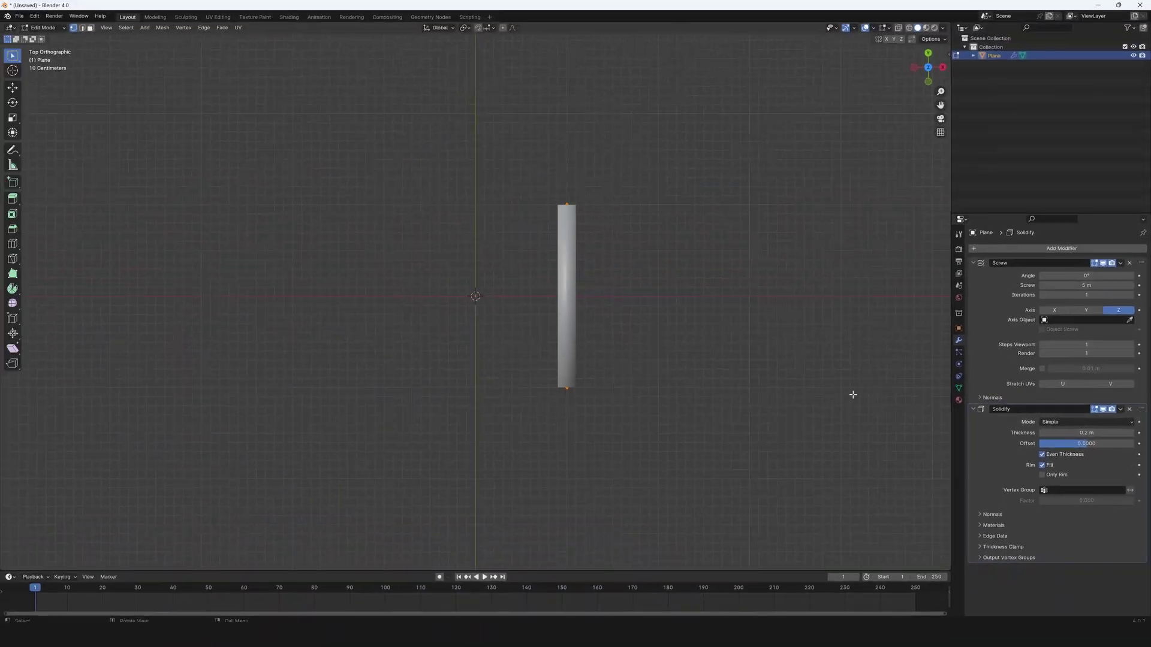
Return to Object Mode and apply Shade Auto Smooth to the wall.
middle_click_drag(761, 376, 529, 244)
key("Tab")
right_click(528, 239)
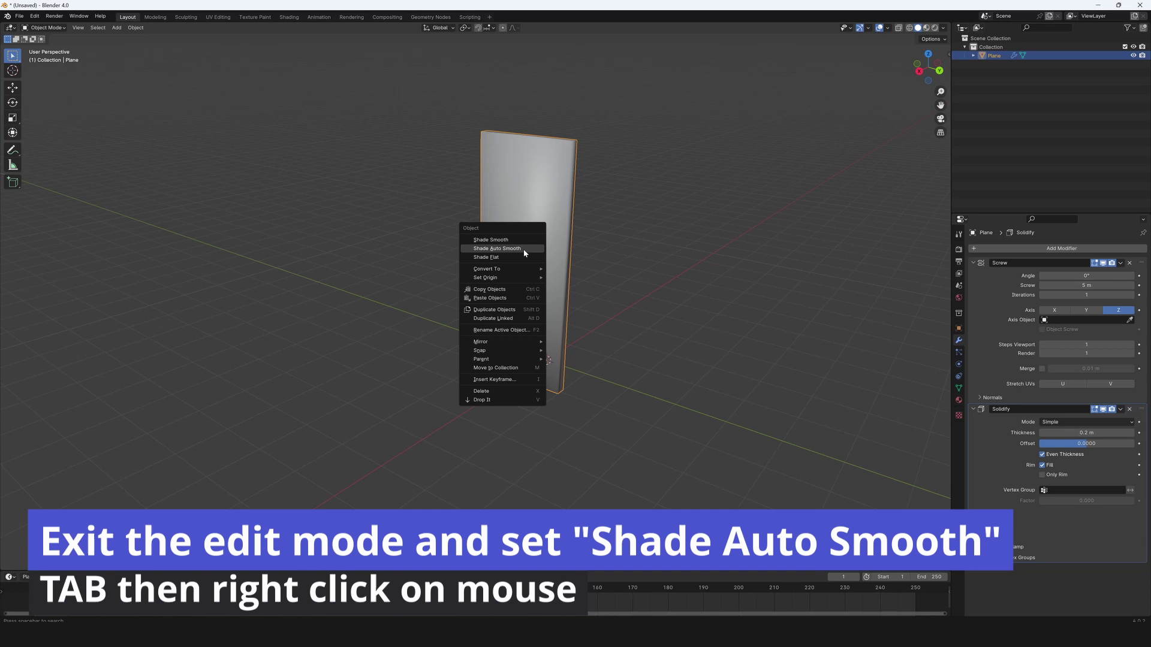
left_click(474, 248)
Set the wall's origin to its geometry.
middle_click_drag(448, 250, 608, 254)
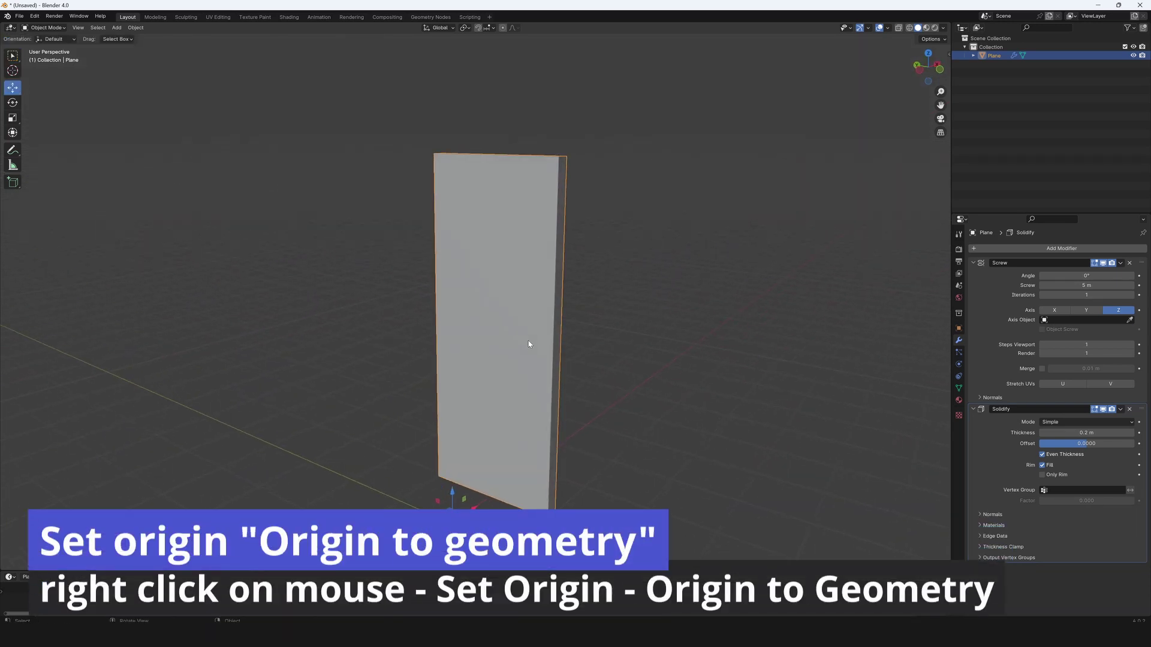
right_click(528, 341)
mouse_move(527, 341)
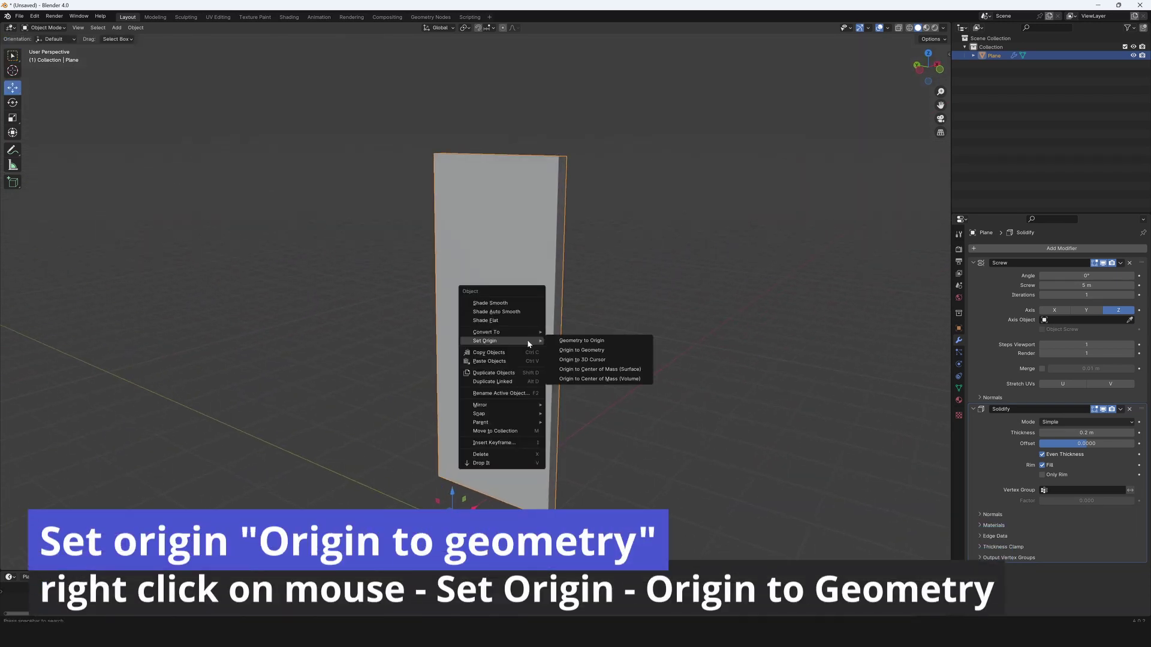
left_click(585, 350)
middle_click_drag(588, 350, 473, 378)
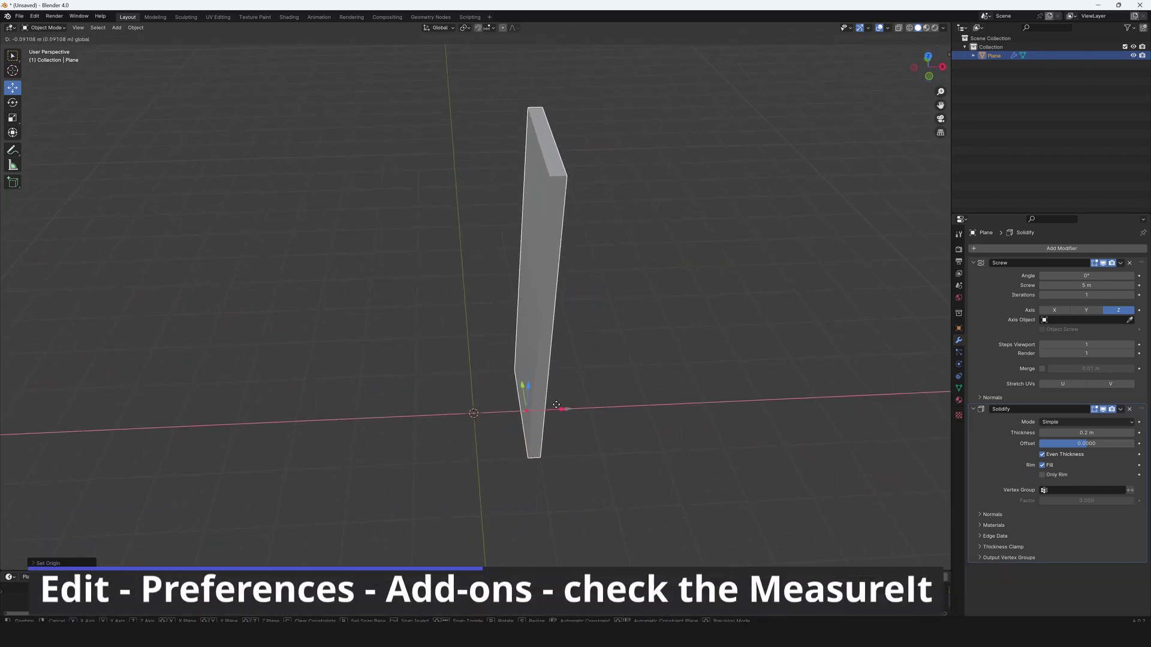
In top view, enable the MeasureIt add-on in the Add-ons preferences.
key("KP_7")
left_click(34, 16)
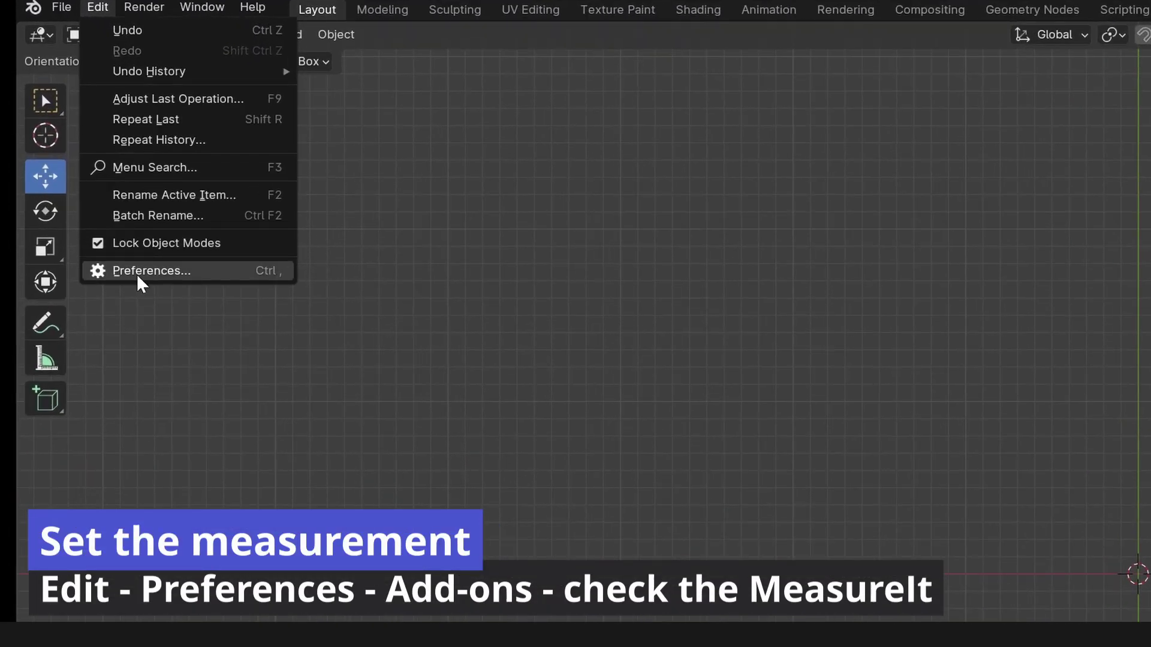
left_click(137, 274)
left_click(582, 47)
type("m")
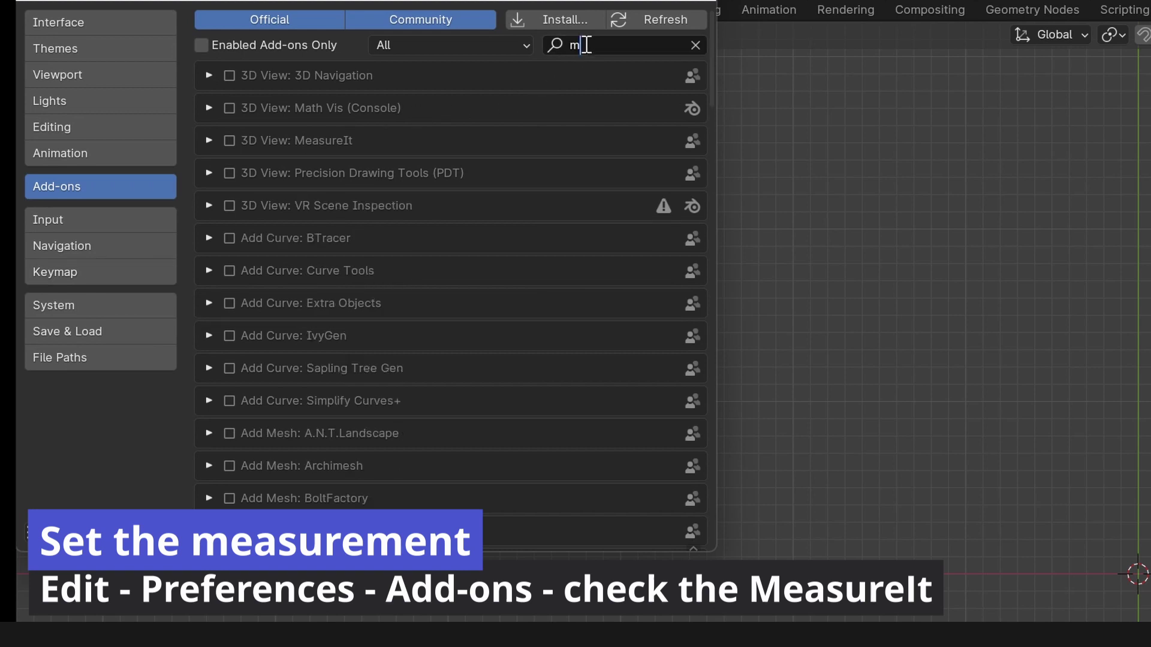
type("eas")
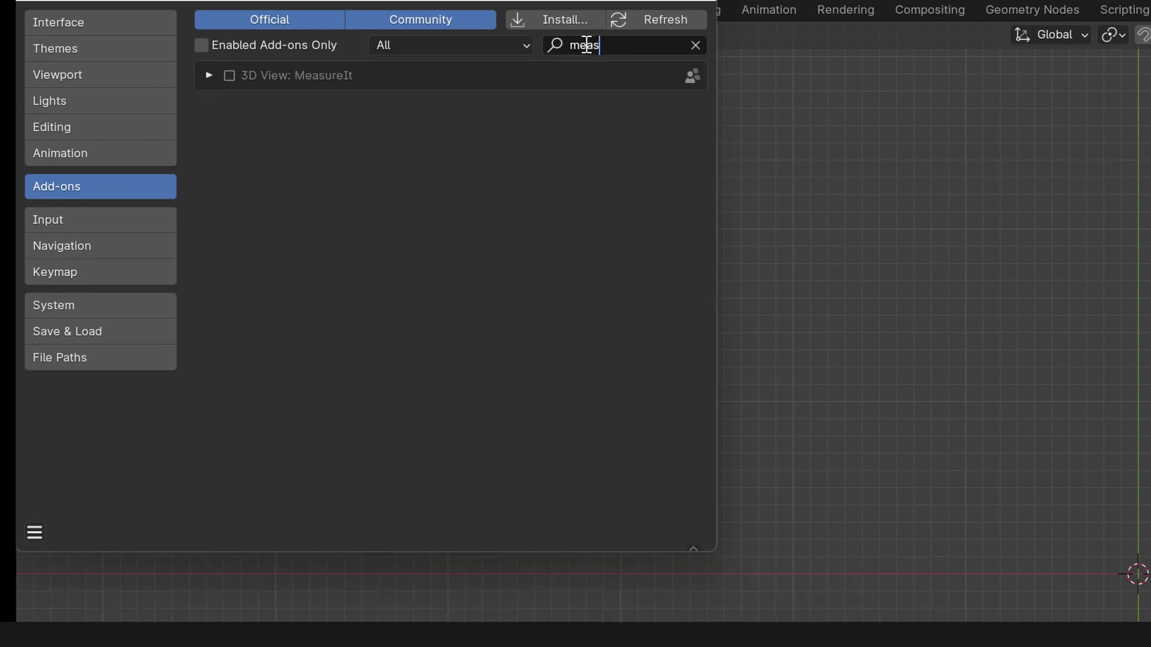
left_click(228, 76)
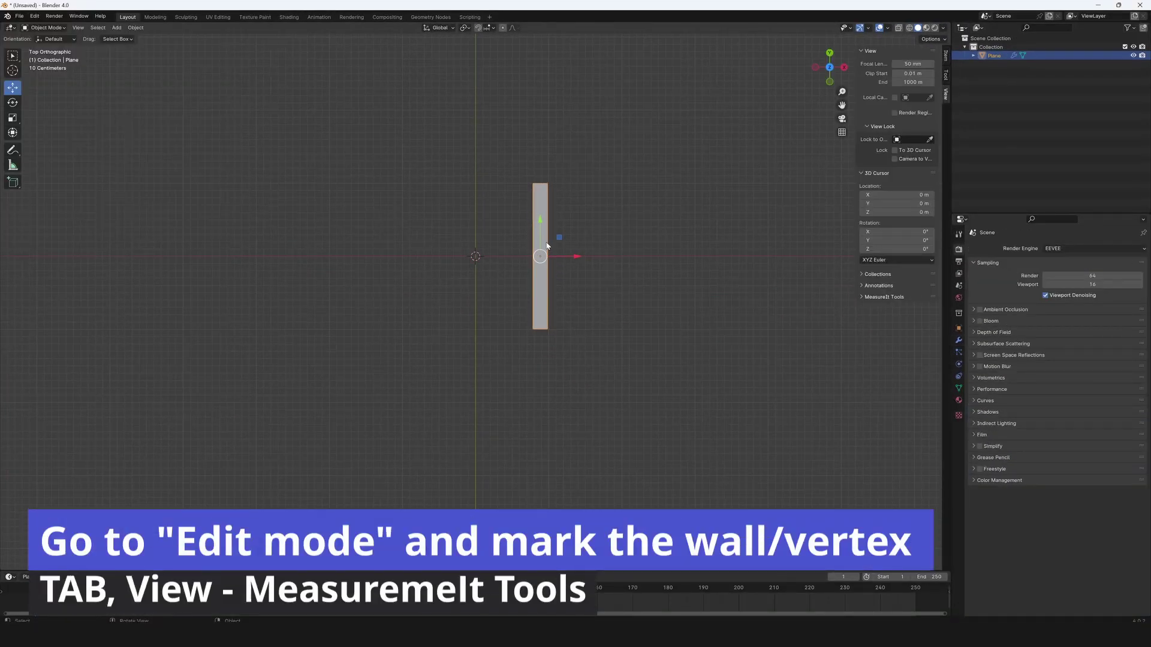
Select all the wall plane's vertices in Edit Mode and add a MeasureIt Segment measurement.
key("Tab")
left_click_drag(496, 148, 612, 409)
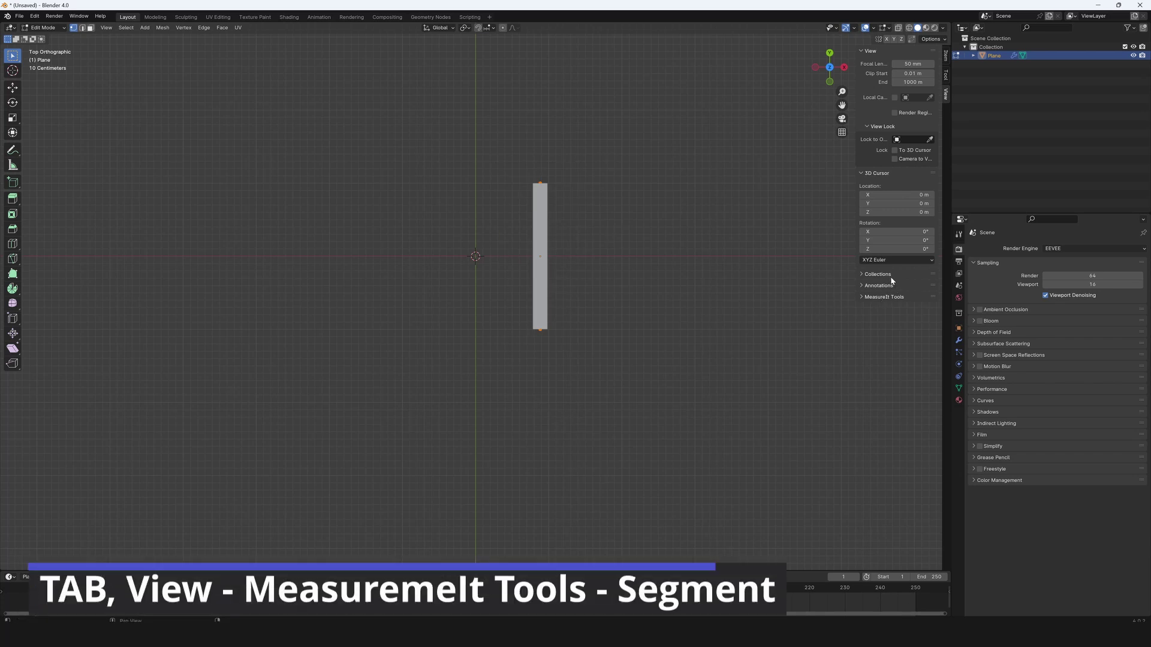
left_click(863, 297)
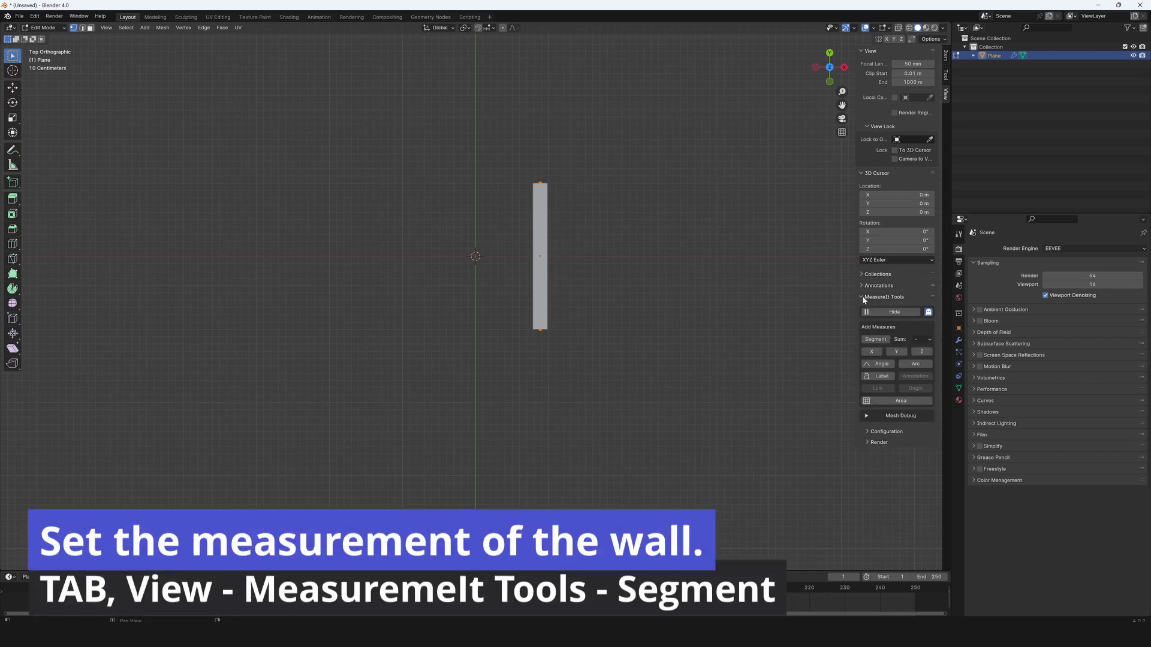
left_click(875, 339)
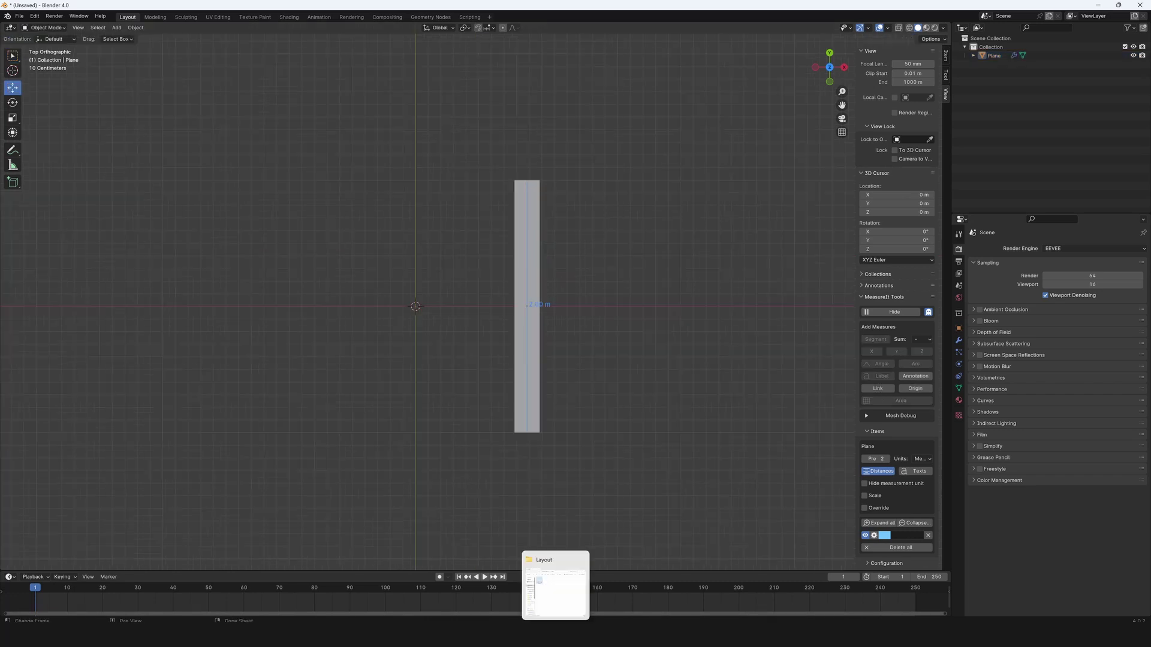
Import the floor-plan image and stretch the wall's top vertex up to 5.00 m.
left_click_drag(561, 611, 677, 286)
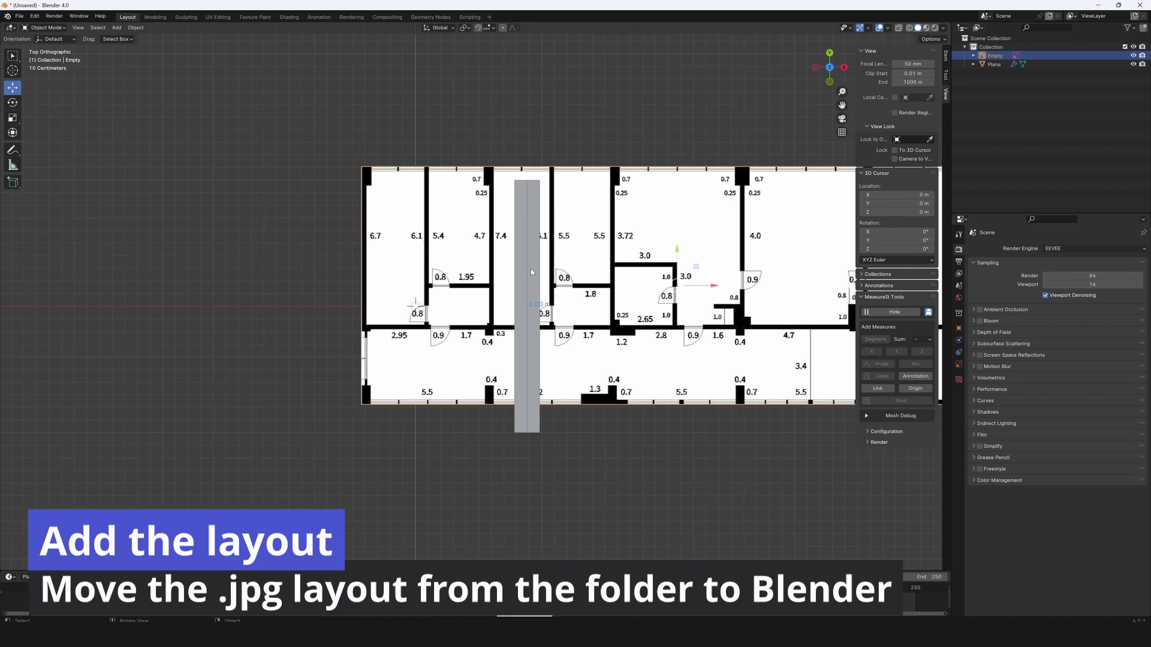
scroll(531, 272, "down", 4)
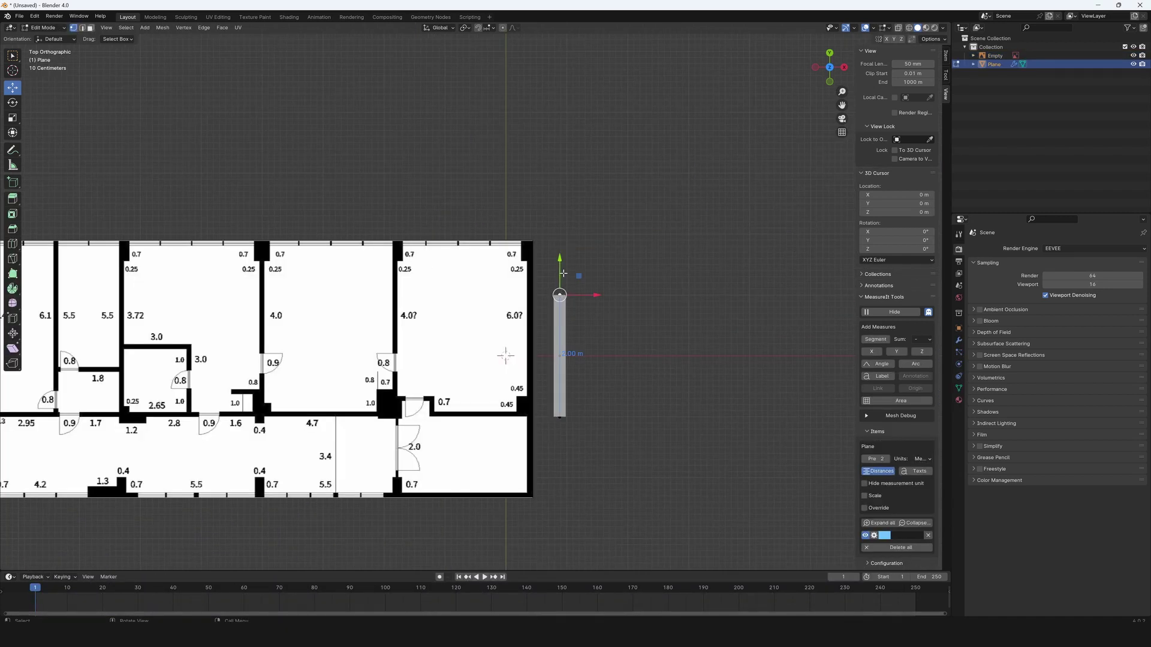
left_click_drag(599, 259, 599, 232)
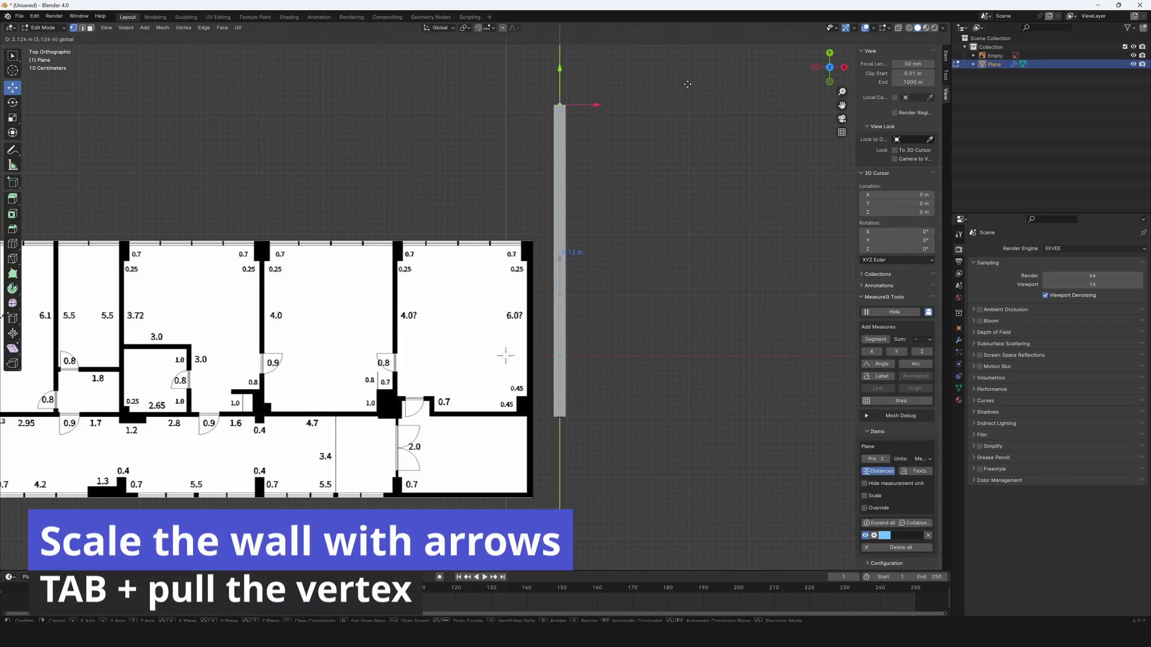
left_click_drag(693, 60, 708, 30)
scroll(653, 312, "down", 3)
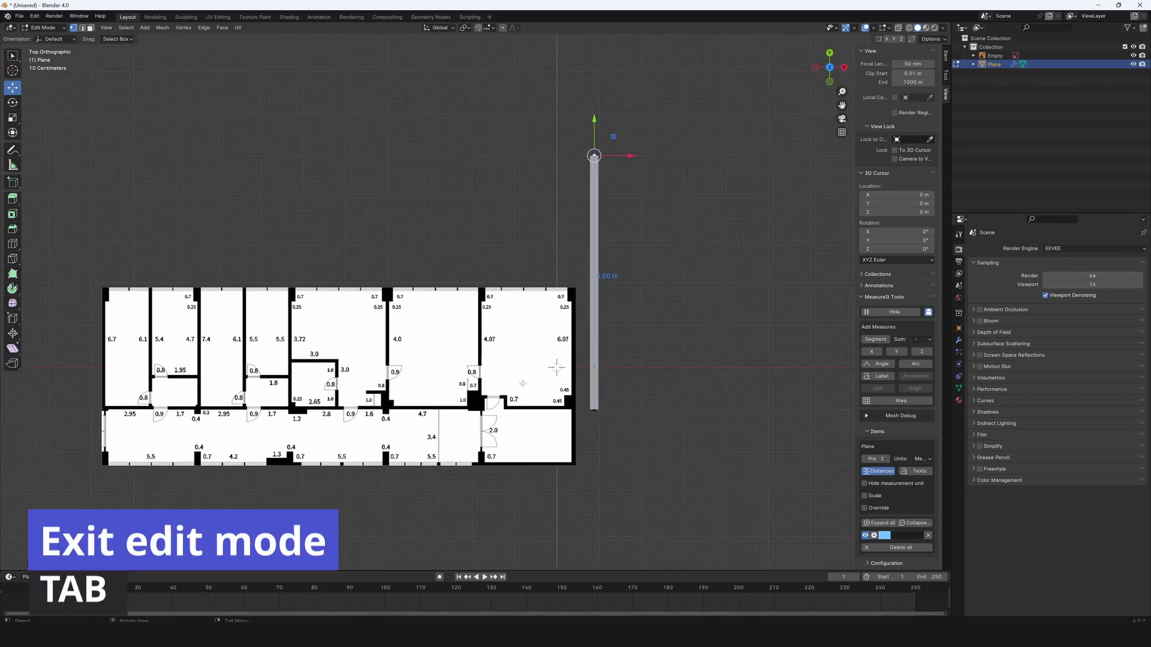
left_click(531, 397)
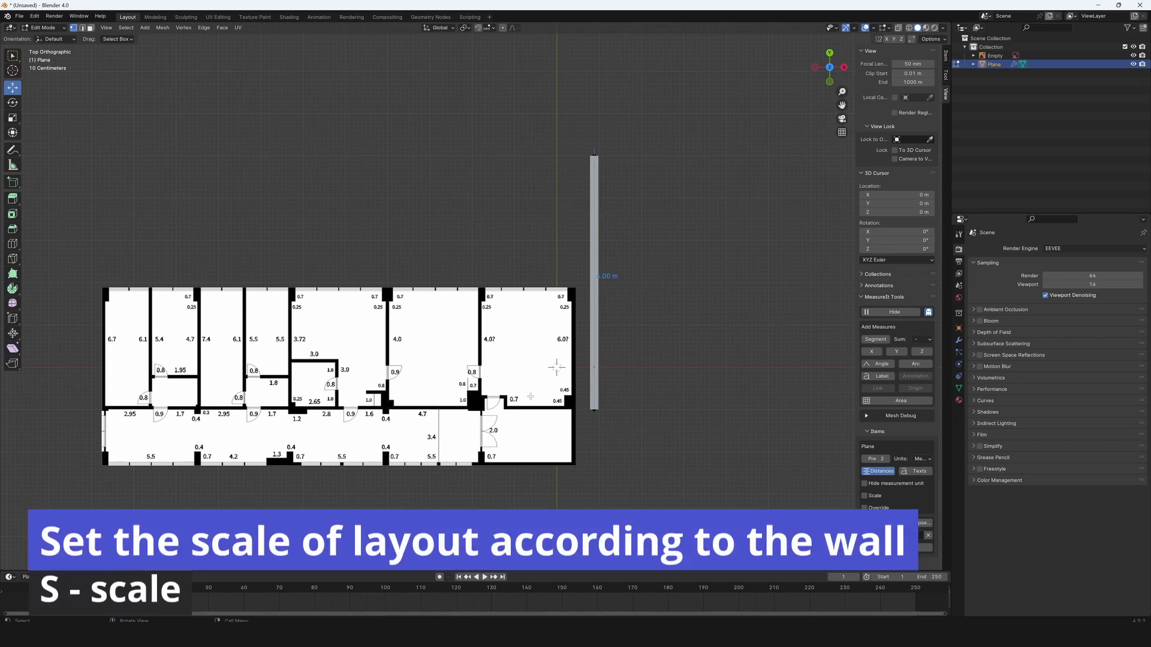
In Object Mode, scale the floor-plan image and move it toward the wall.
key("Tab")
left_click(518, 413)
key("s")
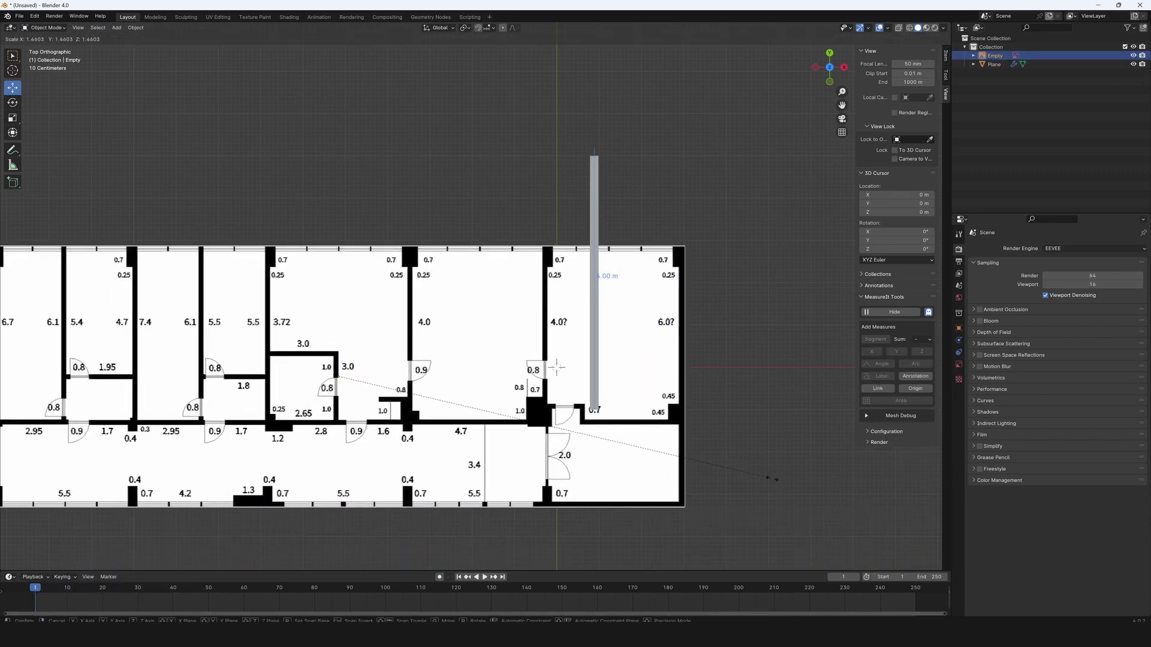
key("g")
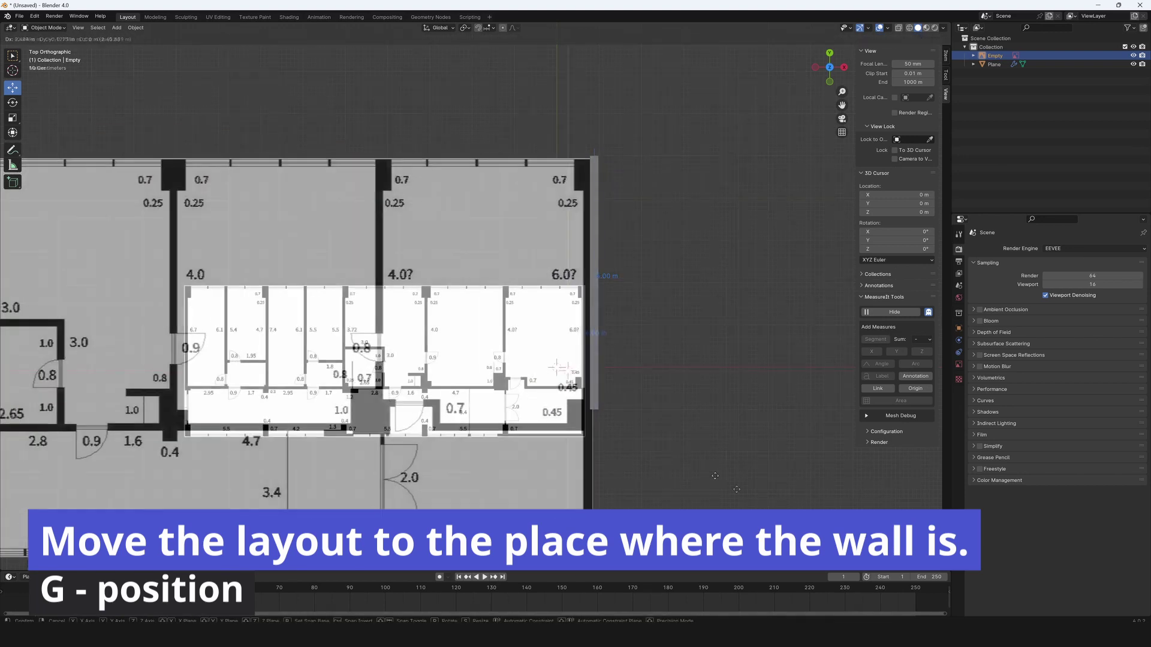
Align the floor plan to the wall and move the wall's bottom vertex to the plan's corner.
key("s")
key("g")
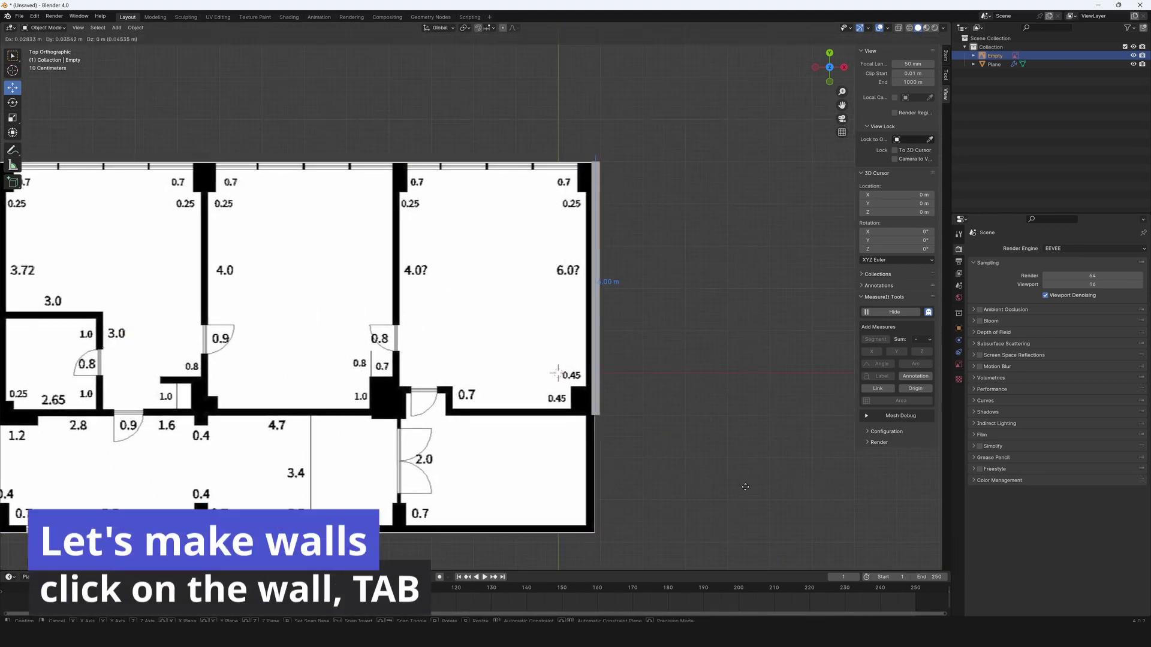
left_click(750, 487)
left_click(596, 373)
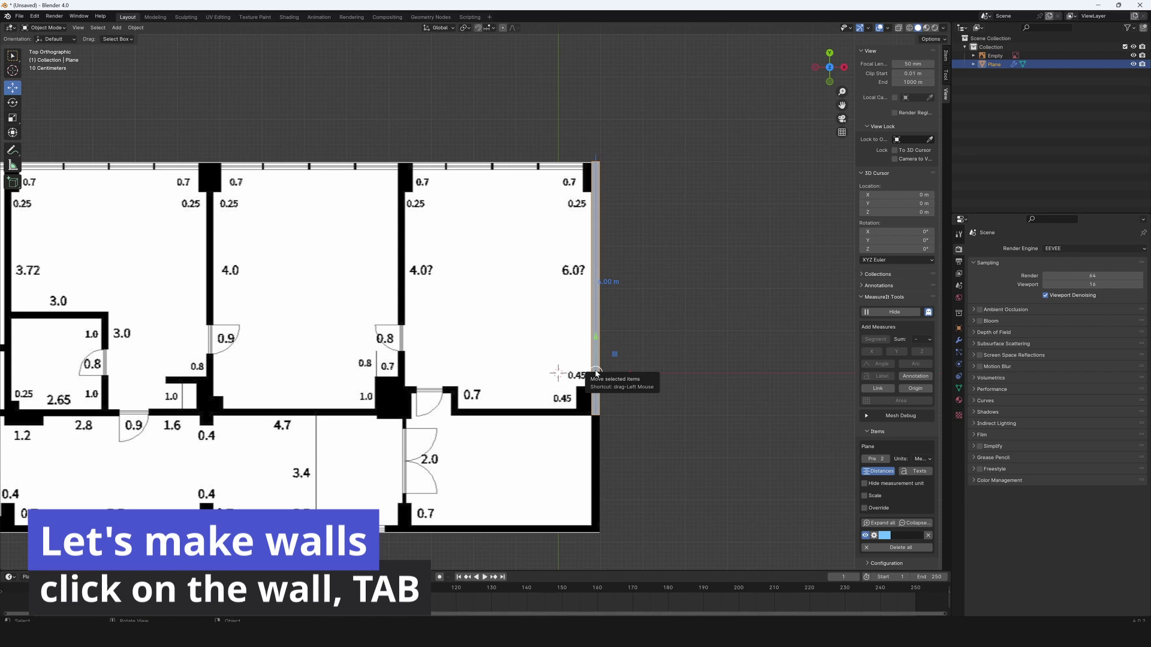
key("Tab")
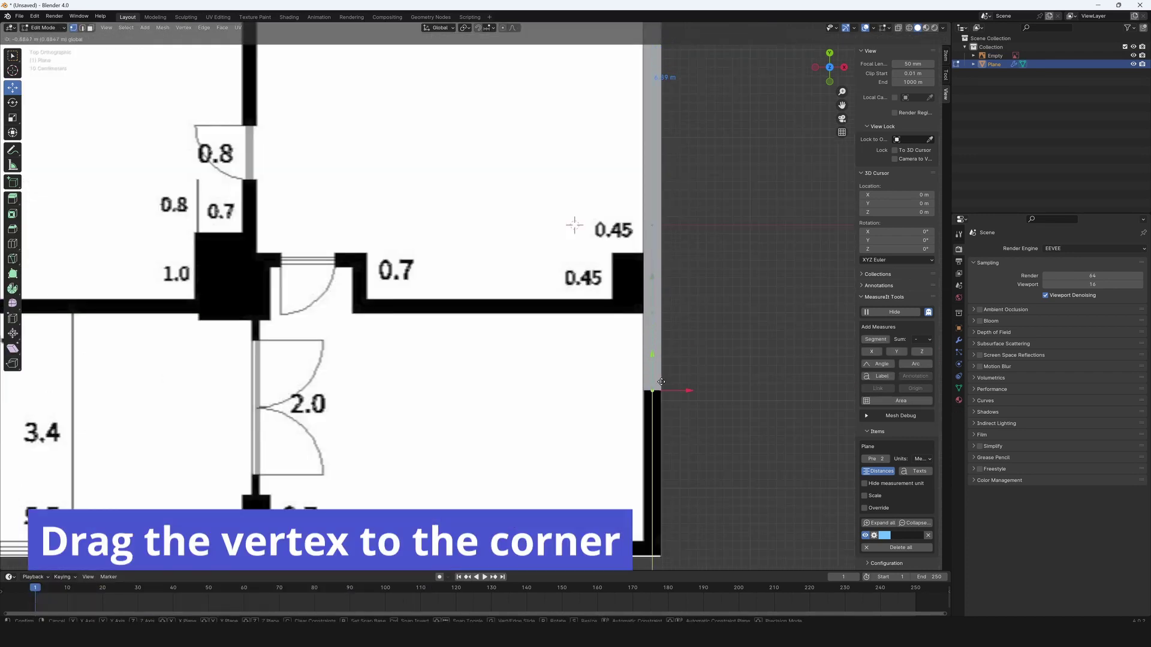
left_click_drag(662, 382, 677, 551)
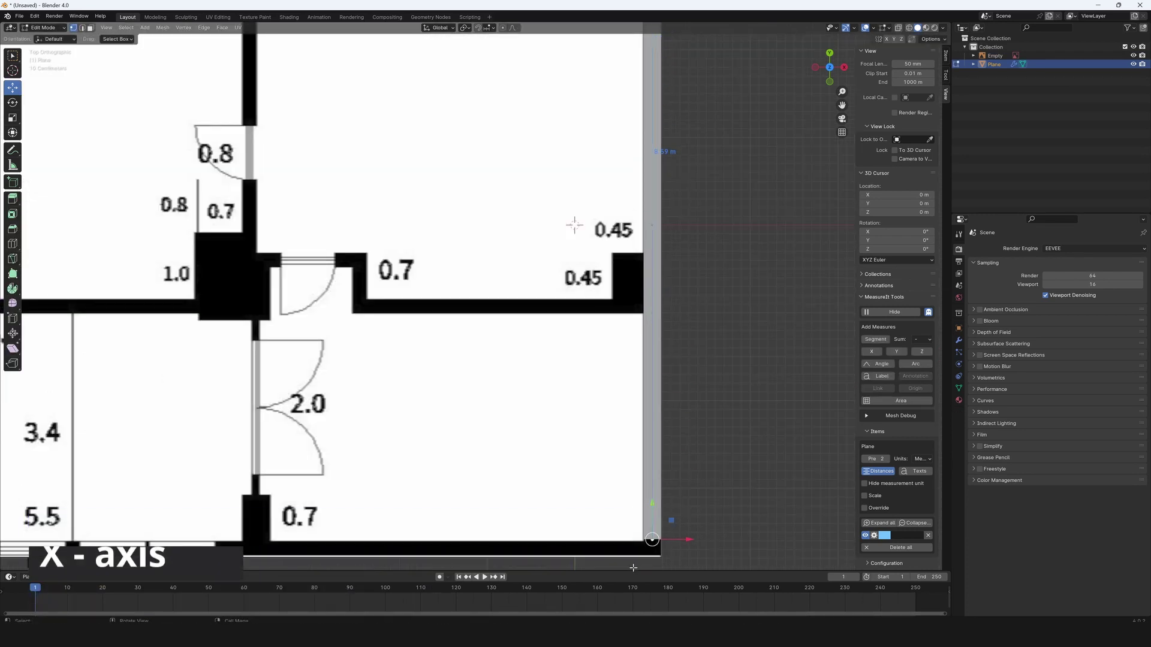
Extrude a wall along X, fitting it to the plan's bottom outer wall up to the left corner.
key("e")
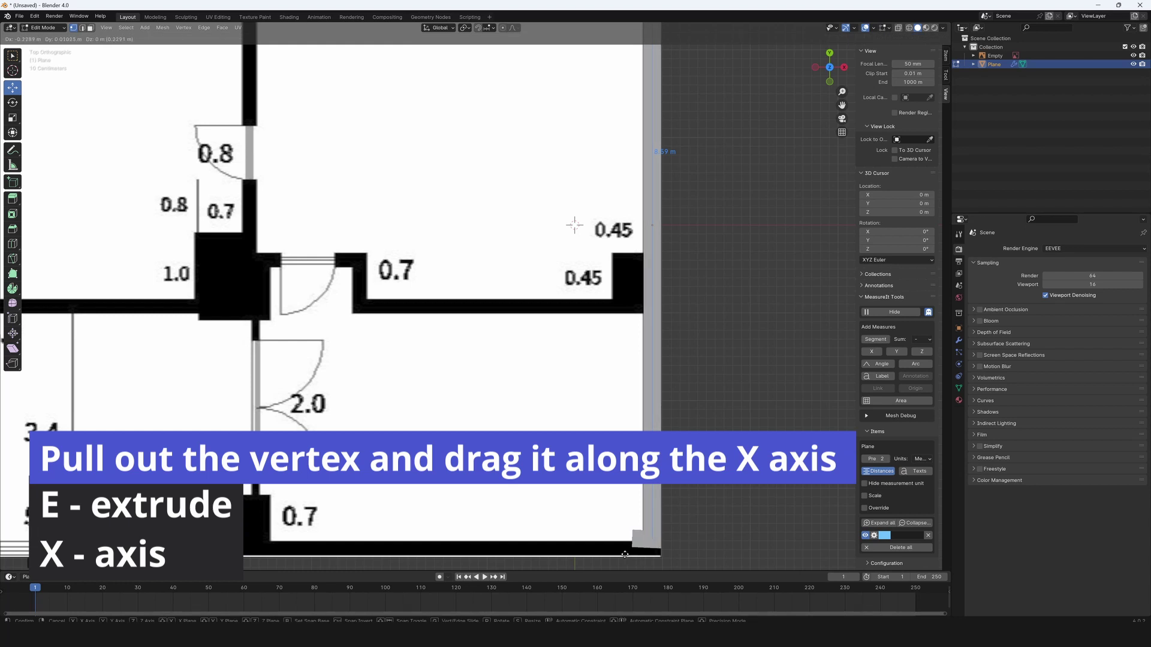
key("x")
left_click(378, 549)
scroll(420, 420, "down", 3)
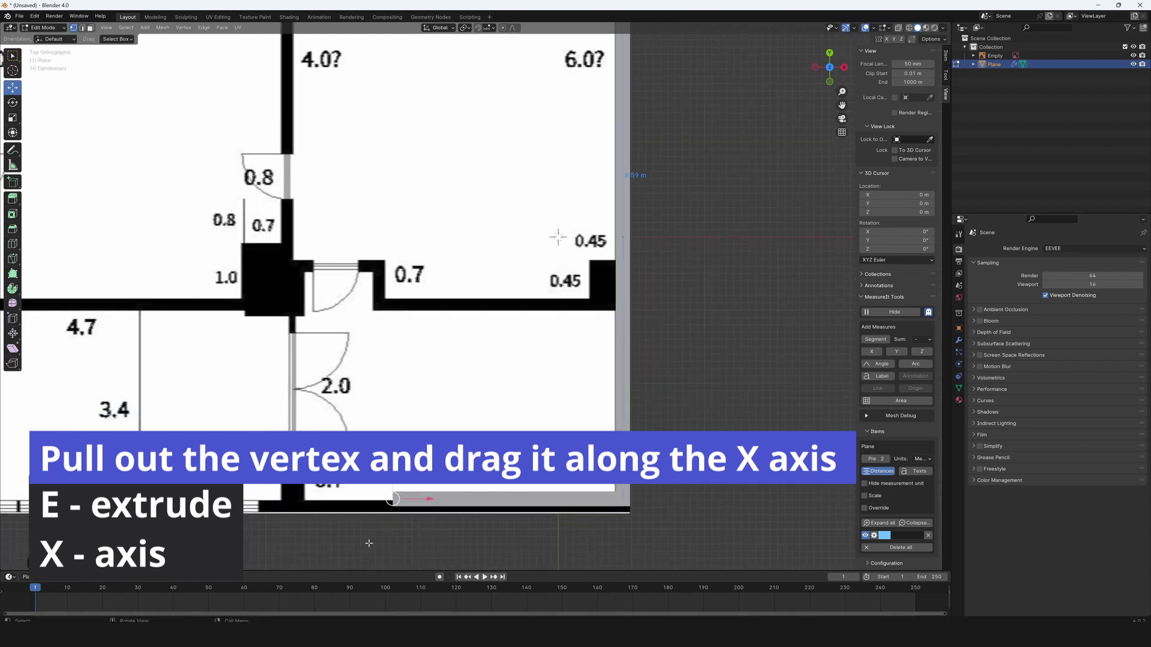
middle_click_drag(509, 422, 609, 393, "shift")
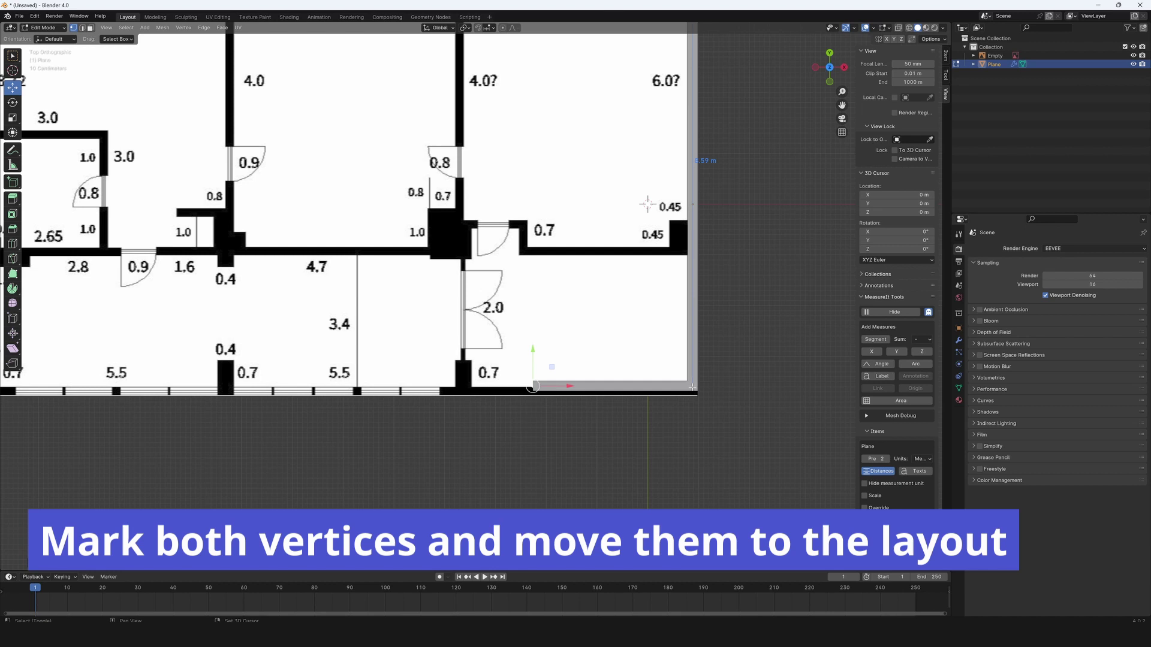
left_click_drag(611, 352, 612, 358)
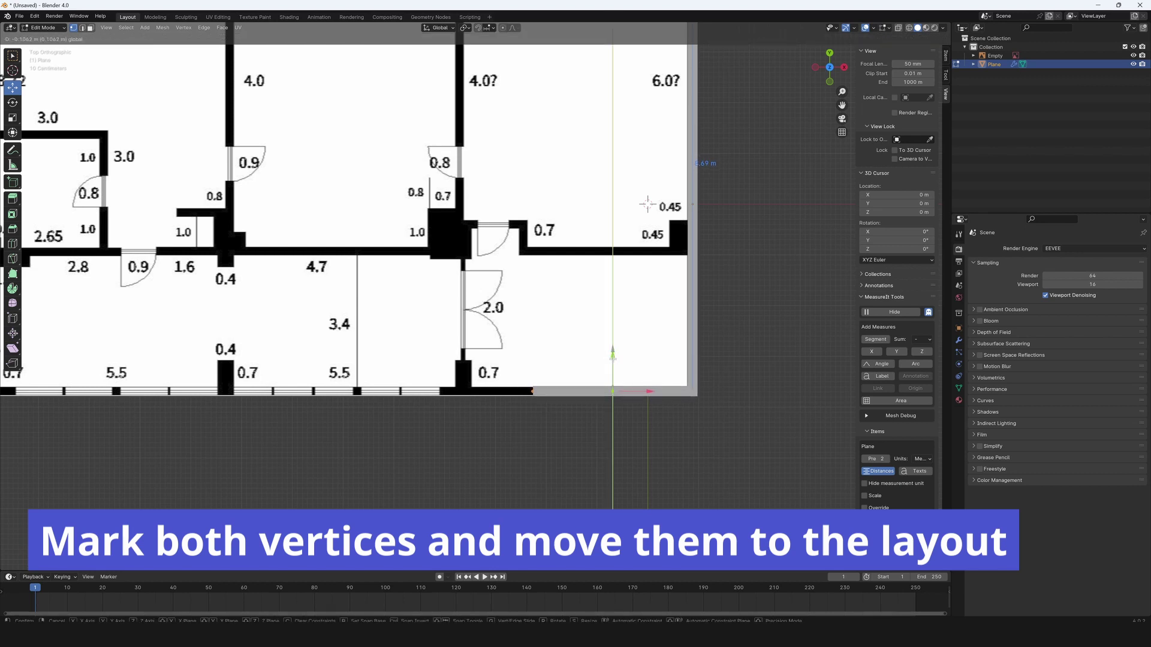
left_click_drag(649, 392, 225, 412)
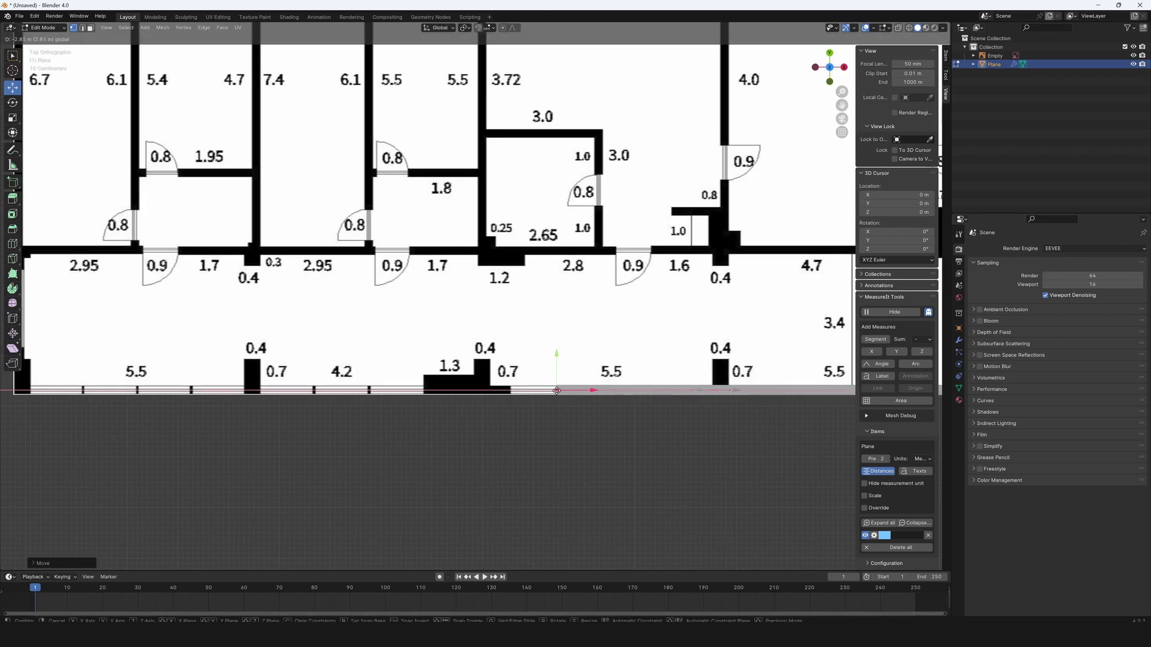
middle_click_drag(294, 434, 646, 411, "shift")
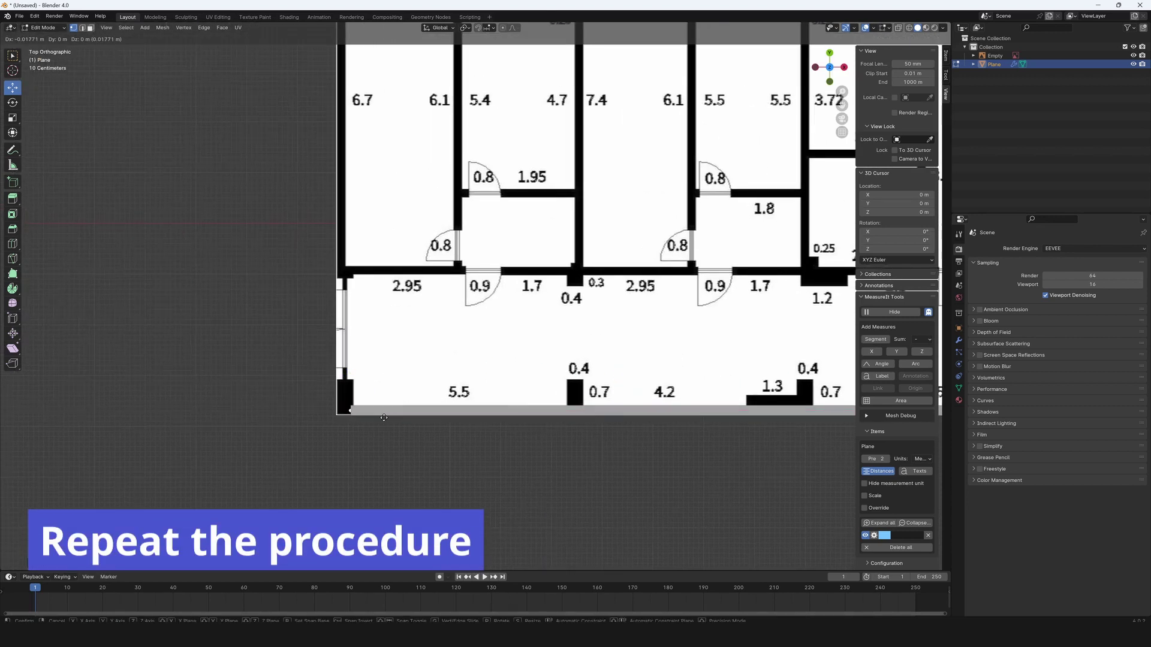
left_click(356, 386)
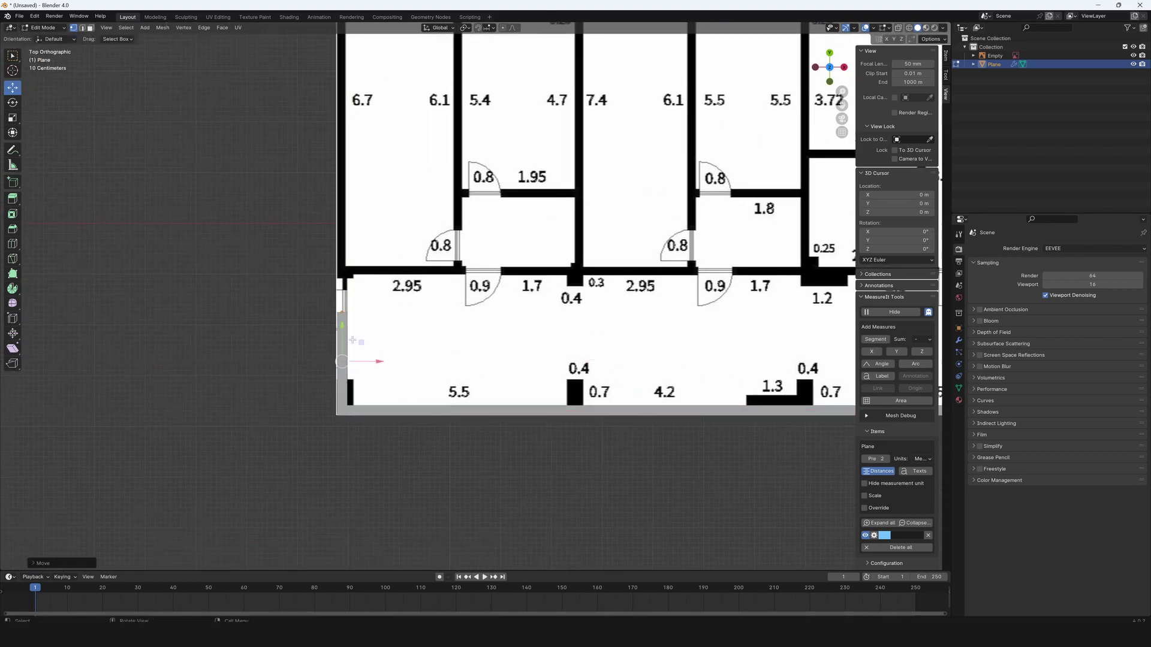
Turn on snapping to vertices while moving the selected vertex along Y.
scroll(373, 367, "down", 3)
key("g")
key("y")
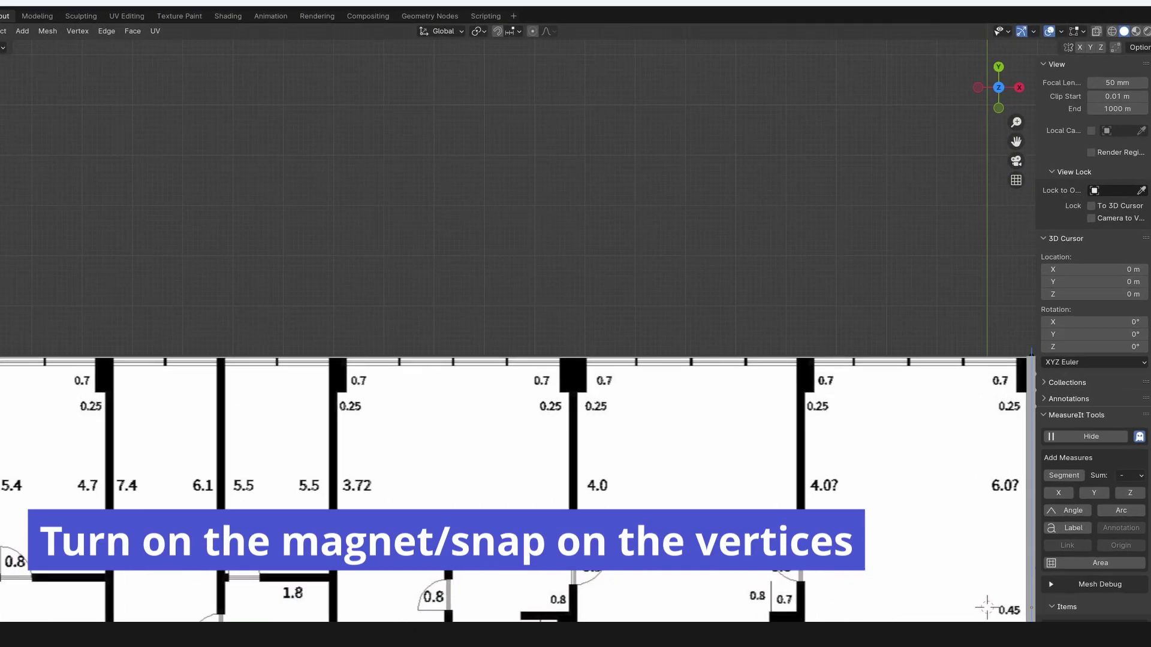
left_click(534, 38)
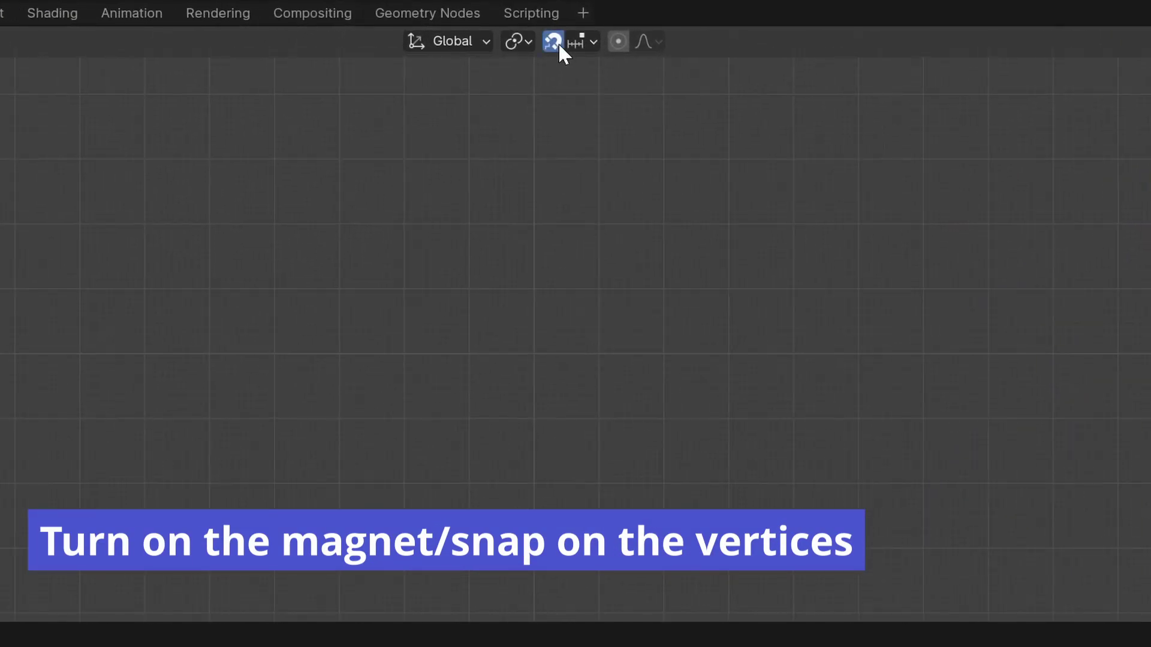
left_click(597, 40)
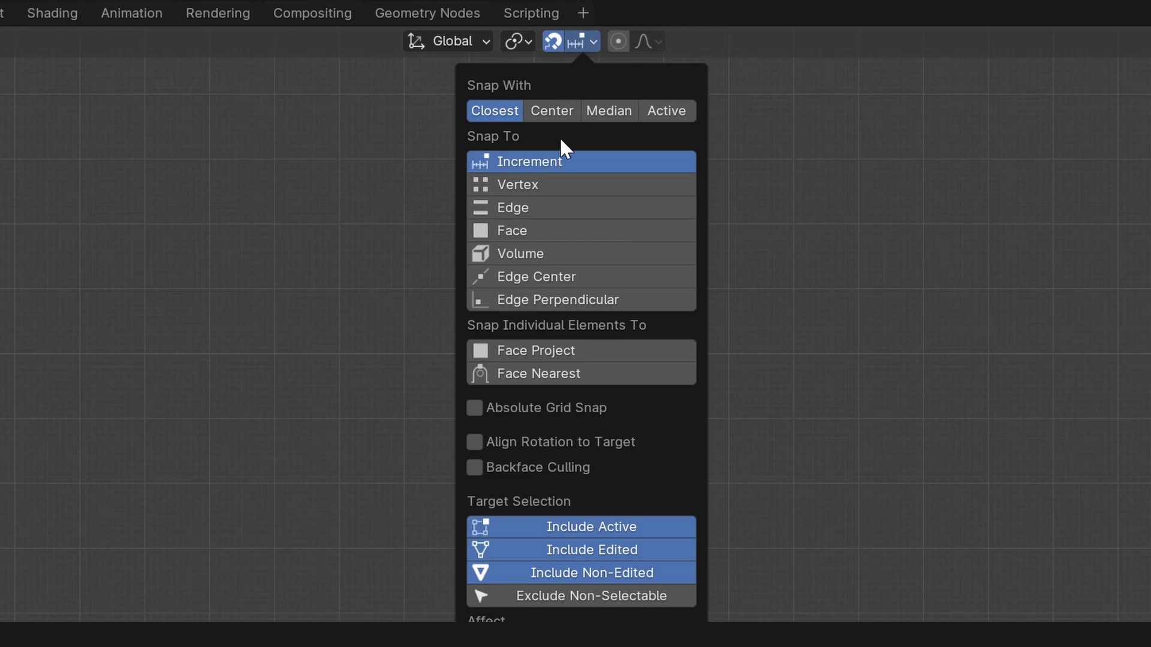
left_click(555, 185)
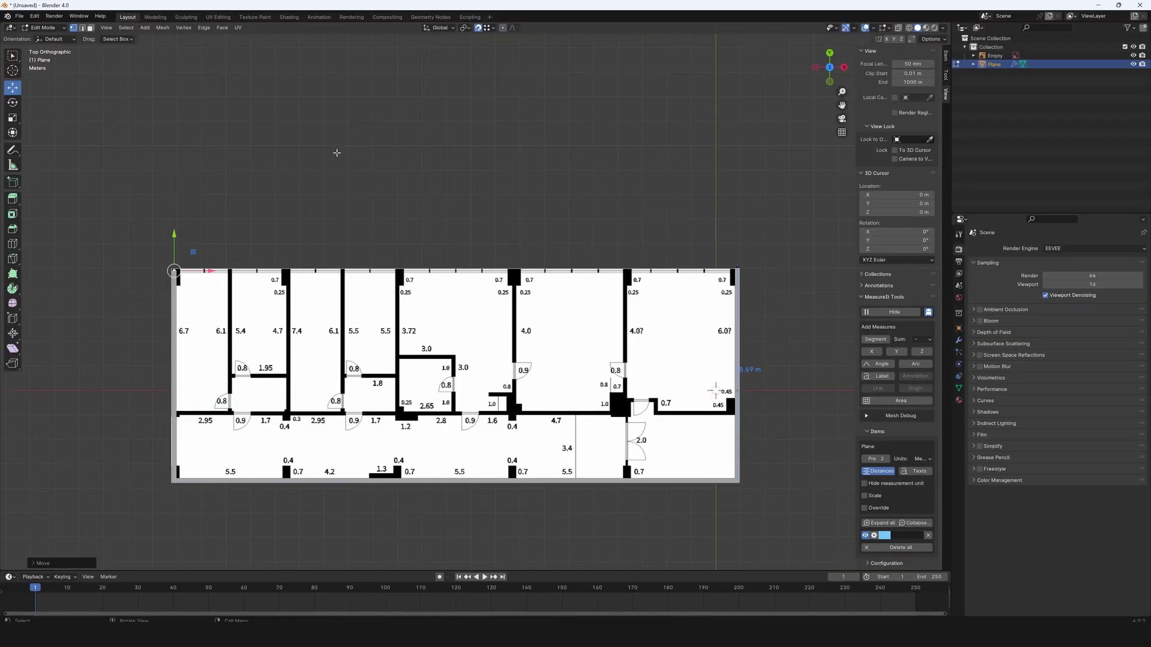
Snap the vertex to the plan's top-left corner and join it to the top-right vertex.
left_click_drag(173, 238, 288, 232)
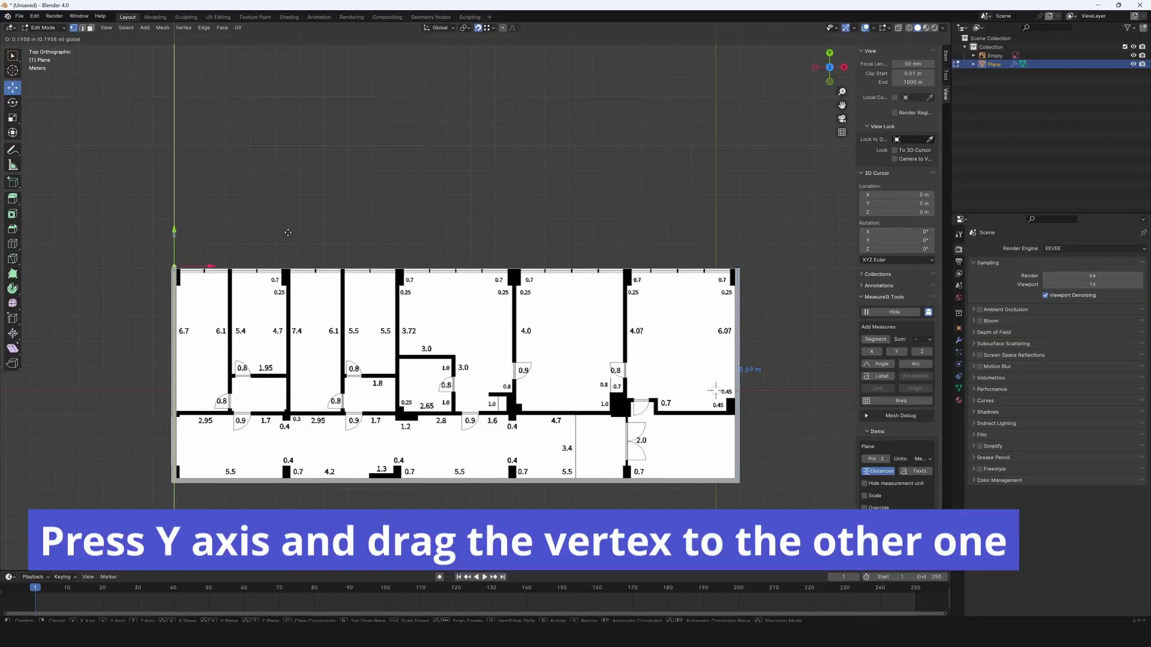
left_click_drag(707, 274, 736, 268)
left_click(738, 269, "shift")
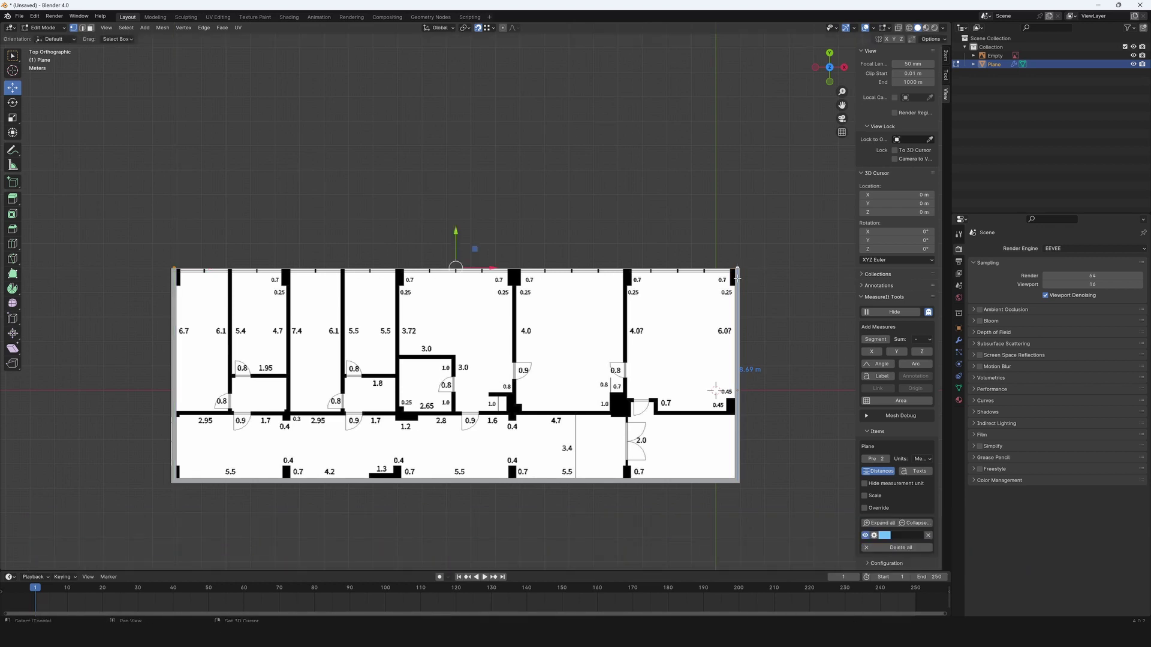
key("f")
scroll(735, 278, "up", 1)
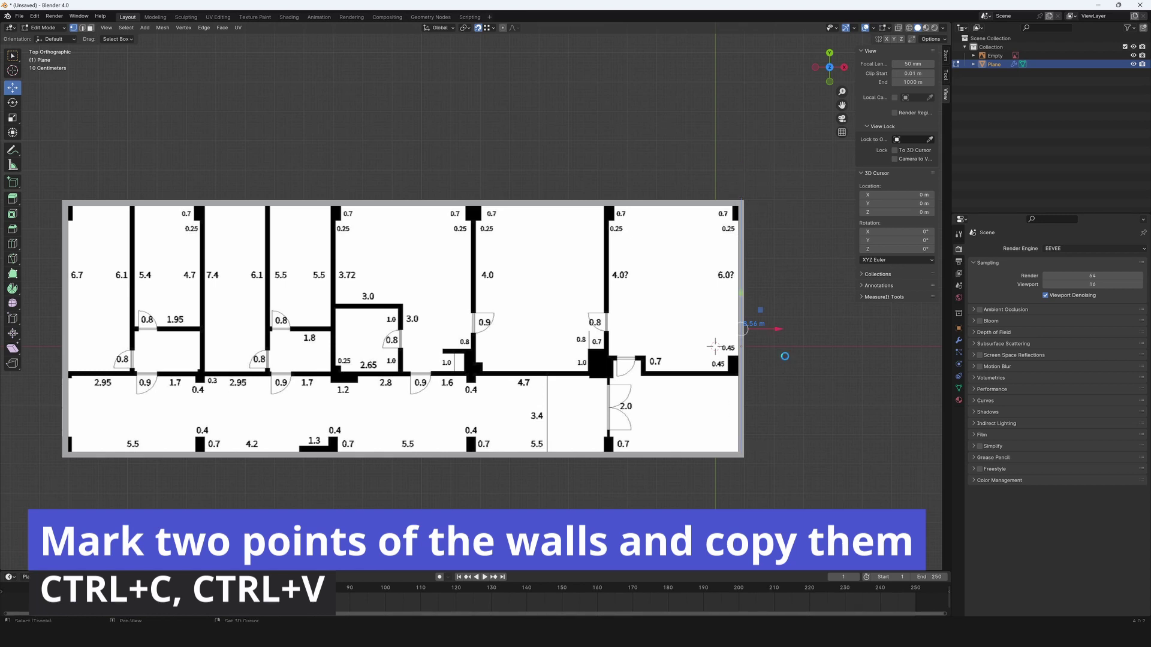
Duplicate the wall strip along X onto the first three room dividers.
key("shift+d")
key("x")
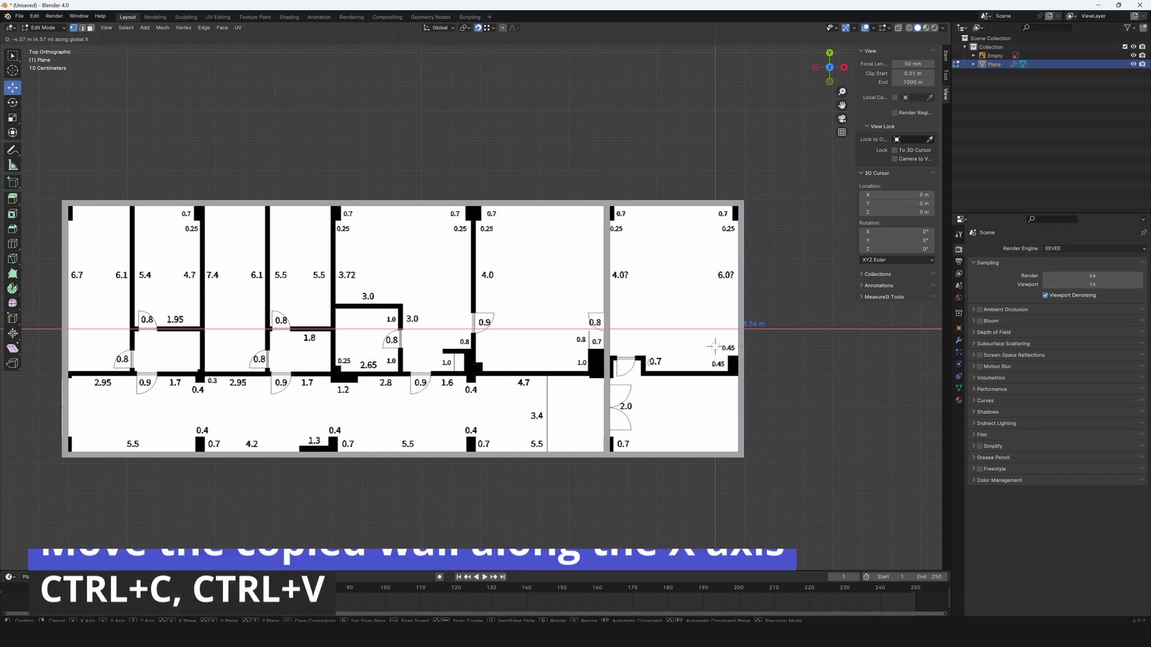
left_click(609, 459)
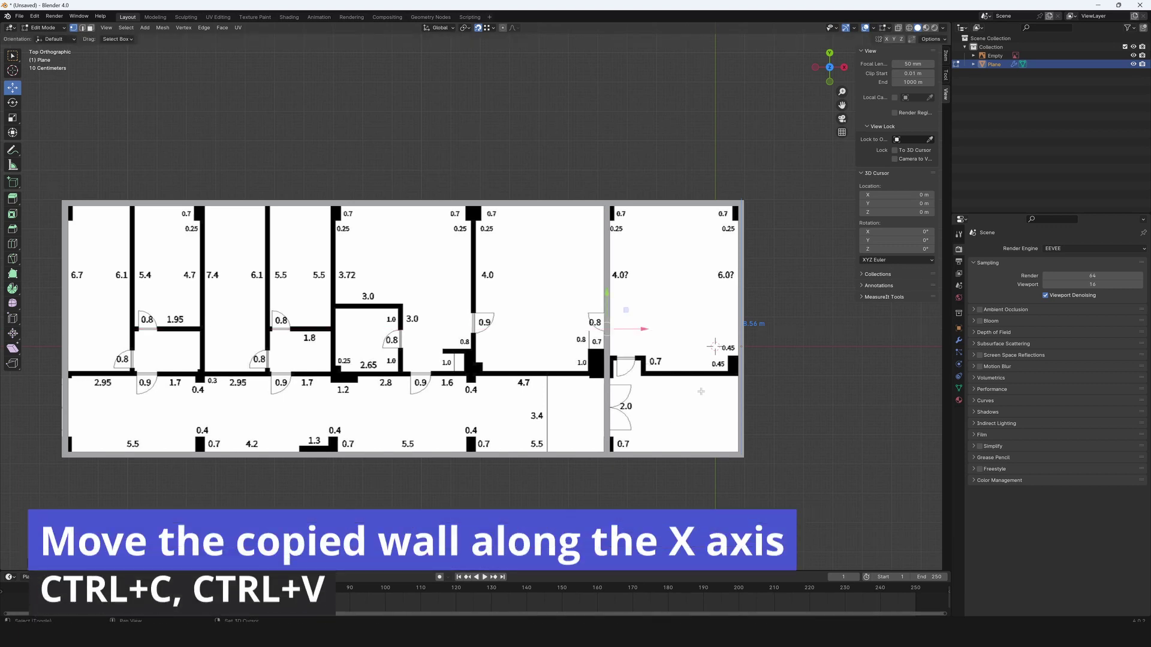
key("shift+d")
key("x")
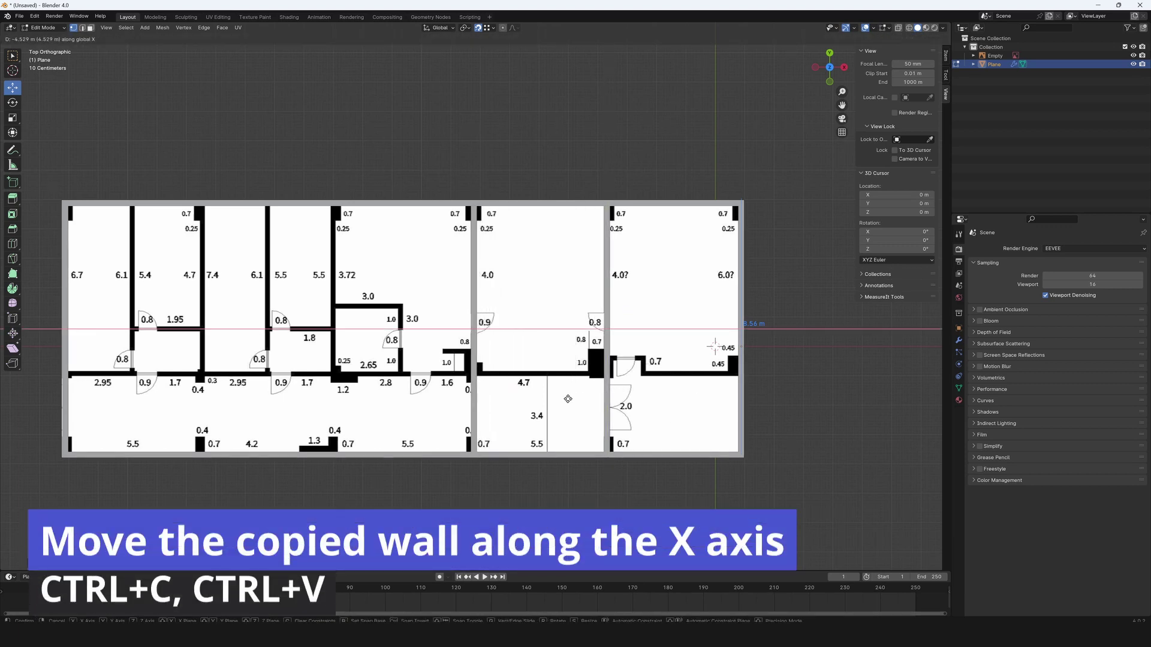
left_click(569, 399)
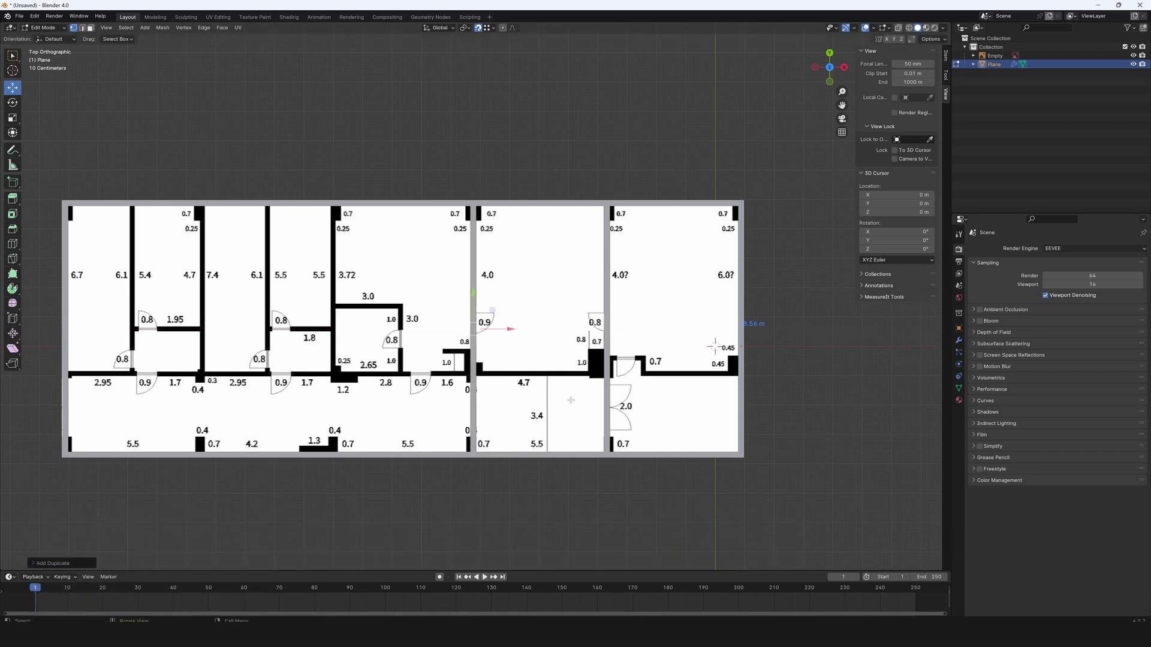
key("shift+d")
key("x")
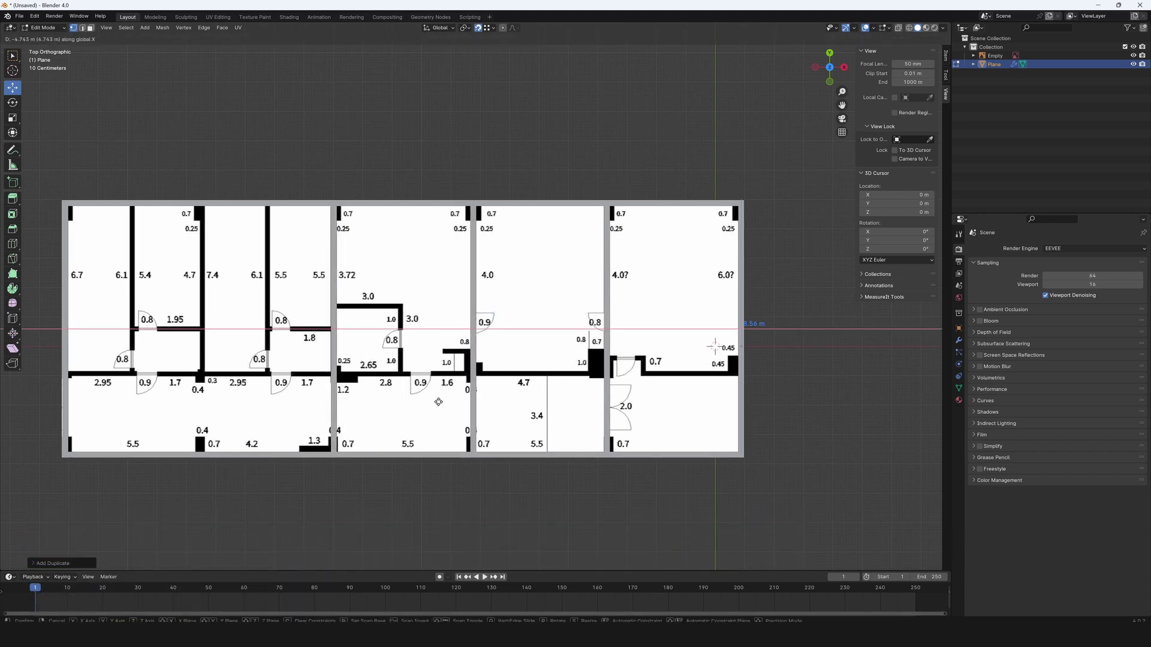
left_click(467, 397)
Copy the strip onto the remaining dividers, including the leftmost, and stretch them along Y.
key("shift+d")
key("x")
left_click(408, 401)
key("shift+d")
key("x")
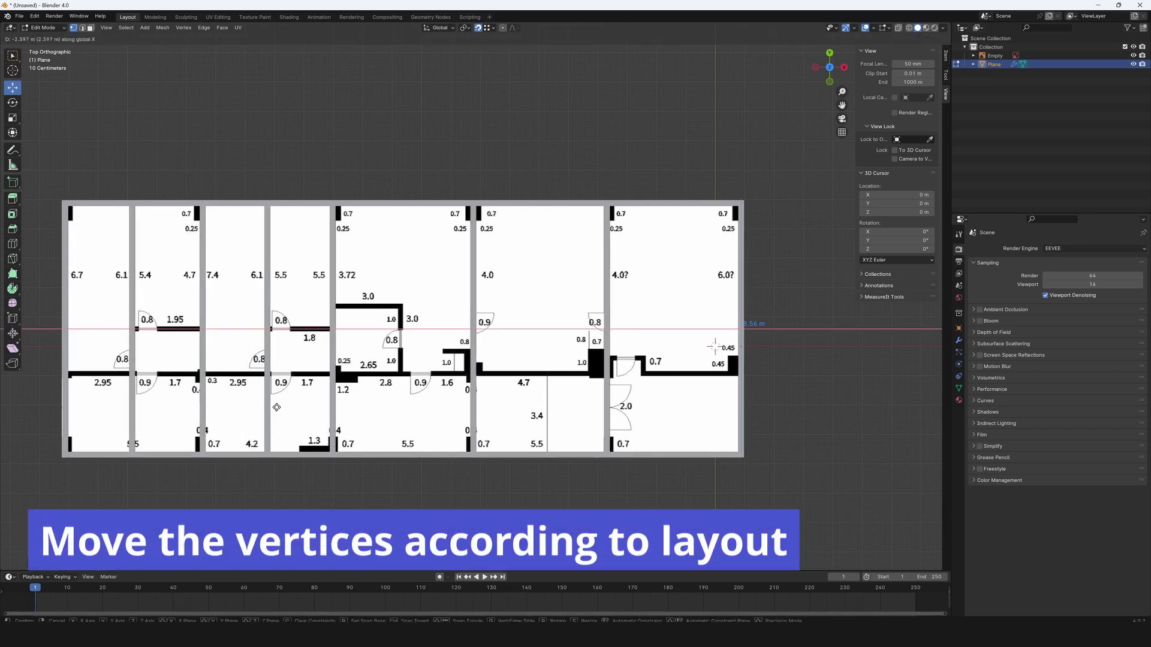
left_click(132, 418)
left_click_drag(133, 417, 133, 257)
middle_click_drag(88, 425, 170, 416, "shift")
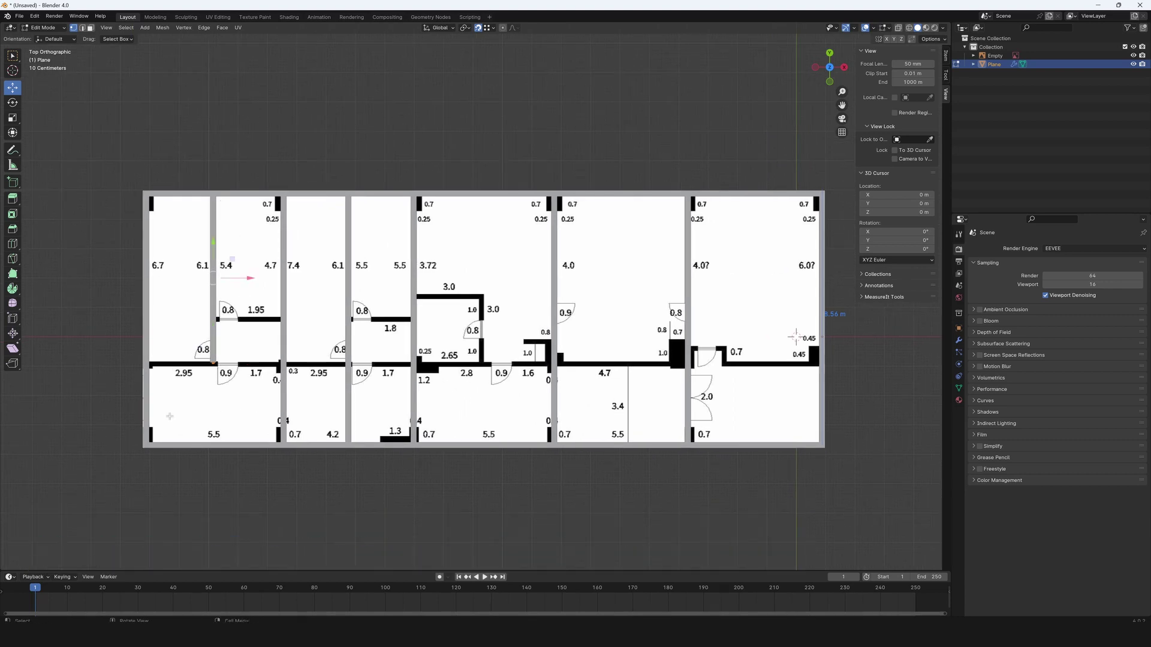
Move the vertices at the end of the right room's door wall along Y.
left_click(693, 364)
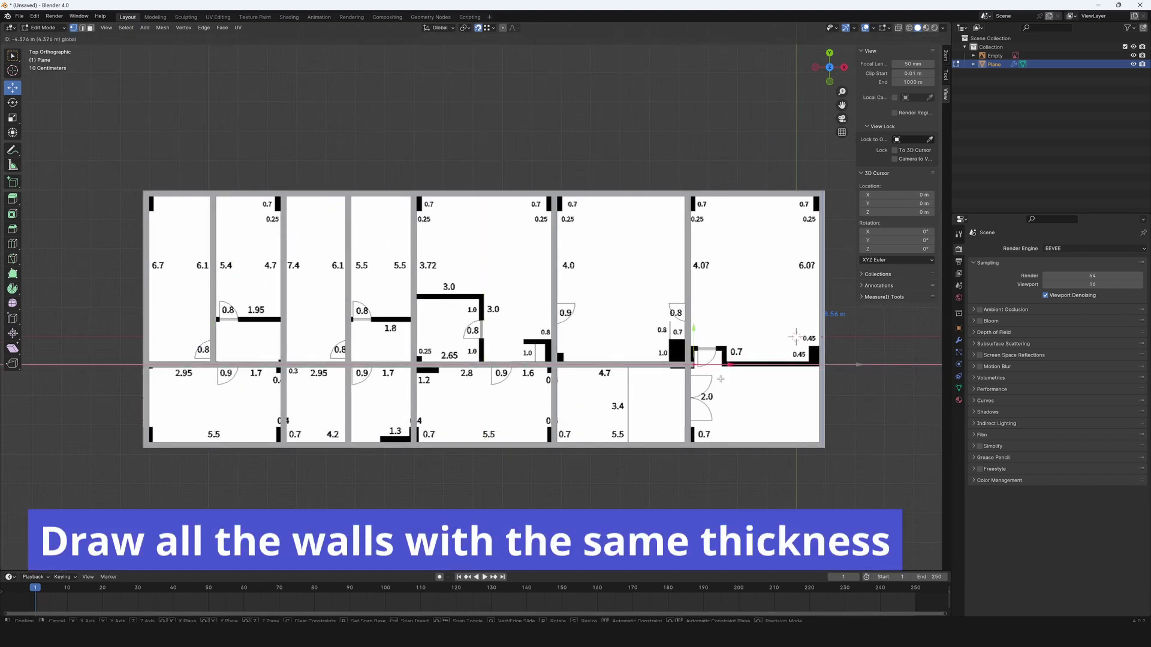
middle_click_drag(810, 345, 554, 346, "ctrl")
scroll(554, 346, "down", 2)
key("g")
key("y")
scroll(501, 252, "up", 3)
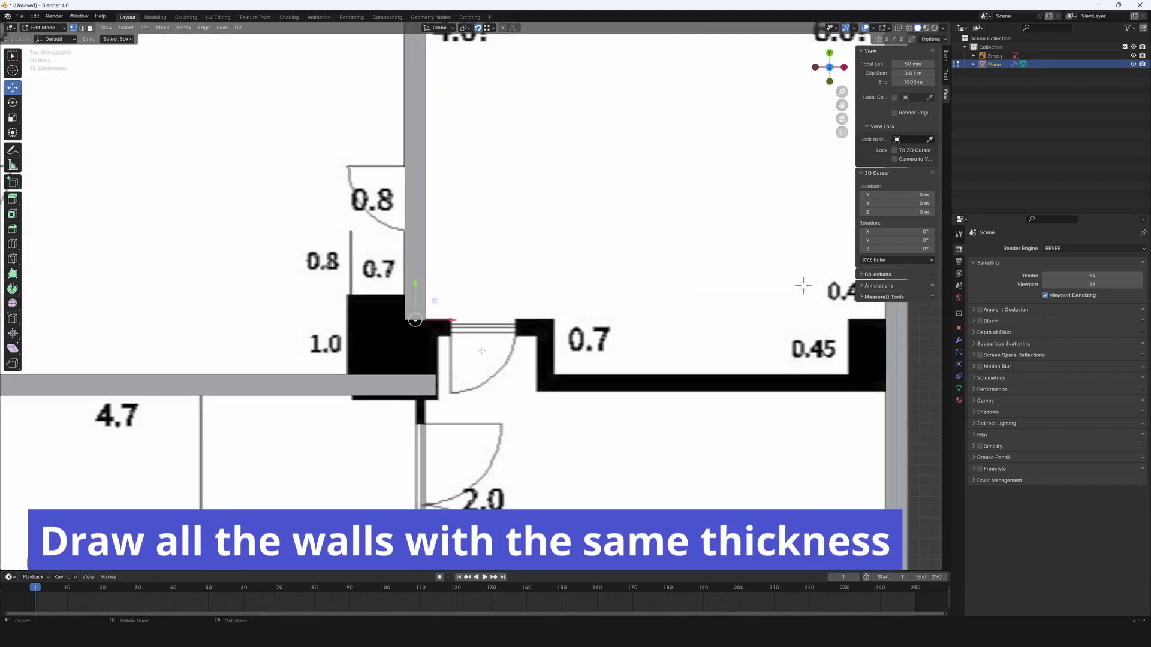
left_click(486, 355)
Extrude the wall end around the right room's door, undoing the extra rightward piece.
key("e")
key("y")
left_click(599, 411)
middle_click_drag(722, 434, 632, 425, "shift")
key("e")
key("x")
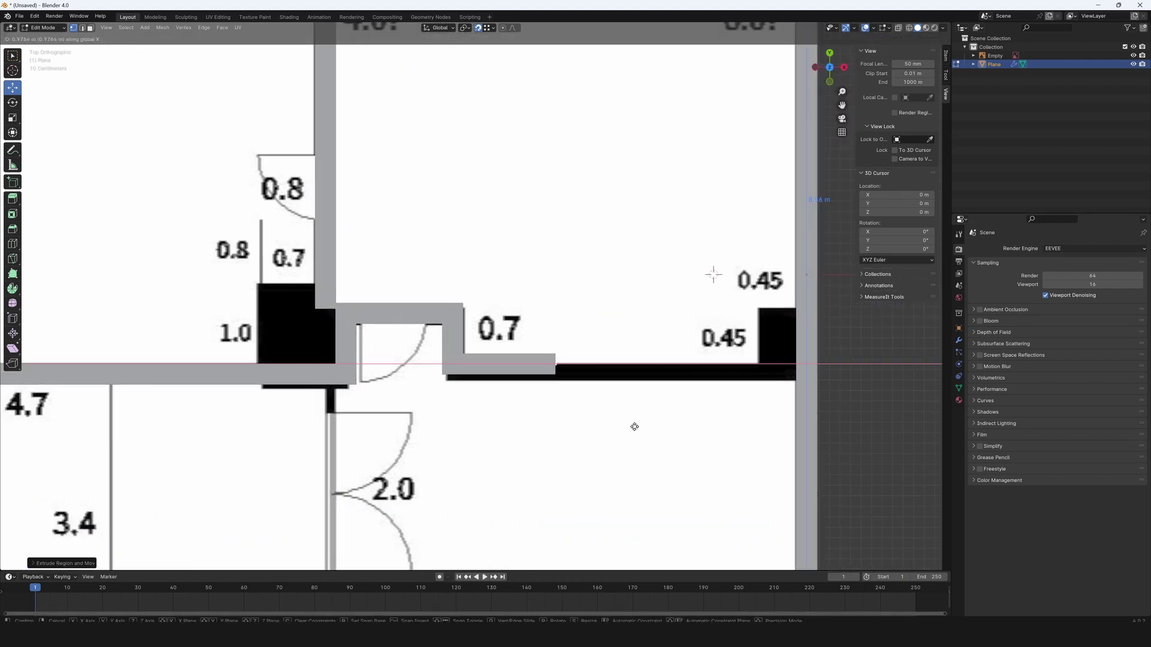
left_click(871, 424)
key("ctrl+z")
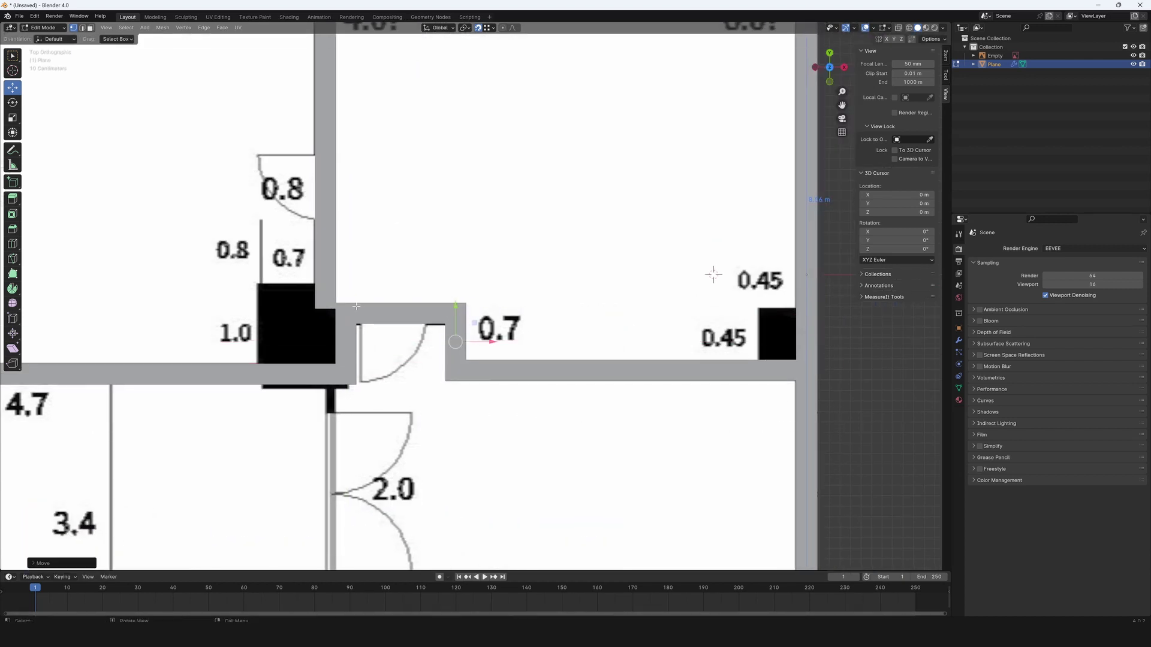
Duplicate the wall vertices along Y onto the top of the 3.0 m room.
scroll(538, 313, "down", 4)
middle_click_drag(539, 313, 640, 298, "shift")
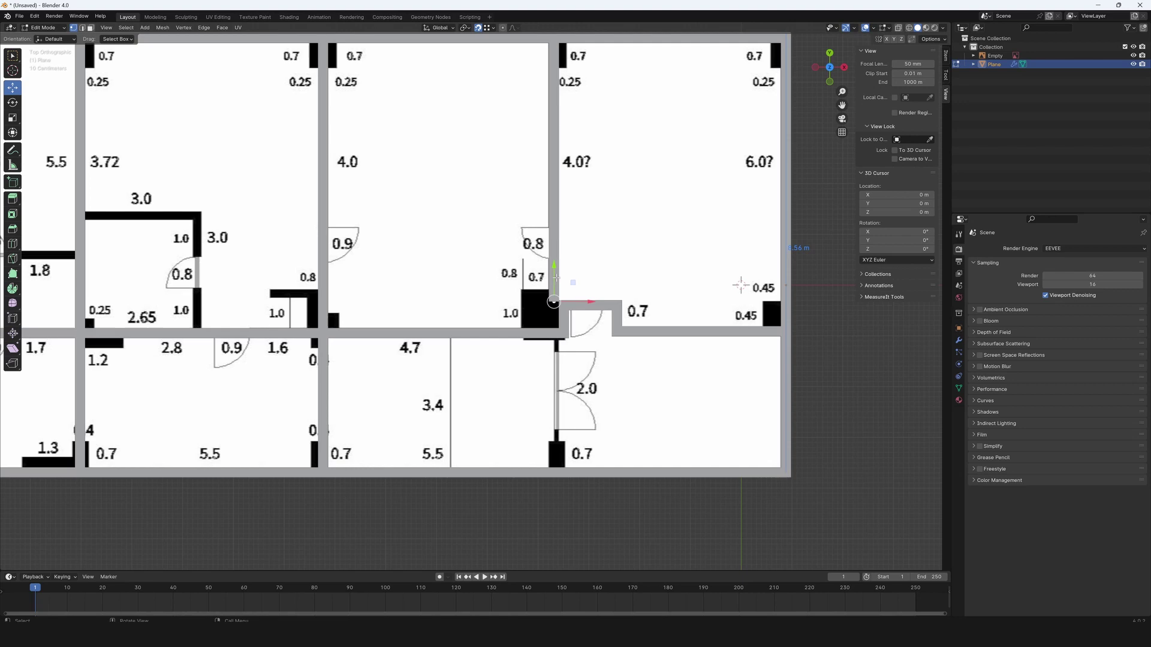
key("g")
key("y")
right_click(612, 446)
middle_click_drag(612, 445, 890, 488, "shift")
scroll(444, 472, "up", 2)
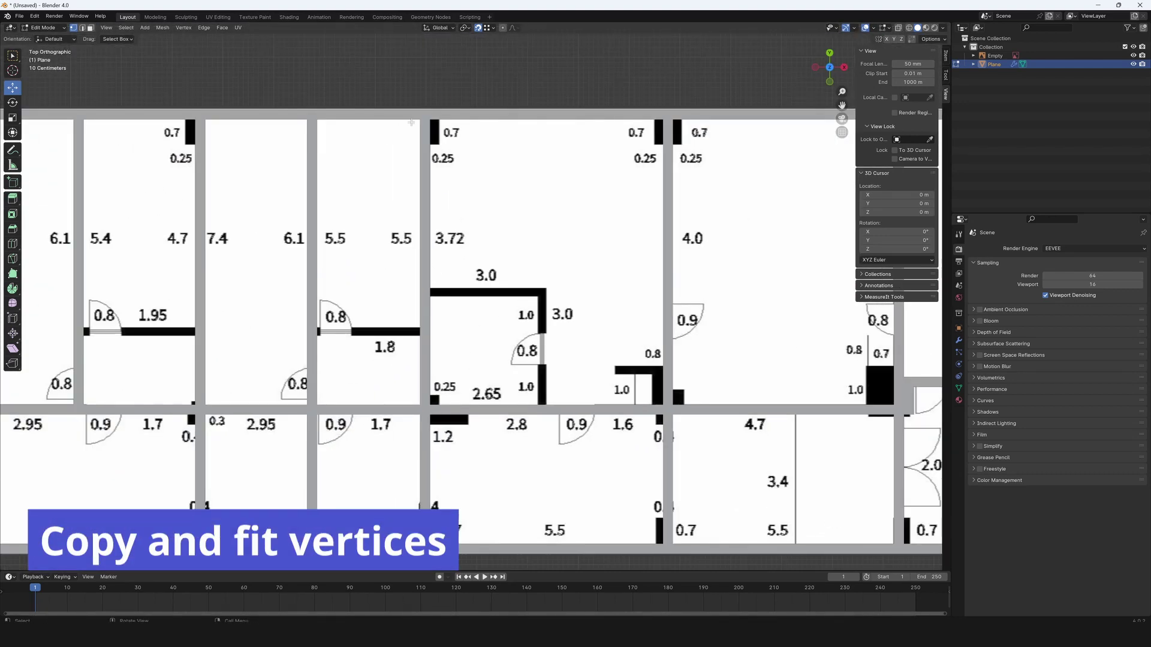
key("shift+d")
key("y")
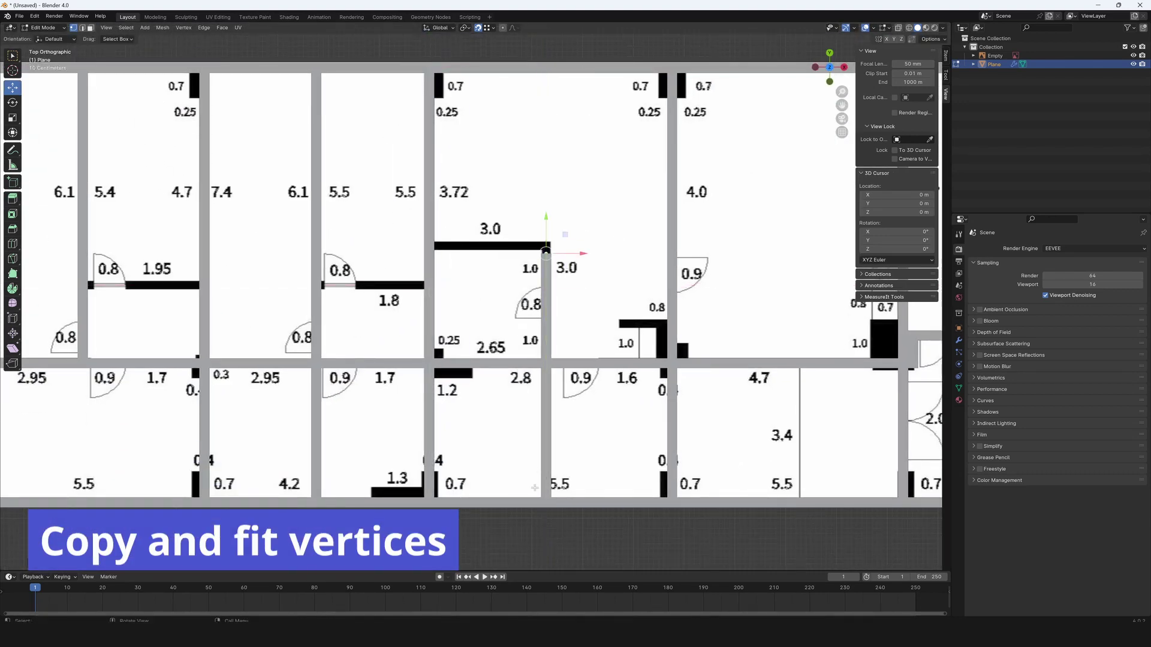
left_click(569, 337)
Place a wall beside the 3.0 by 1.0 room and select the short stub near the 1.0 room.
scroll(569, 337, "up", 4)
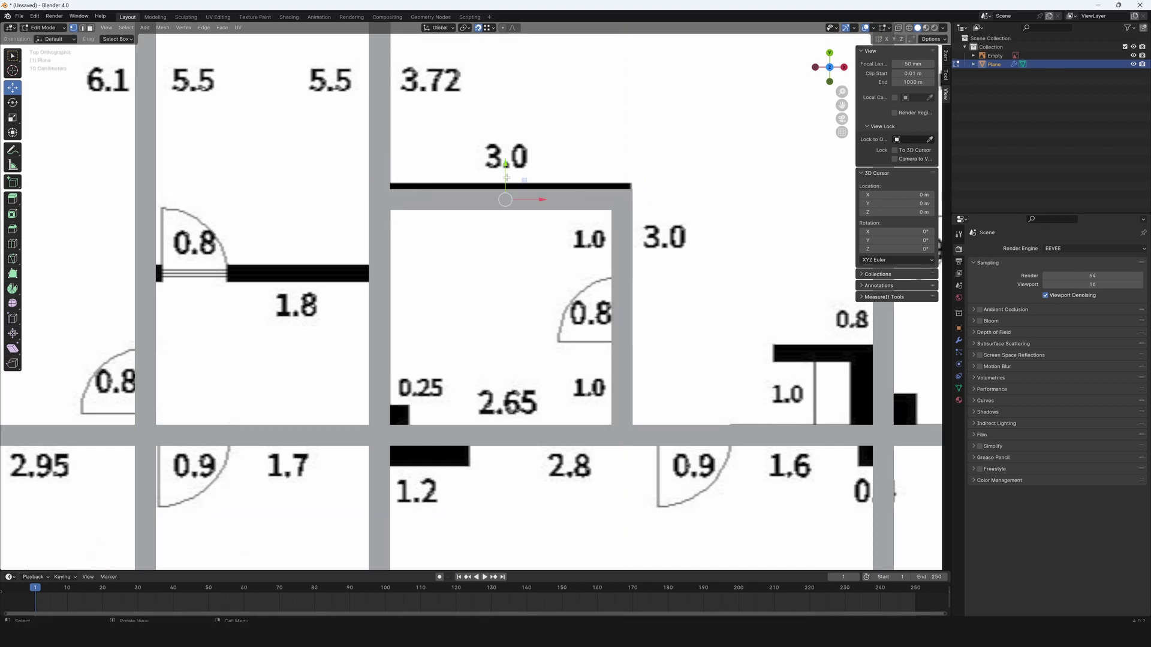
scroll(512, 284, "down", 4)
middle_click_drag(539, 245, 610, 245, "shift")
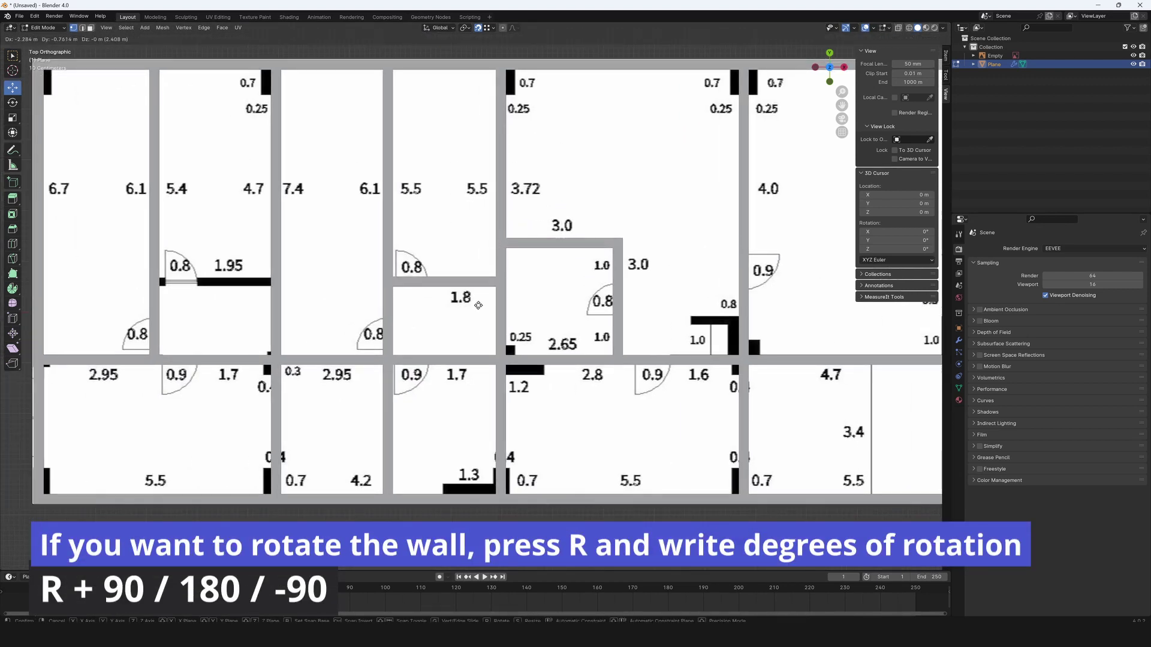
scroll(339, 335, "up", 3, "ctrl")
scroll(329, 335, "down", 3)
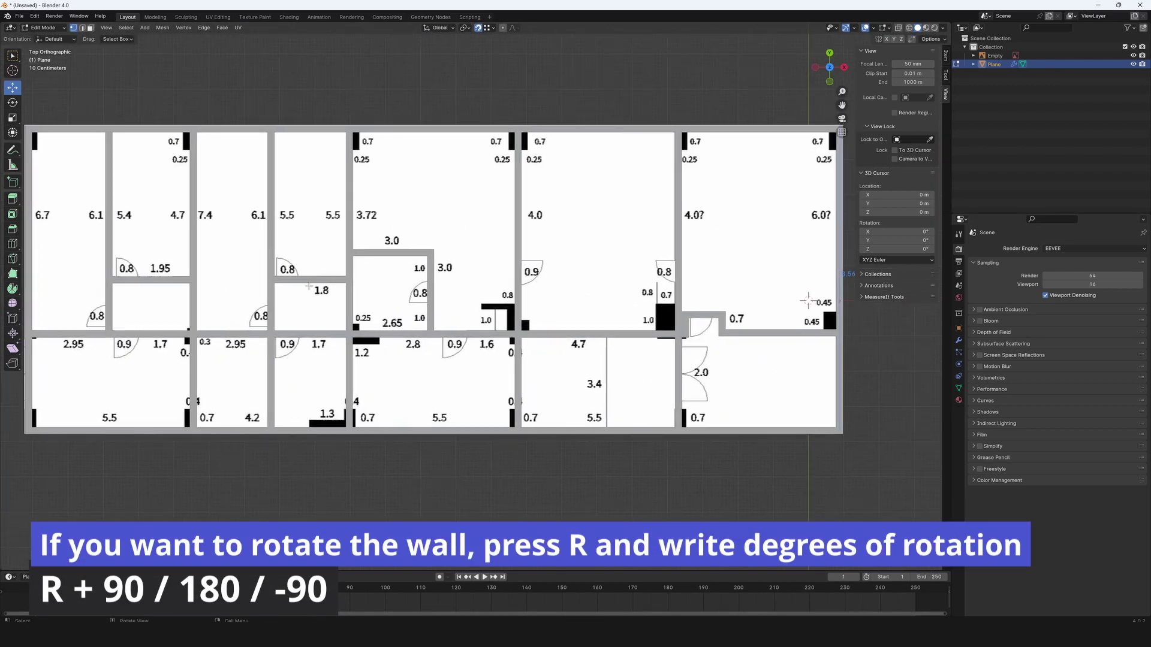
left_click(498, 312)
scroll(502, 309, "up", 5)
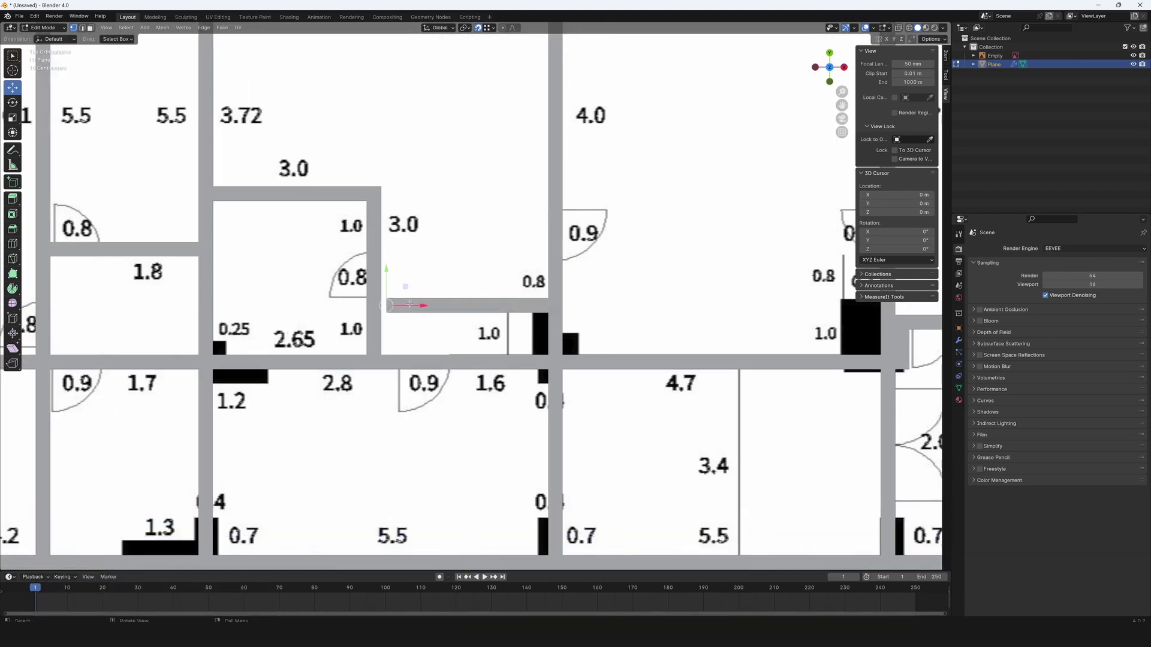
scroll(352, 359, "down", 5)
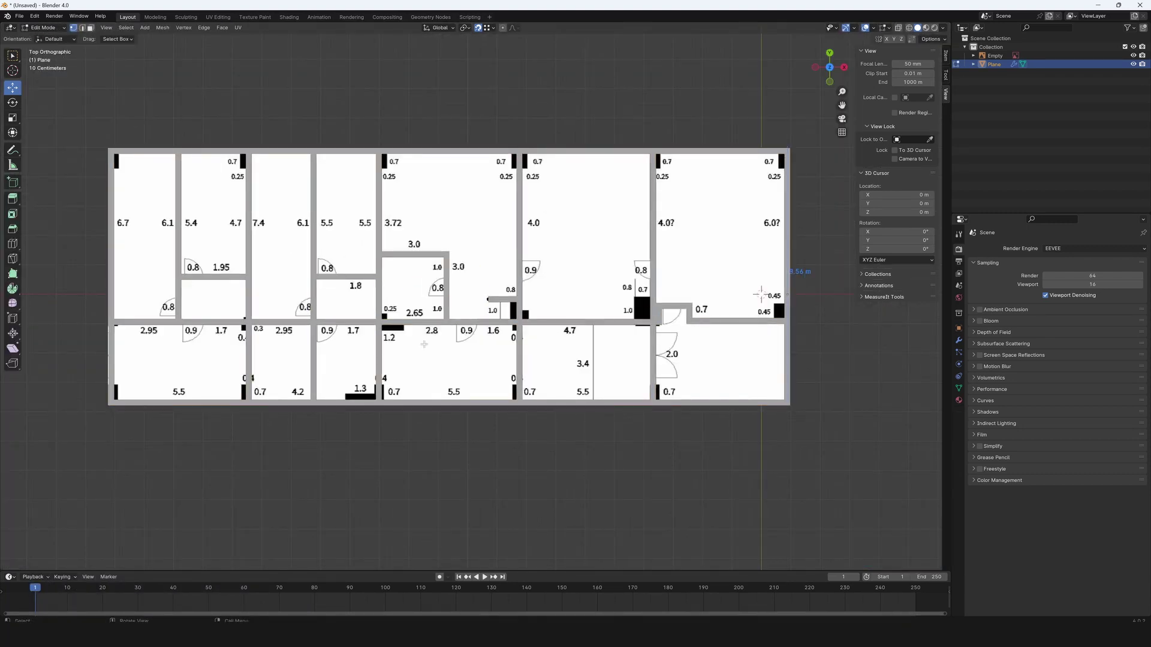
left_click_drag(488, 259, 519, 338)
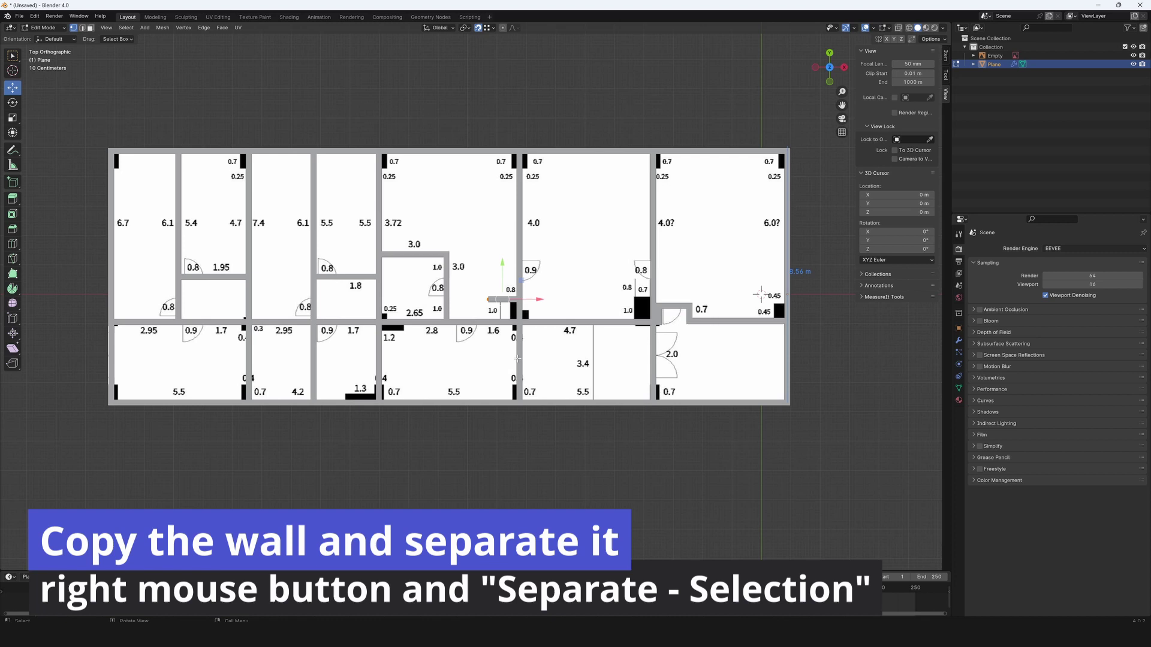
Duplicate a wall piece along Y and separate the copy into its own object.
key("shift+d")
key("y")
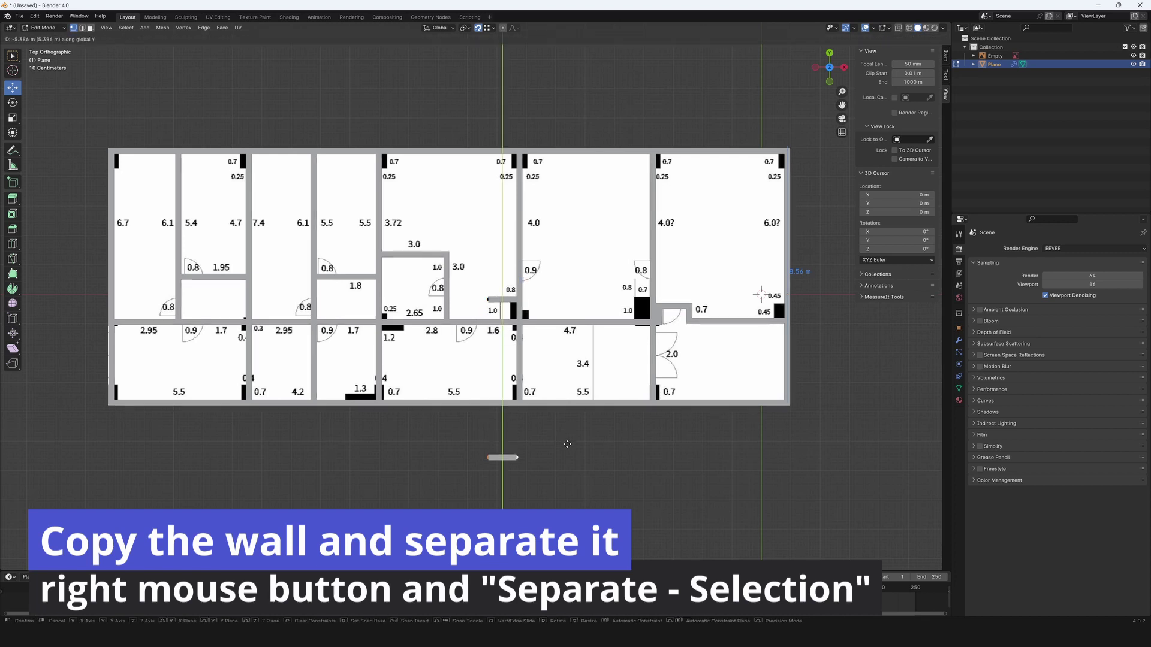
left_click(567, 444)
middle_click_drag(479, 462, 470, 406, "shift")
right_click(470, 405)
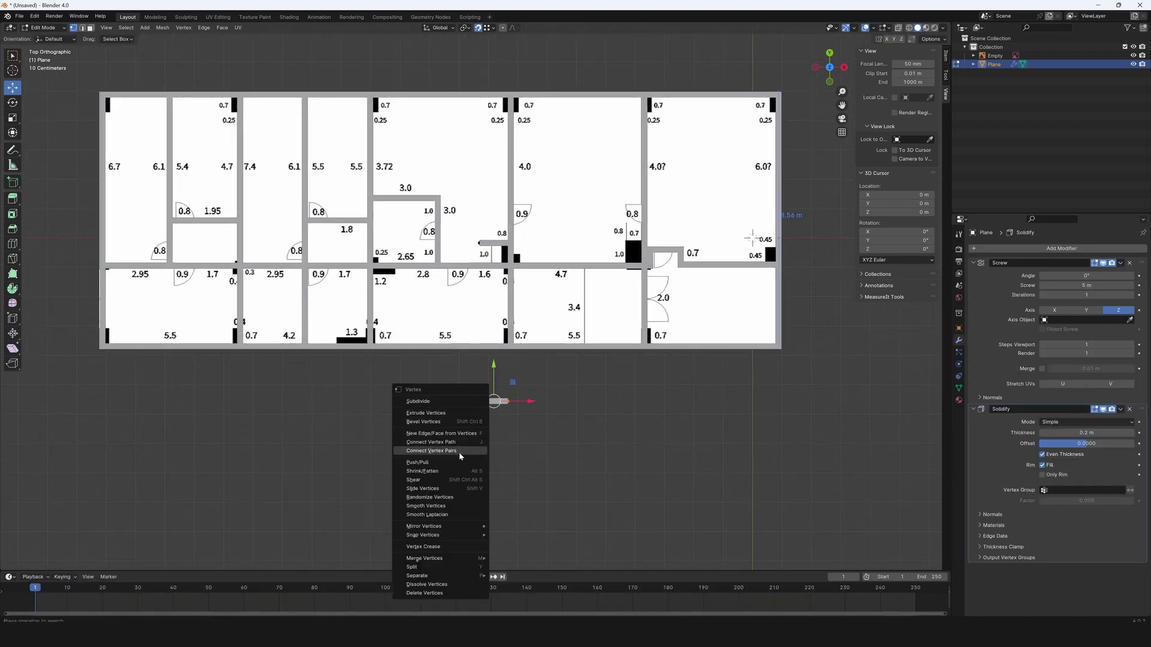
left_click(524, 578)
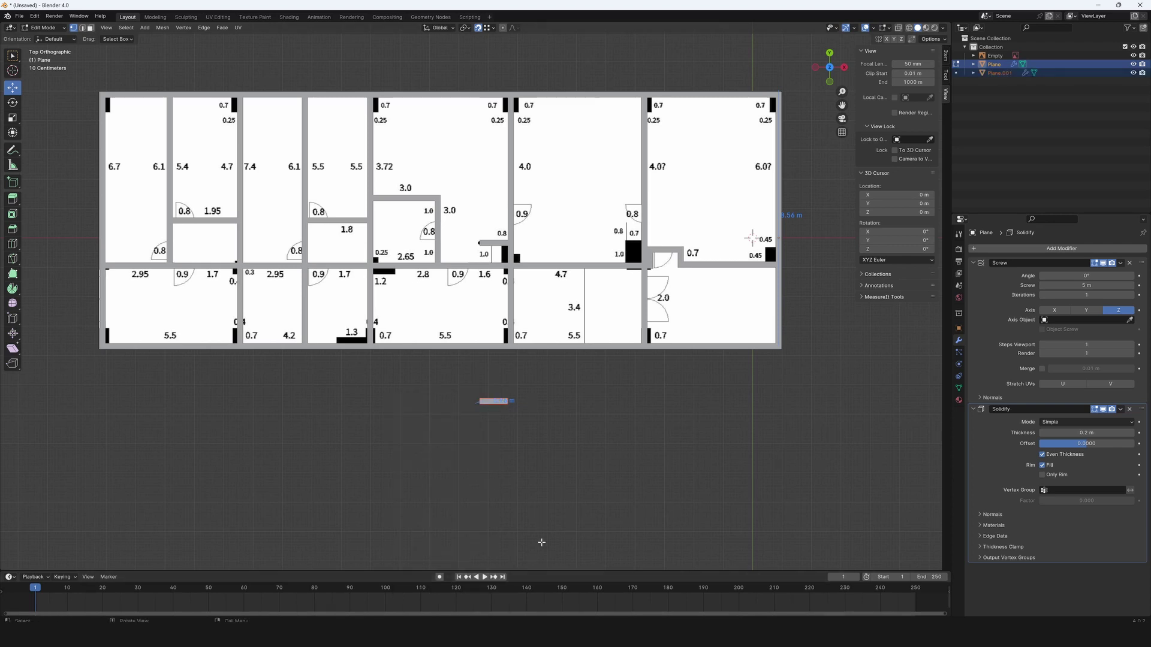
key("Tab")
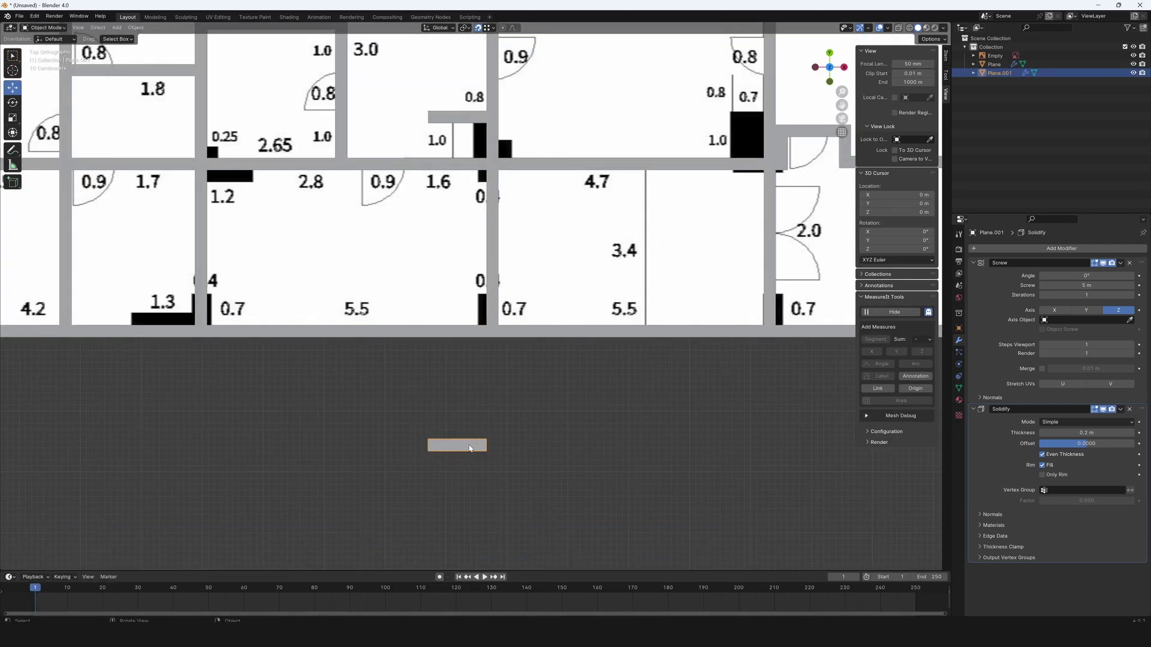
Center the new wall's origin, slim it, and place it as a pillar on the left room's bottom wall.
right_click(469, 444)
mouse_move(469, 444)
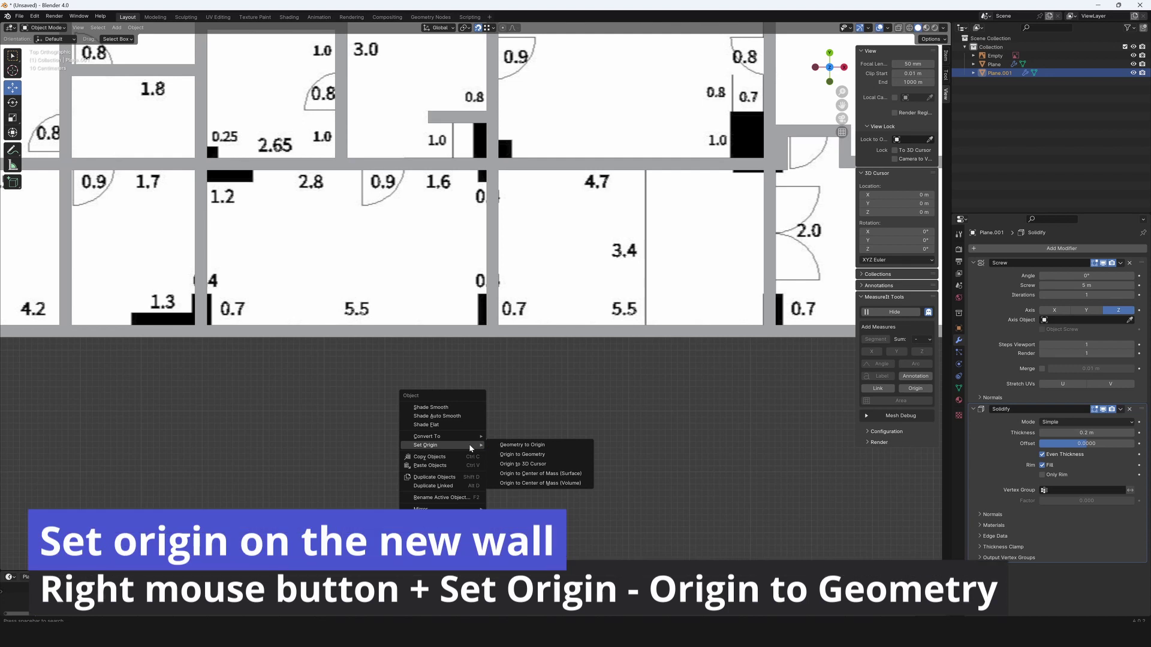
left_click(519, 455)
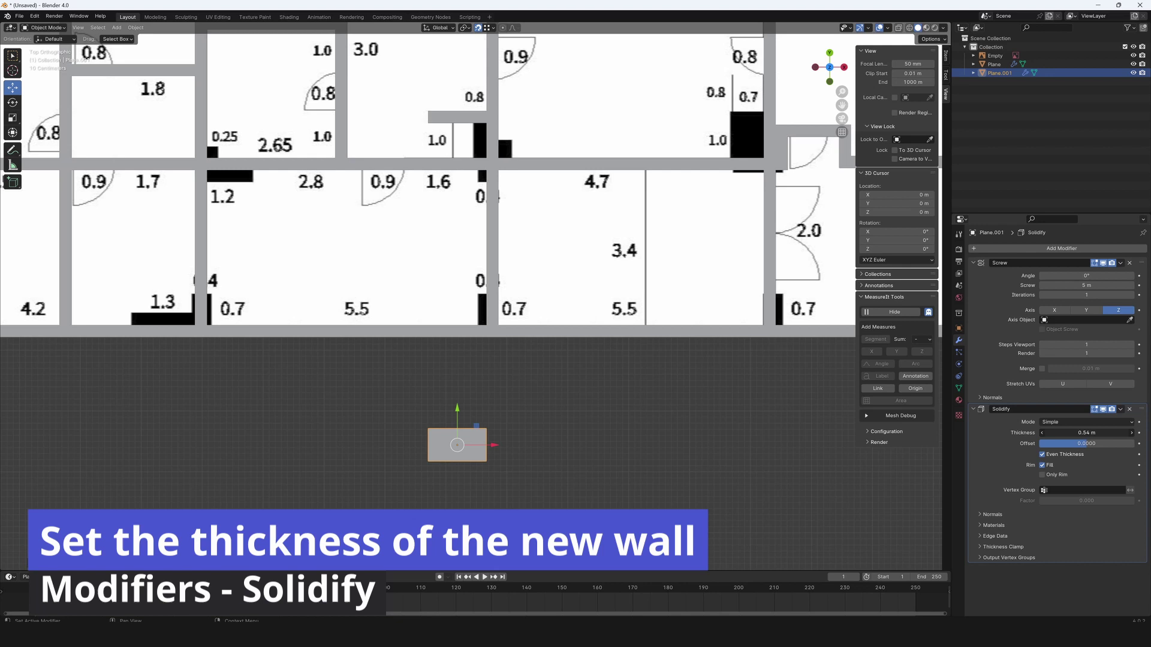
left_click_drag(1086, 432, 1080, 432)
left_click_drag(458, 423, 400, 294)
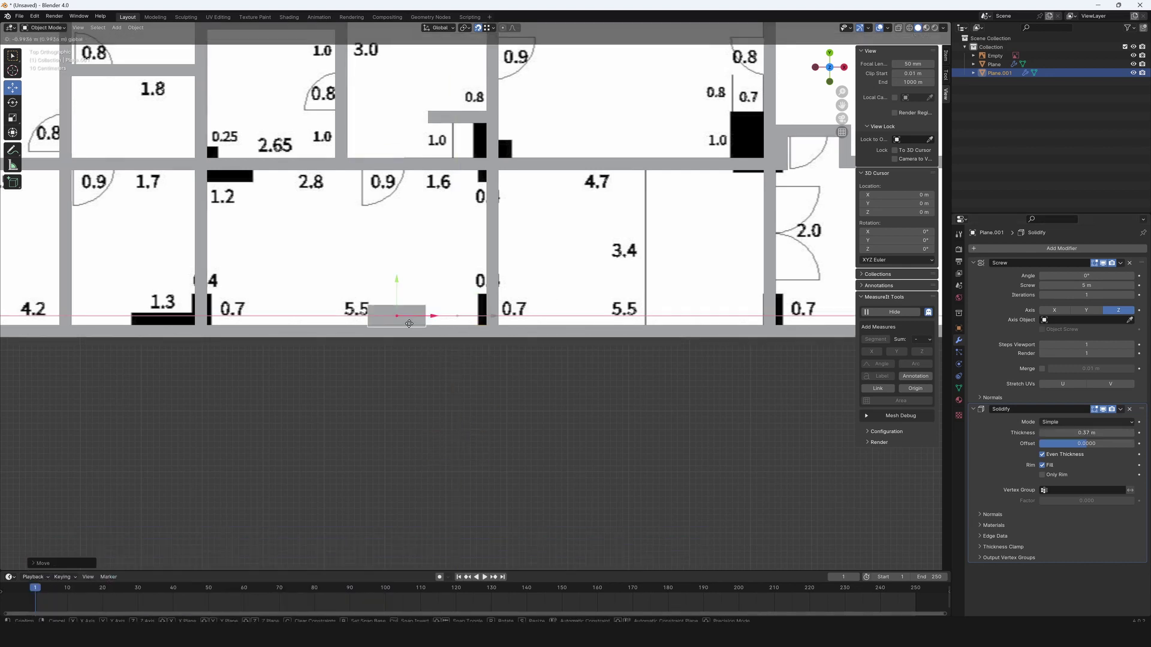
scroll(400, 295, "up", 5)
left_click_drag(611, 366, 569, 386)
Thin the pillar piece to 0.34 m in Edit Mode.
key("Tab")
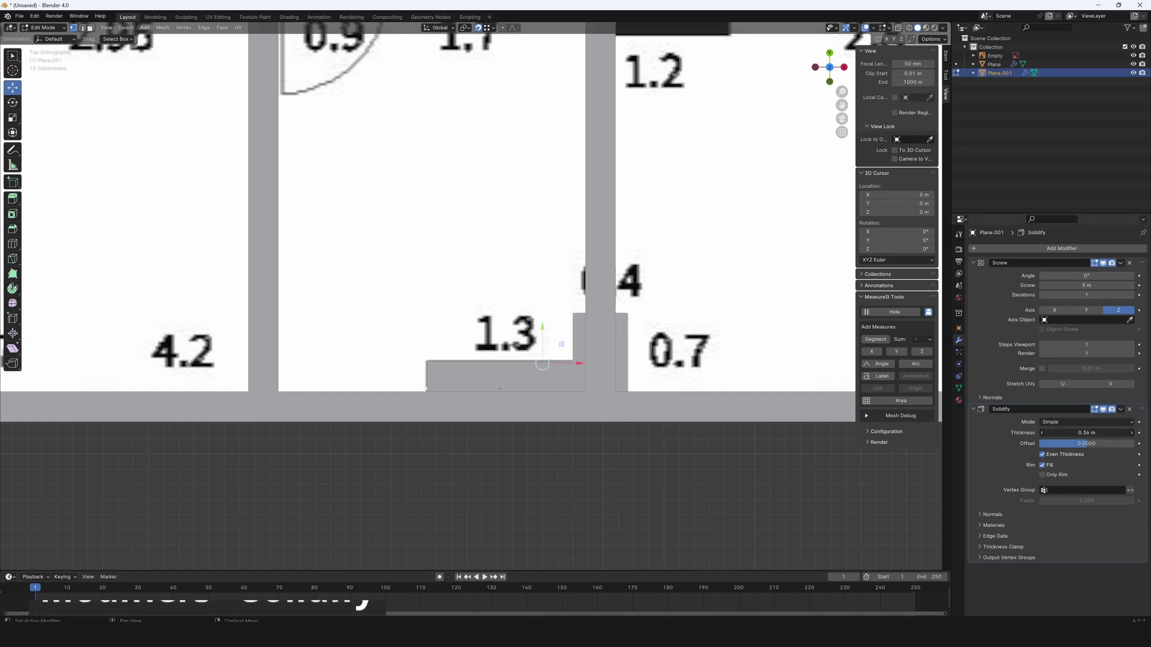
left_click_drag(1086, 432, 1079, 432)
scroll(606, 390, "down", 3)
scroll(606, 389, "down", 2)
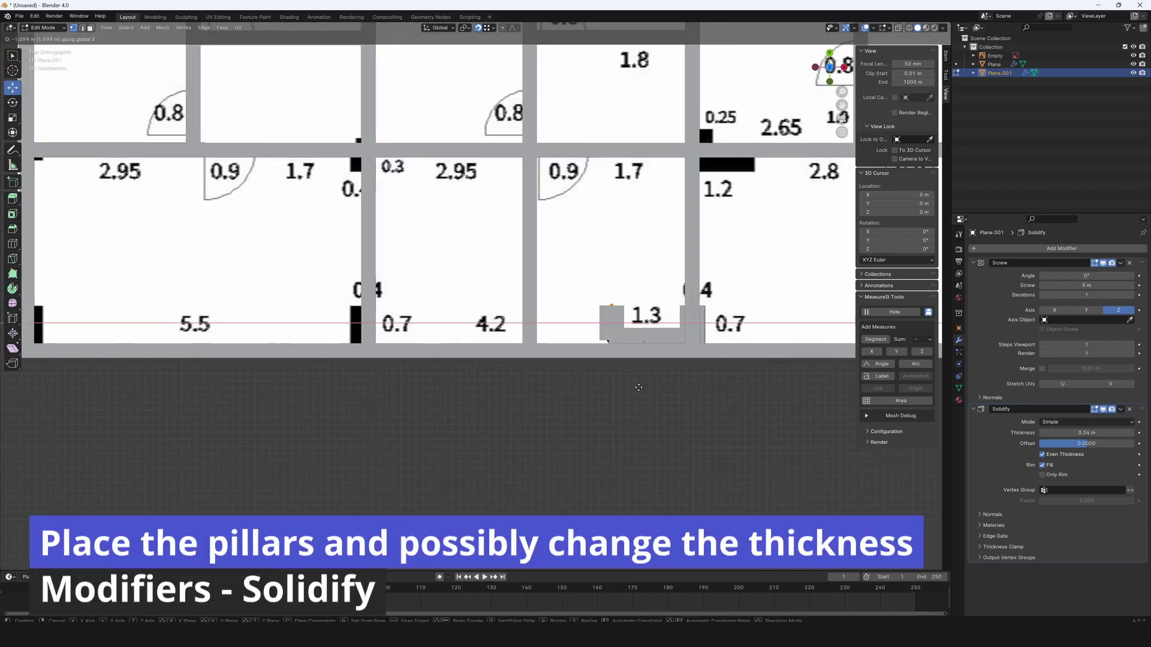
middle_click_drag(365, 412, 654, 474, "shift")
scroll(654, 474, "up", 3)
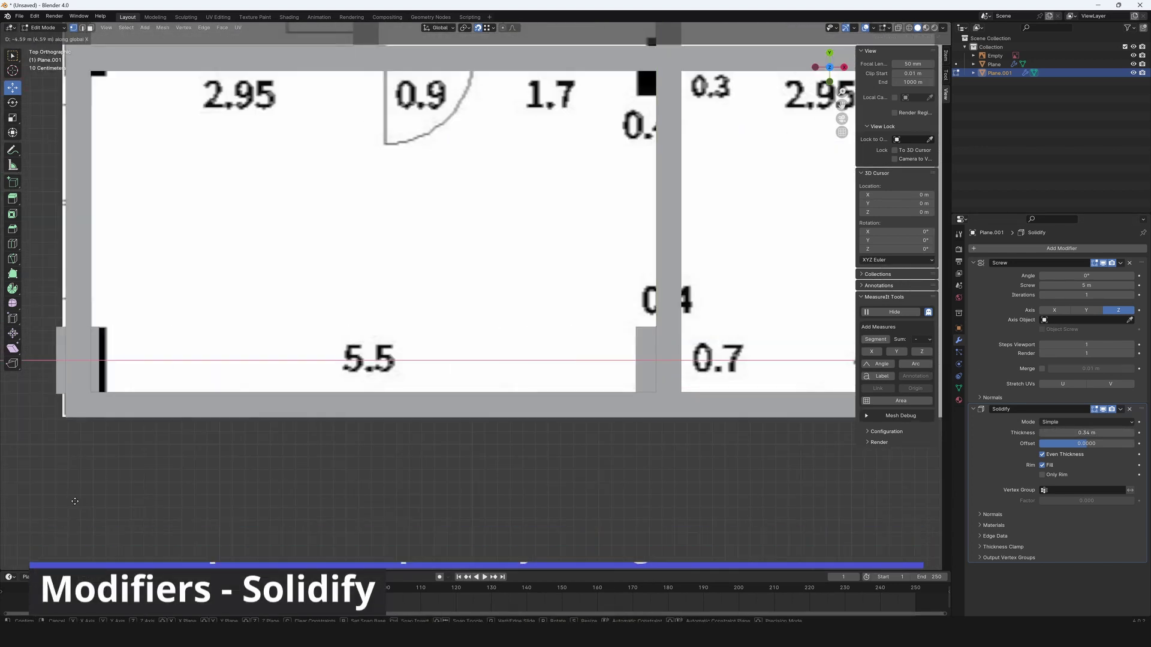
scroll(654, 473, "down", 5)
scroll(303, 180, "up", 4)
Position copies of the pillar piece against the walls near the 5.5 room.
key("g")
left_click(198, 267)
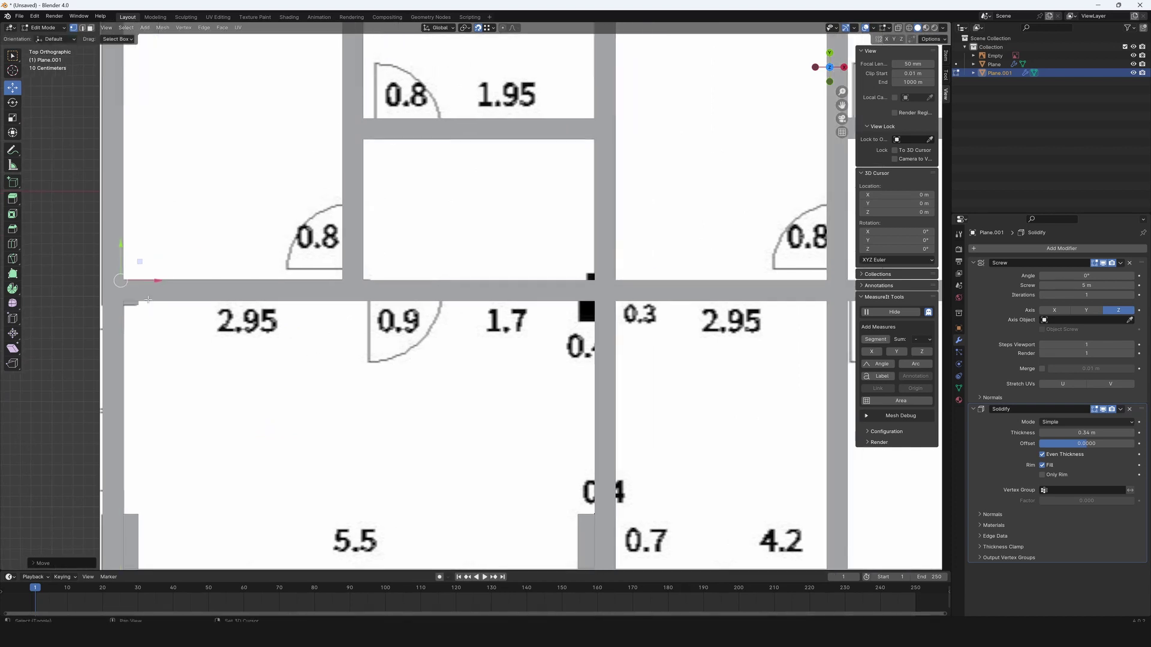
scroll(624, 305, "down", 10, "ctrl")
key("g")
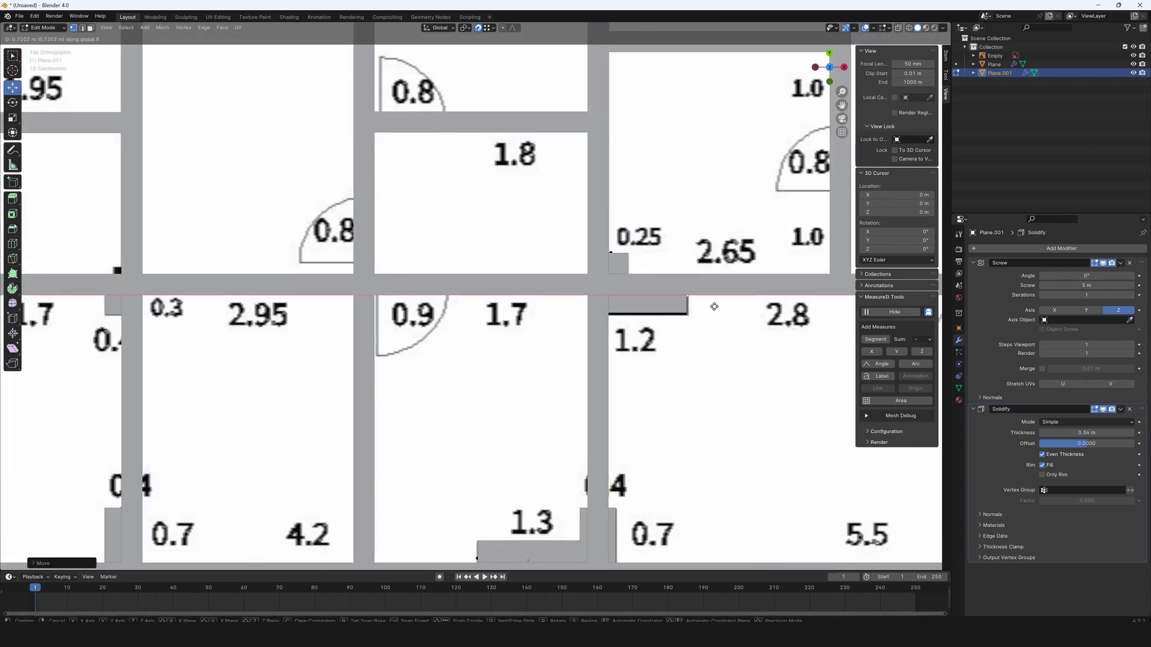
scroll(712, 316, "down", 3)
scroll(505, 321, "up", 5)
left_click(504, 320)
Duplicate the wall piece again near the door area and reshow the walls' modifier settings.
key("shift+d")
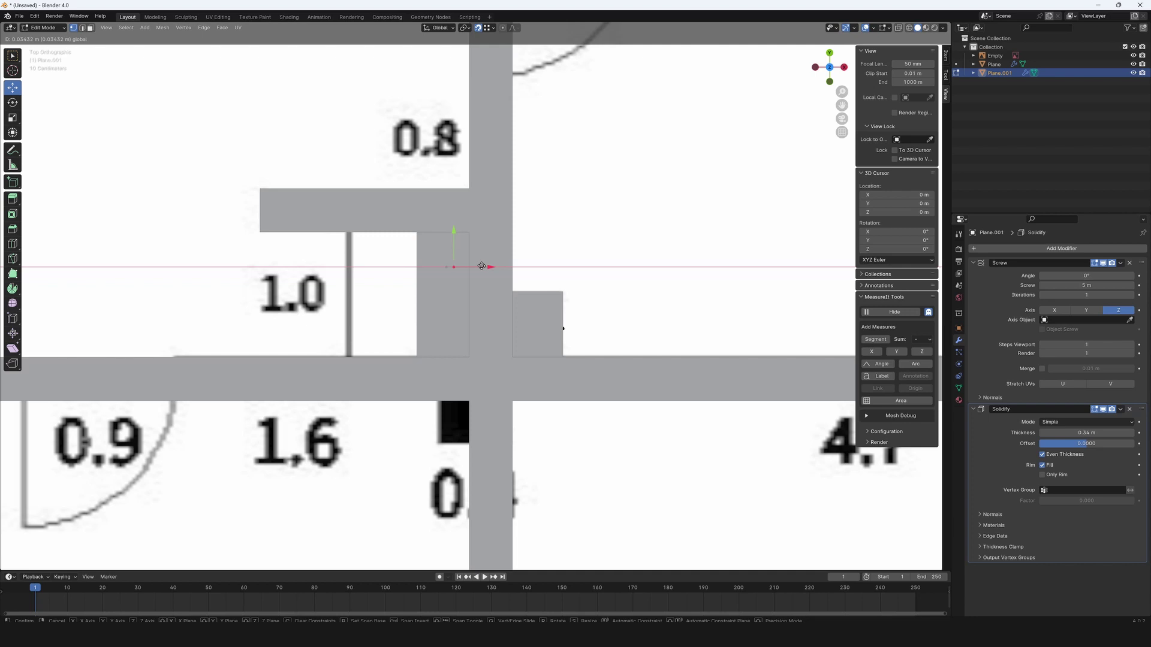
scroll(416, 401, "down", 5)
scroll(453, 517, "up", 4)
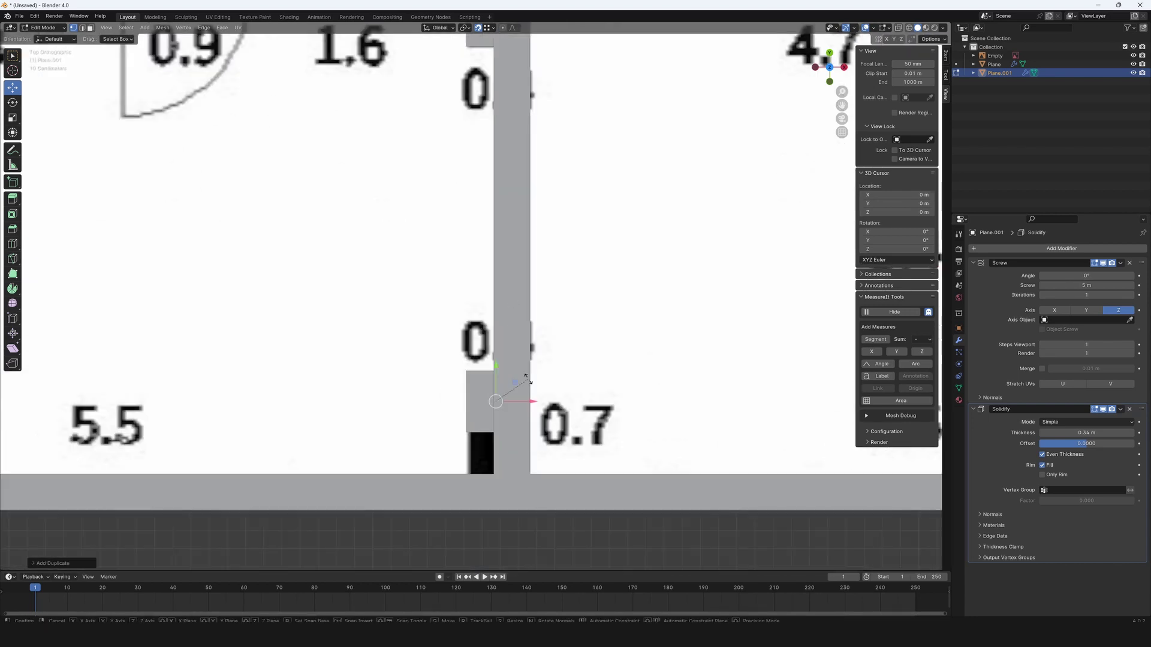
scroll(627, 395, "down", 3)
middle_click_drag(626, 394, 485, 472, "shift")
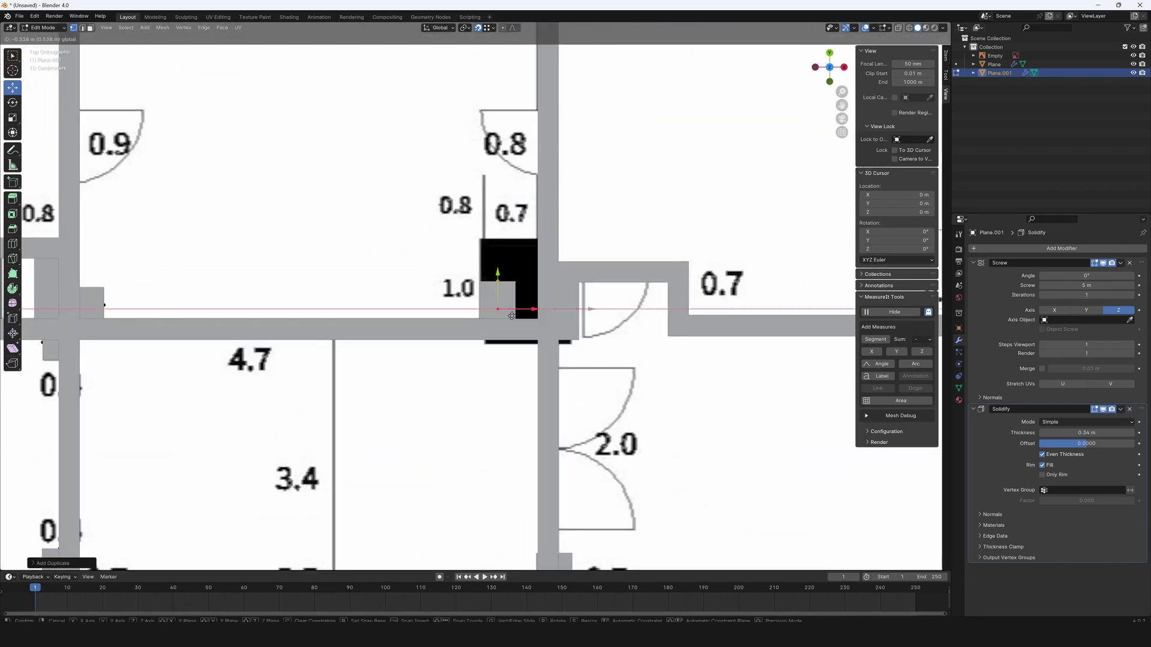
scroll(330, 416, "down", 5)
scroll(553, 336, "up", 4)
left_click(958, 340)
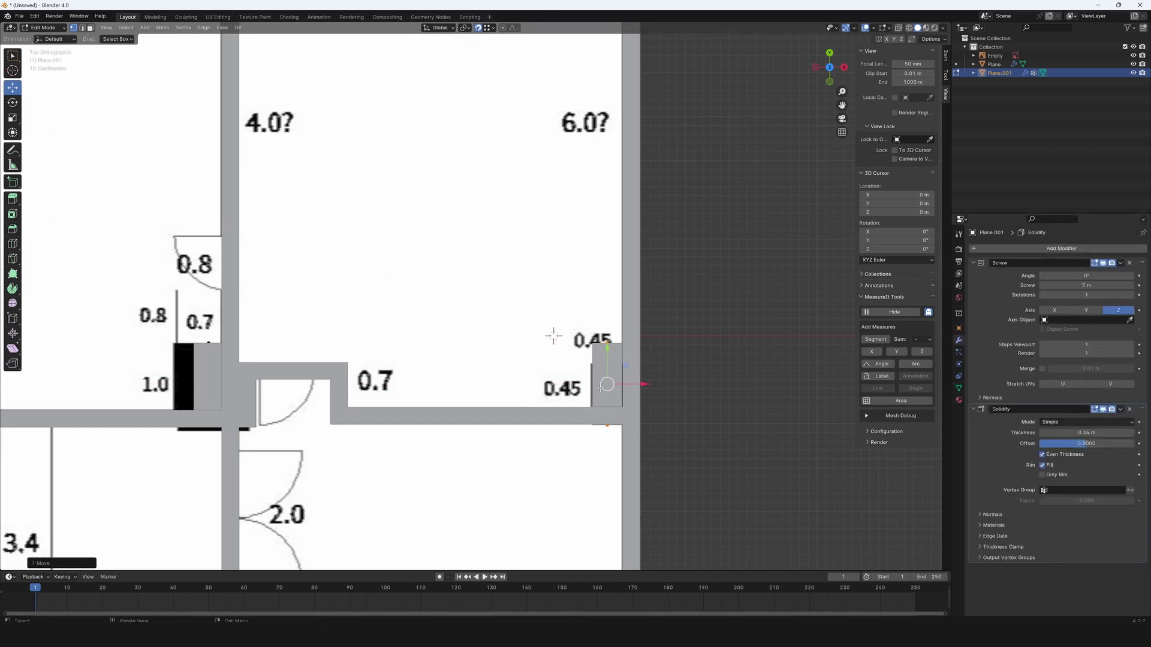
Copy a wall piece into the top-right corner, then view the narrower left-hand rooms.
scroll(470, 332, "up", 2)
scroll(470, 332, "down", 2)
scroll(660, 300, "down", 4)
key("shift+d")
left_click(690, 166)
scroll(690, 166, "up", 3)
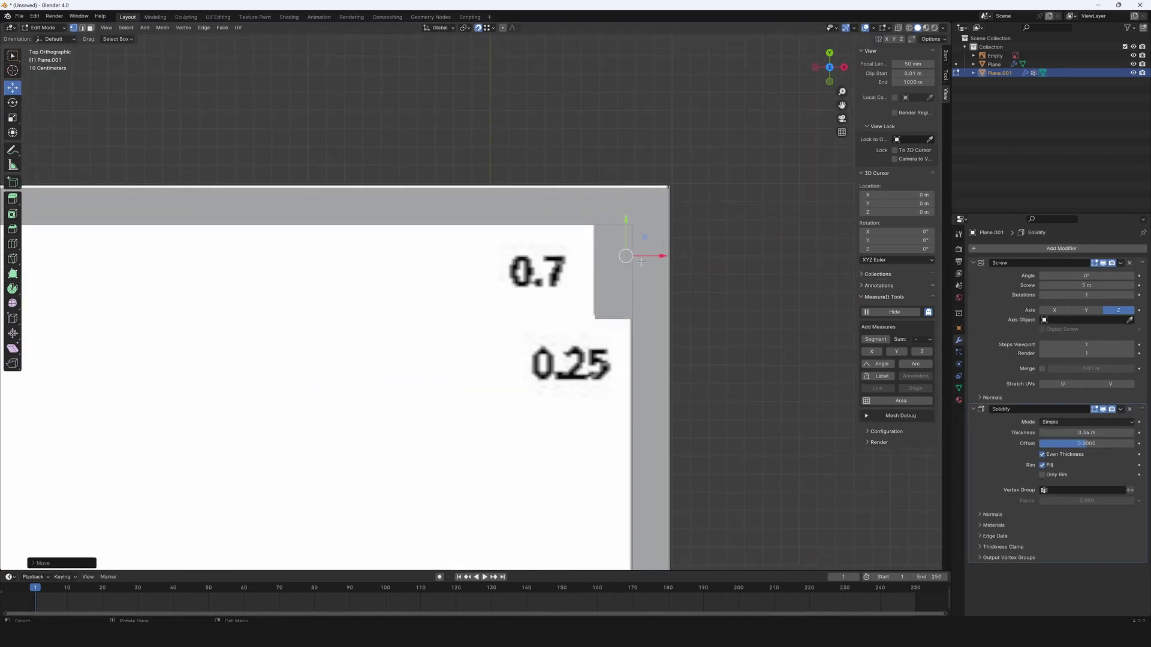
scroll(617, 341, "down", 2)
middle_click_drag(617, 341, 223, 324, "shift")
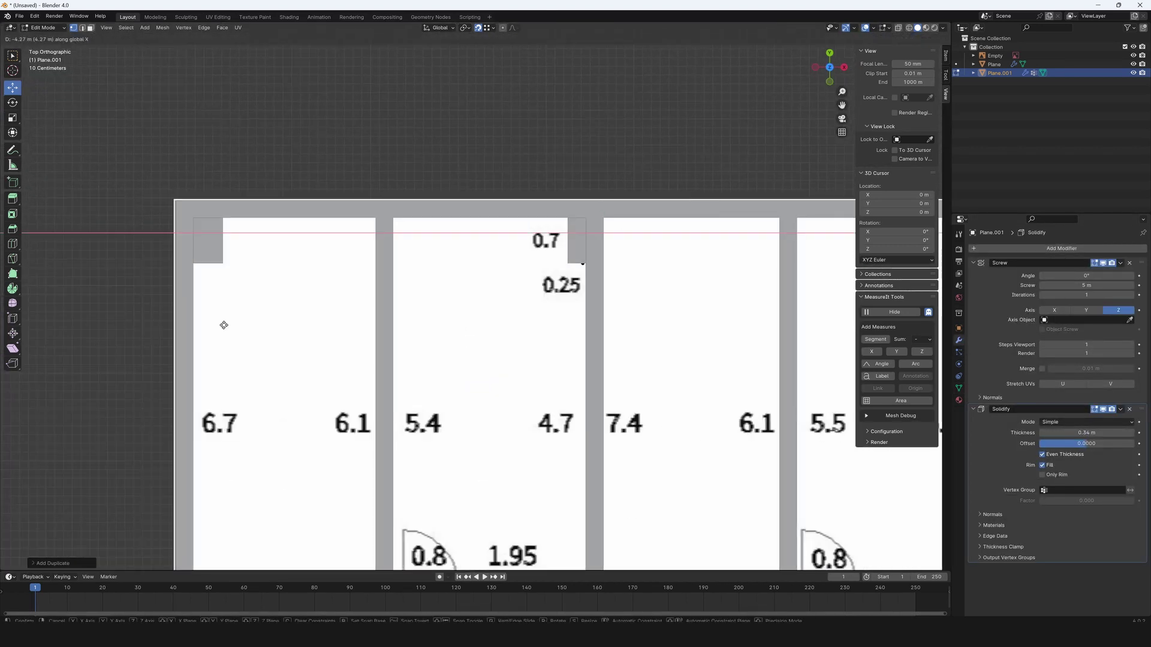
scroll(224, 324, "down", 5)
Add a cube and move it along Y to sit outside the building.
key("Tab")
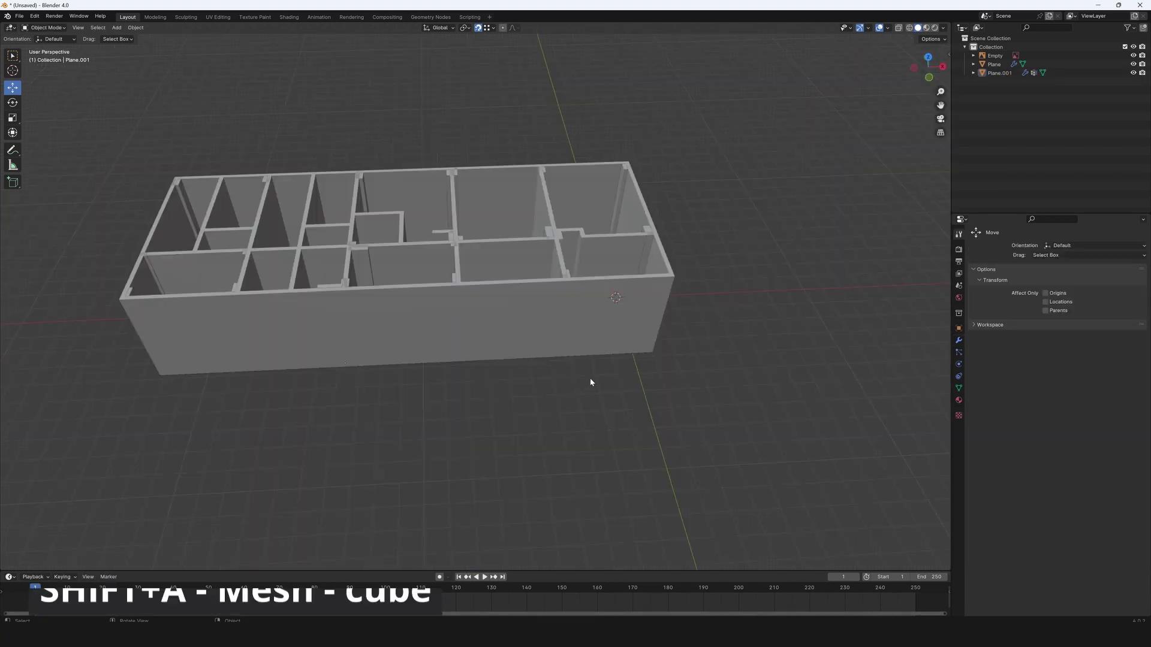
key("shift+a")
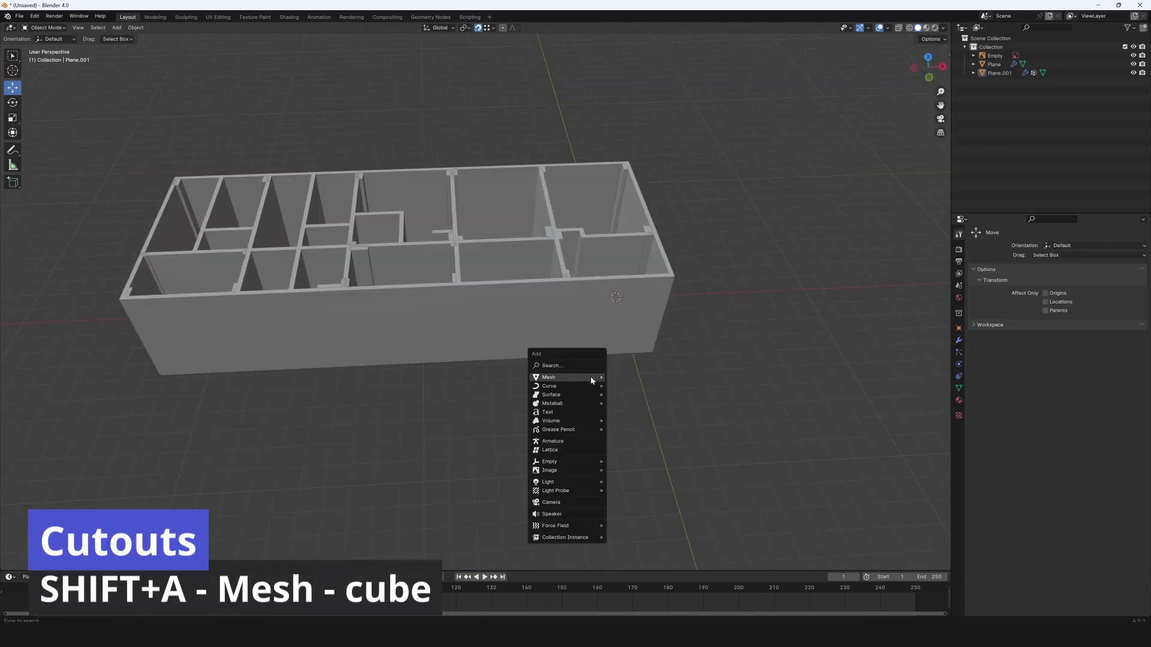
mouse_move(591, 379)
left_click(627, 386)
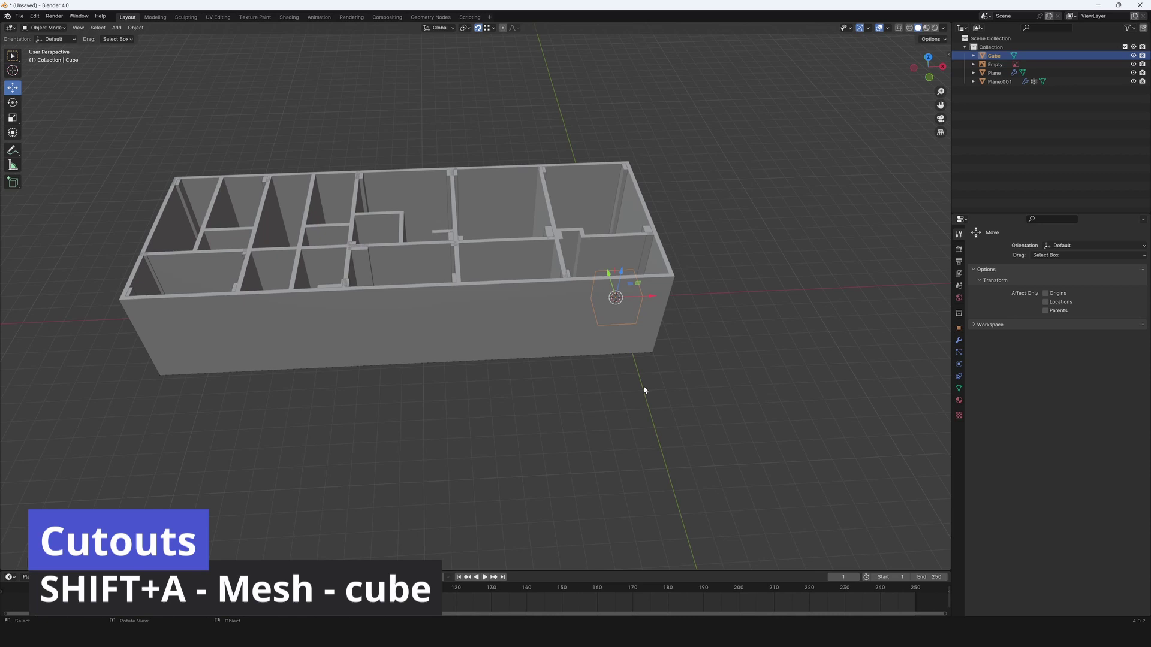
key("g")
key("y")
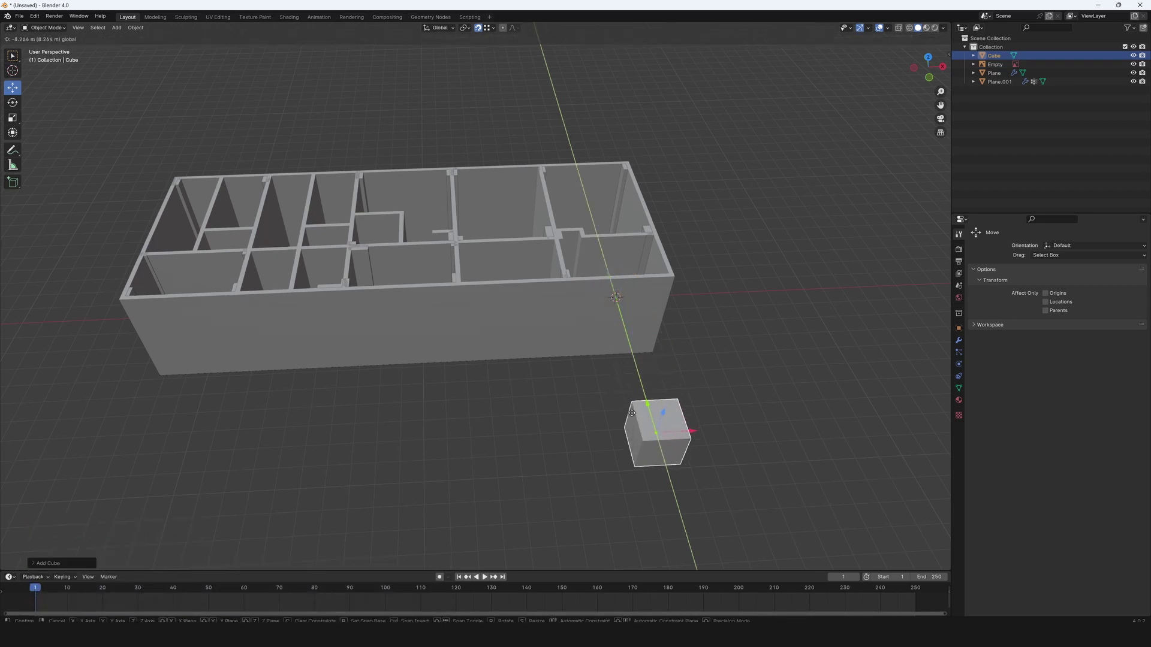
left_click(769, 397)
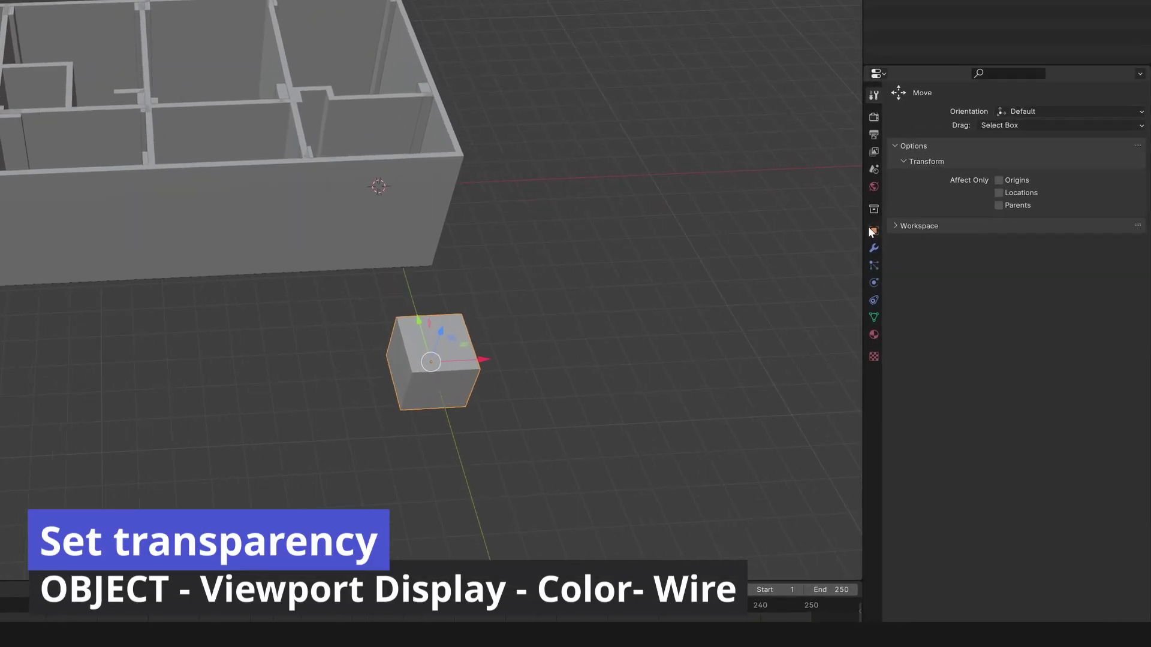
Set the cube's viewport display to Wire, then select the walls object.
left_click(958, 328)
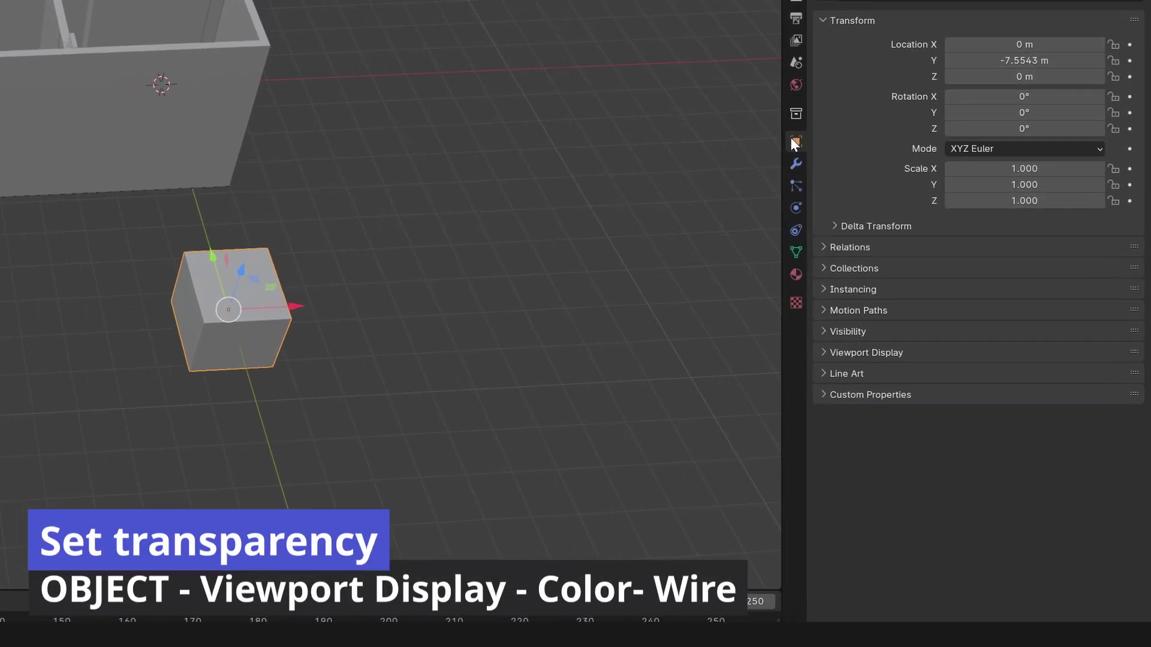
left_click(864, 353)
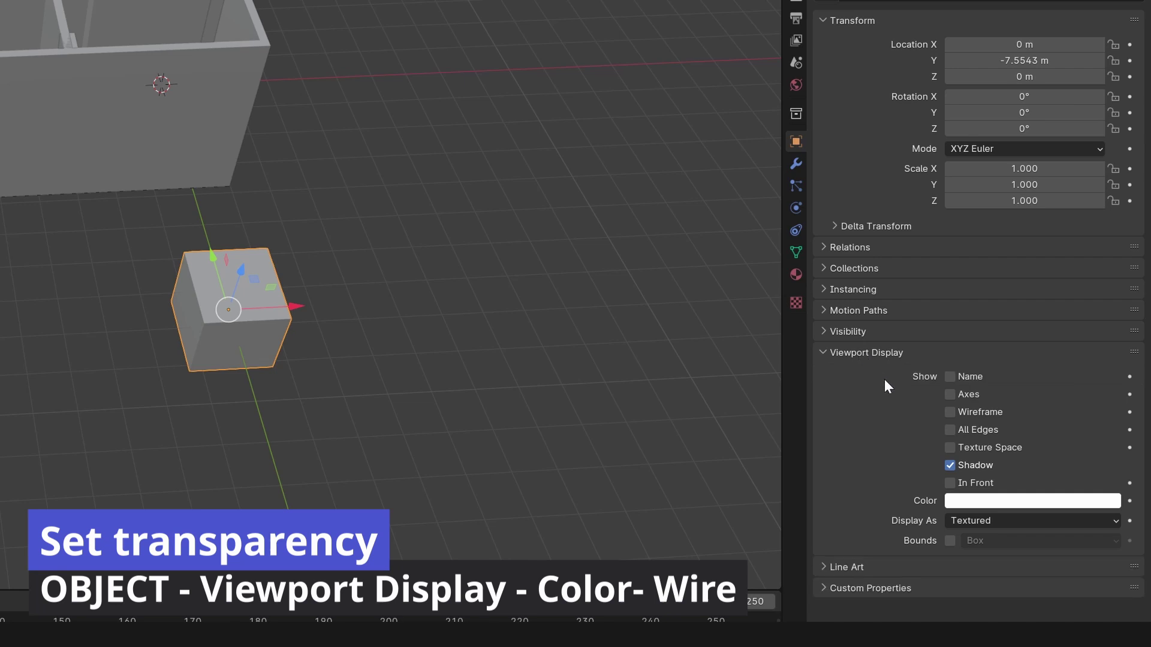
left_click(1016, 520)
left_click(1010, 561)
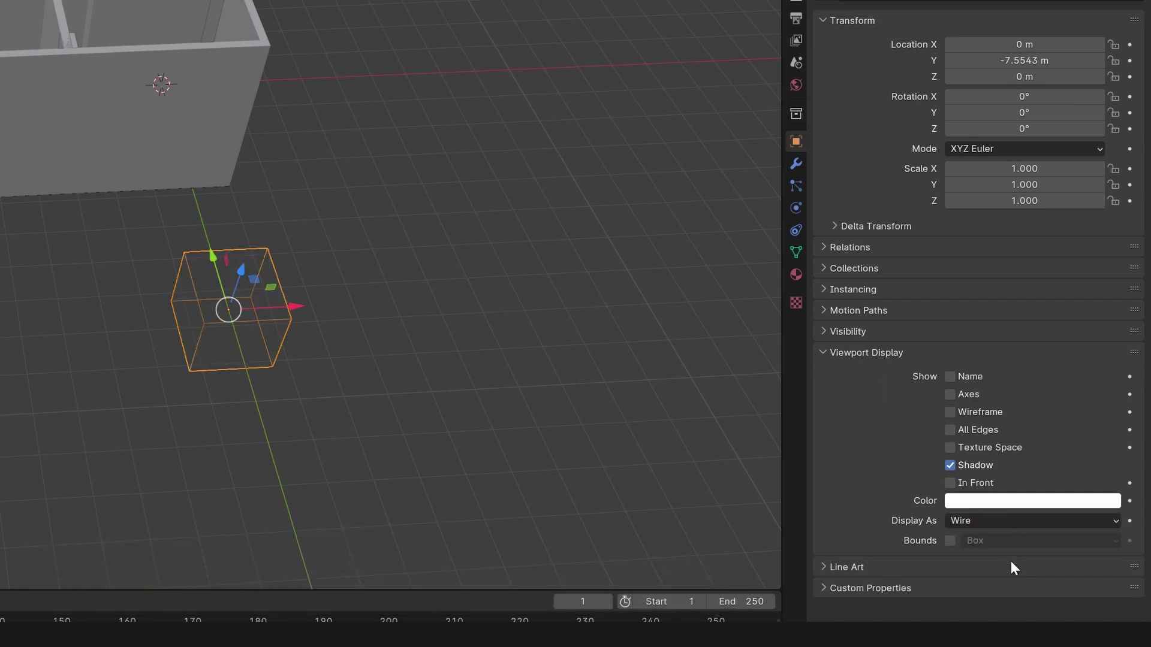
left_click(578, 303)
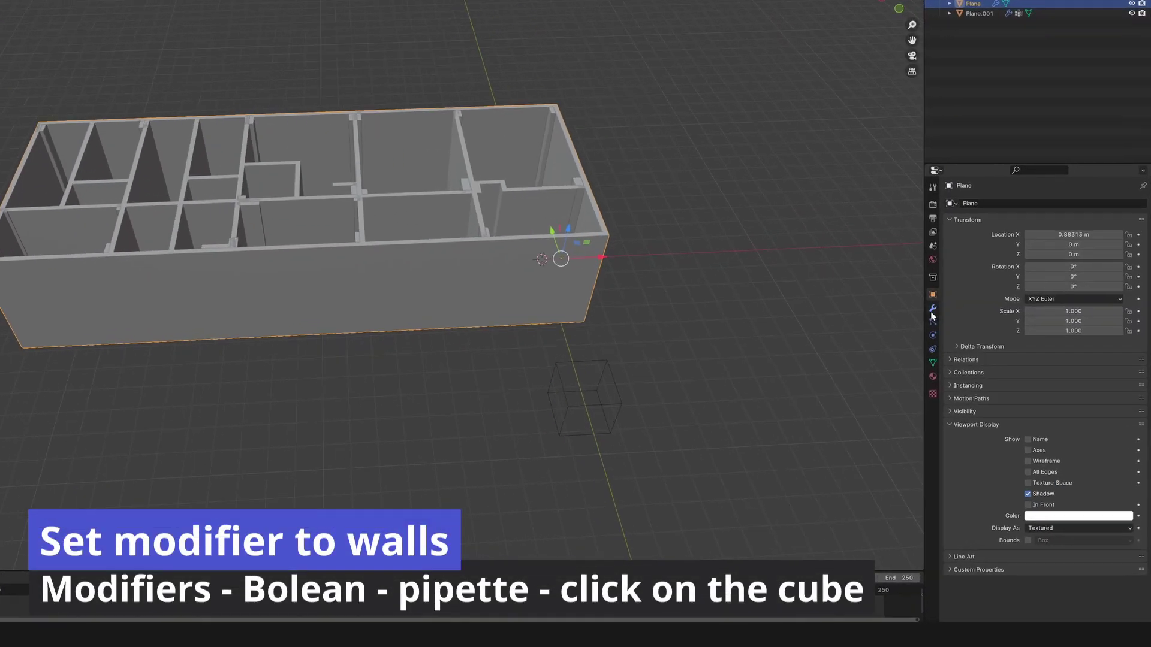
Add a Boolean modifier to the walls via 'bole' search and start picking its cutter object.
left_click(933, 309)
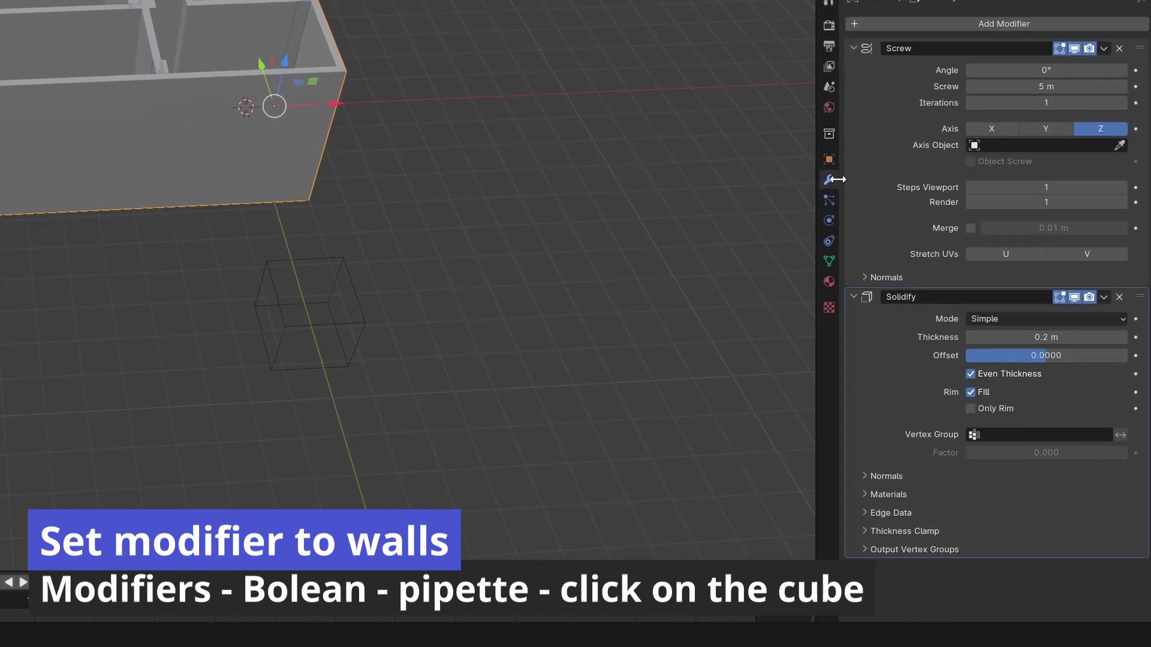
left_click(967, 24)
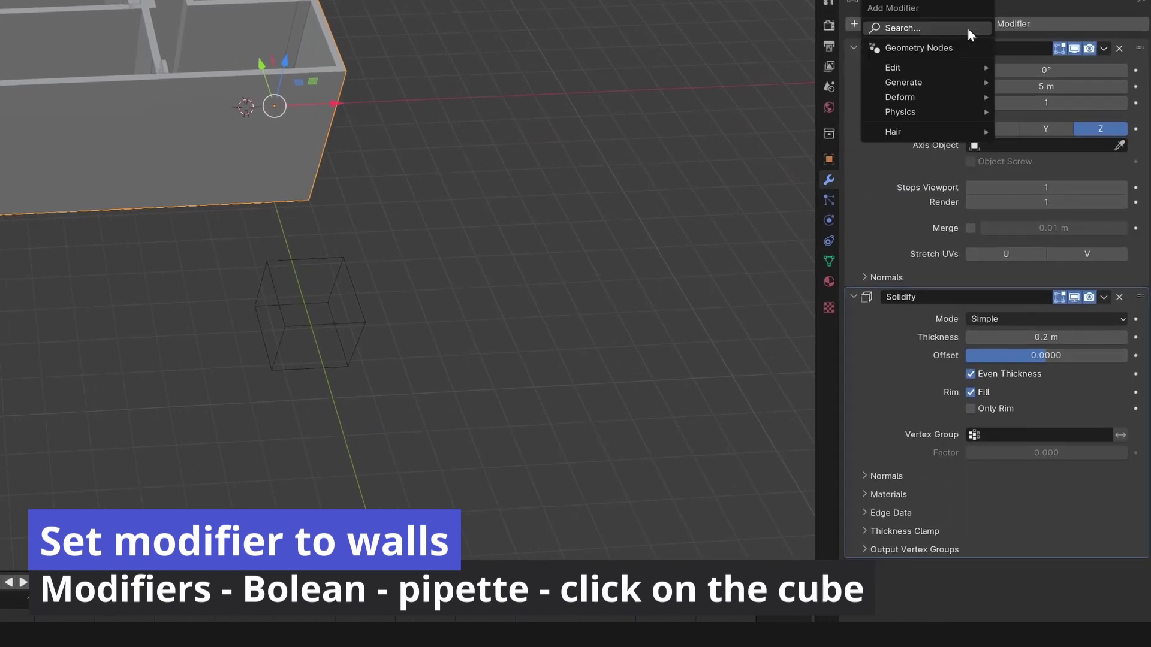
left_click(967, 28)
type("bolea")
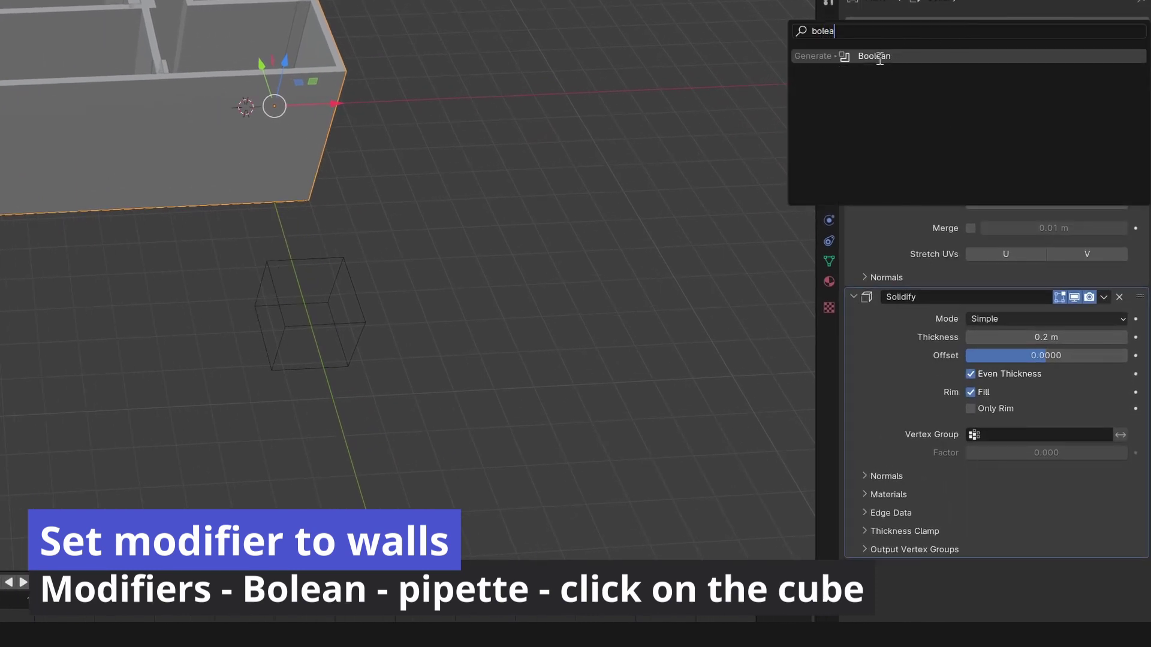
left_click(876, 56)
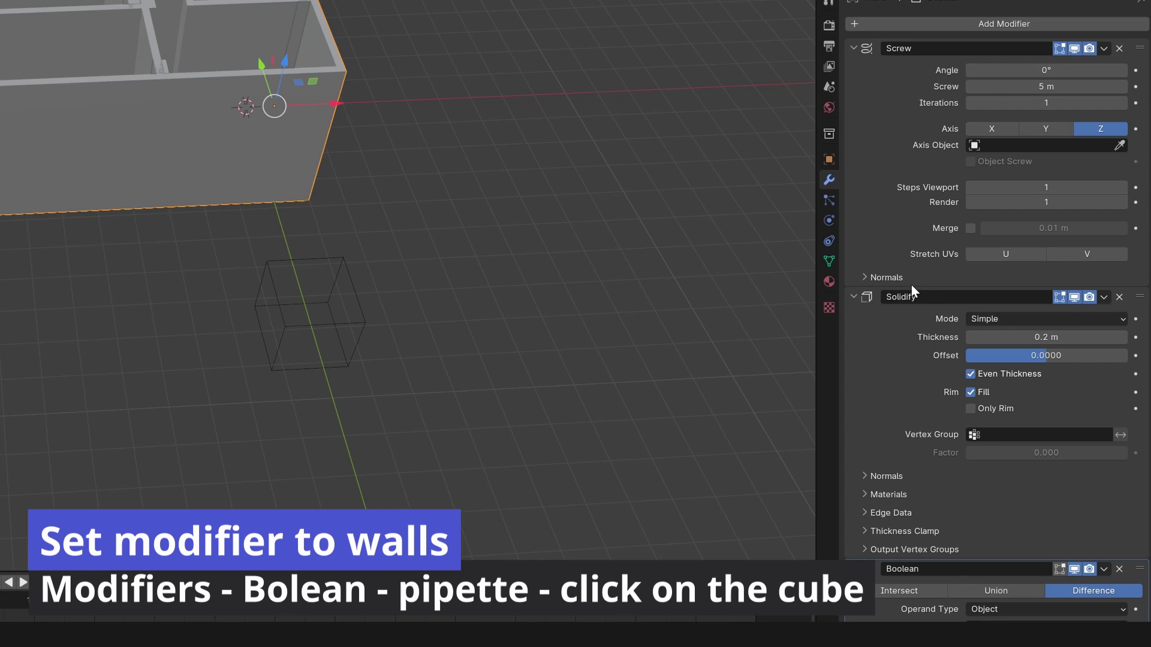
scroll(935, 464, "down", 1)
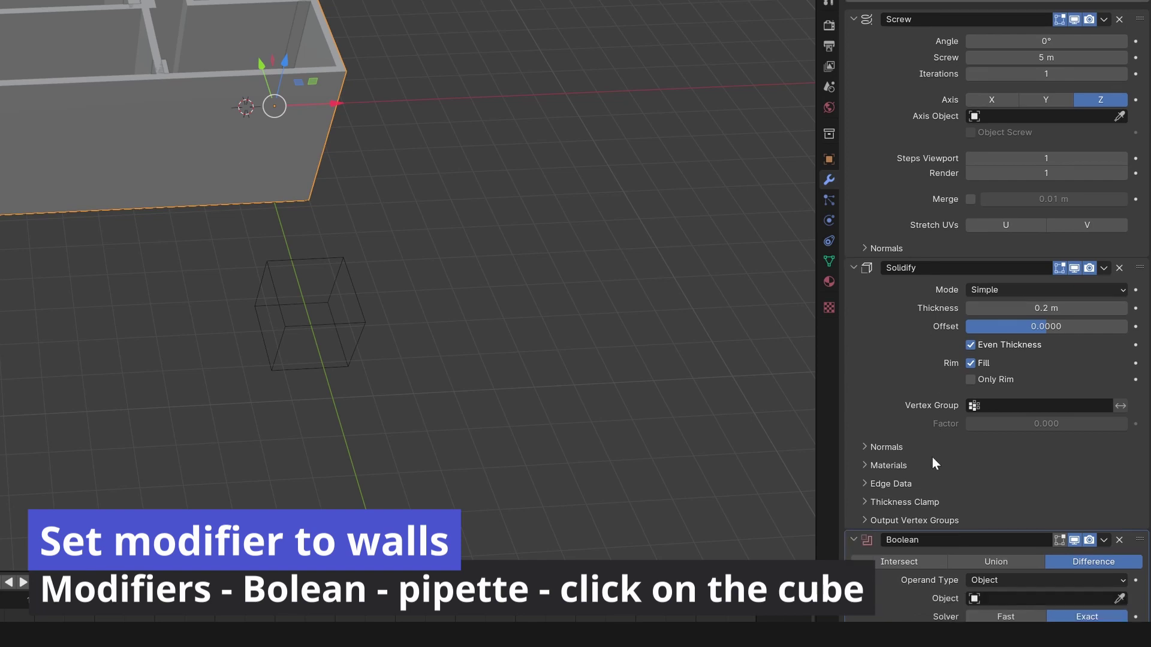
left_click(1121, 598)
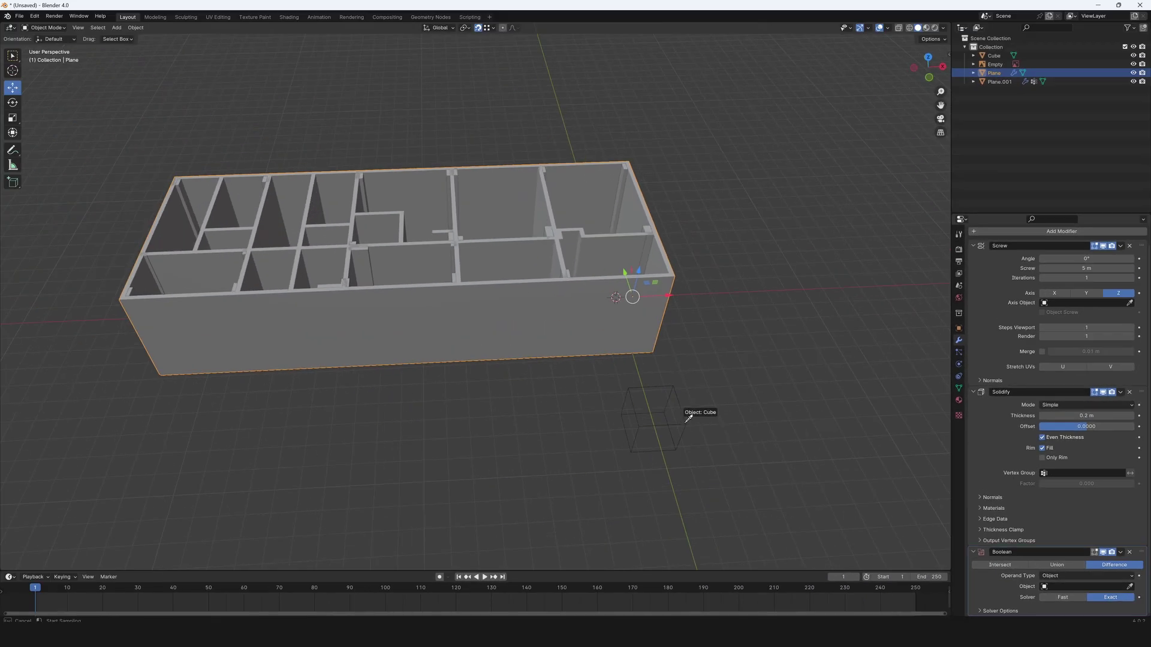
Set the Cube as the Boolean cutter and move it onto the 2.0 door in top view.
left_click(689, 418)
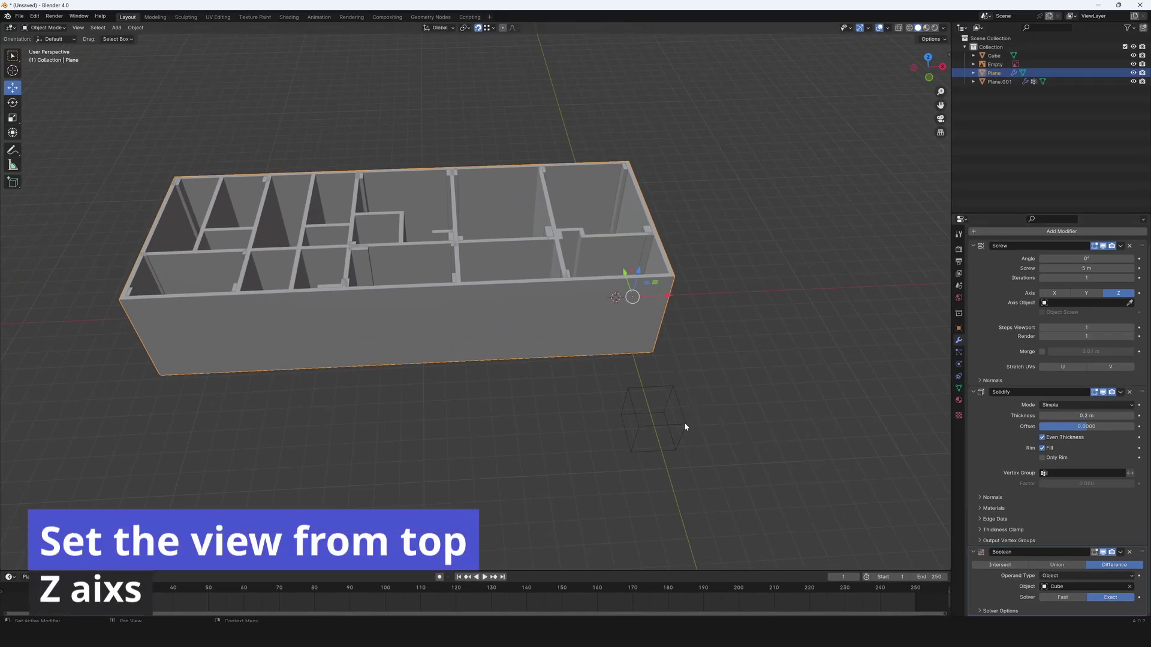
left_click(928, 59)
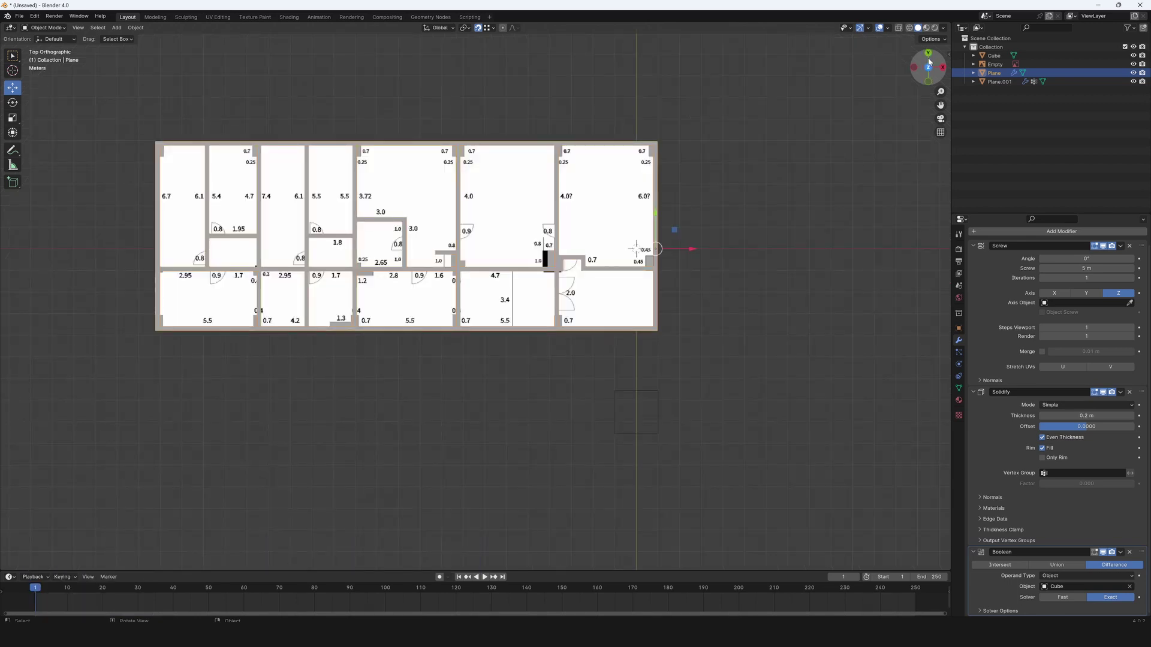
left_click(647, 392)
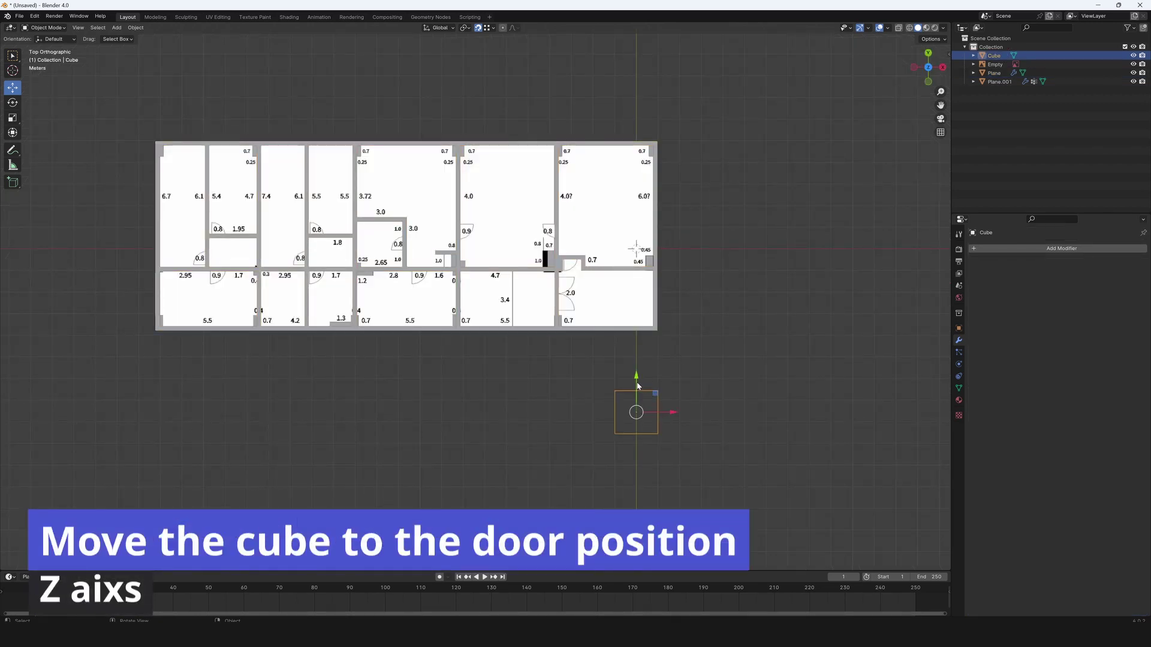
left_click_drag(637, 386, 594, 298)
scroll(714, 326, "up", 7)
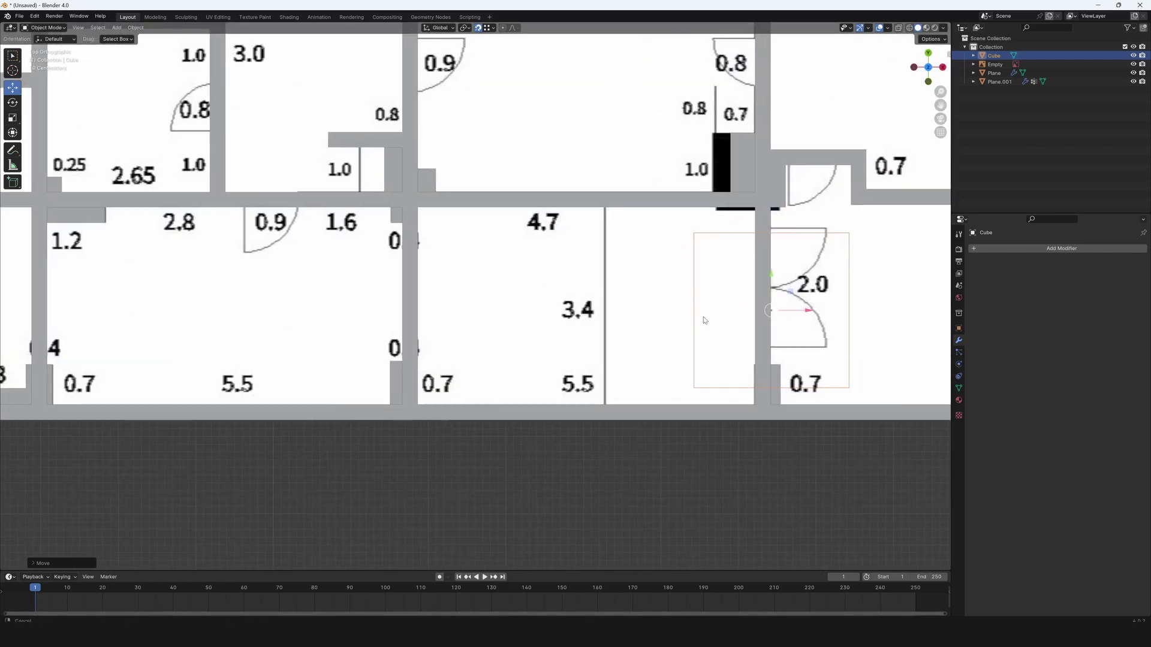
middle_click_drag(704, 320, 522, 329, "shift")
key("Tab")
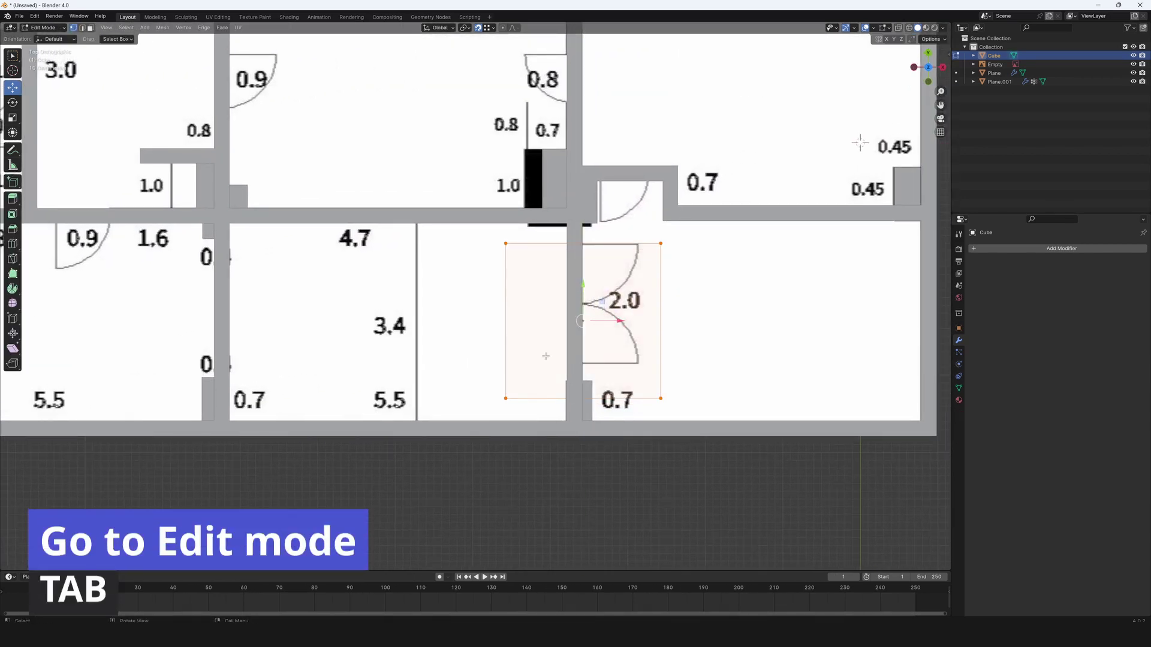
Scale the cube along Y and move it along Y over the doorway.
key("s")
key("y")
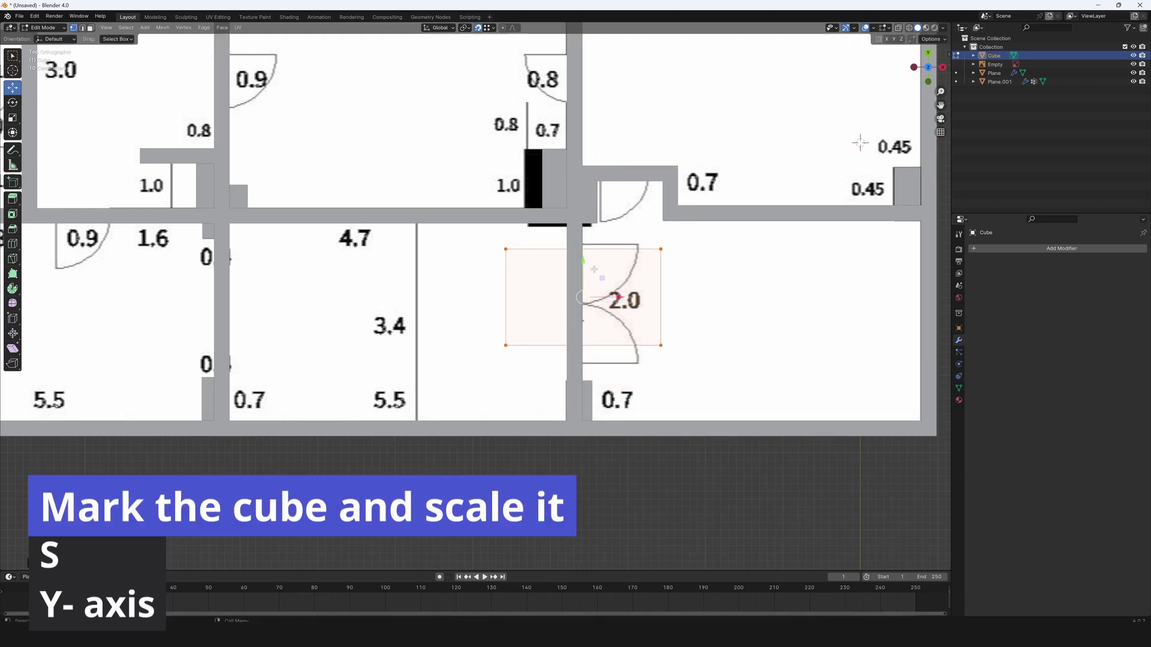
key("x")
key("y")
left_click(771, 327)
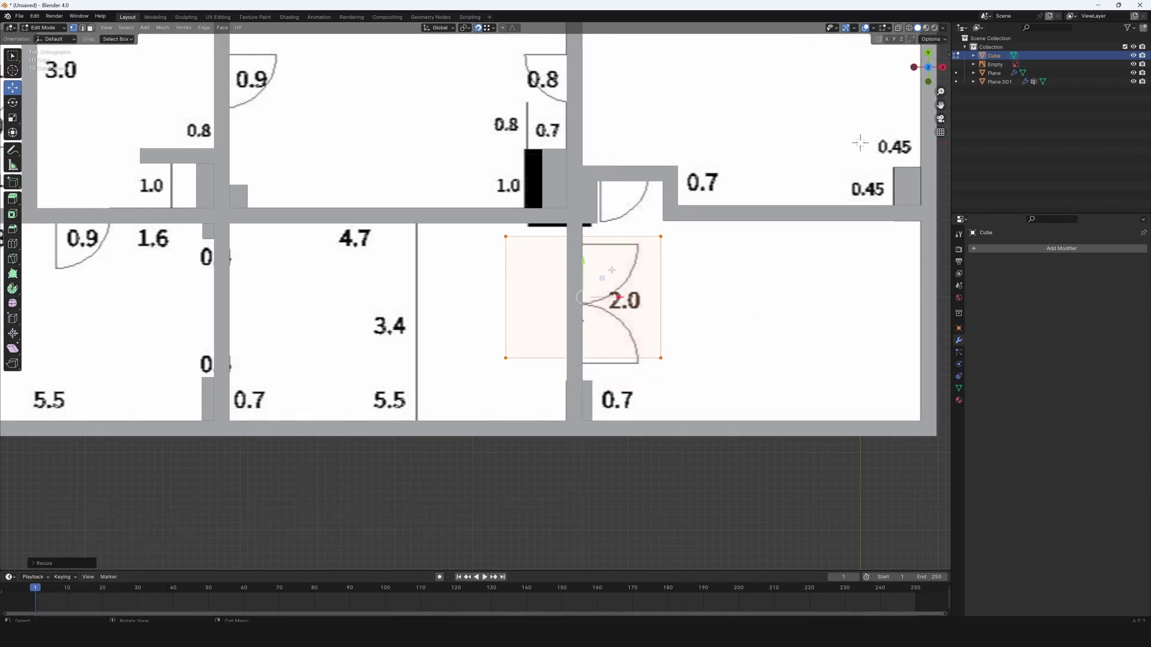
key("g")
key("y")
left_click(589, 270)
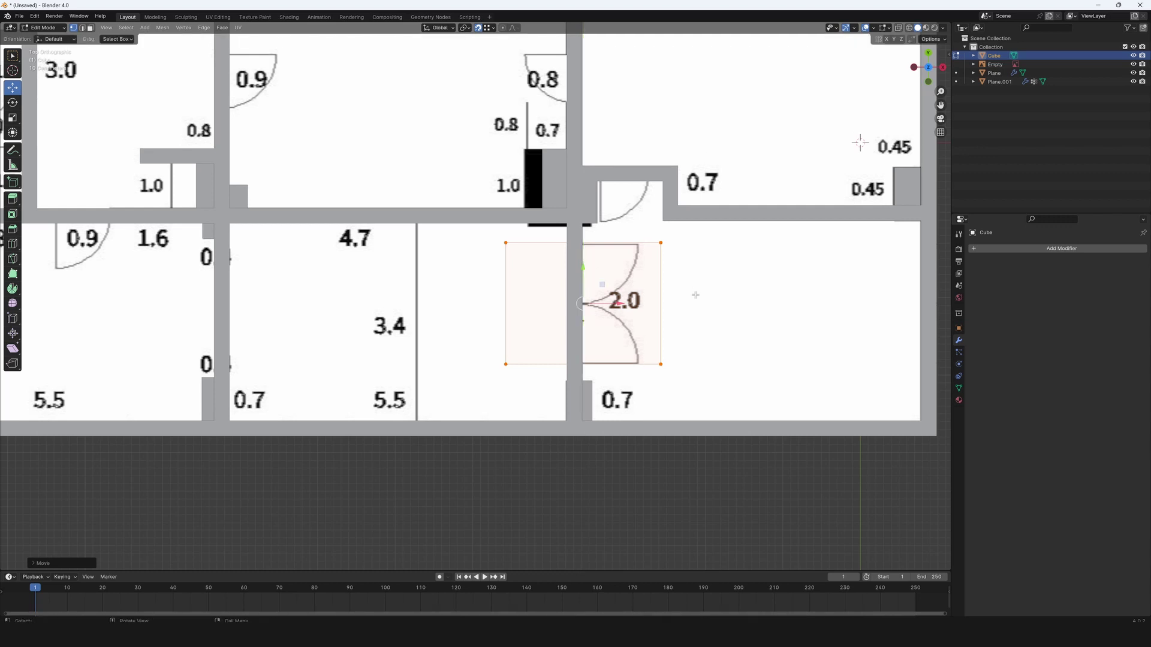
Narrow the cube along X and centre it in the 2.0 wall opening.
key("s")
key("x")
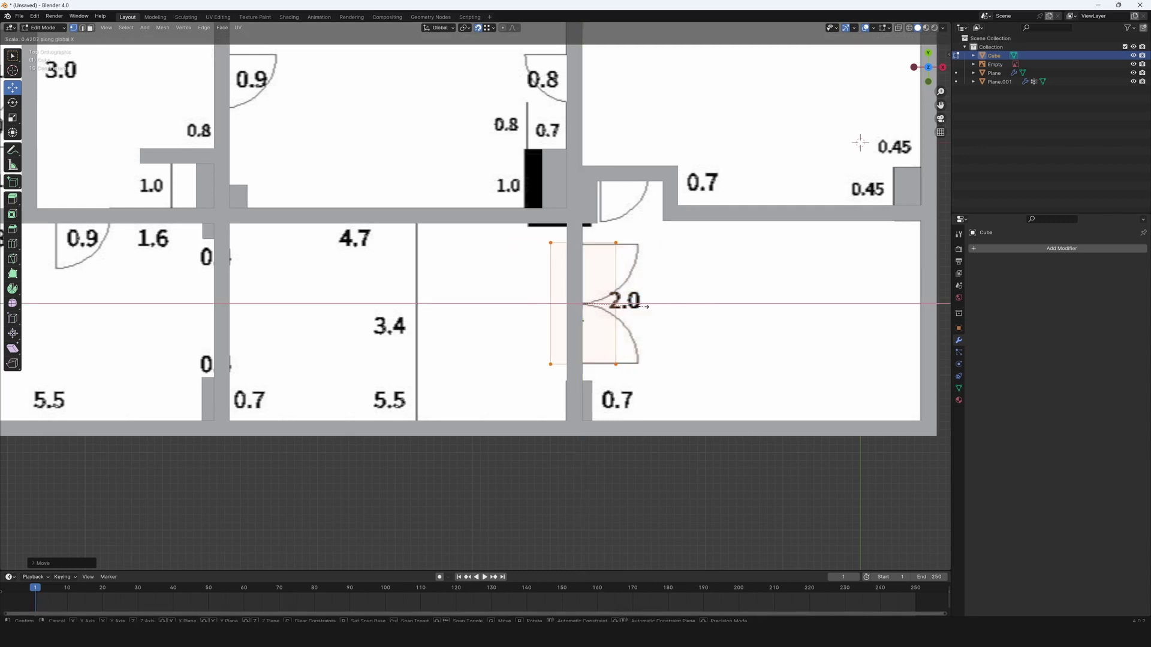
left_click(592, 304)
key("g")
key("x")
left_click(591, 303)
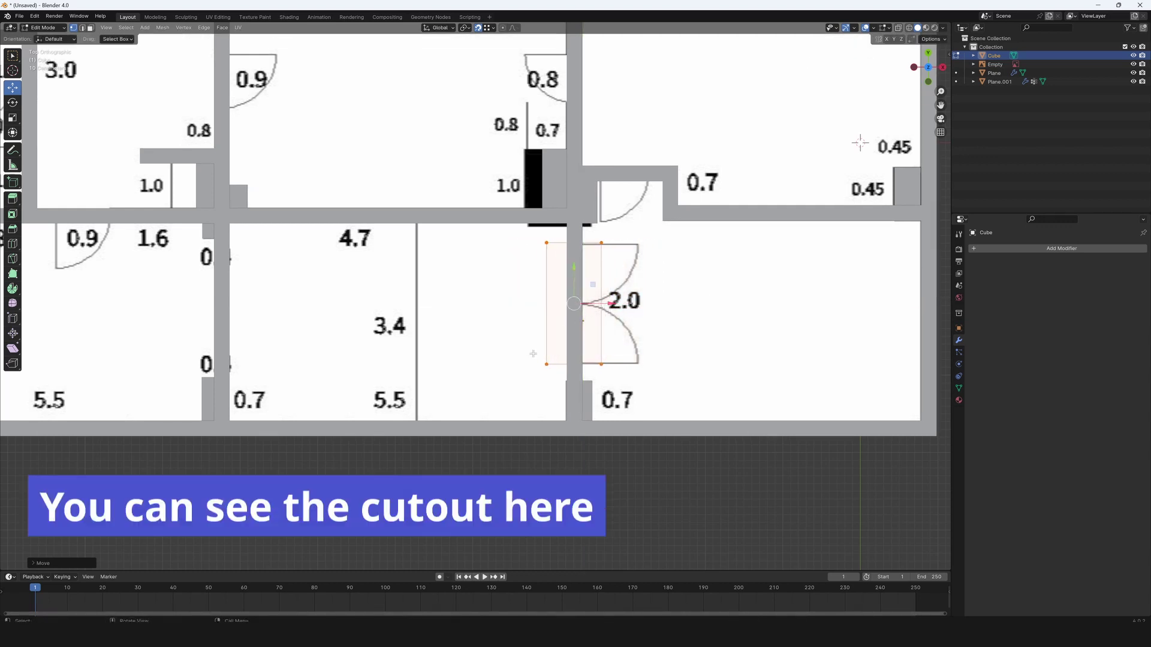
middle_click_drag(591, 304, 578, 403)
scroll(584, 321, "down", 6)
In front view, raise the cutter cube's top face up into the wall height.
key("KP_1")
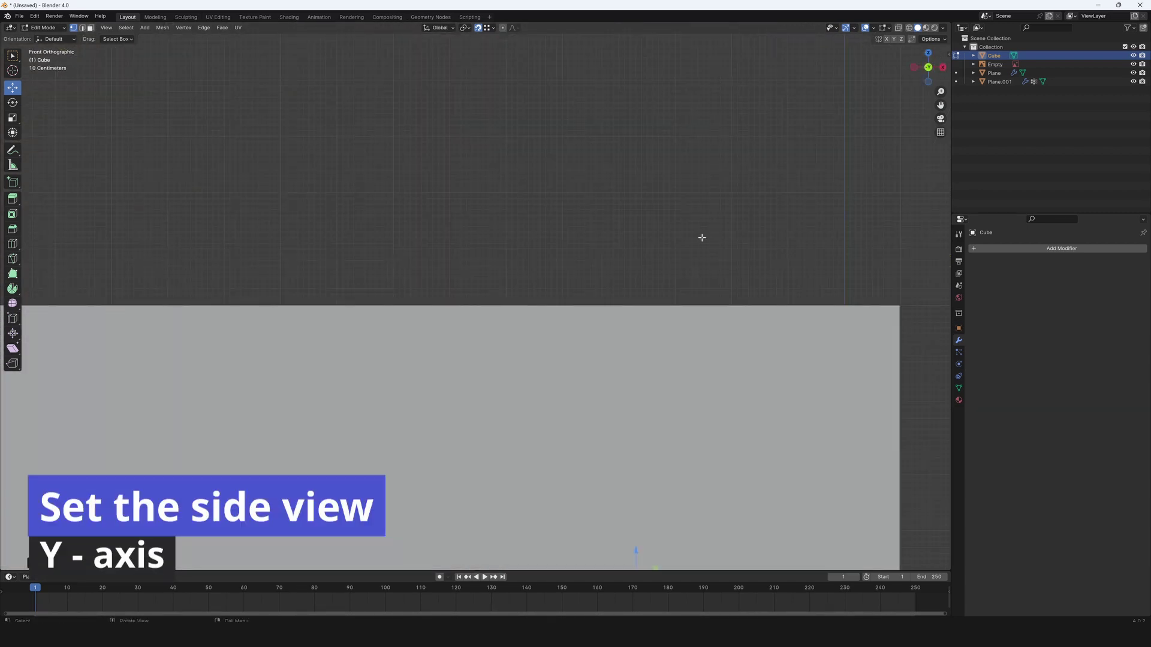
middle_click_drag(630, 532, 603, 345, "shift")
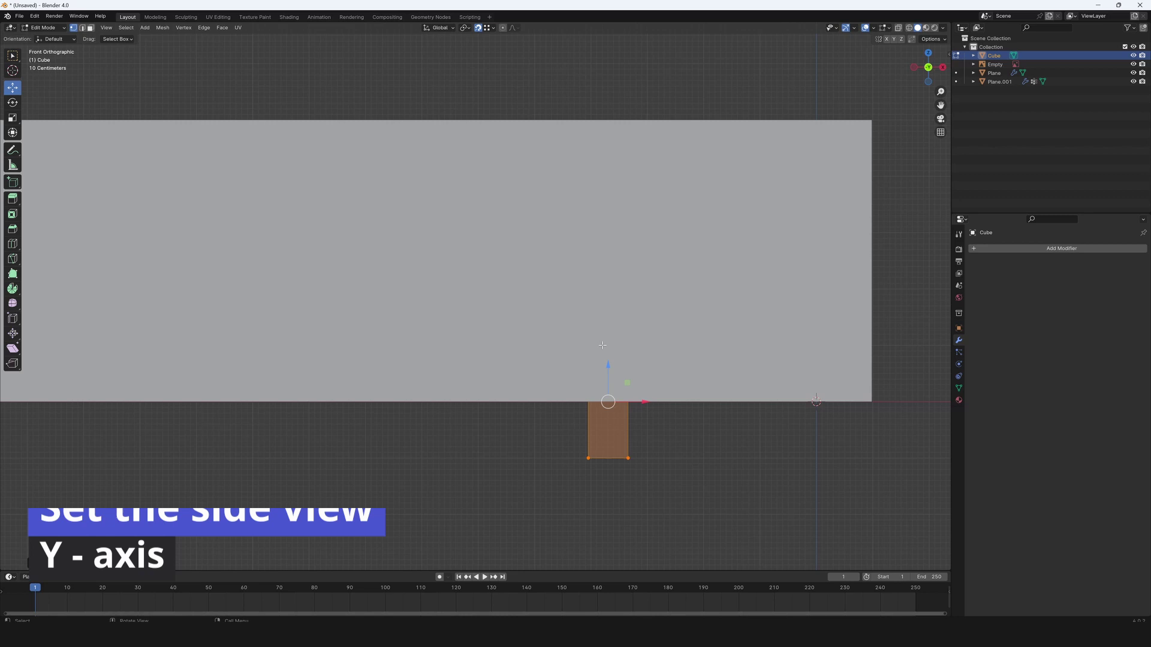
left_click_drag(608, 366, 618, 308)
Switch to wireframe shading and add a MeasureIt segment reading 1.57 m on the cube's edge.
left_click(909, 28)
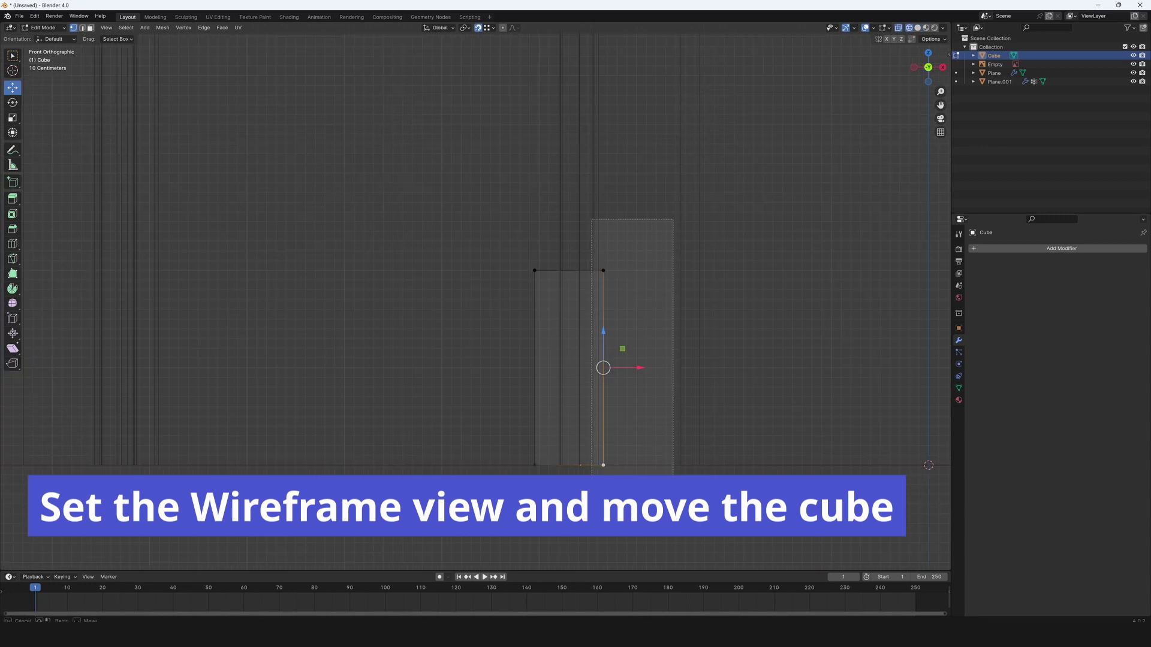
left_click(950, 55)
left_click(861, 187)
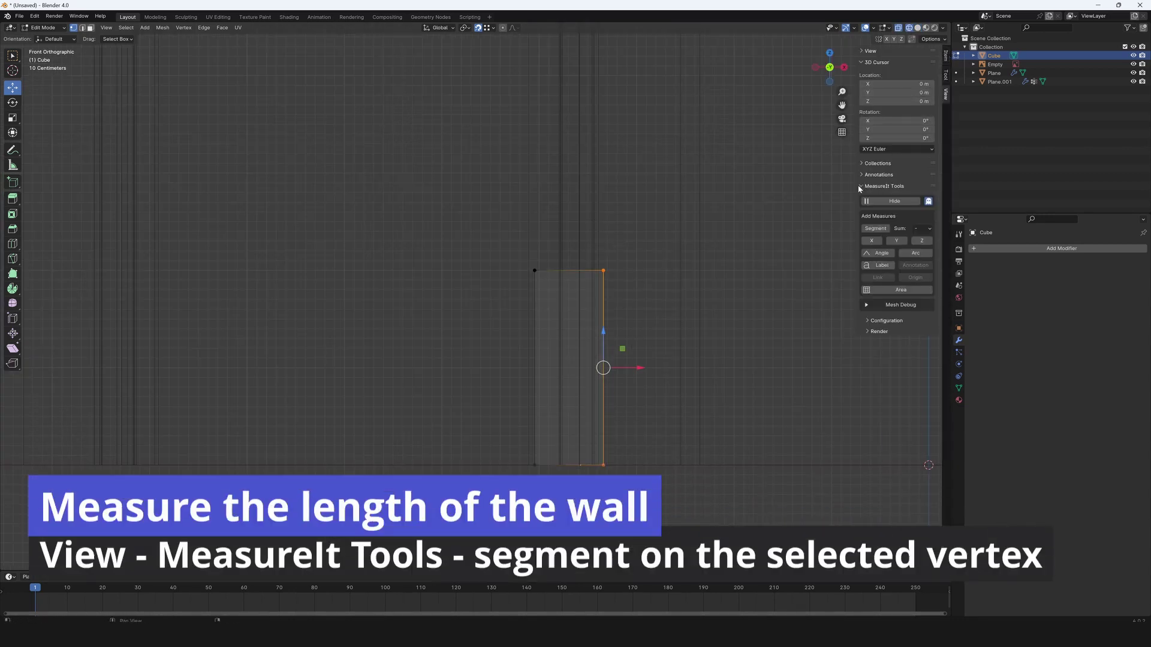
left_click(872, 241)
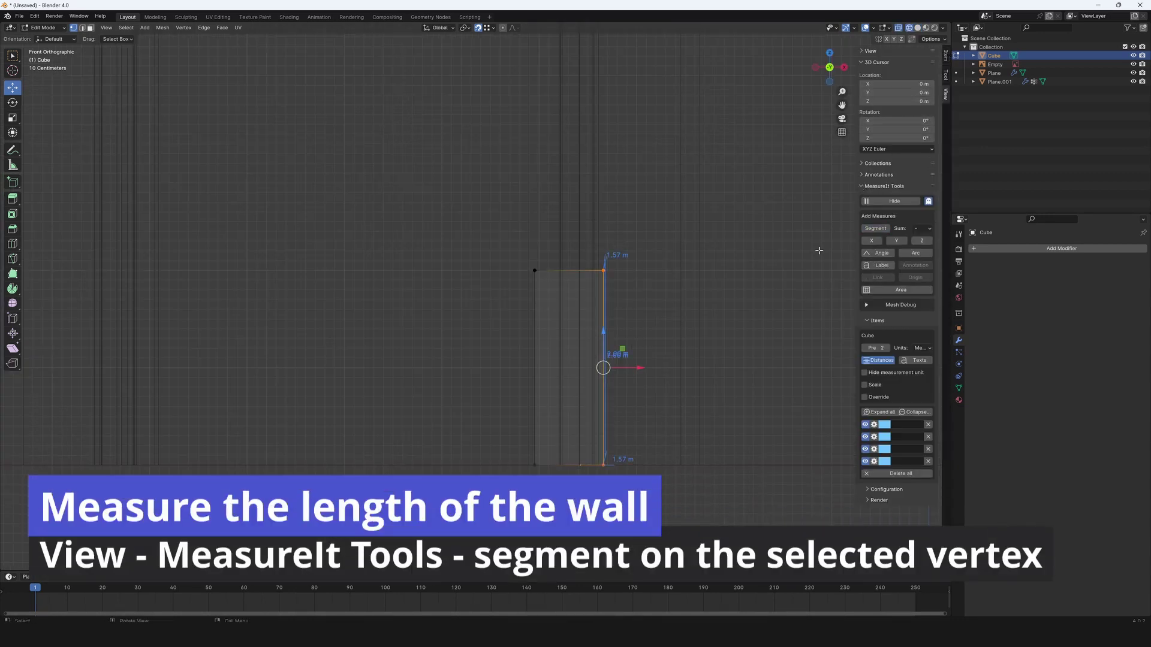
scroll(650, 379, "up", 2)
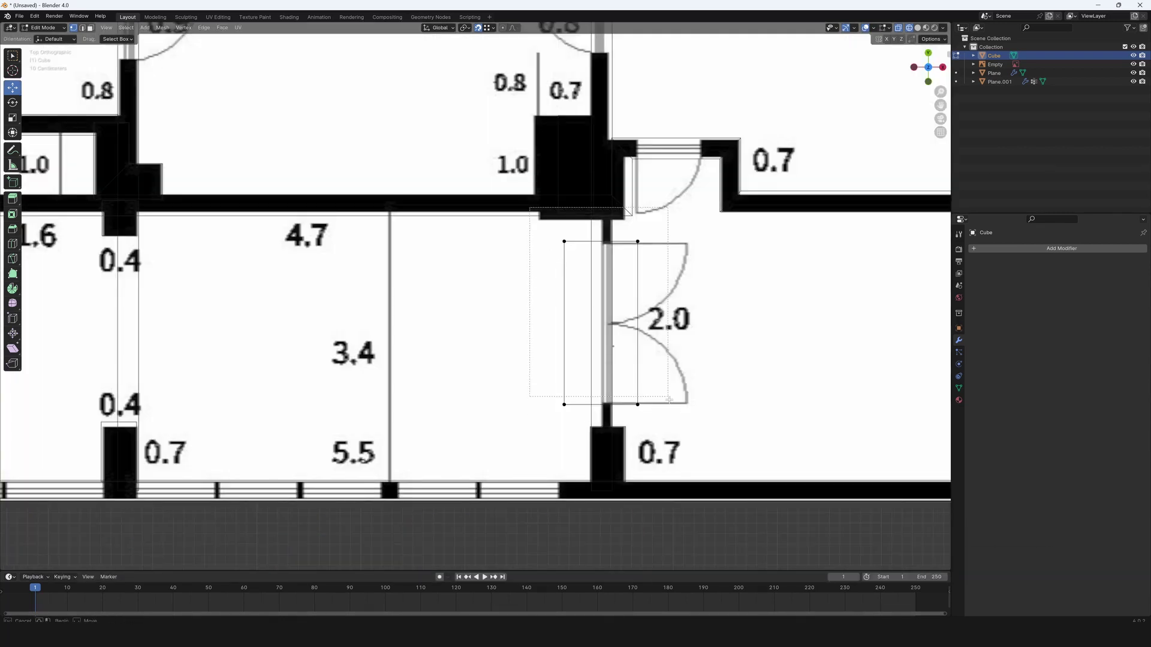
scroll(687, 401, "down", 3)
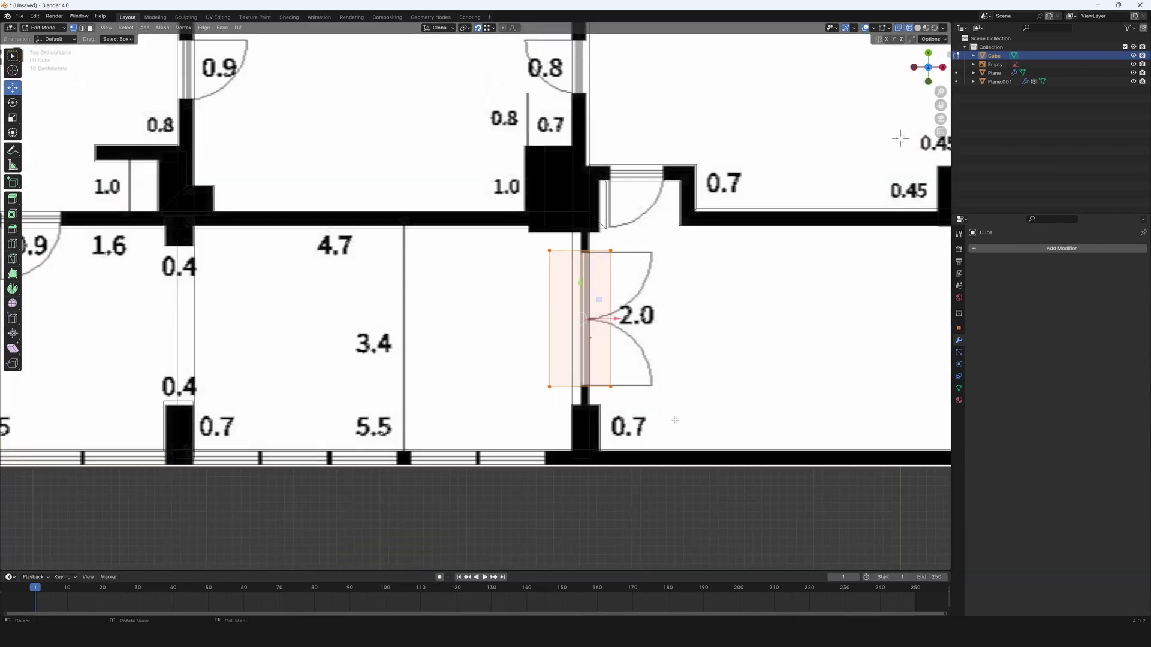
Duplicate the door cutout box and slide the copy along X onto the 0.4 door.
key("shift+d")
key("x")
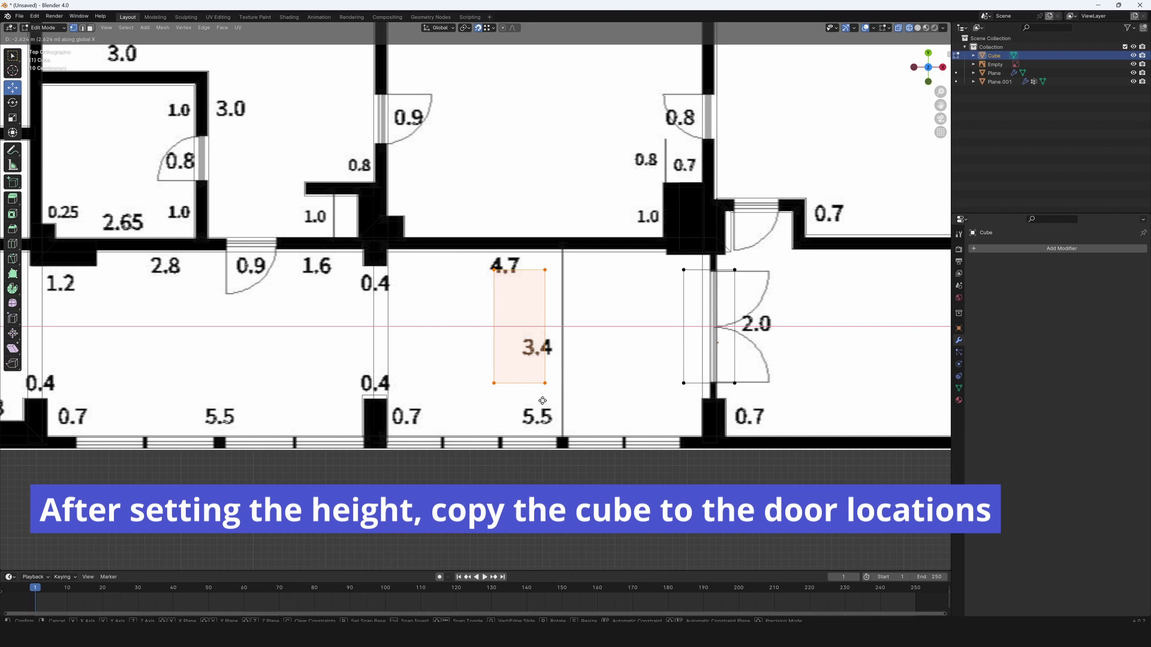
left_click(415, 398)
middle_click_drag(415, 398, 558, 392, "shift")
scroll(540, 270, "up", 3)
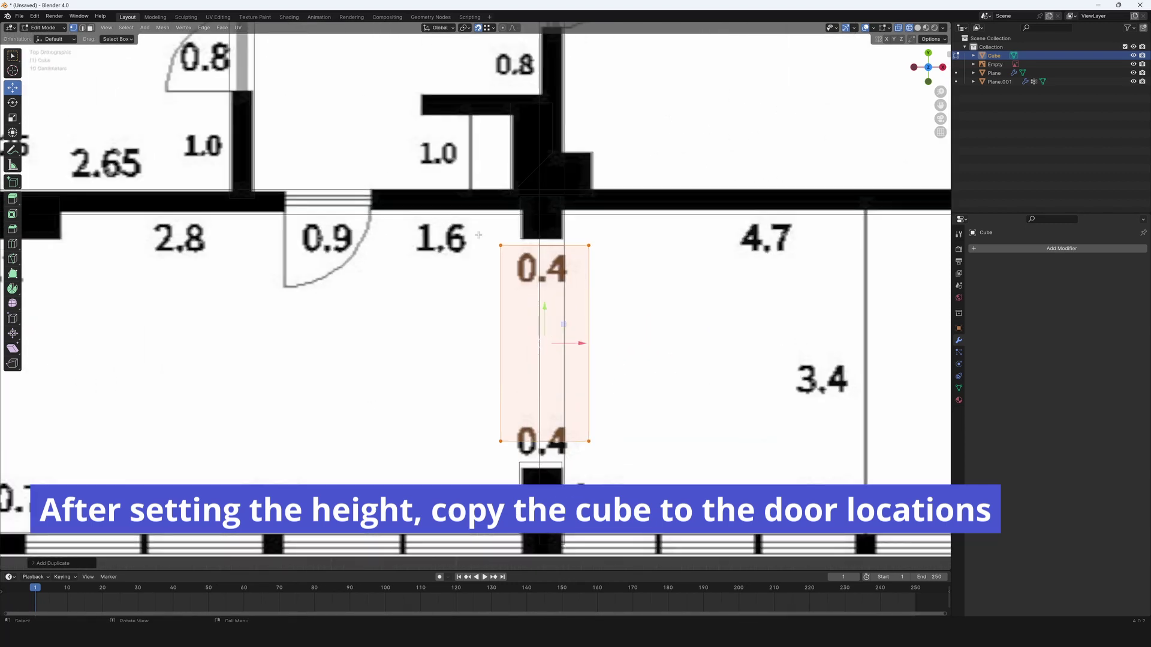
Move the copy's top and bottom edges along Y to fit the 0.4 doorway.
left_click(545, 244)
key("g")
key("y")
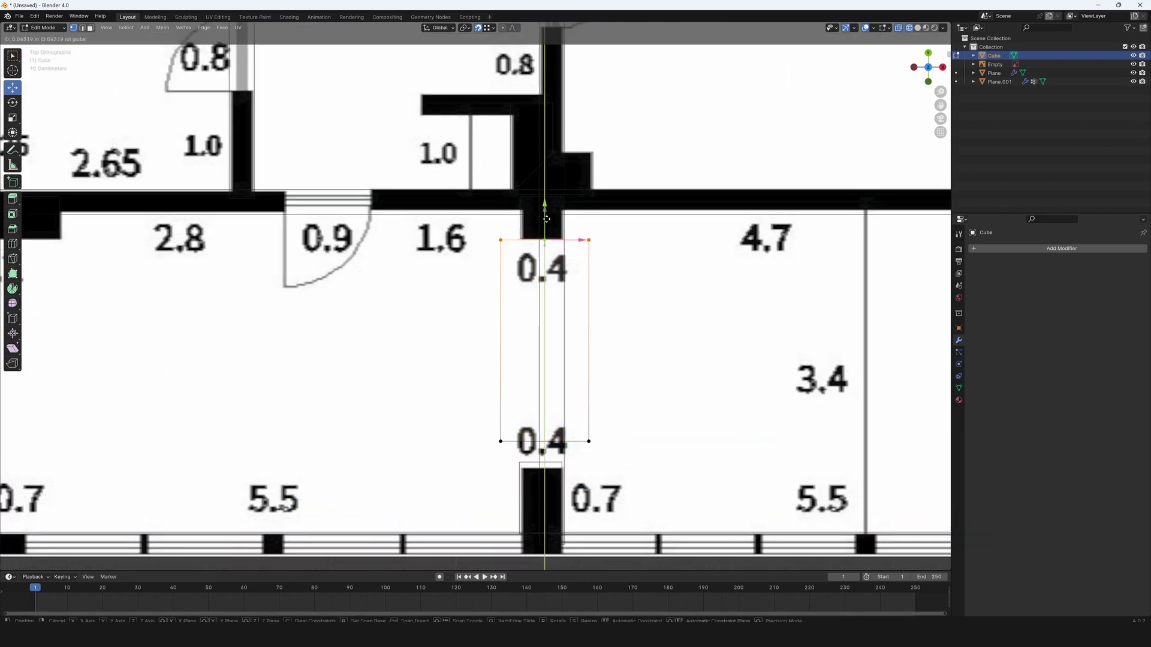
left_click(545, 218)
key("g")
key("y")
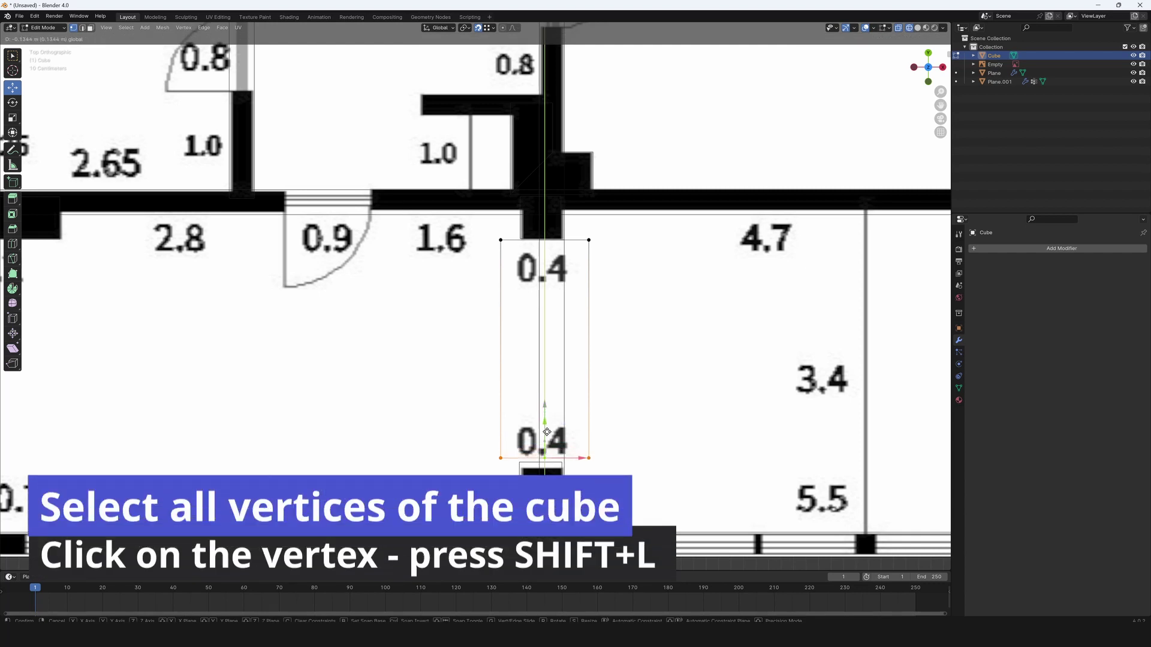
left_click(547, 433)
Select the whole cutout box, duplicate it, and move the copy along X onto the 0.9 door.
scroll(546, 433, "down", 2)
middle_click_drag(437, 400, 622, 418, "shift")
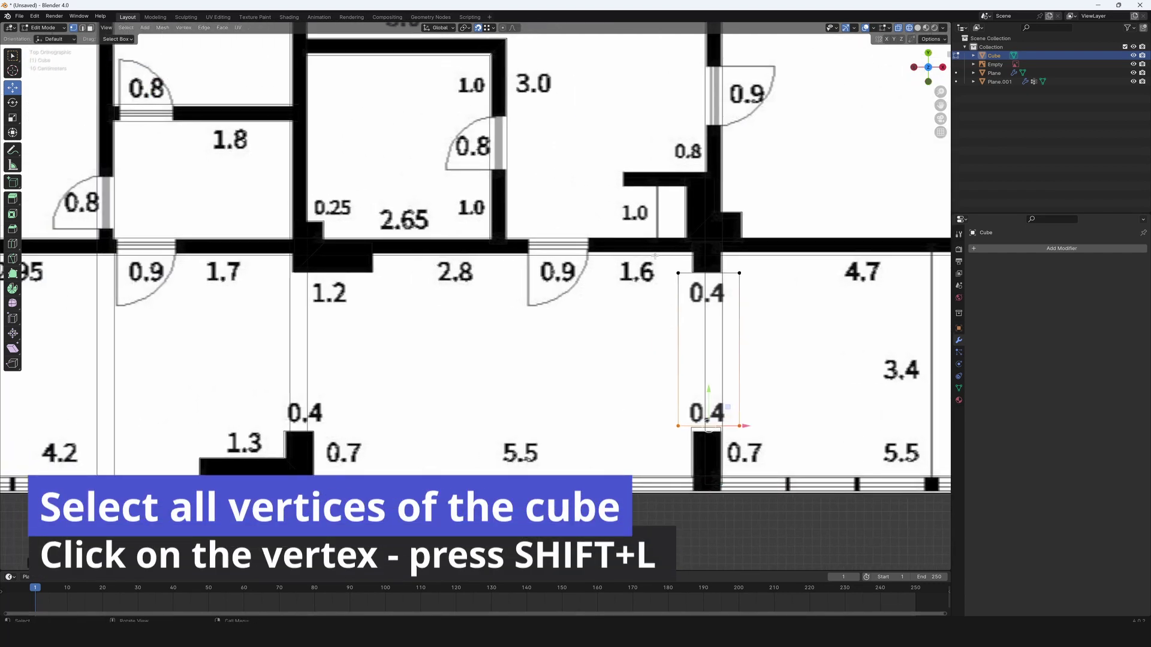
key("ctrl+l")
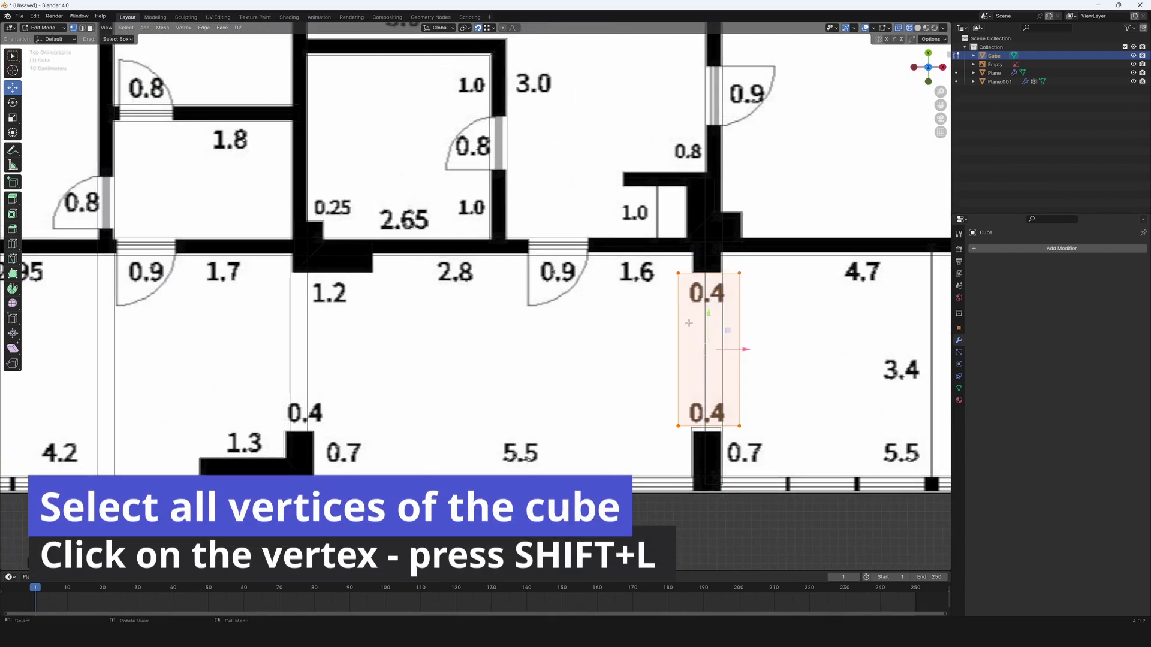
key("shift+d")
key("y")
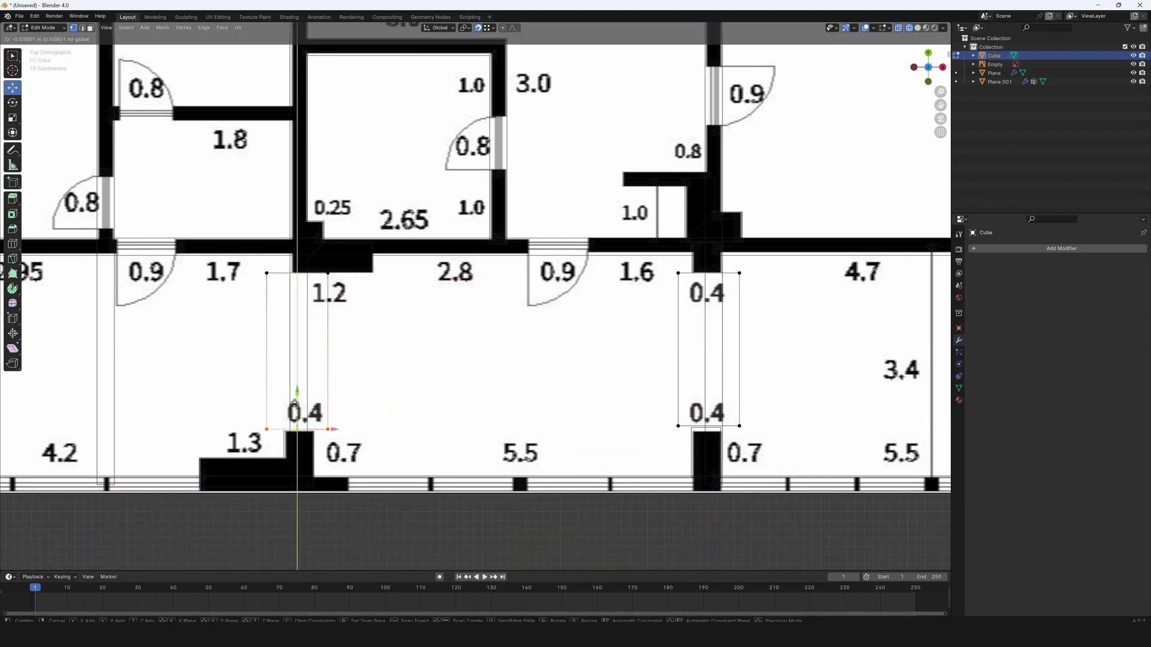
key("x")
middle_click_drag(120, 360, 605, 398, "shift")
left_click(367, 372)
key("x")
left_click(445, 313)
Shrink the copy along Y and move it up onto the upper 0.8 door.
key("s")
key("y")
left_click(363, 326)
key("g")
key("y")
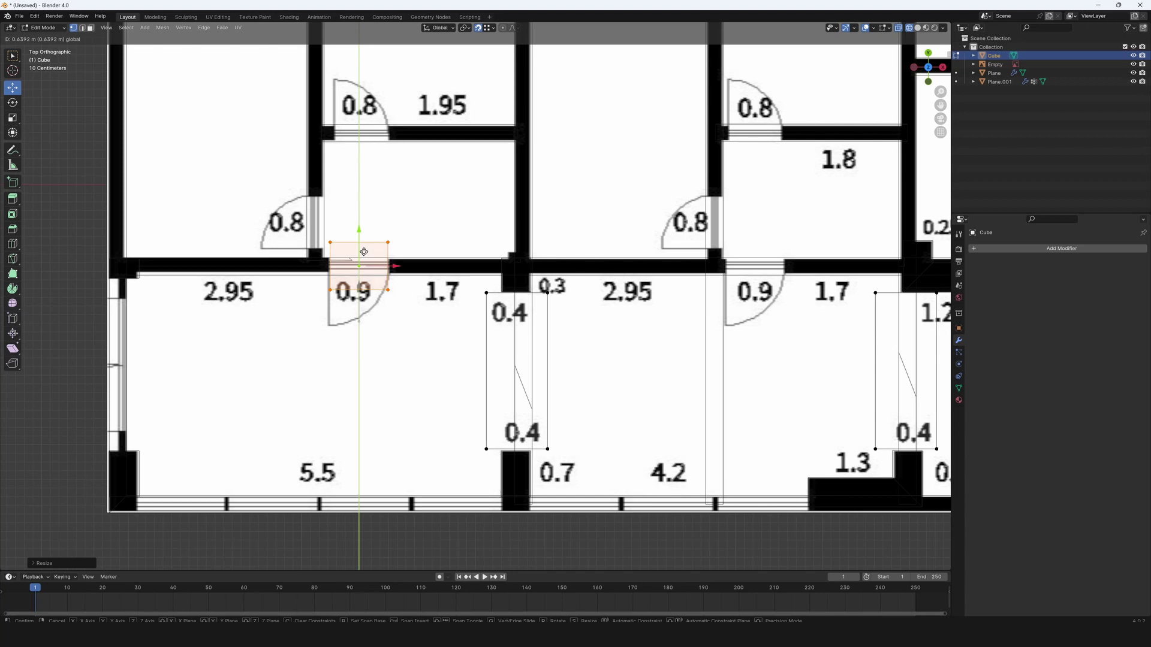
middle_click_drag(364, 251, 624, 178, "shift")
left_click(529, 258)
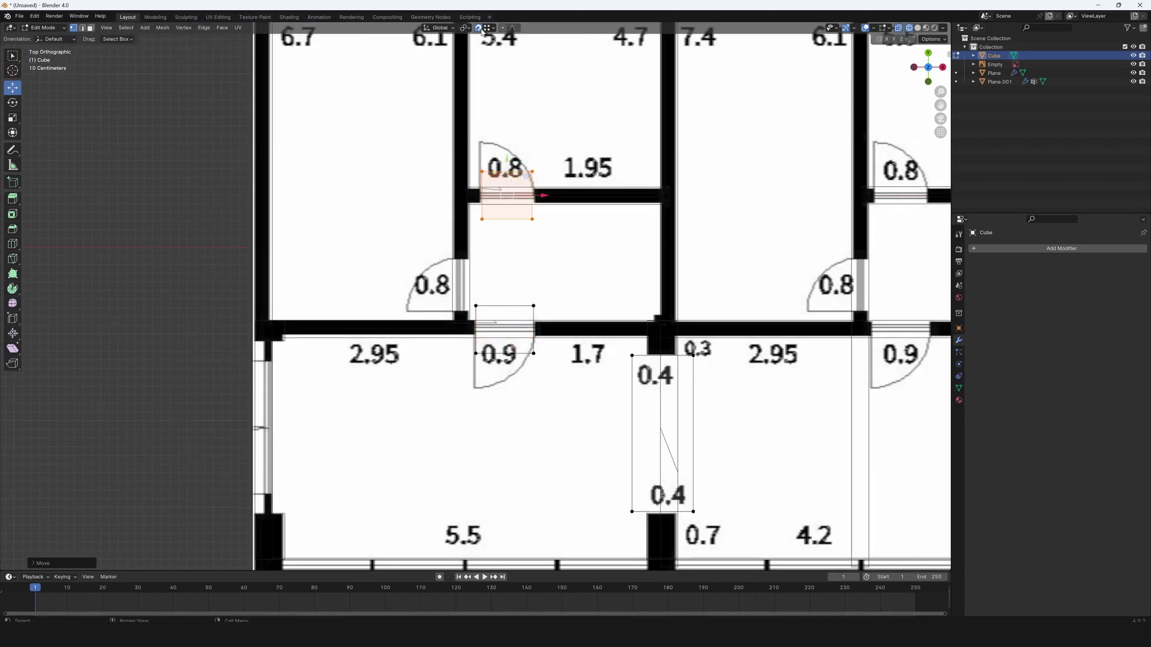
Place resized cutout copies on the left 0.8 door and the upper middle door.
key("shift+d")
left_click(497, 450)
scroll(437, 283, "up", 5)
key("s")
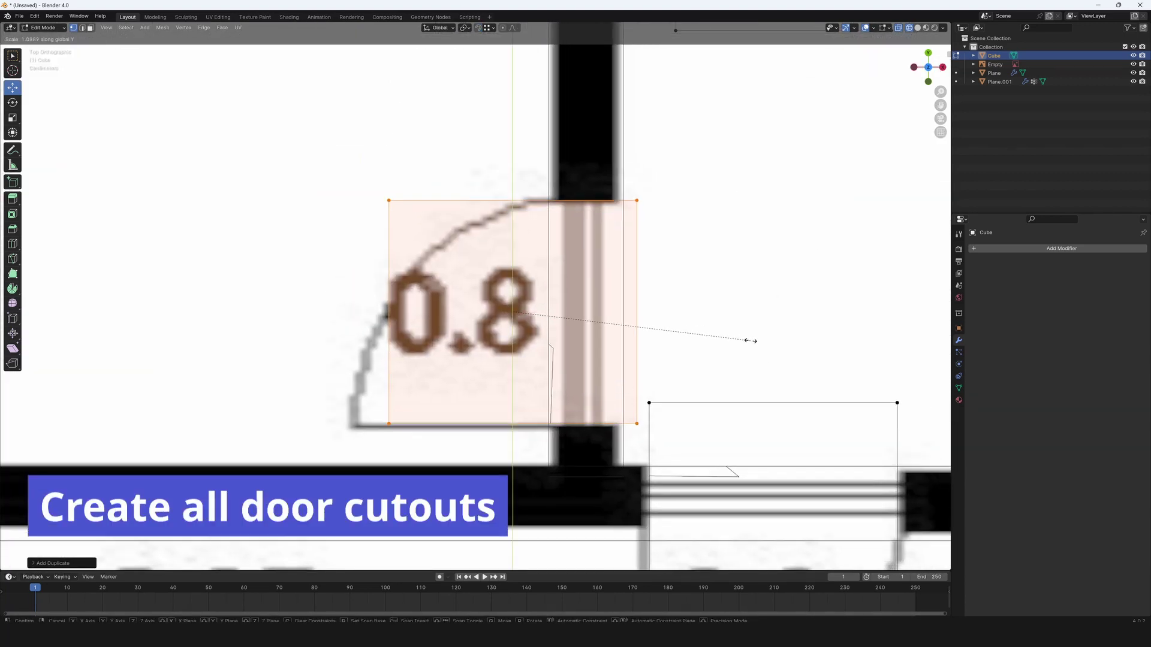
scroll(608, 340, "down", 5)
left_click(608, 340)
key("shift+d")
middle_click_drag(608, 340, 347, 335, "shift")
left_click(578, 324)
scroll(578, 324, "down", 2)
Duplicate the box along X onto the second 0.9 door.
key("shift+d")
left_click(491, 323)
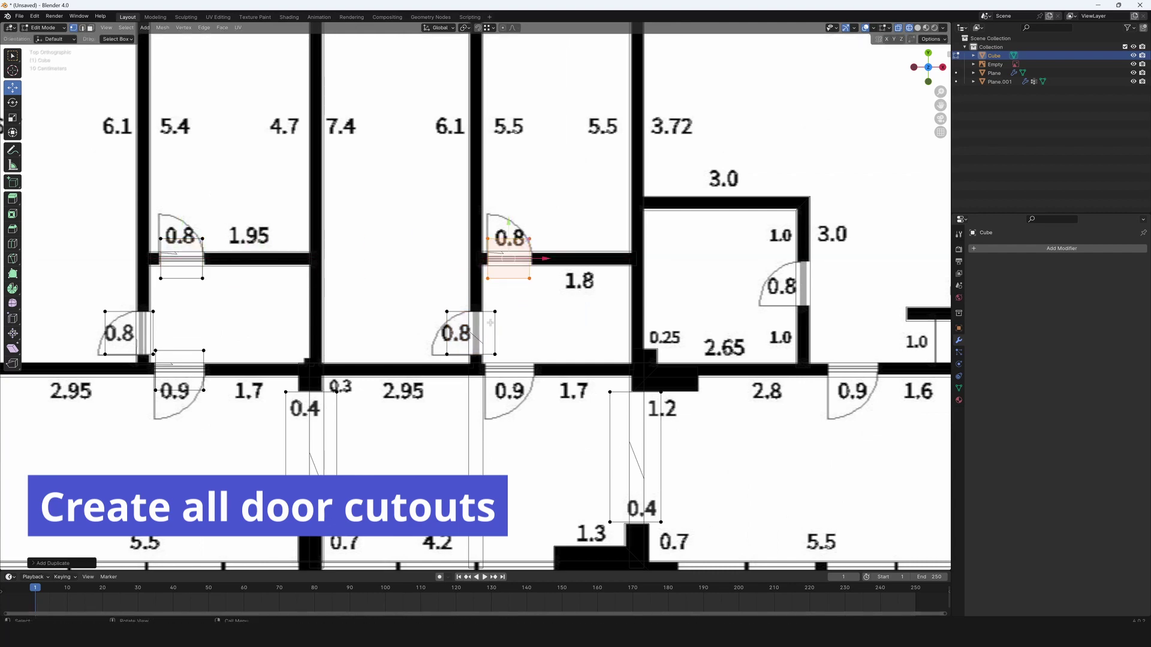
key("shift+d")
key("x")
left_click(531, 364)
scroll(490, 375, "up", 4)
scroll(527, 396, "down", 2)
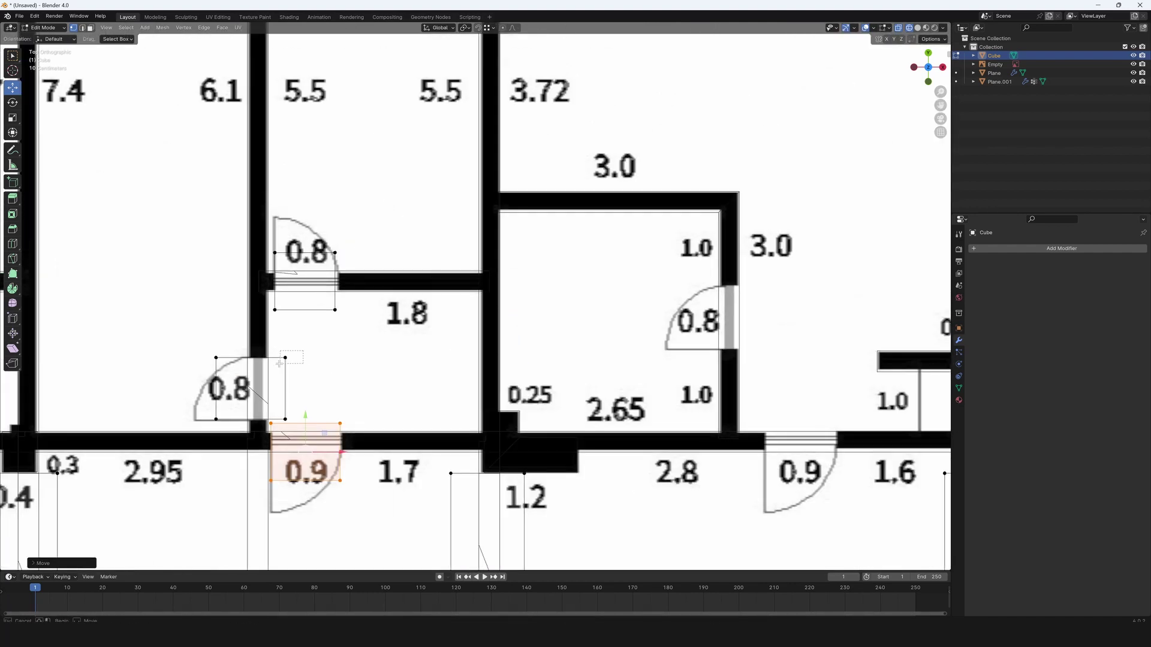
Place further cutout copies on the 0.8 door and the lower 0.9 door.
key("shift+d")
key("x")
key("y")
left_click(745, 342)
key("shift+d")
middle_click_drag(746, 343, 587, 324, "shift")
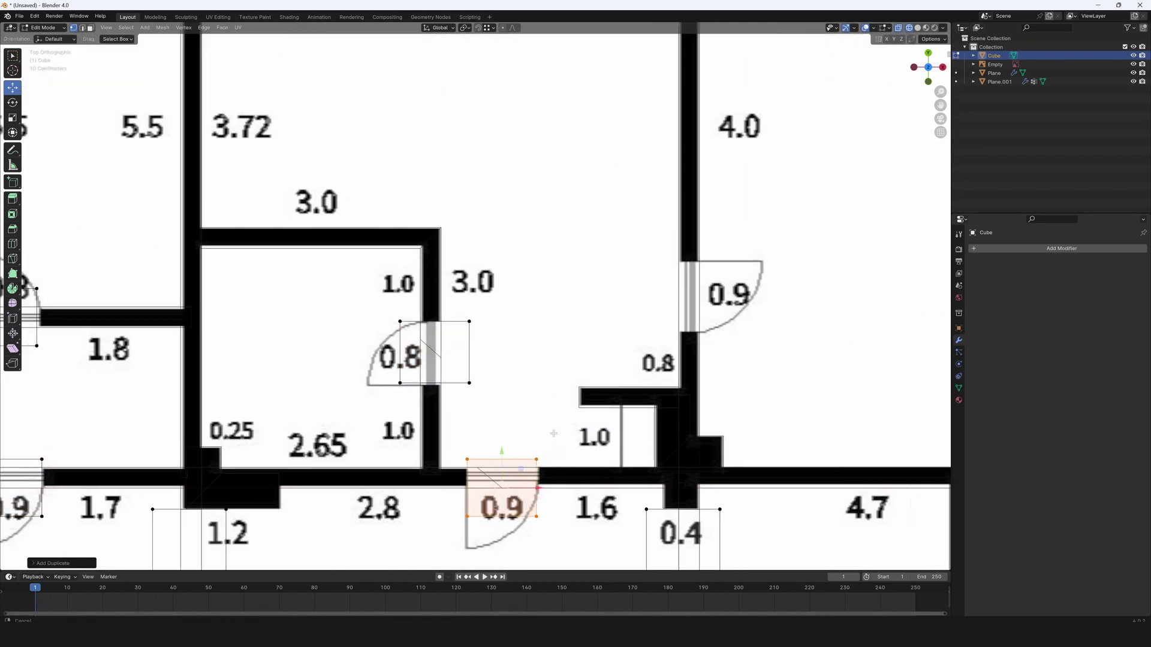
left_click(501, 485)
Copy the box up onto the right 0.9 door and scale it along Y to fit.
key("shift+d")
left_click(680, 357)
left_click_drag(677, 353, 677, 294)
key("s")
key("y")
left_click(685, 282)
Place another cutout copy on the lower 0.8 door.
key("shift+d")
scroll(359, 342, "down", 3)
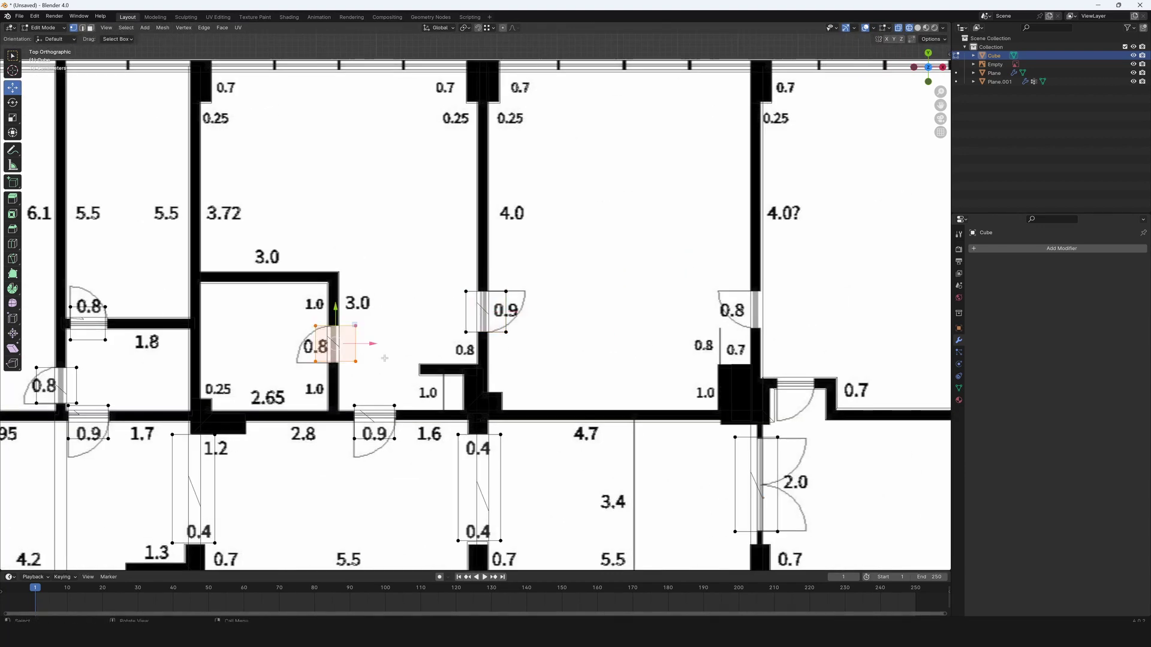
scroll(689, 384, "up", 3)
middle_click_drag(758, 304, 693, 304, "shift")
left_click(694, 303)
key("shift+d")
Drop the last cutout copy on the lower door and set the walls' Screw height to 3 m.
middle_click_drag(730, 537, 614, 462, "shift")
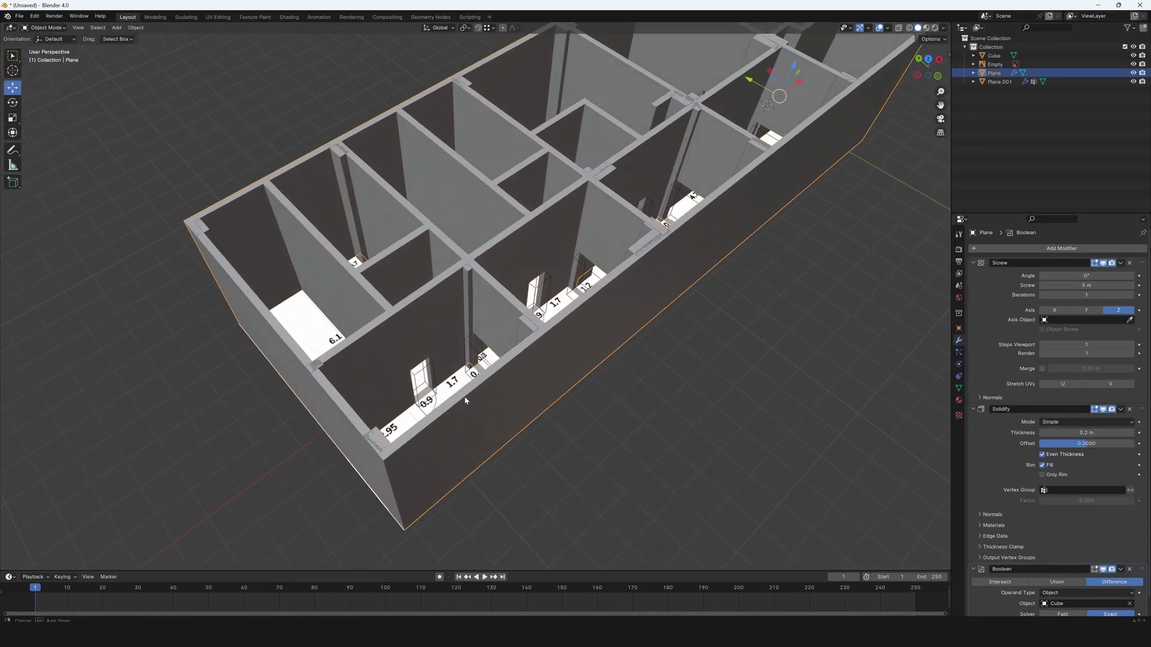
middle_click_drag(539, 365, 584, 397)
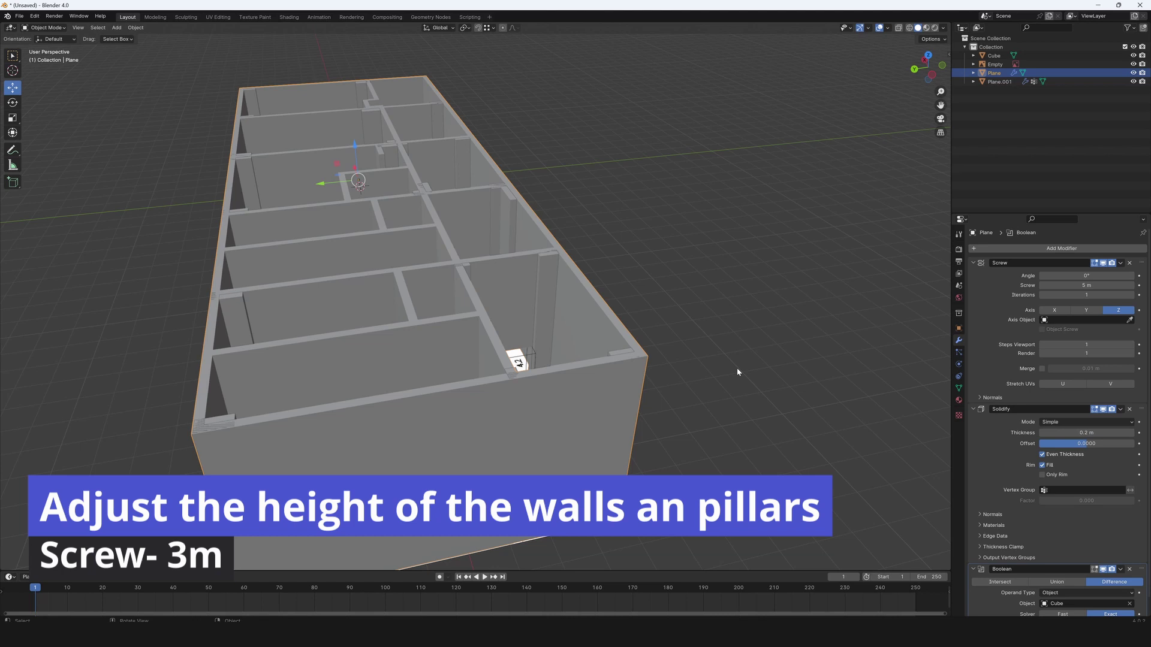
key("Return")
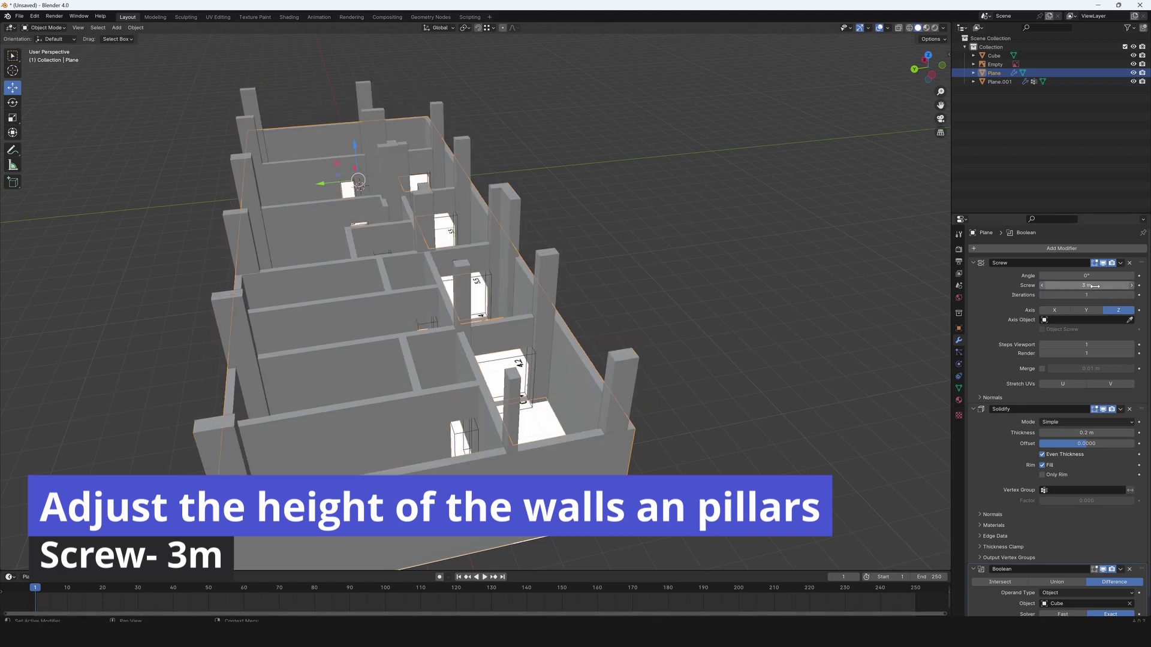
Change the pillars' Screw height from 5 m to 3 m and inspect the walls.
left_click(644, 383)
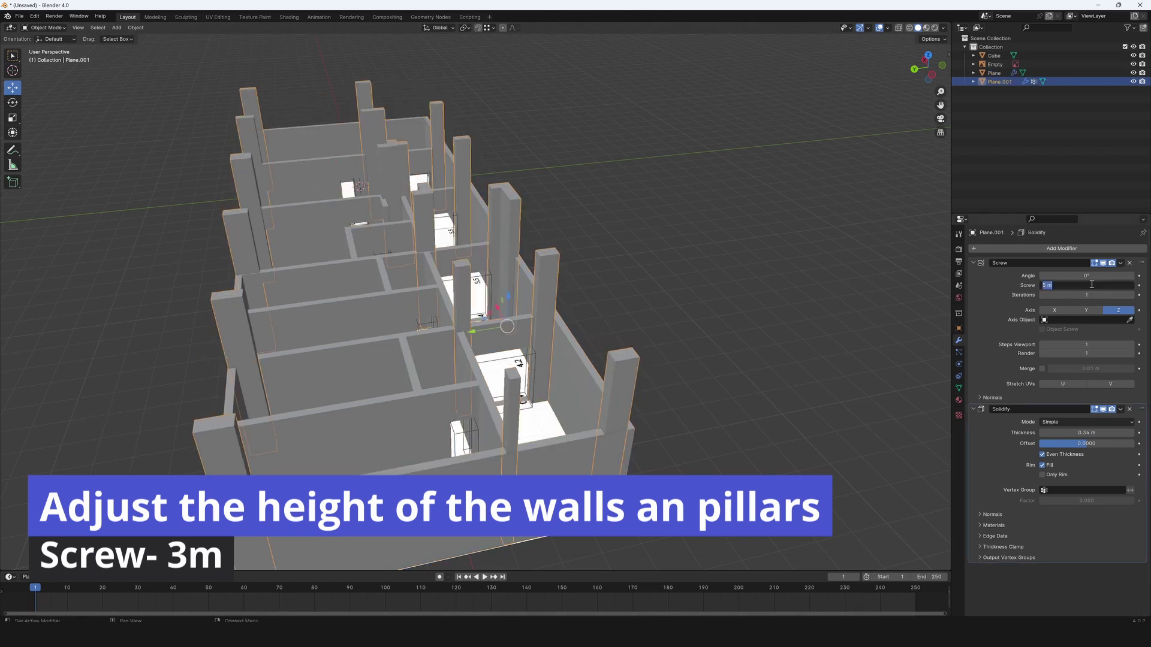
type("3")
key("Return")
left_click(725, 429)
scroll(725, 429, "up", 5)
middle_click_drag(725, 429, 486, 387)
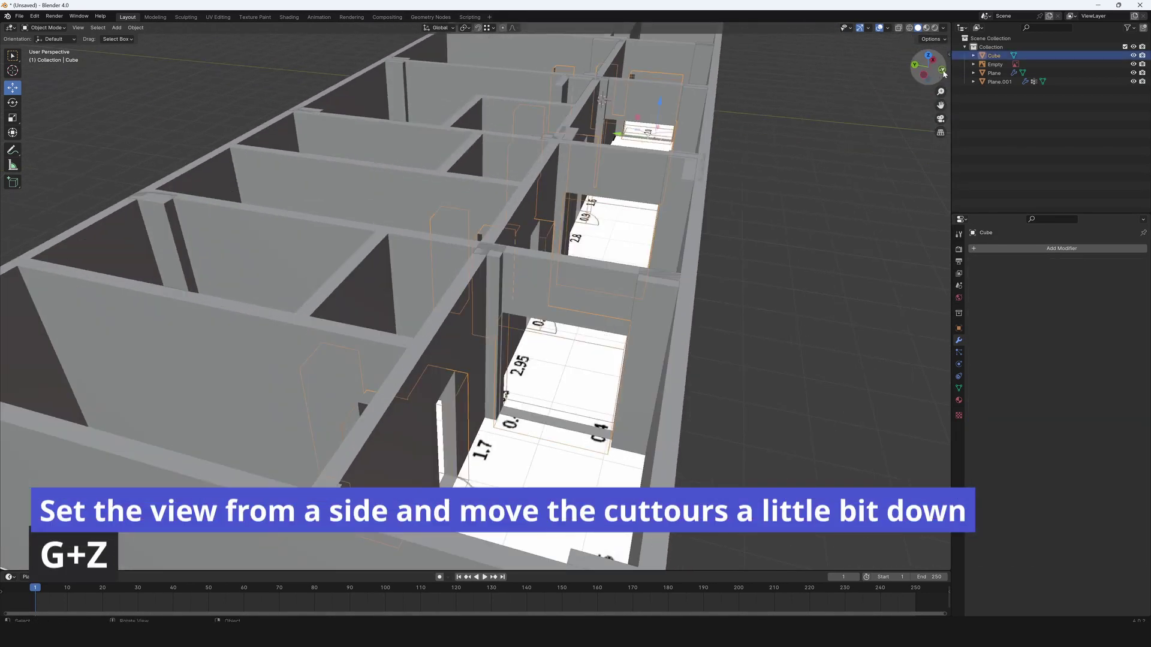
In front view, move the door cutouts slightly down along Z.
left_click(942, 71)
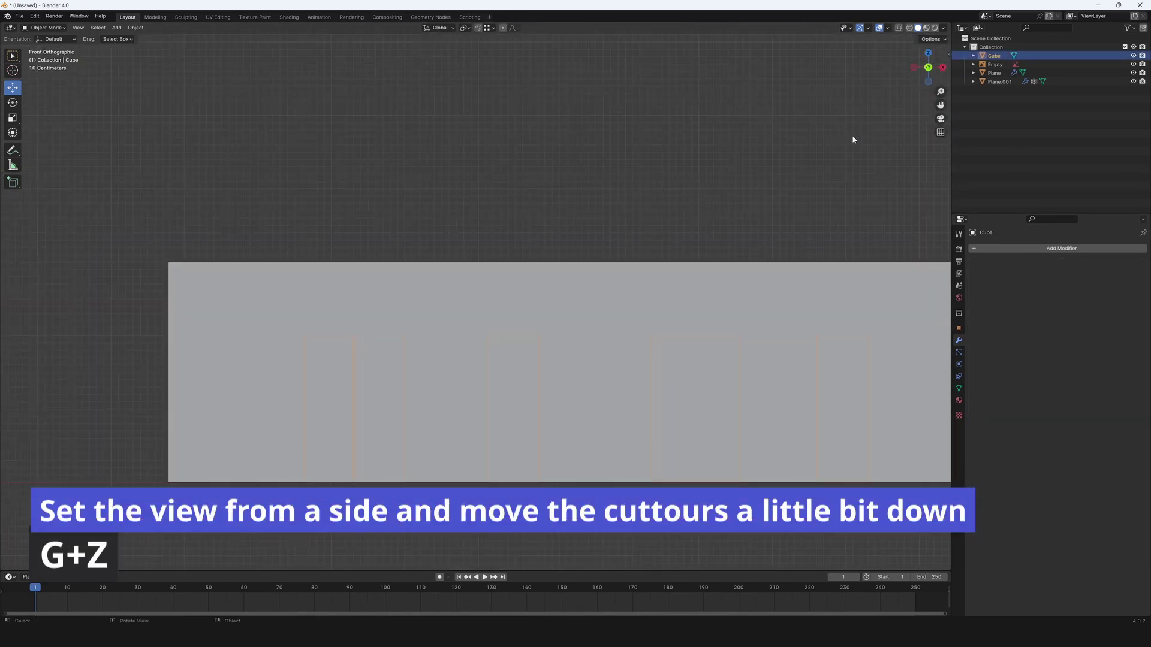
scroll(661, 339, "down", 4)
middle_click_drag(661, 339, 568, 350, "shift")
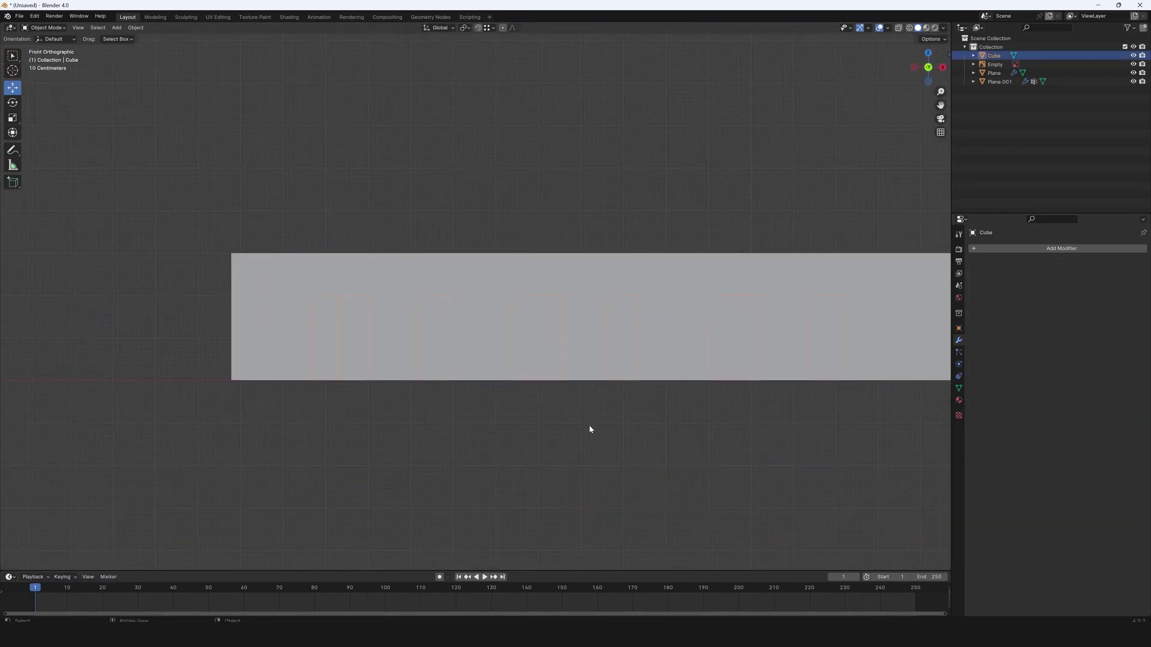
key("g")
key("z")
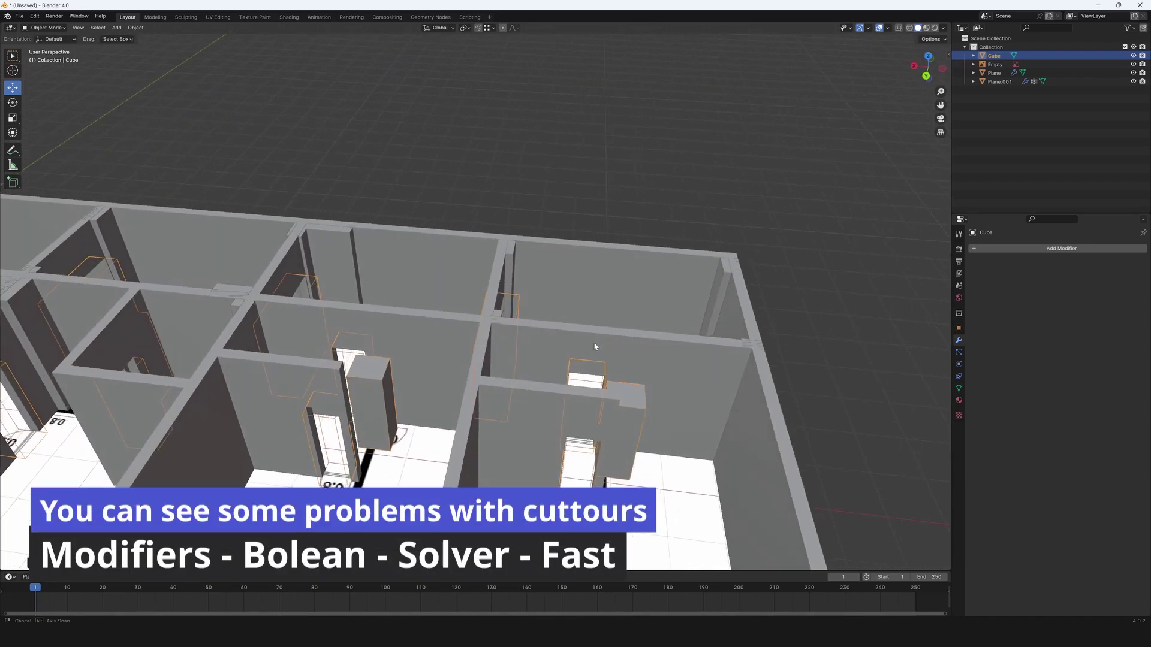
middle_click_drag(558, 335, 602, 343)
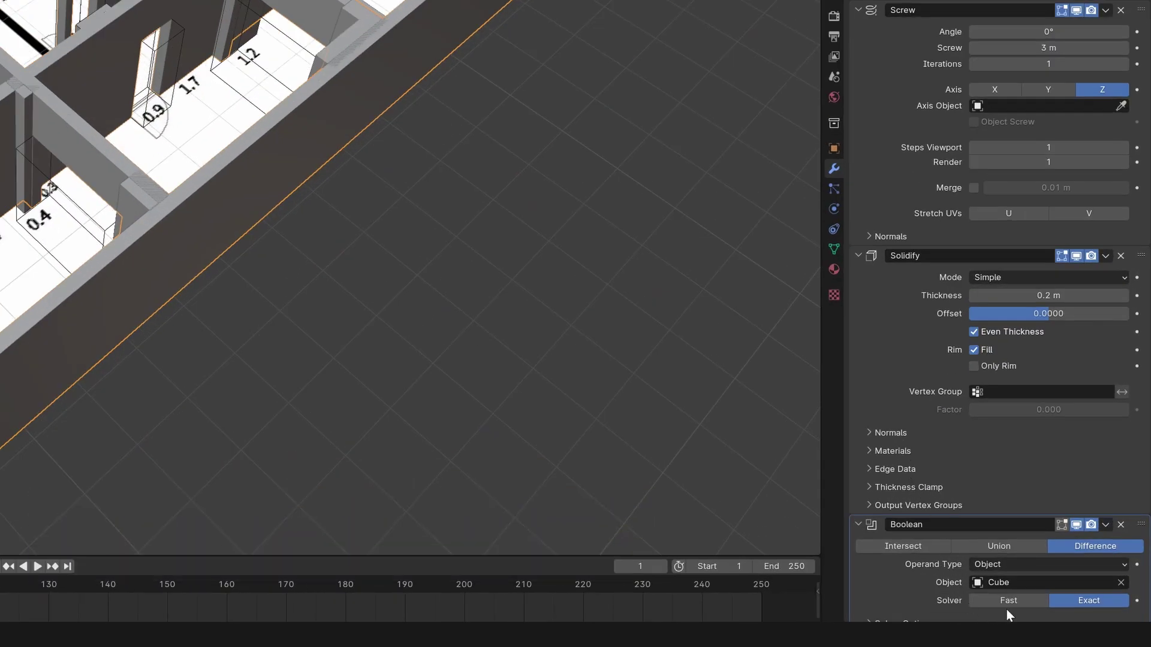
Set the walls' Boolean modifier Solver to Fast and check the doorways.
left_click(1062, 615)
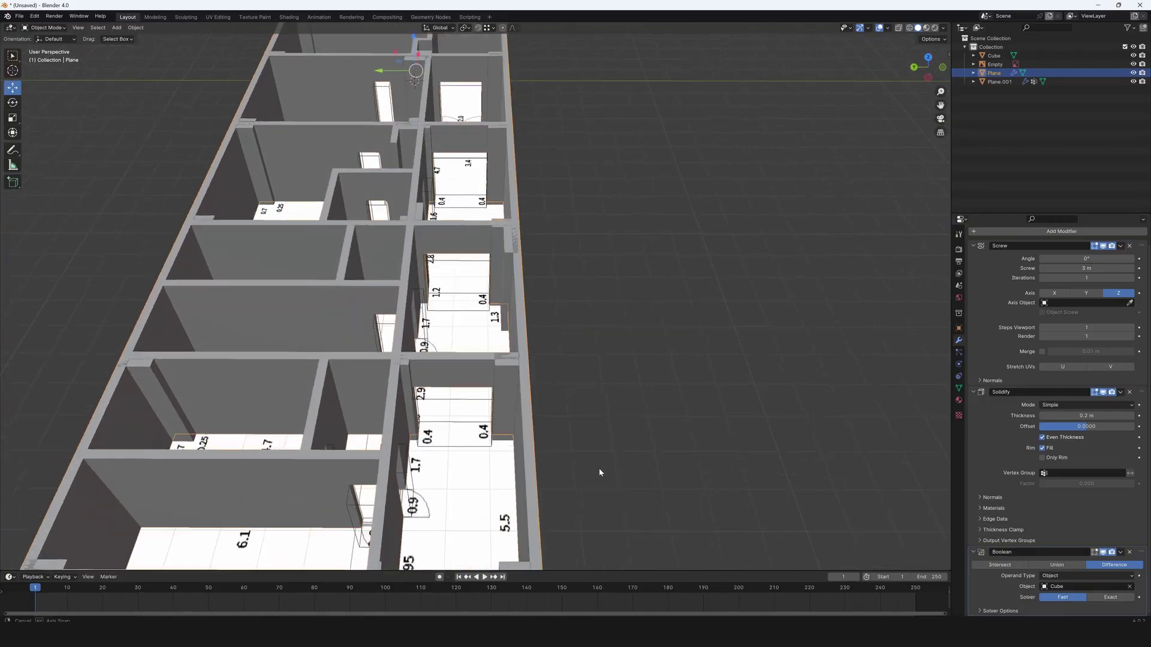
middle_click_drag(230, 385, 238, 316)
middle_click_drag(605, 428, 608, 305)
scroll(608, 377, "down", 4)
Select the reference-image Empty, switch to top view, and hide it in the Outliner.
left_click(608, 279)
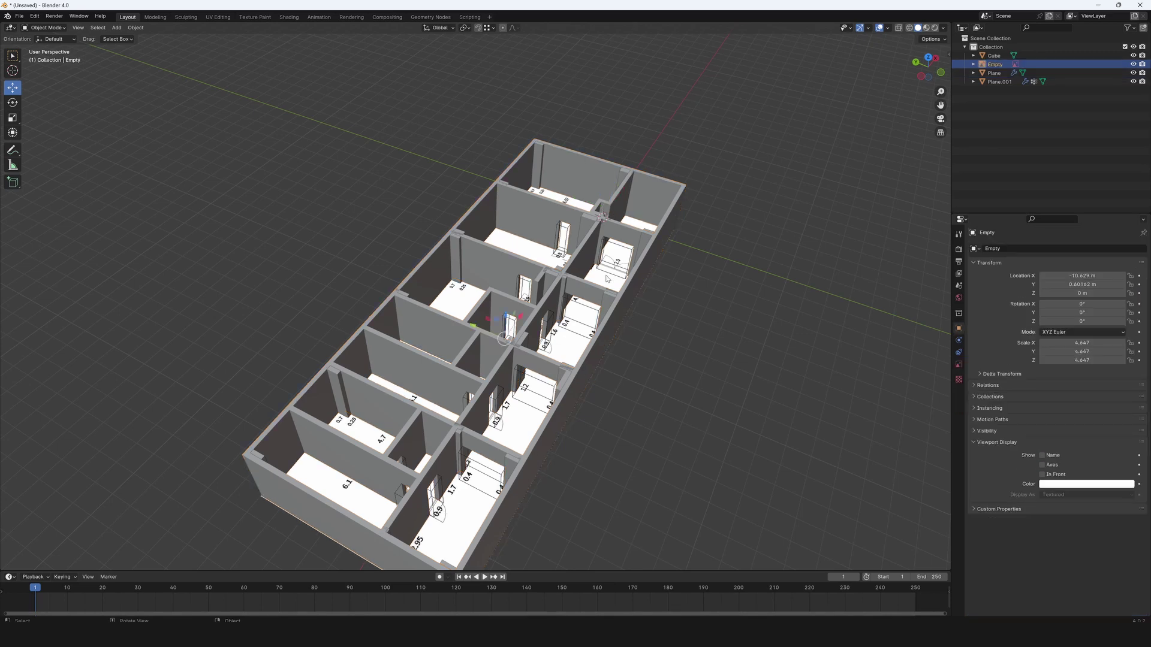
left_click(926, 59)
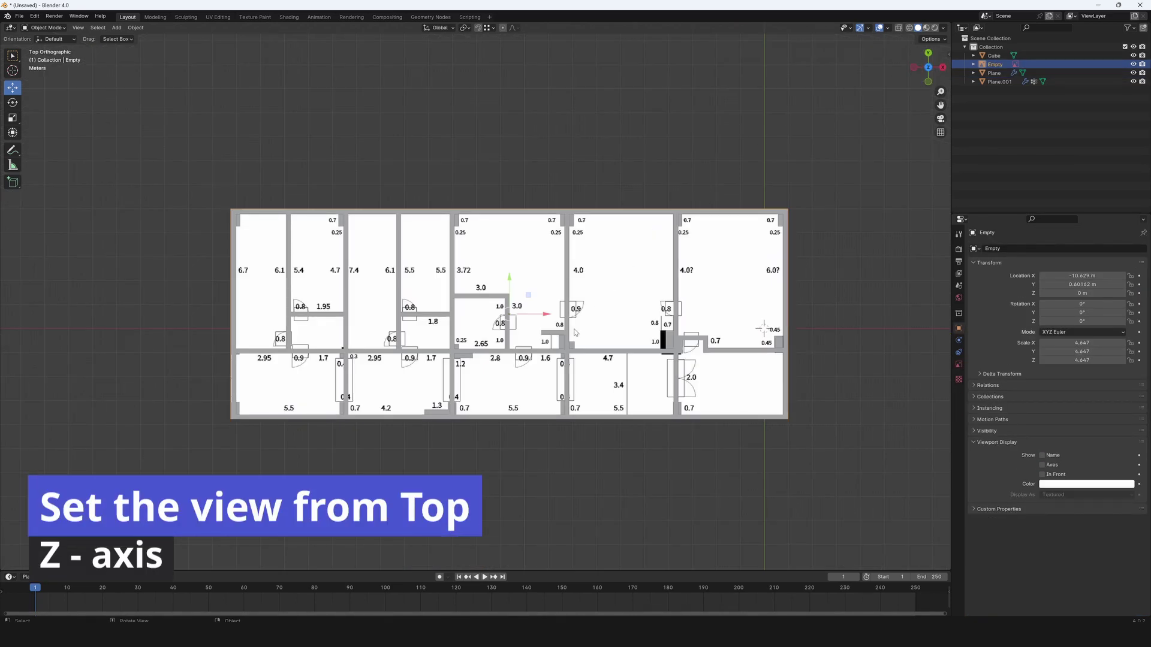
scroll(574, 332, "up", 3)
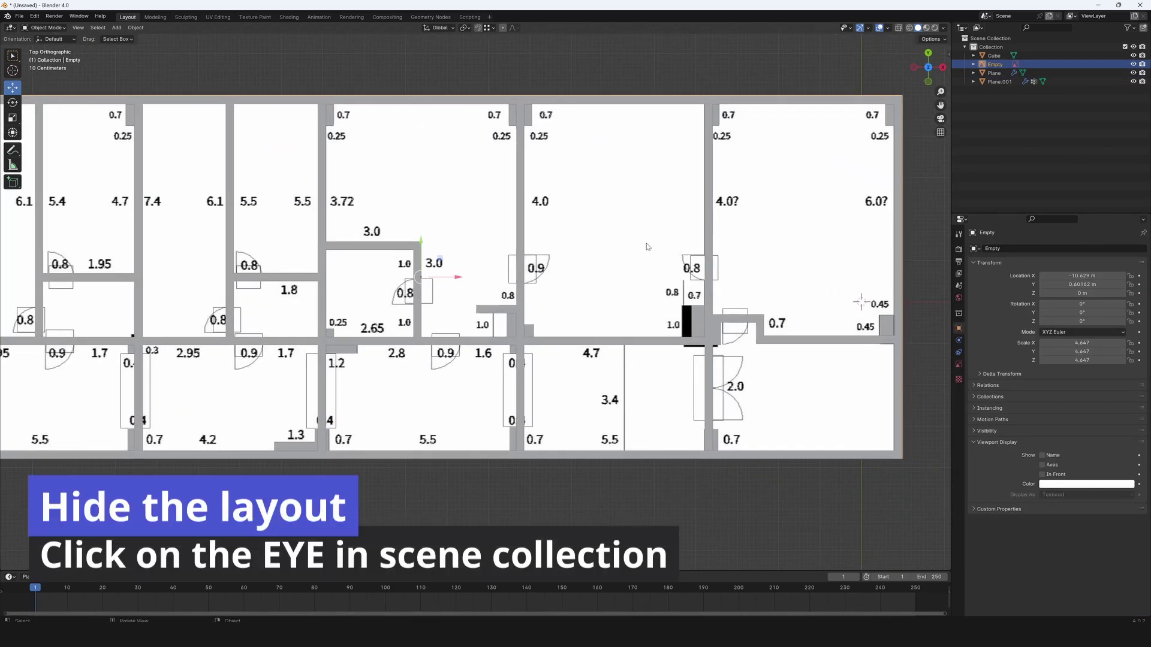
left_click(1133, 64)
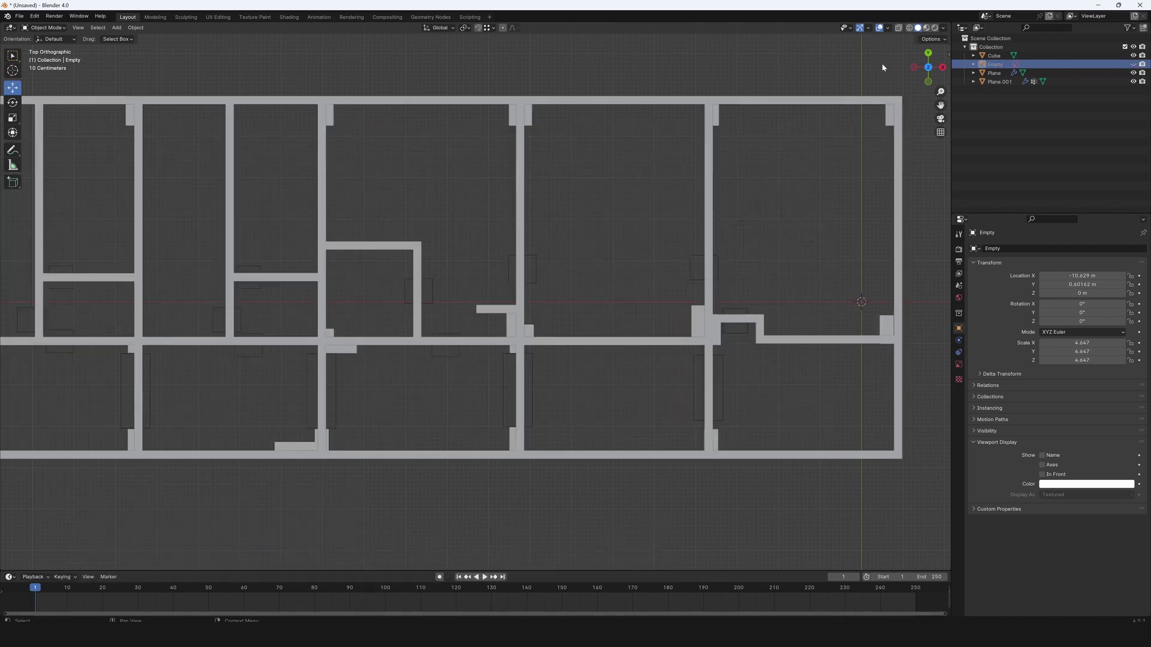
Add a new mesh plane to the scene.
key("shift+a")
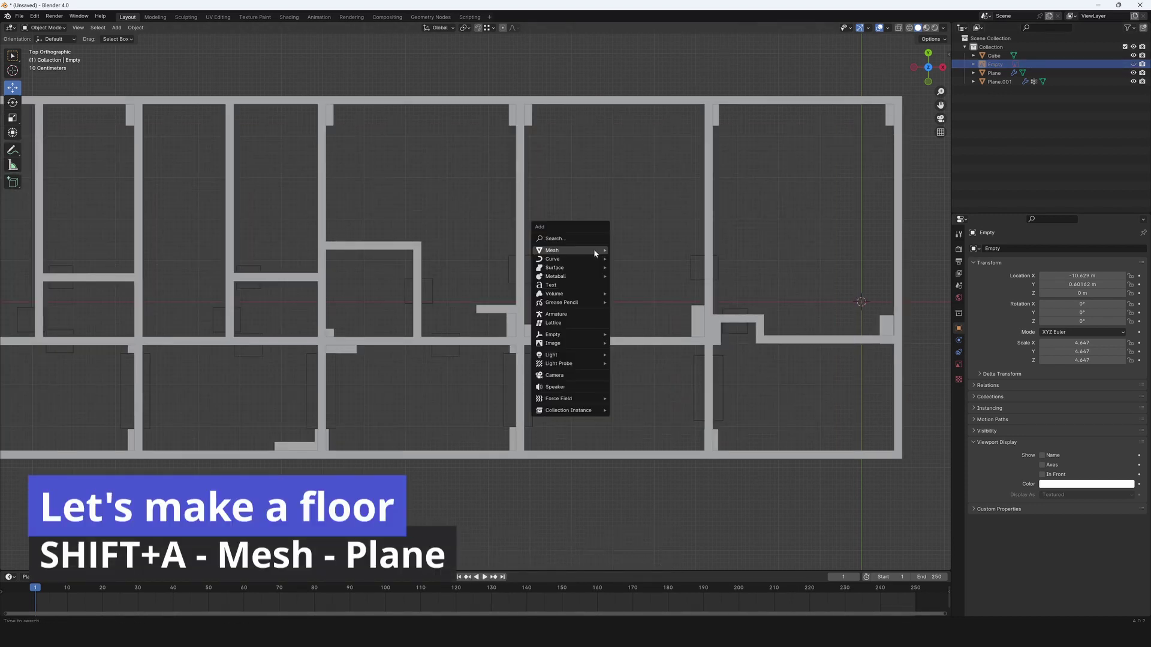
mouse_move(593, 250)
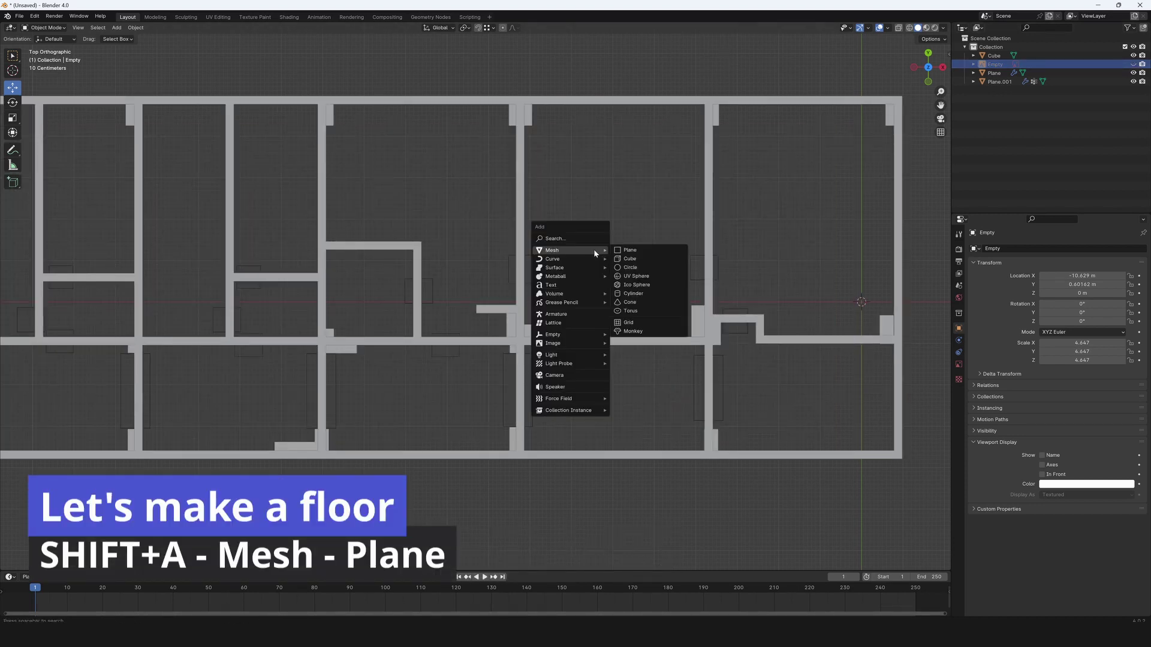
left_click(639, 252)
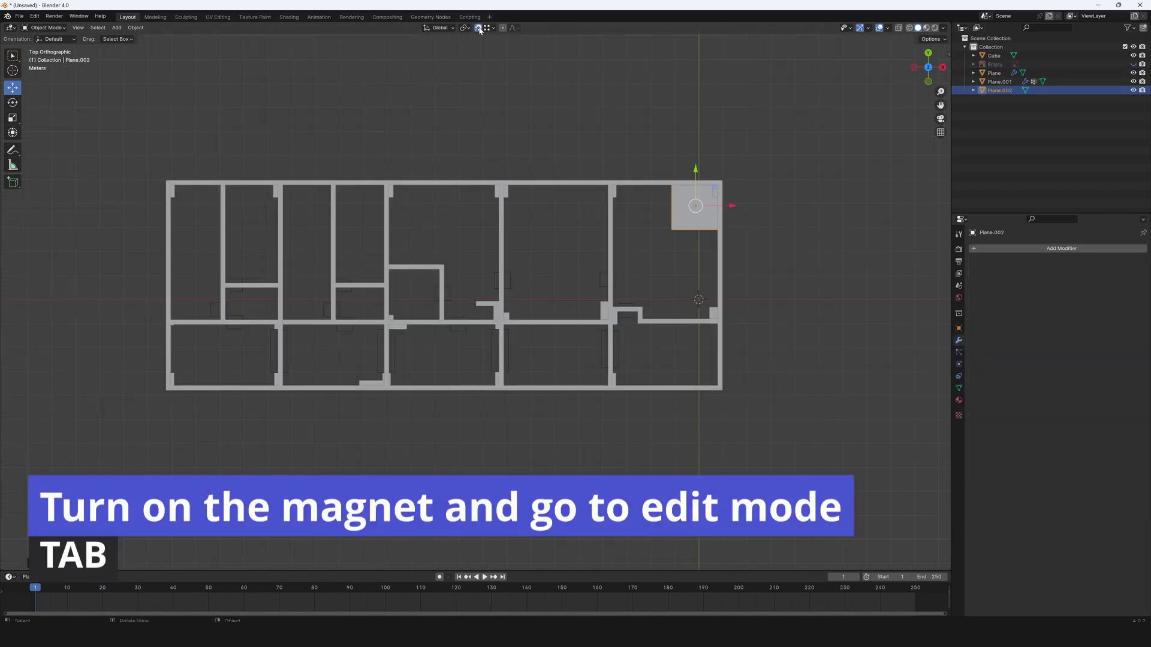
In Edit Mode, drag the plane's edges out to the plan's outer walls.
key("Tab")
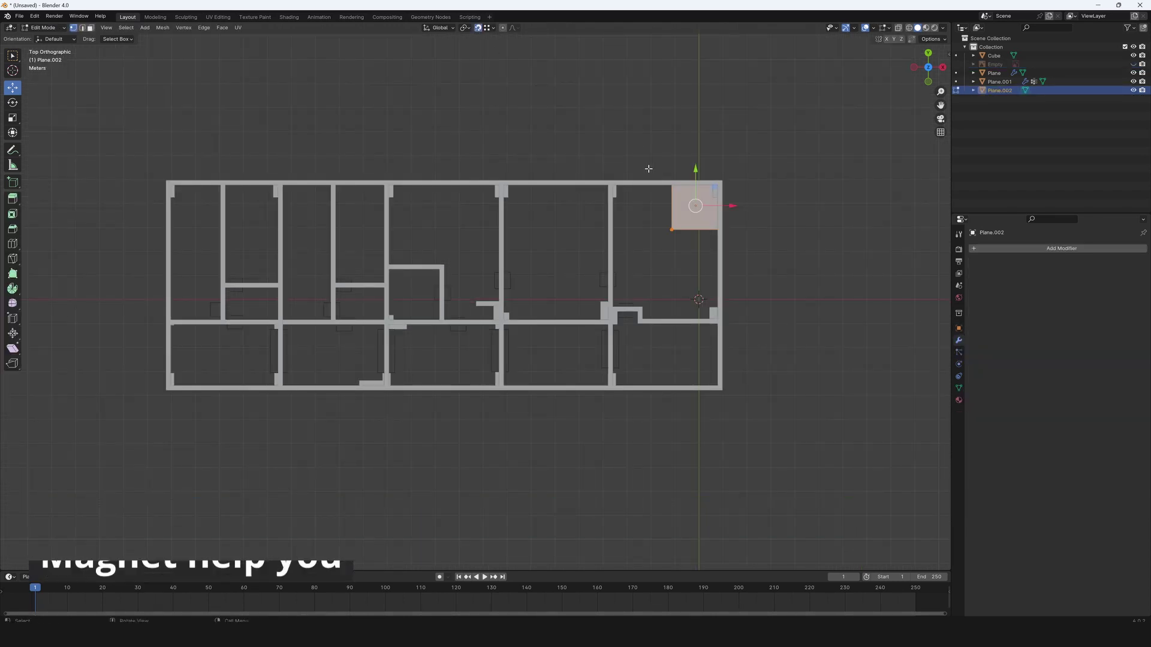
left_click_drag(650, 170, 171, 187)
left_click_drag(150, 225, 782, 277)
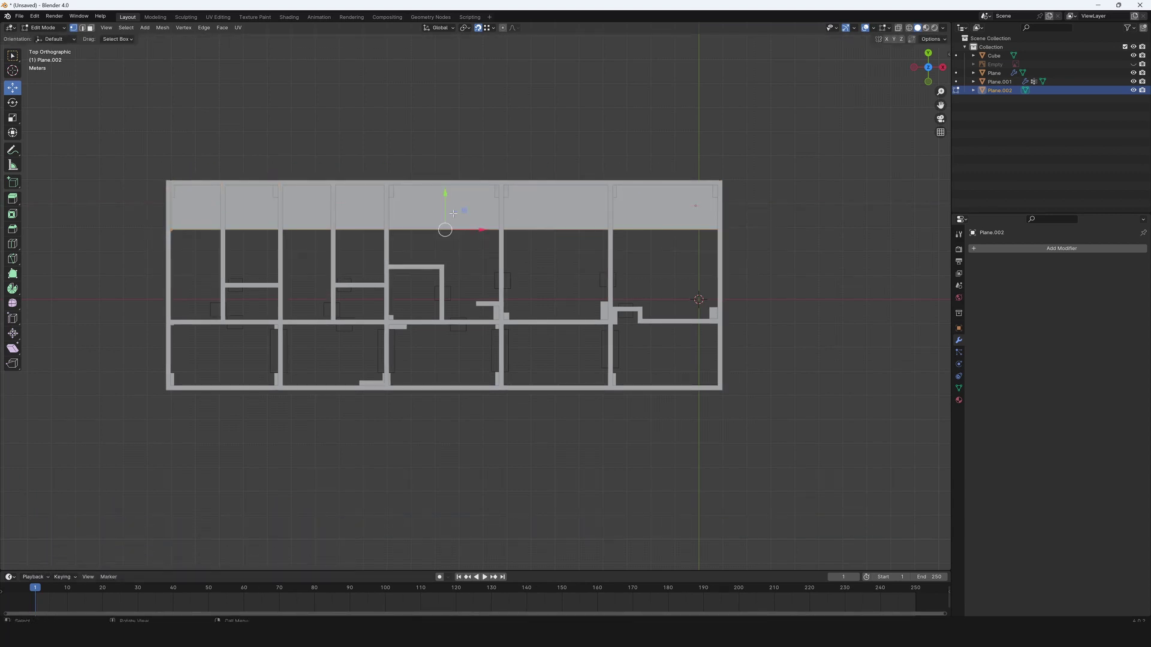
left_click_drag(445, 207, 720, 386)
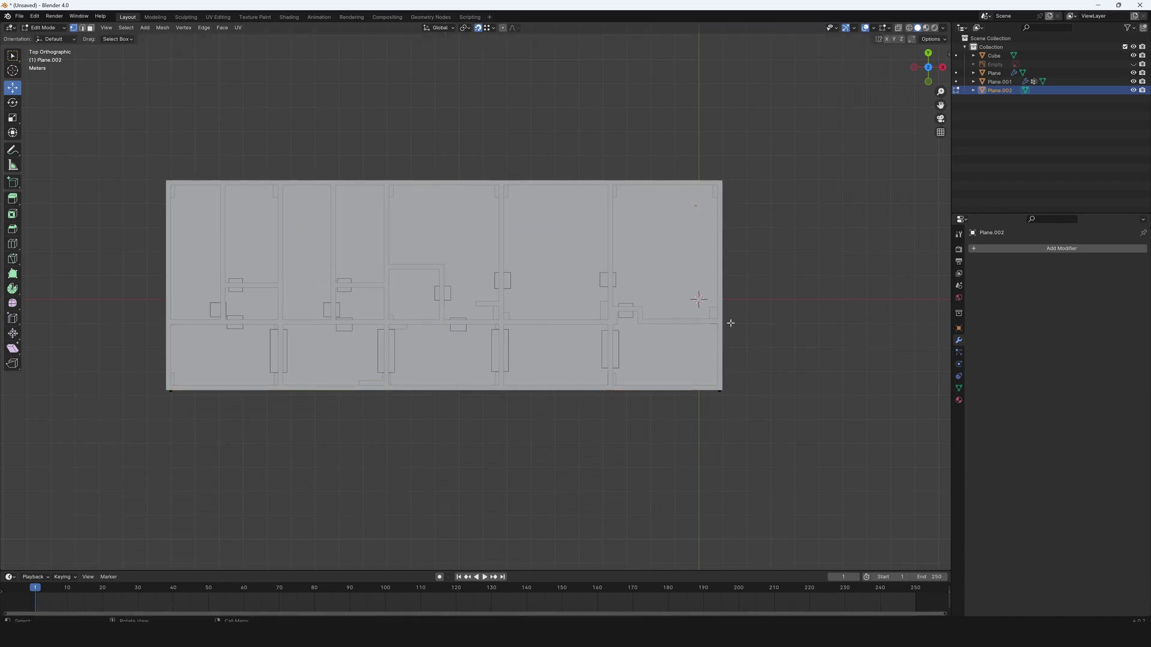
key("a")
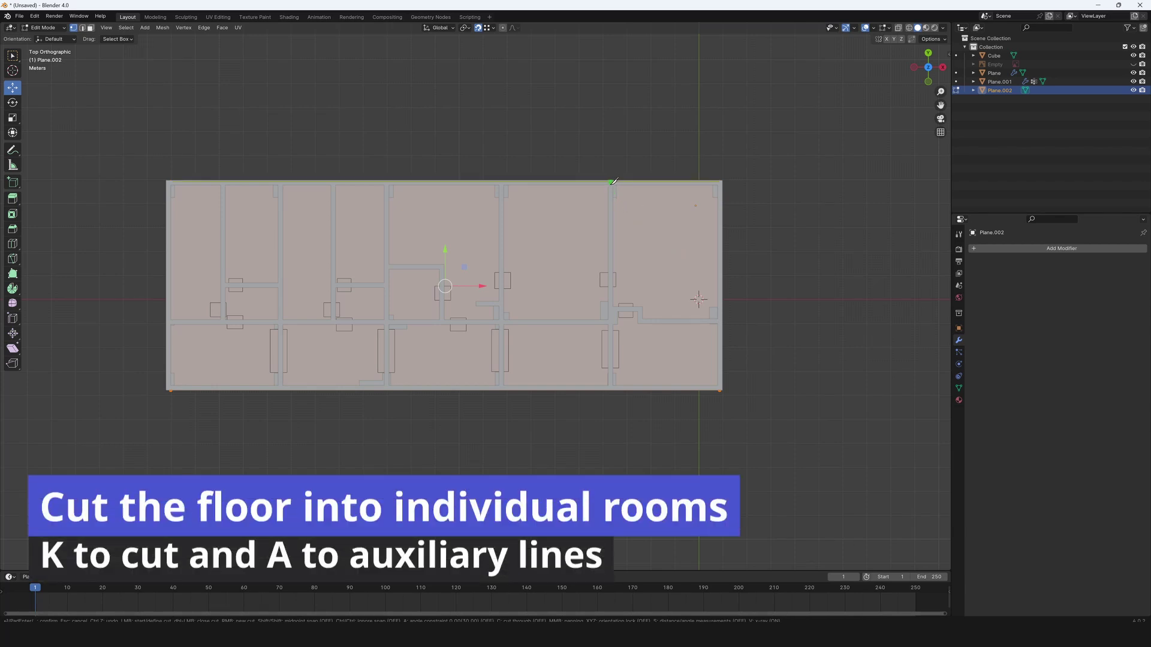
Knife vertical cuts across the floor along the first interior walls.
left_click(611, 391)
key("Return")
key("k")
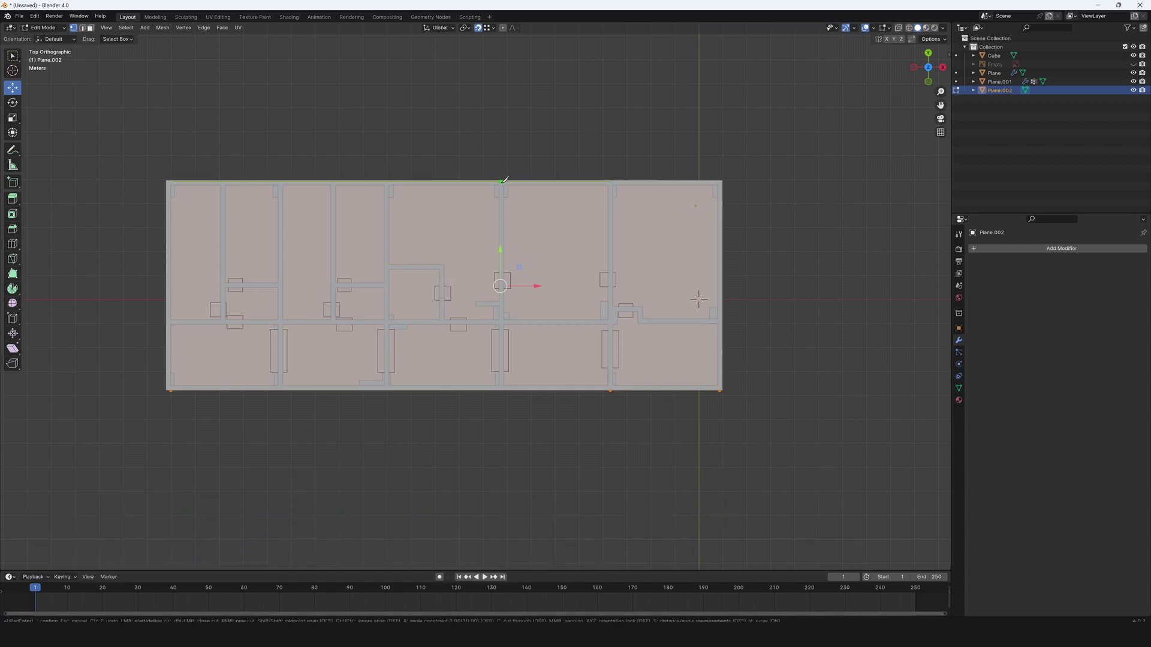
key("Return")
scroll(515, 299, "up", 2)
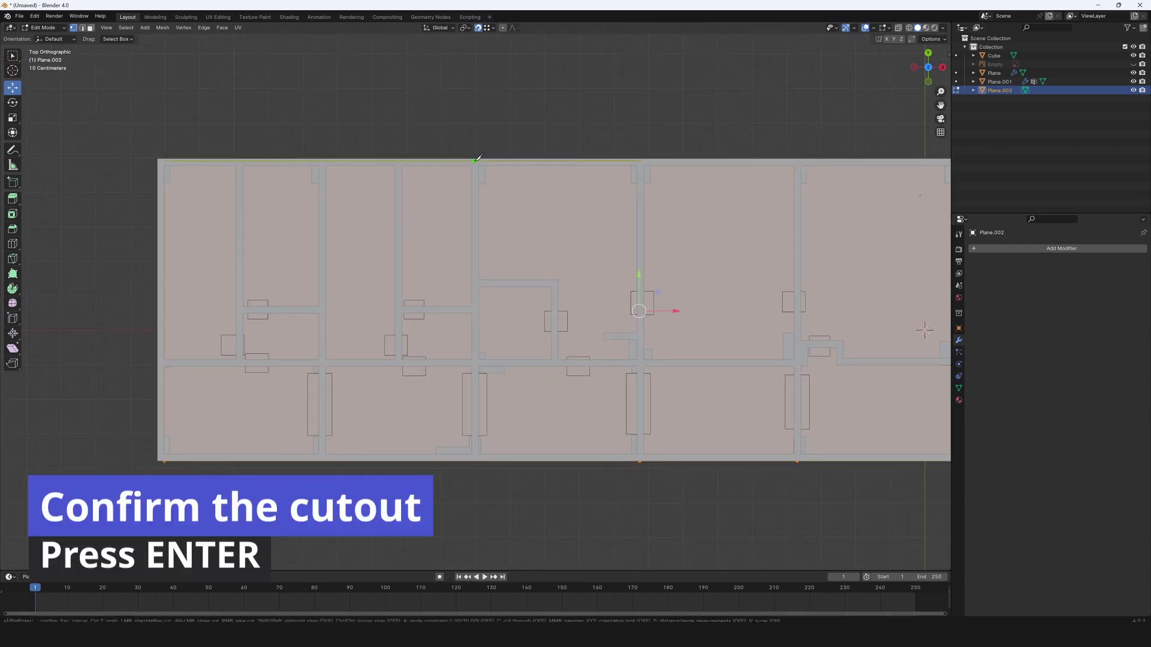
left_click(478, 159)
left_click(475, 462)
key("Return")
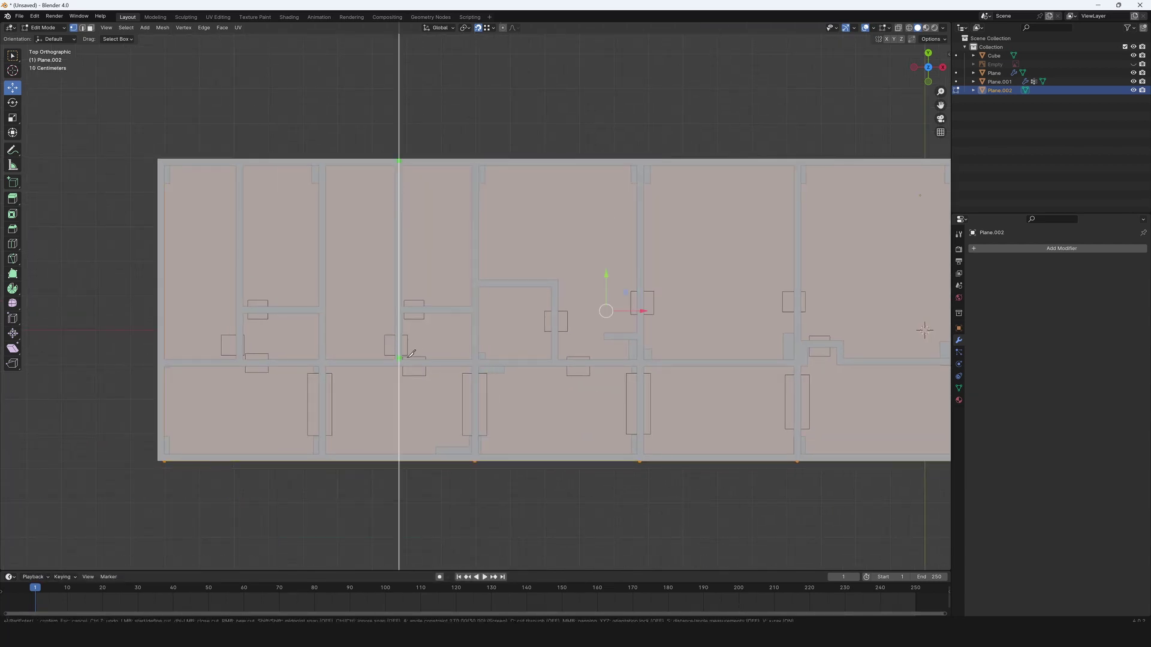
left_click(399, 363)
key("Return")
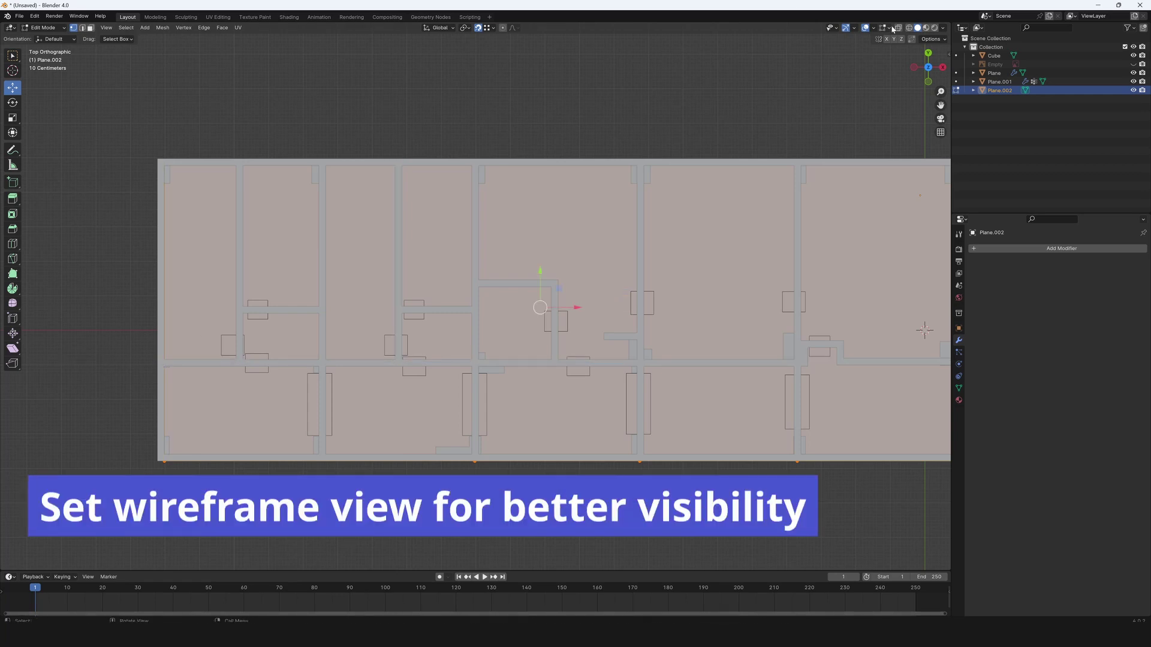
With X-ray on, cut along the left vertical wall and two short horizontal walls.
left_click(909, 28)
key("k")
key("Return")
key("k")
left_click(322, 160)
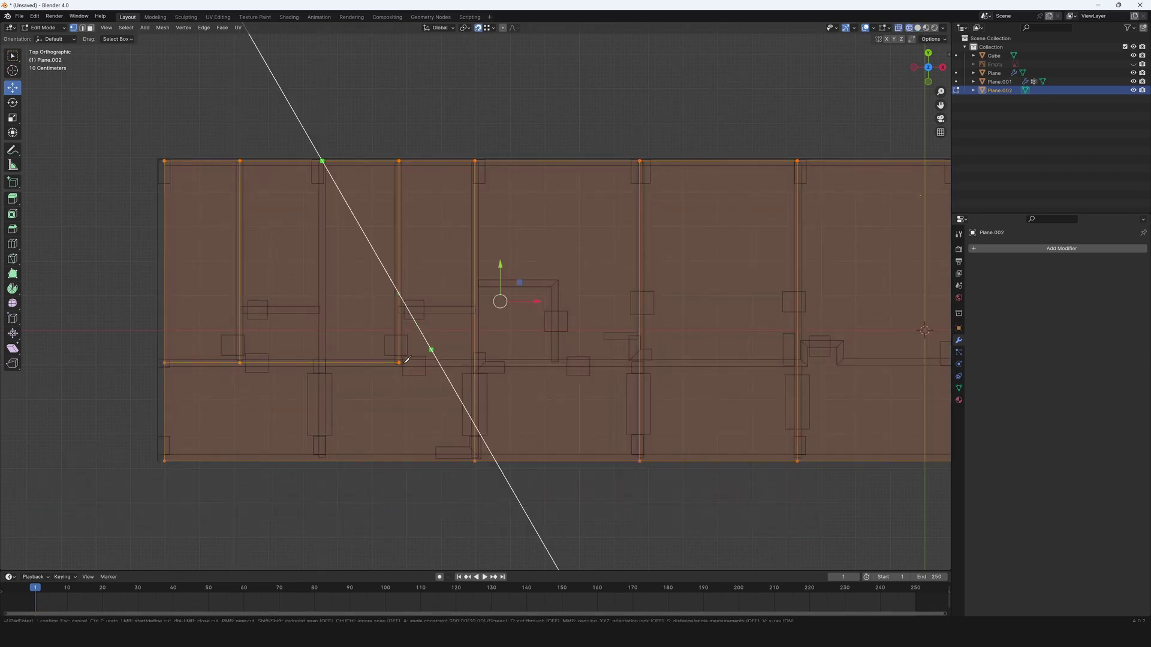
left_click(321, 363)
key("Return")
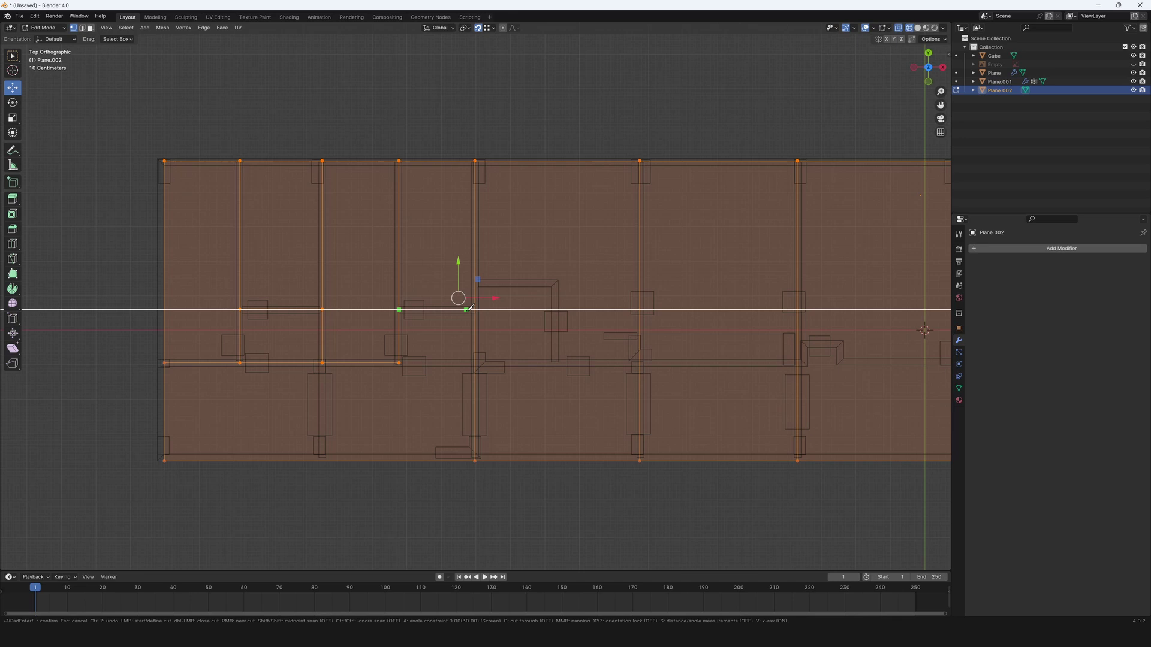
left_click(472, 309)
key("Return")
left_click(557, 280)
key("Return")
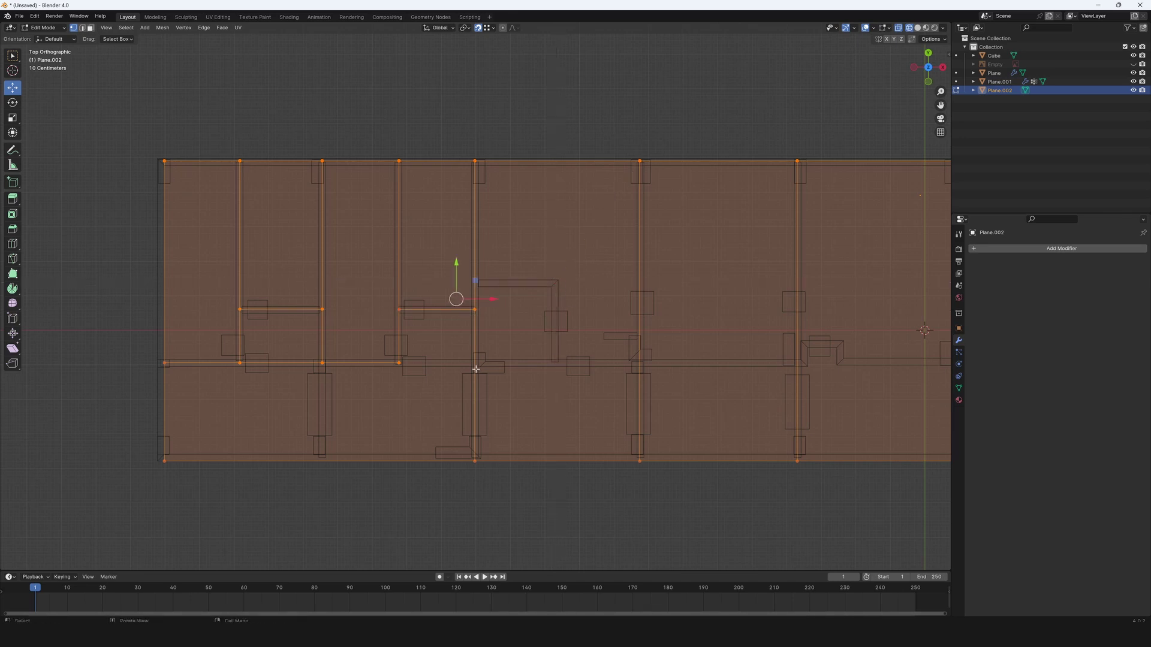
Cancel an unfinished corner cut, frame the whole plan, and return to solid shading.
scroll(750, 380, "right", 3)
left_click(692, 362)
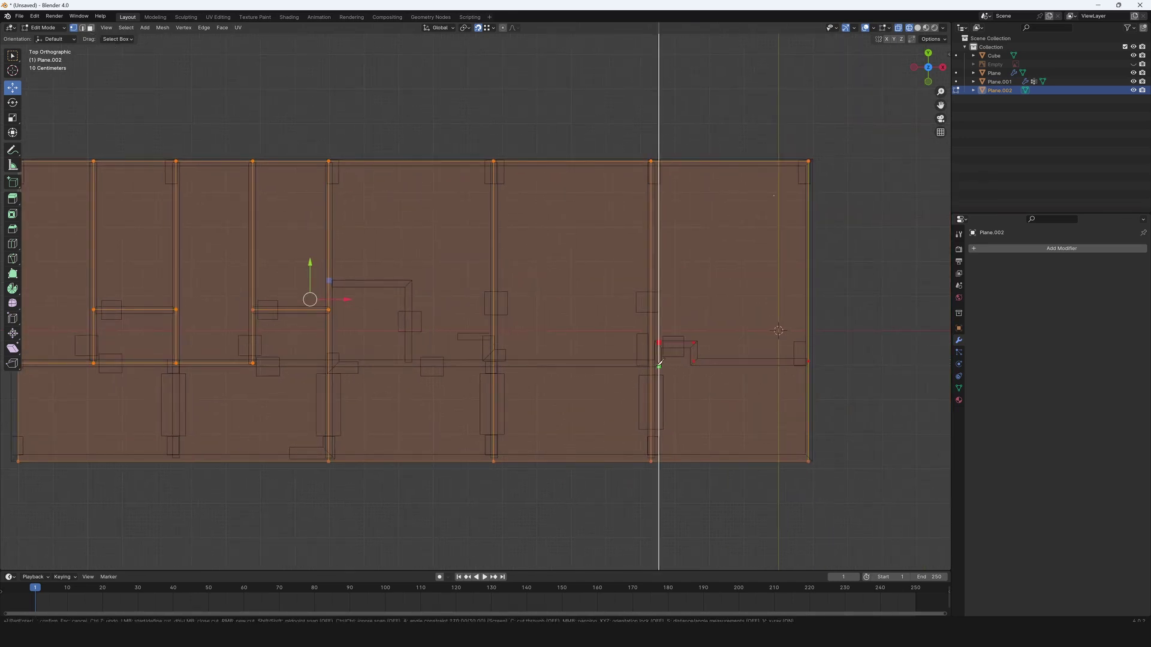
scroll(663, 360, "up", 4)
scroll(519, 329, "down", 5)
key("Escape")
scroll(513, 367, "up", 2)
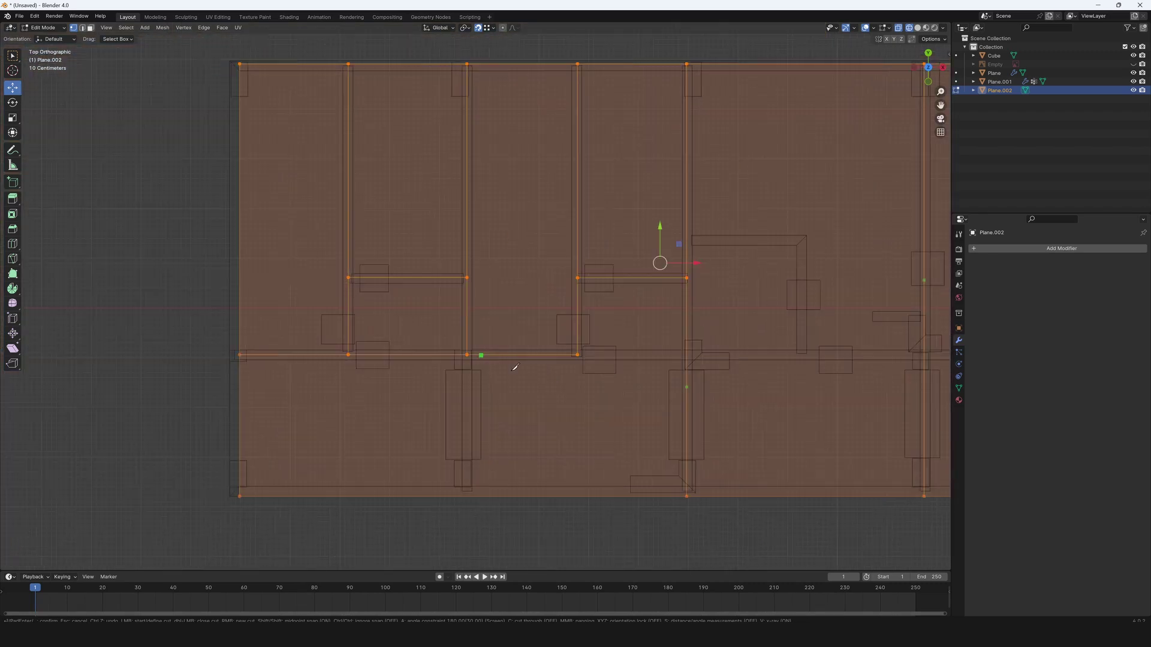
scroll(514, 368, "left", 2)
scroll(502, 356, "up", 2)
key("Home")
key("k")
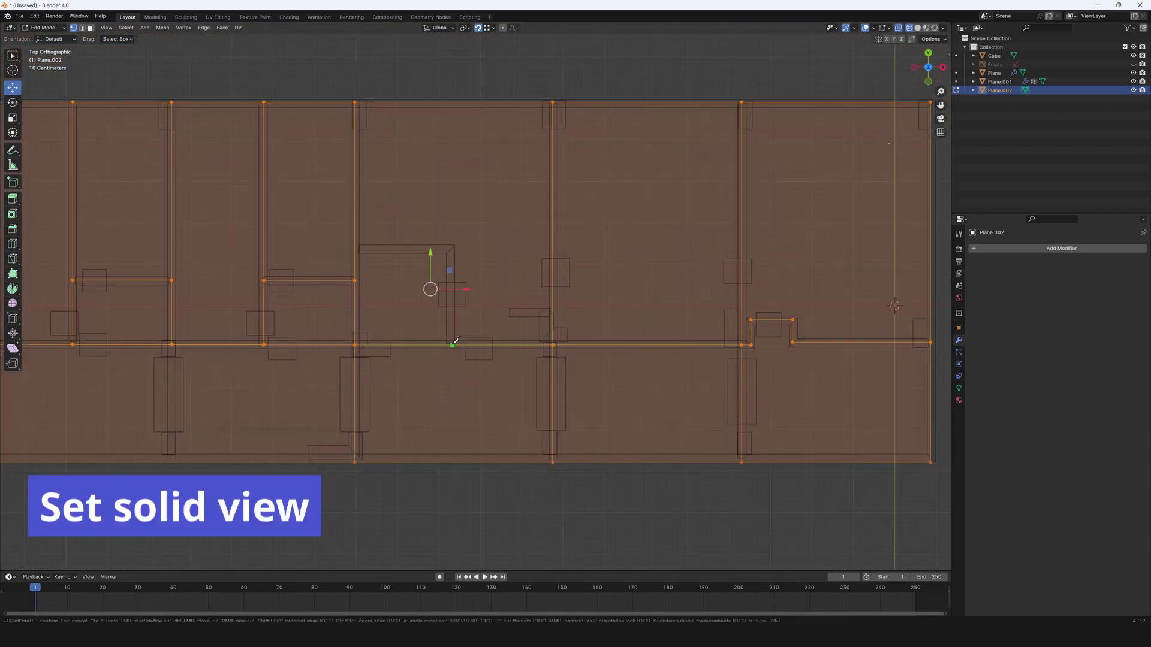
key("Escape")
scroll(383, 300, "down", 3)
key("shift+z")
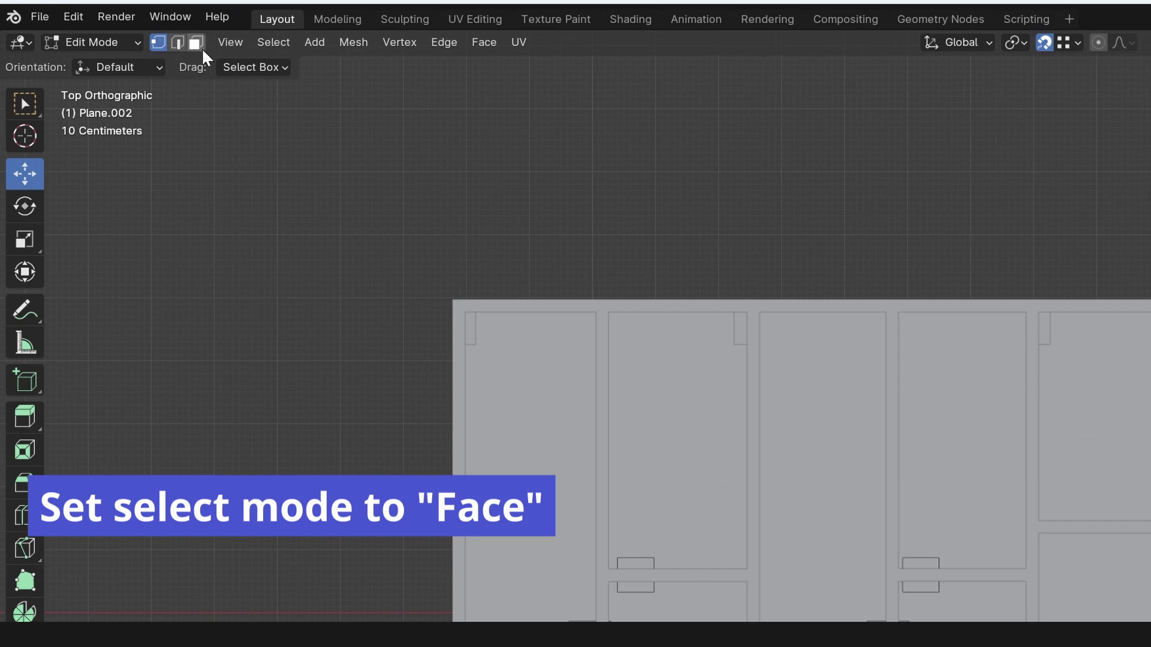
In Face select mode, verify each room's floor is its own face.
left_click(196, 42)
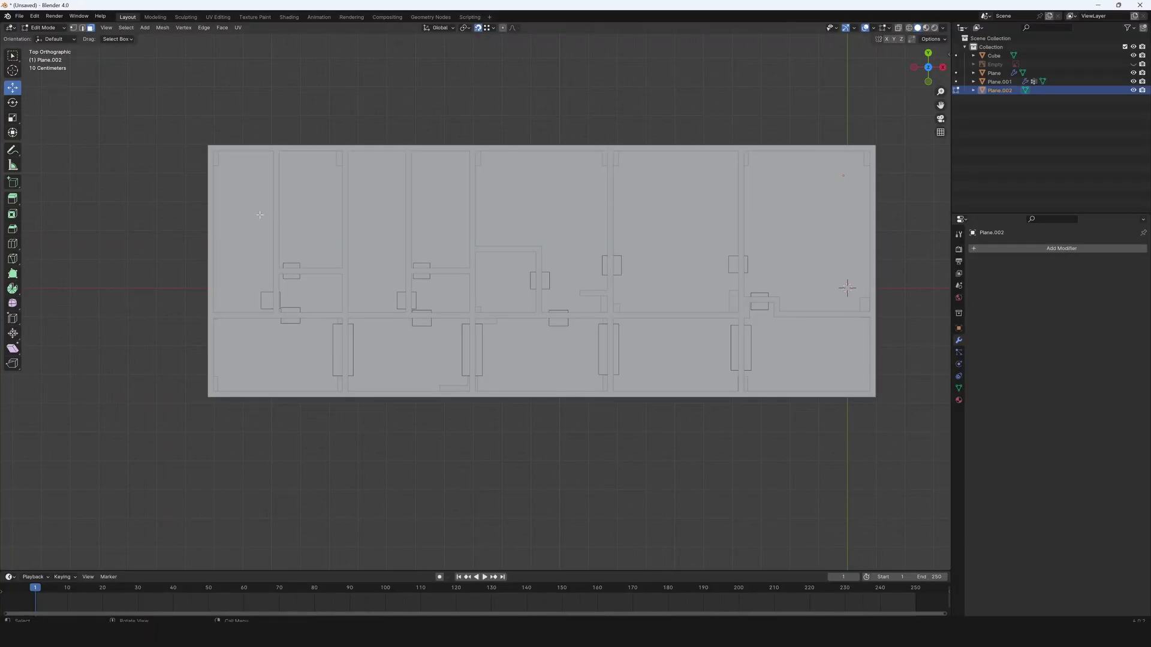
left_click(544, 500)
left_click(673, 548)
left_click(316, 292)
left_click(376, 240)
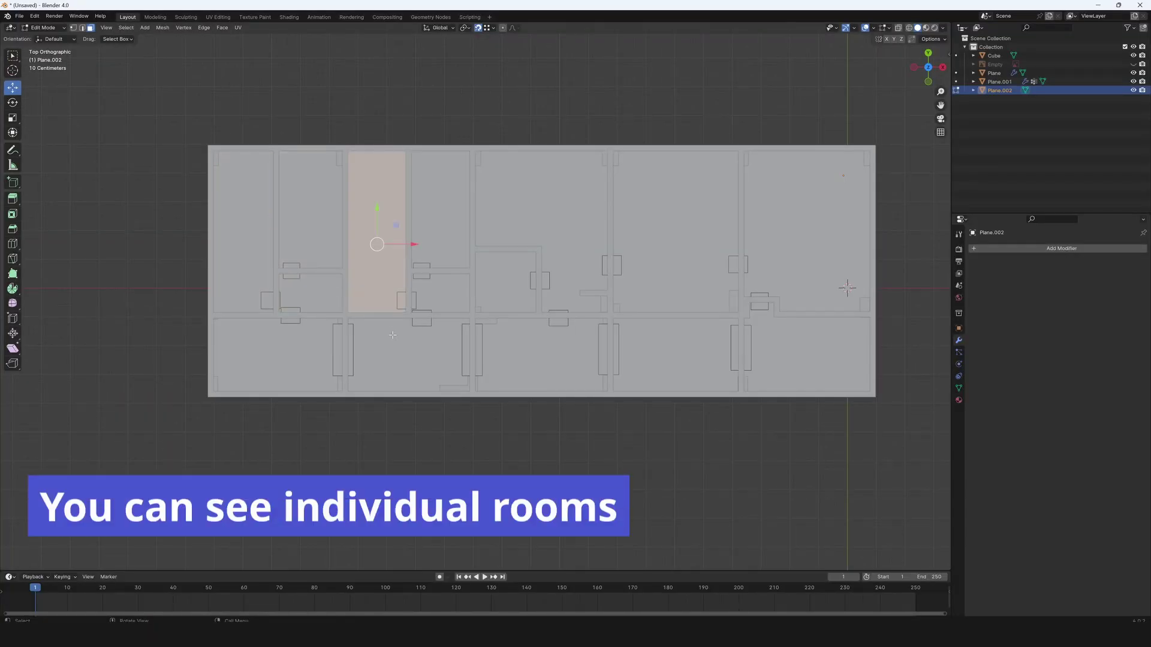
left_click(277, 355)
left_click(440, 210)
left_click(455, 301)
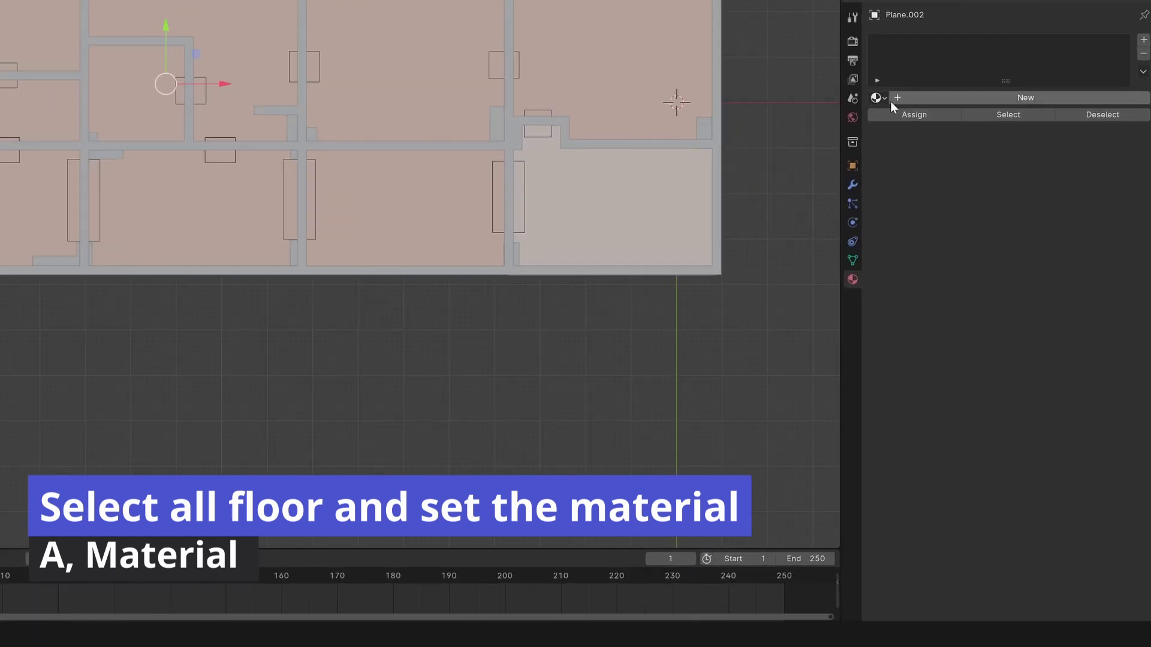
Give the floor the existing Material, then add a second material, Material.001, with darker base and viewport colours.
left_click(885, 100)
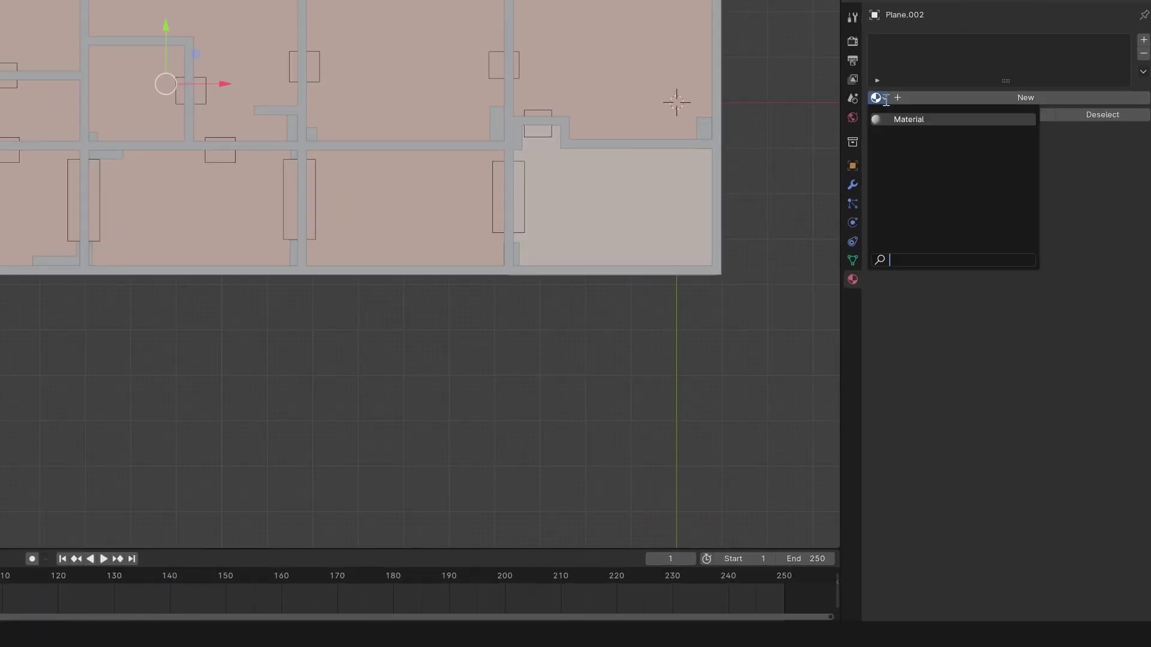
left_click(905, 120)
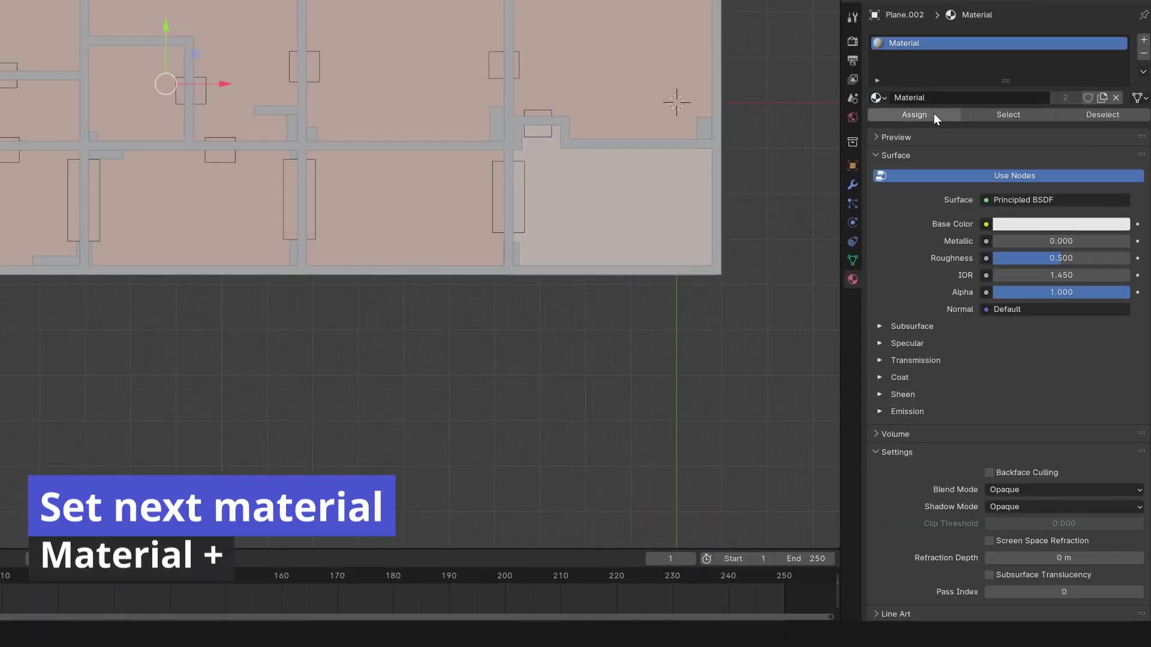
left_click(1143, 44)
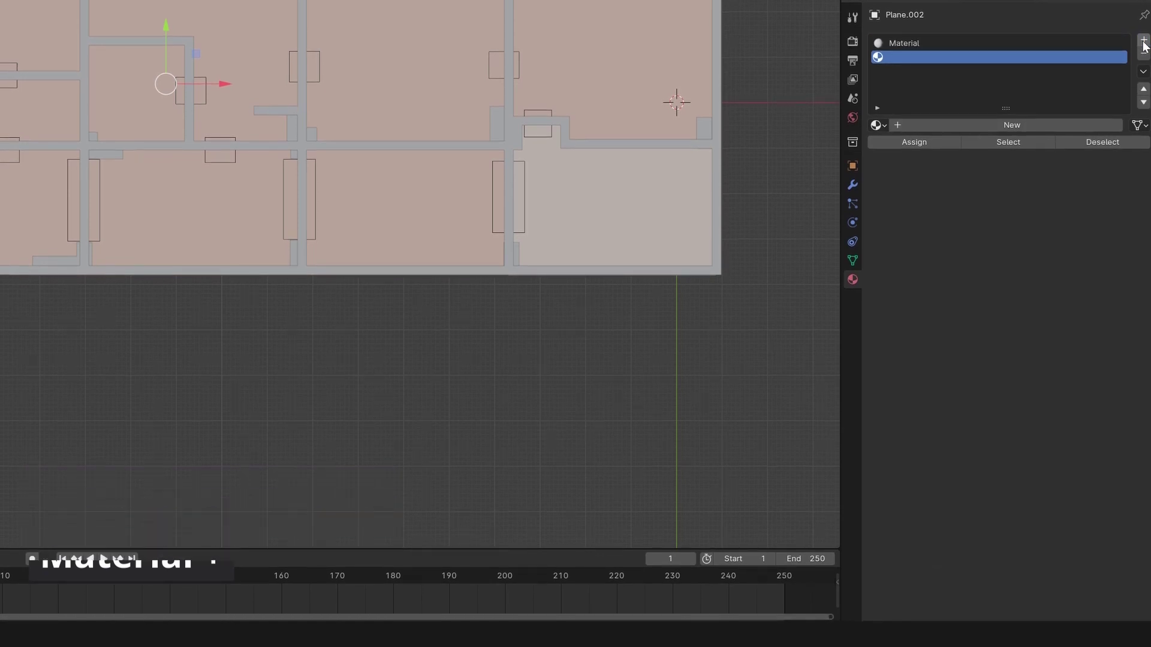
left_click(900, 122)
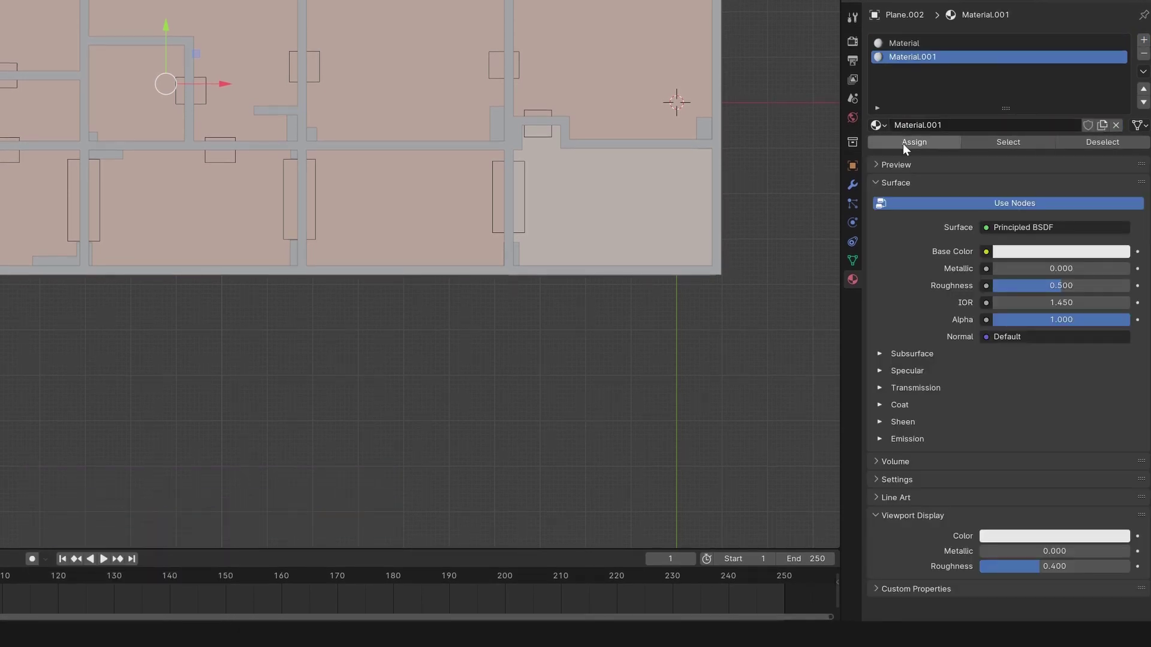
left_click(1032, 251)
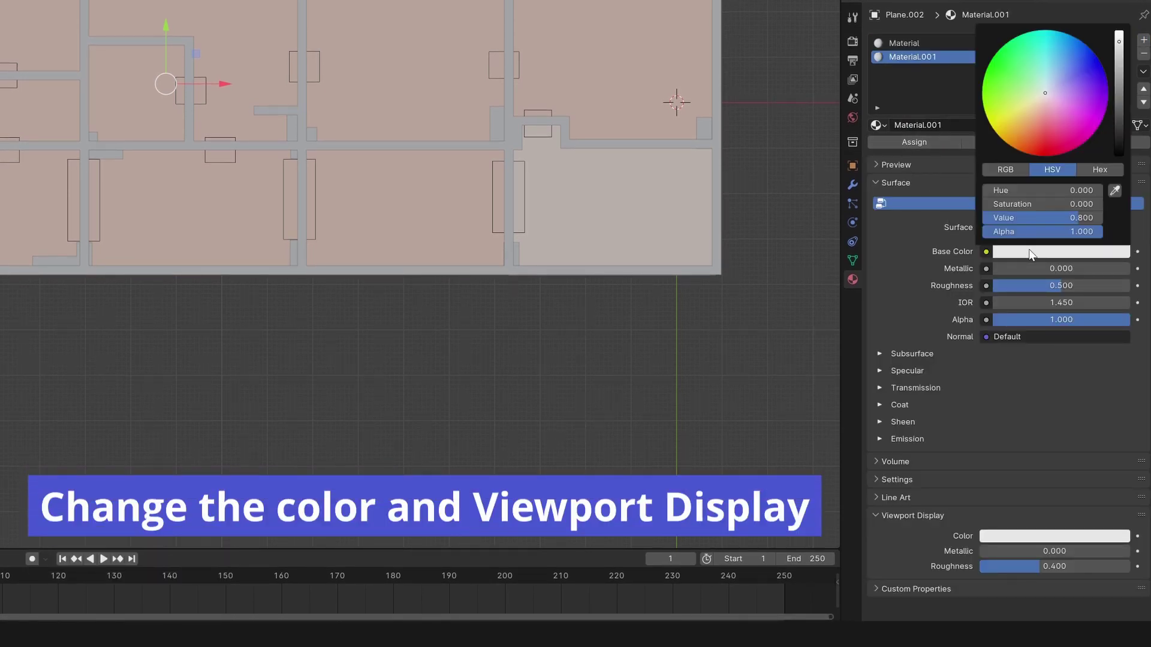
left_click(1117, 78)
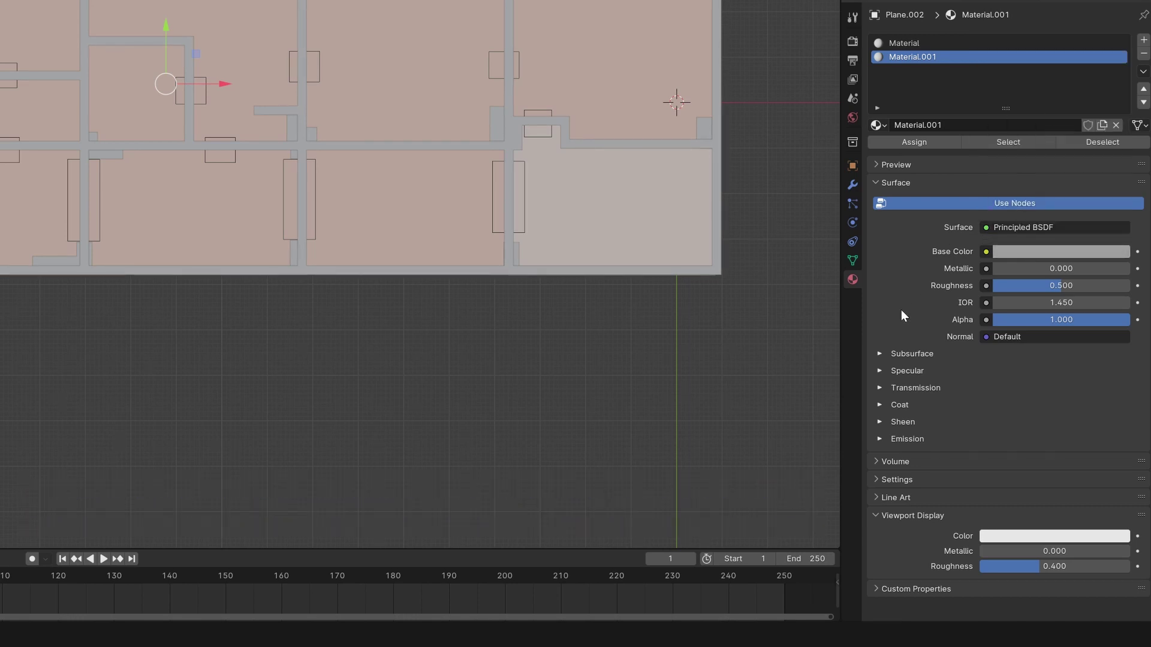
left_click(1031, 536)
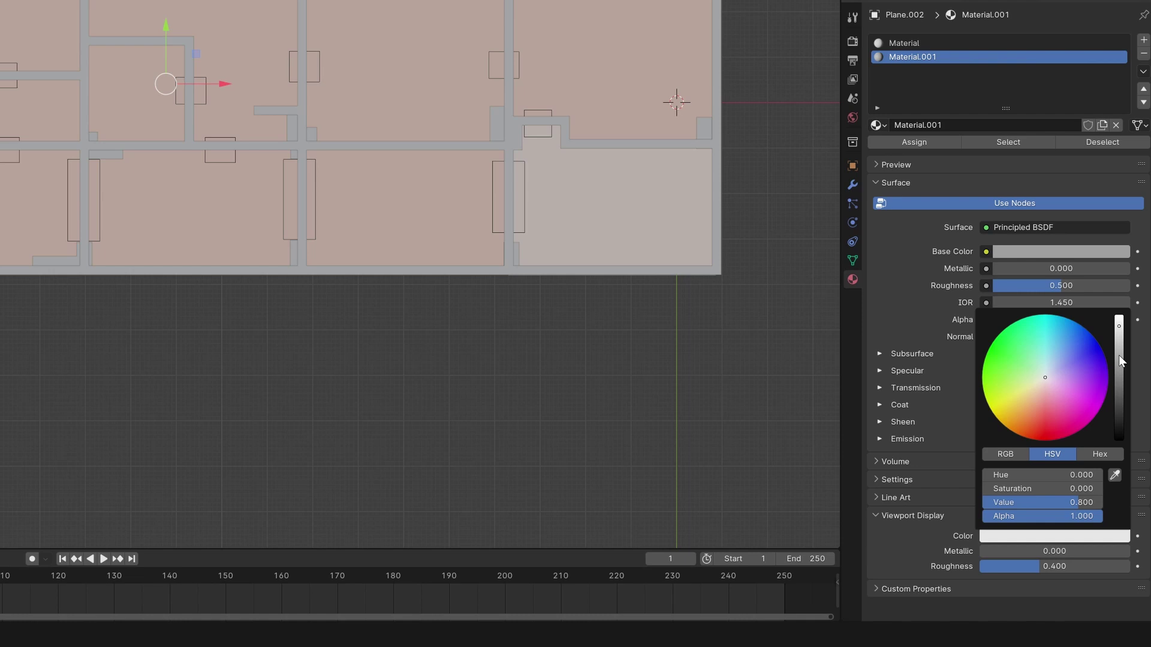
left_click_drag(1120, 359, 1118, 369)
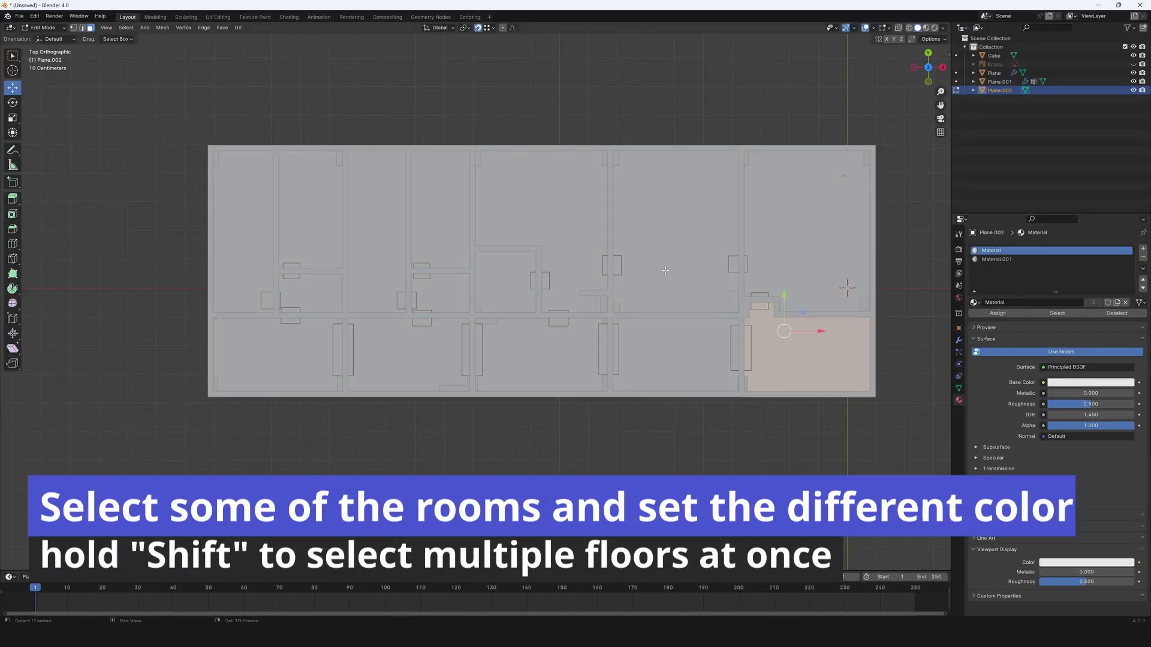
Select six more room floors and assign Material.001 to them.
left_click(665, 271, "shift")
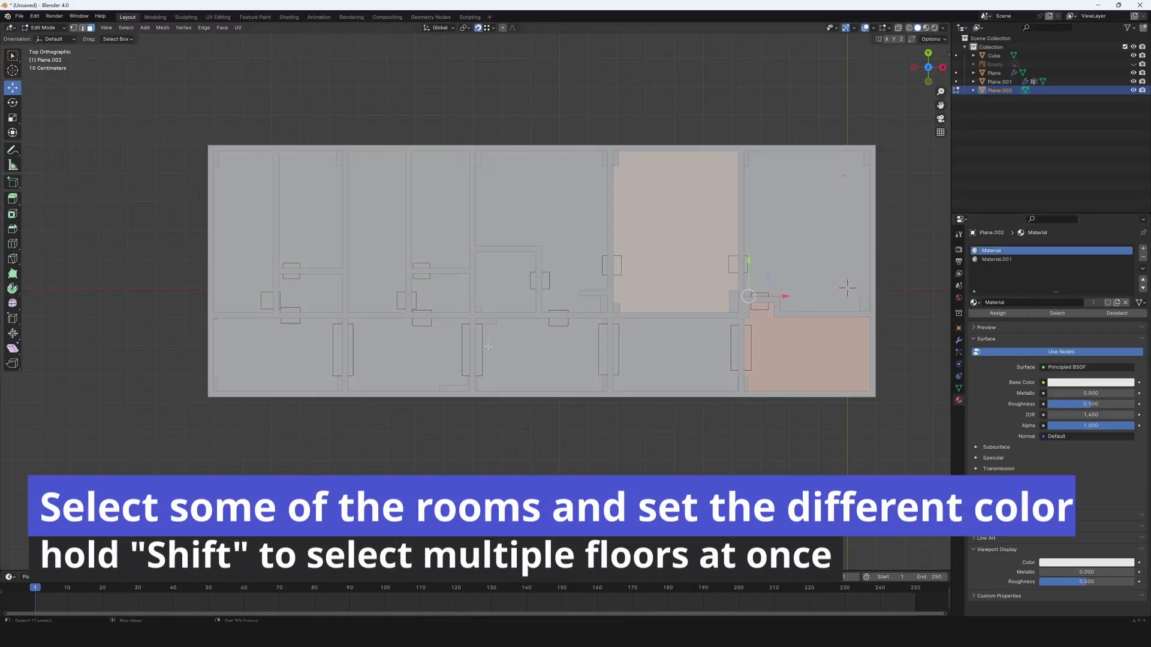
left_click(506, 282, "shift")
left_click(449, 300, "shift")
left_click(376, 282, "shift")
left_click(296, 279, "shift")
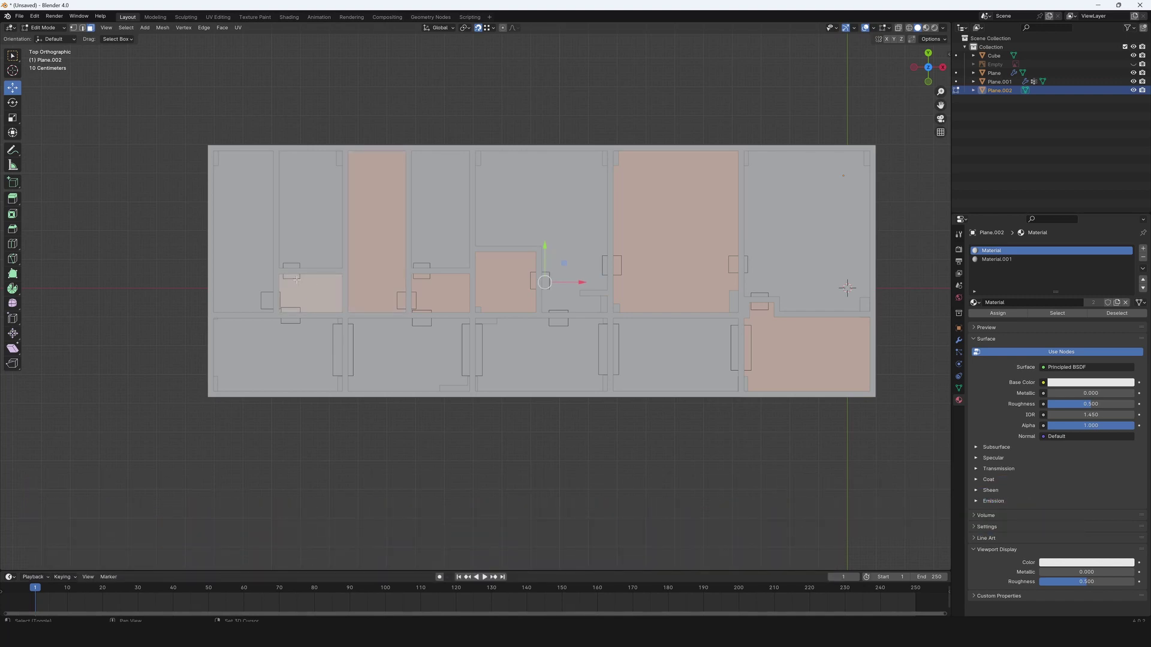
left_click(263, 280, "shift")
left_click(1013, 259)
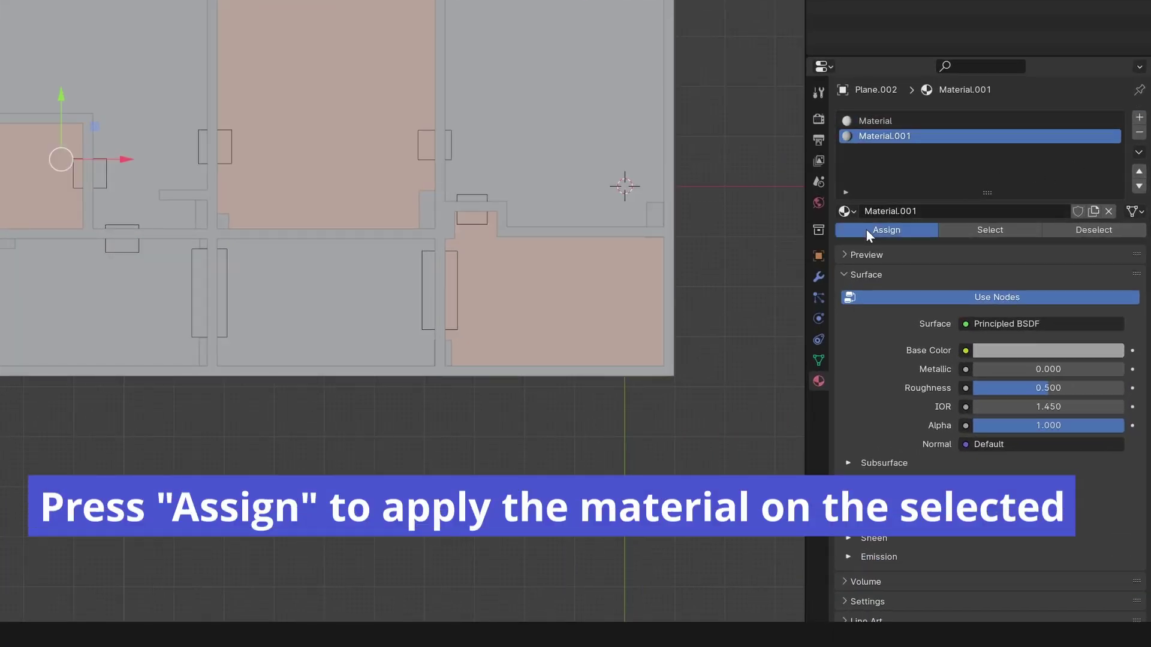
left_click(866, 229)
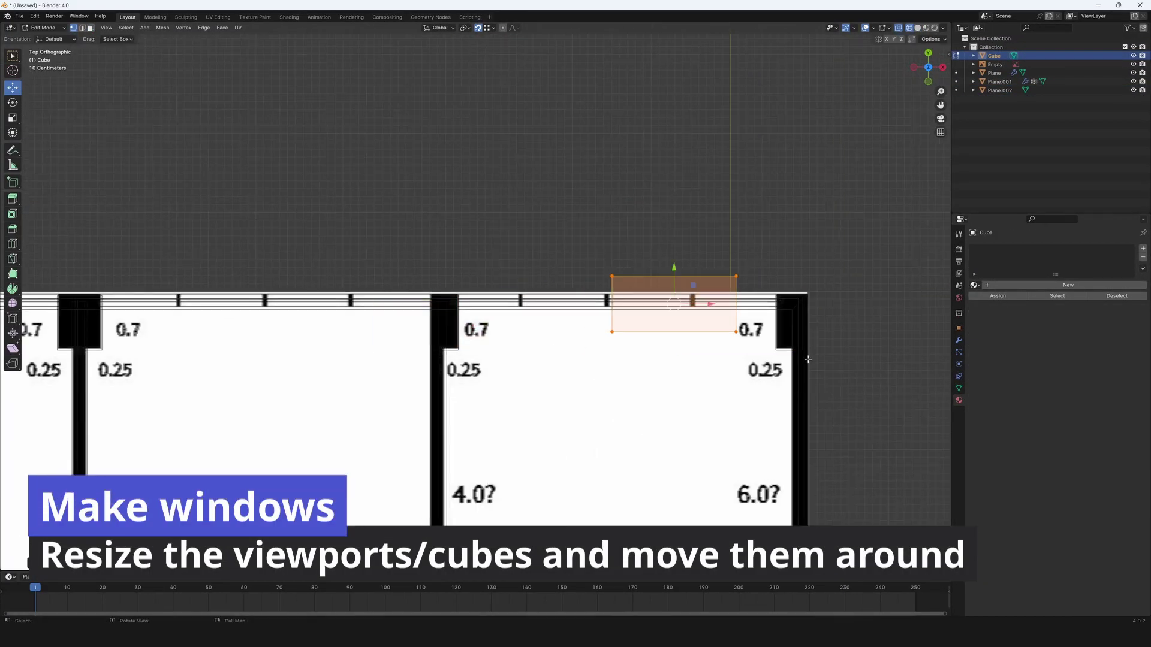
Position the window cutout block against the wall and duplicate a top strip face over a window.
key("g")
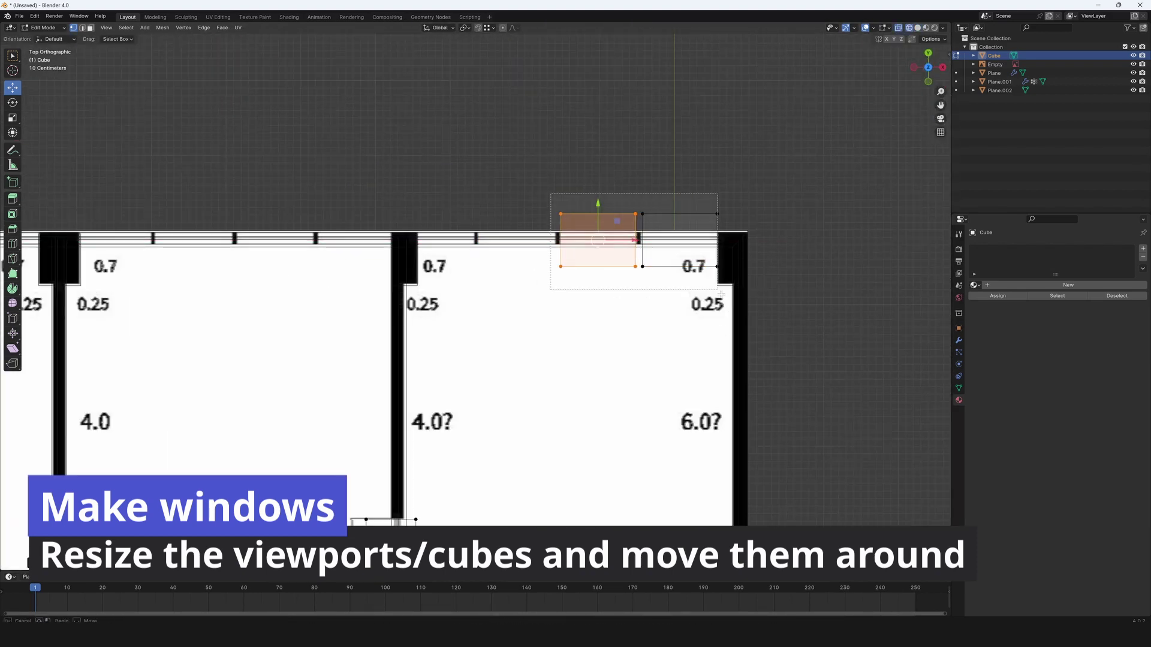
left_click(524, 362)
left_click(493, 236)
left_click(493, 236)
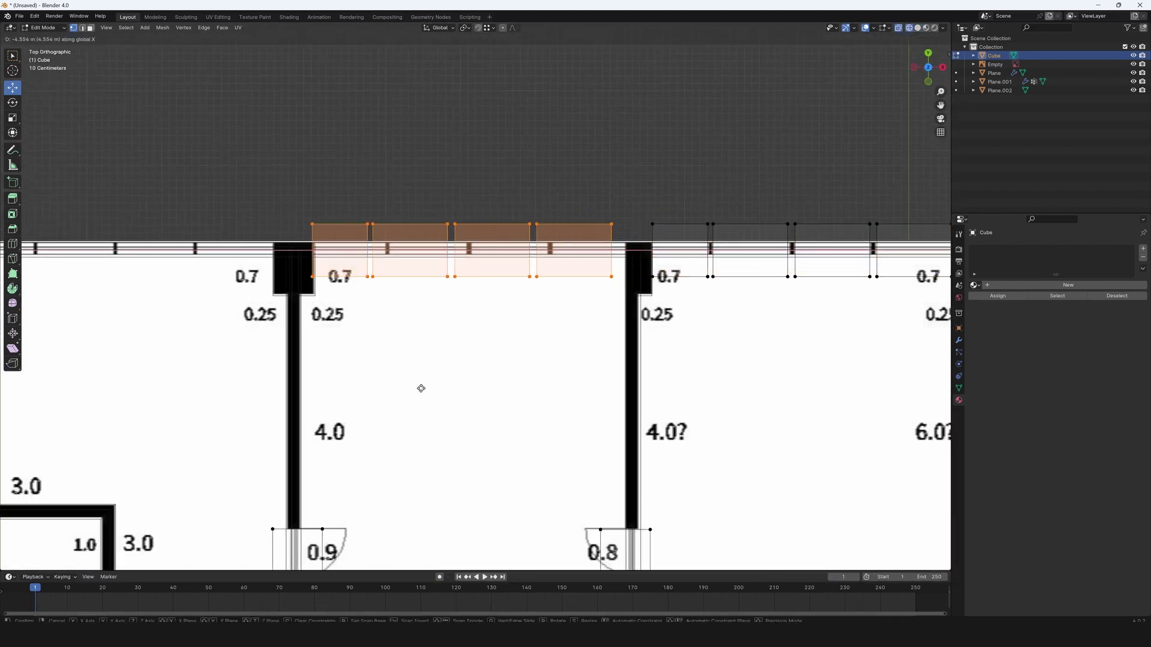
key("g")
left_click(609, 342)
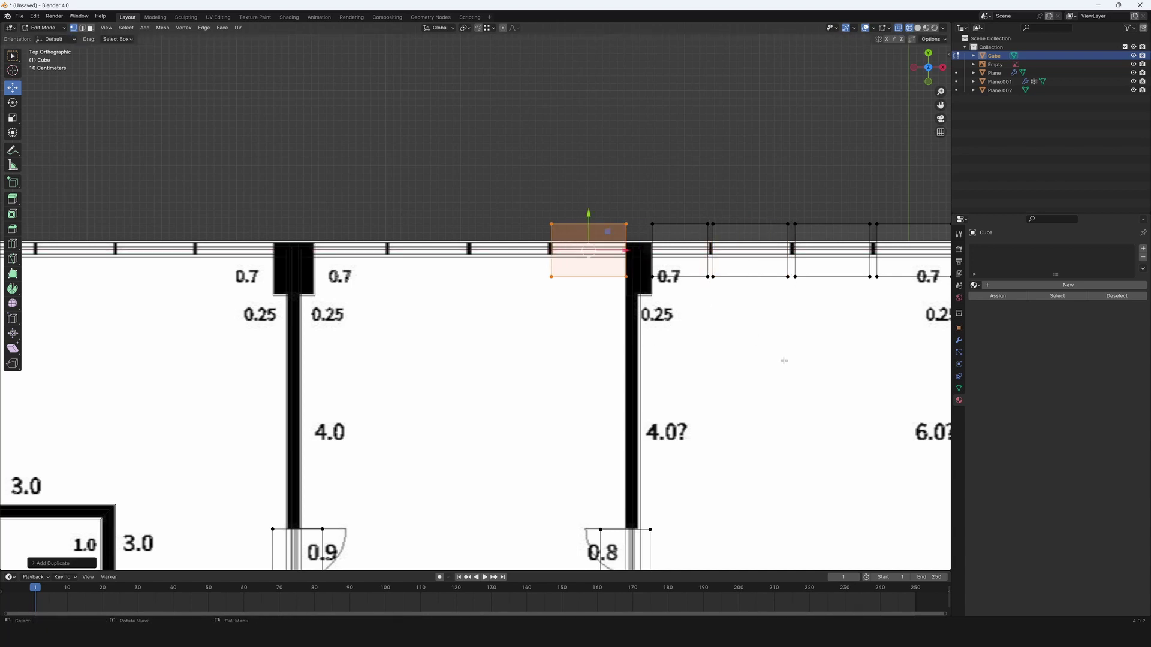
key("shift+d")
left_click(656, 352)
scroll(600, 324, "up", 3)
scroll(594, 312, "down", 3)
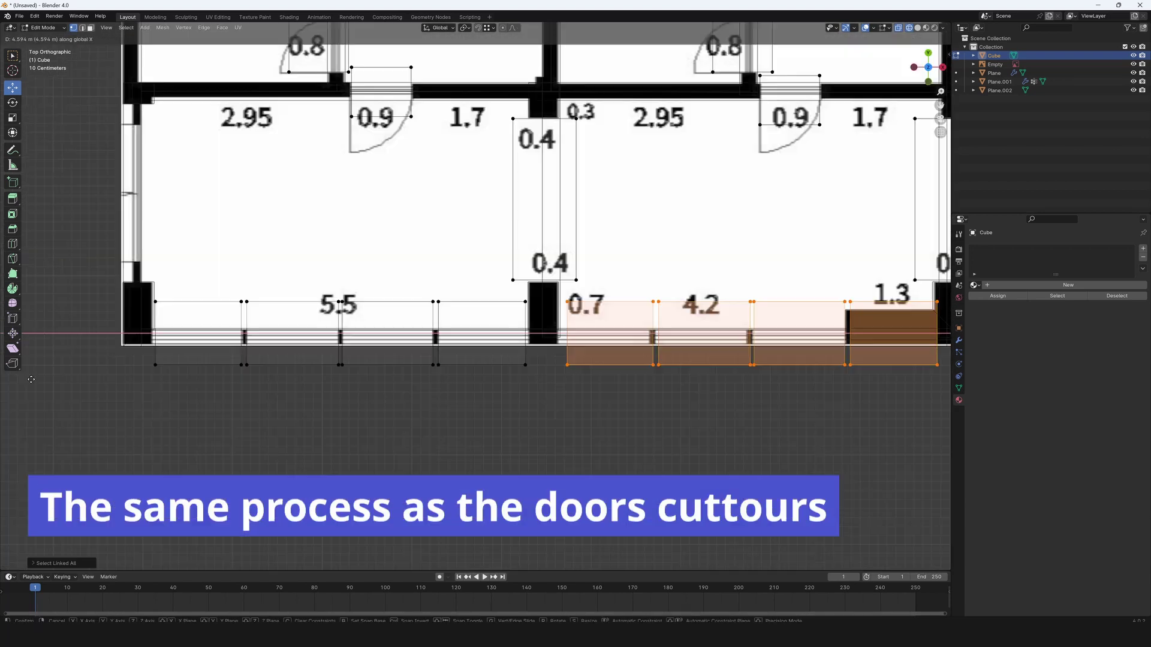
Select the whole linked cutout block and move it along the X axis toward the bottom wall.
key("ctrl+l")
key("g")
key("x")
left_click(752, 404)
middle_click_drag(751, 405, 488, 404, "shift")
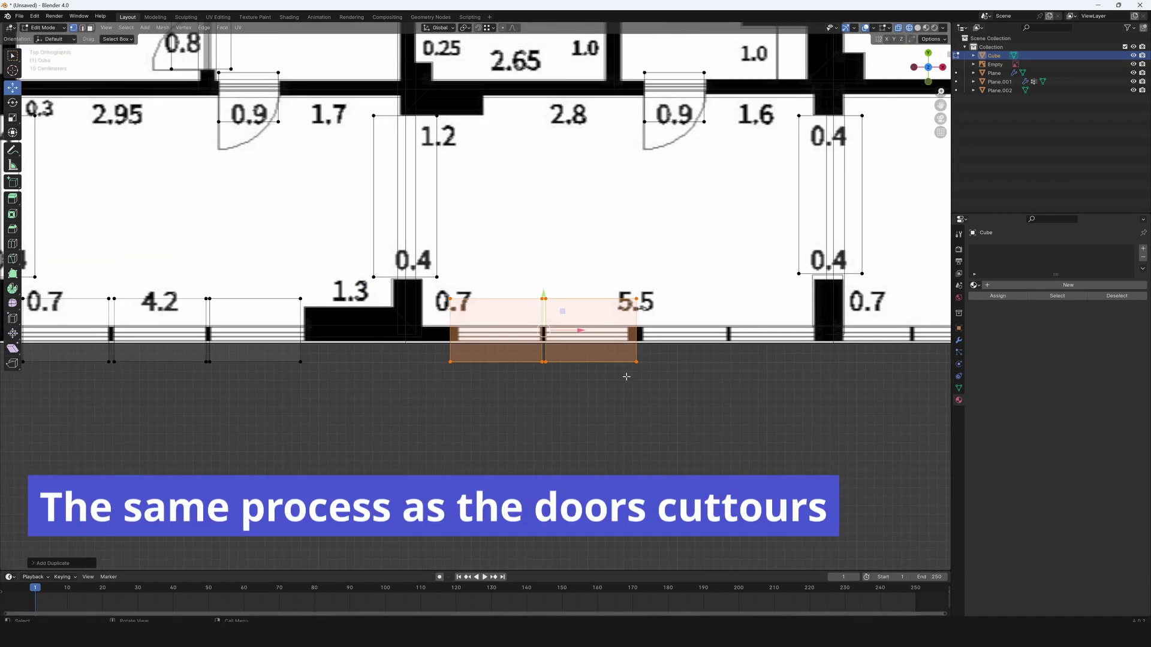
scroll(488, 405, "up", 3)
middle_click_drag(810, 473, 505, 470, "shift")
Duplicate the cutout blocks beside the 0.4 wall and again over the next windows along X.
key("shift+d")
left_click(702, 496)
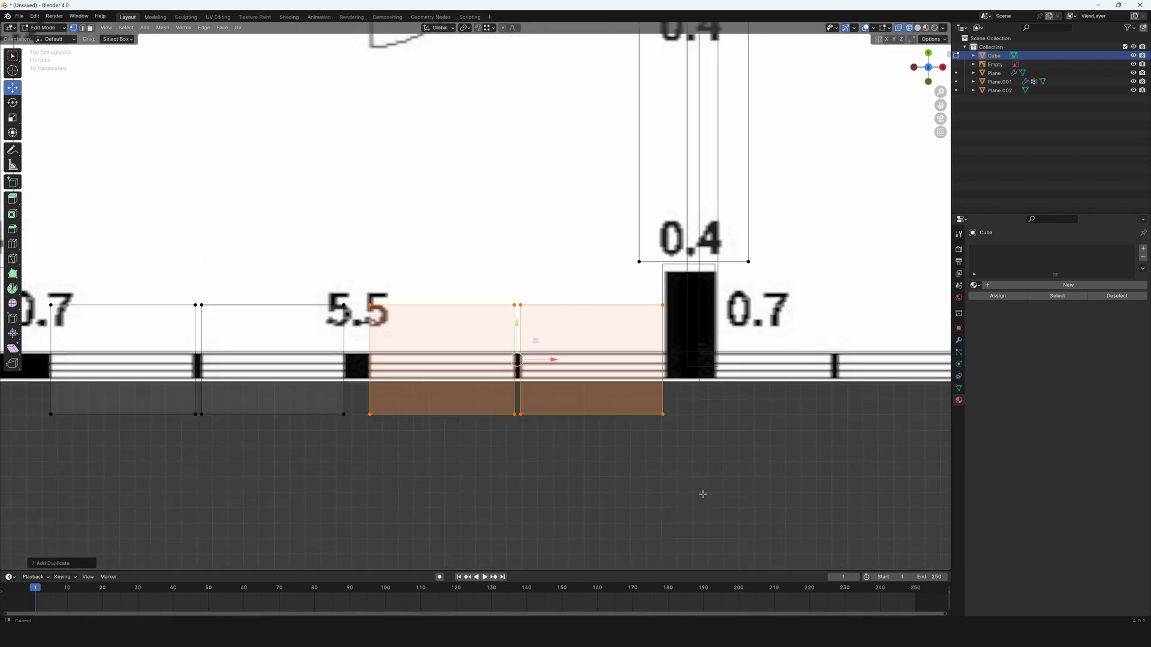
scroll(702, 497, "down", 2)
key("shift+d")
key("x")
left_click(520, 393)
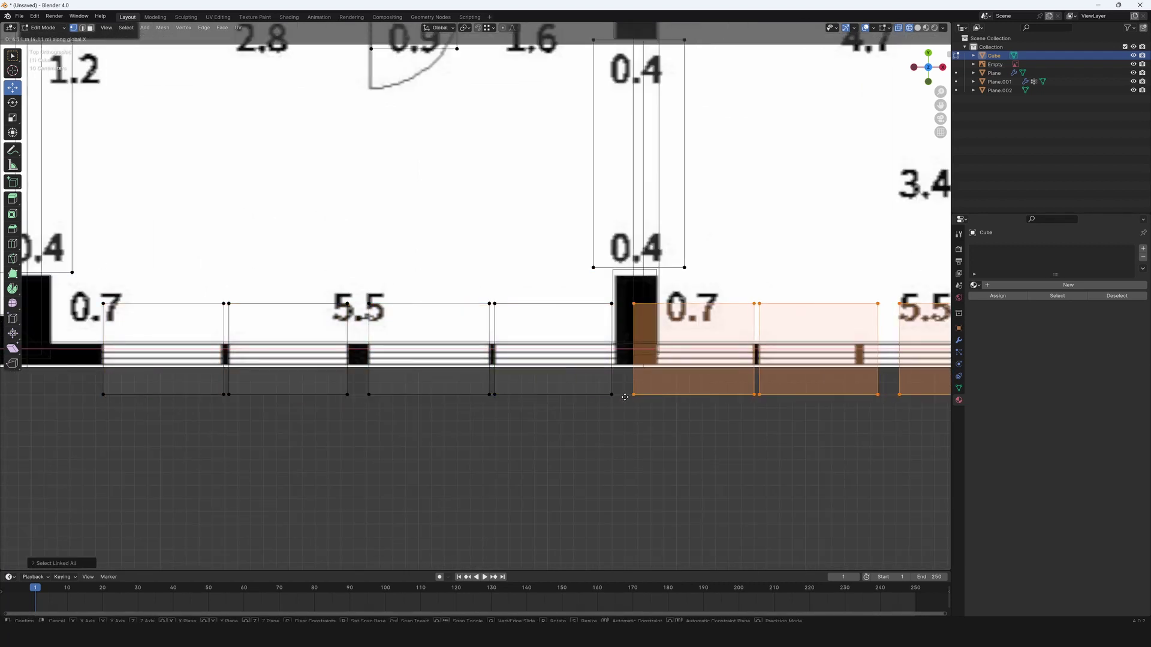
left_click(664, 391)
middle_click_drag(896, 348, 607, 370, "shift")
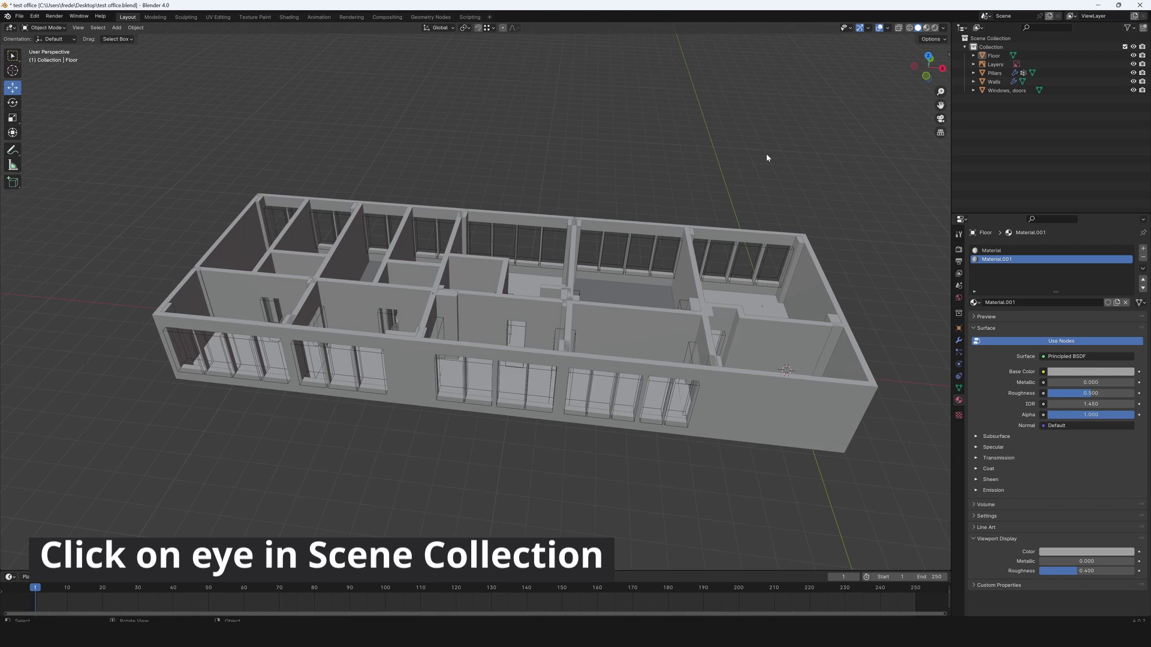
Hide the Windows, doors and Layers objects, and give Walls the material named Material.
left_click(1133, 90)
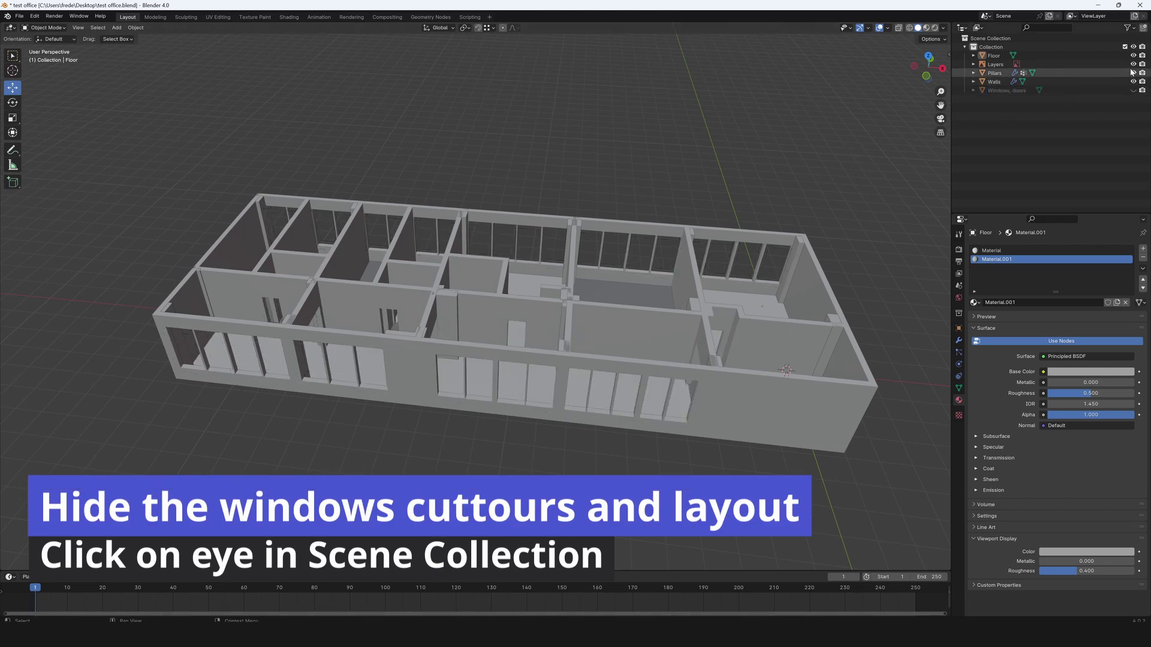
left_click(1132, 64)
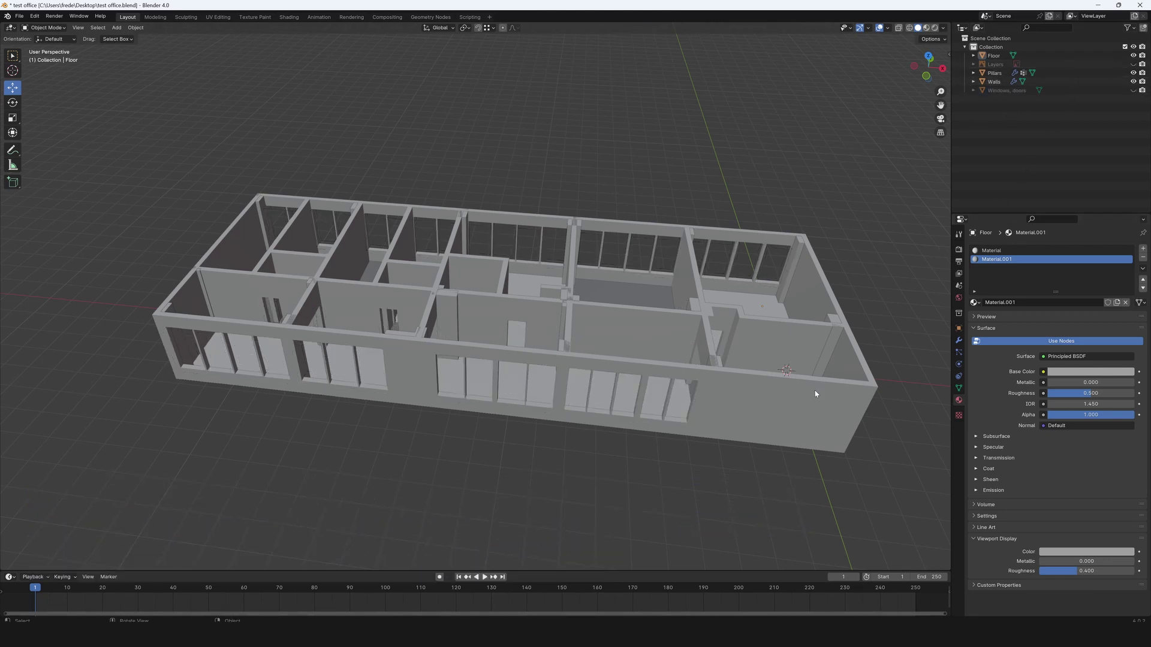
left_click(994, 81)
left_click(975, 285)
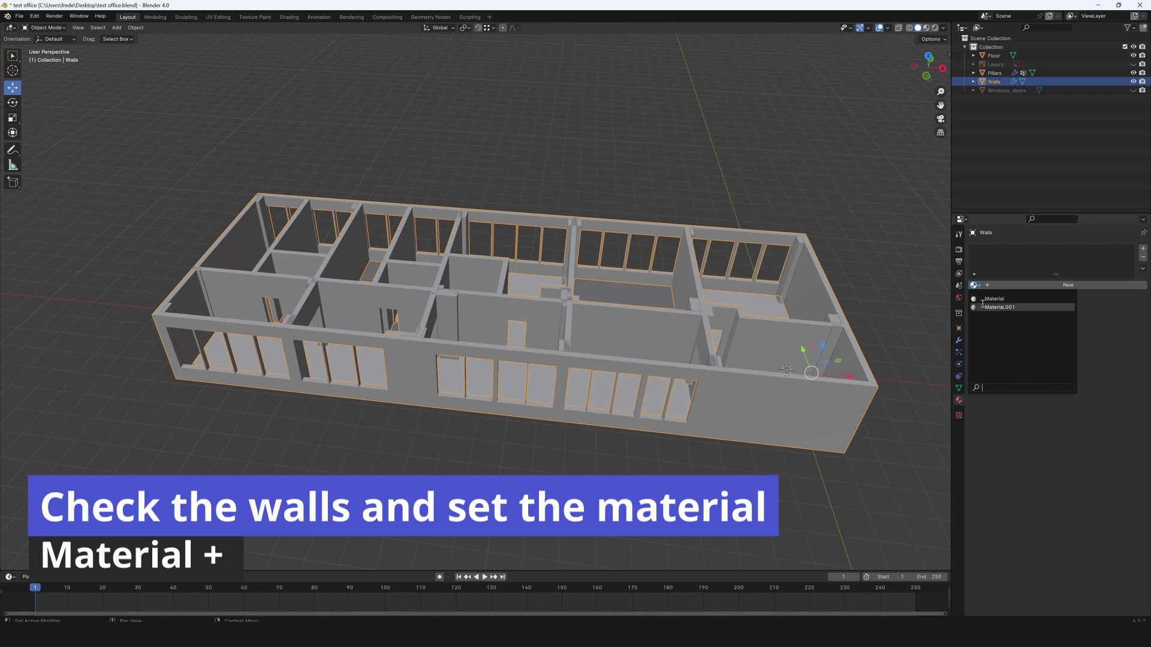
left_click(992, 299)
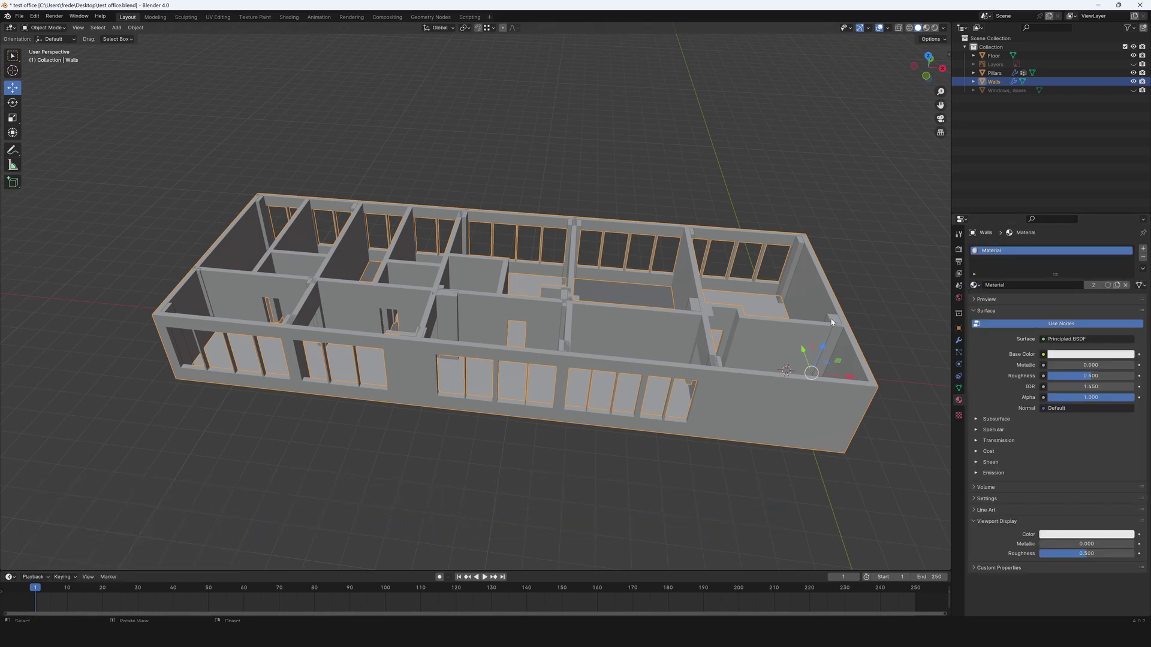
Apply the same Material to the Pillars object.
left_click(831, 322)
left_click(974, 286)
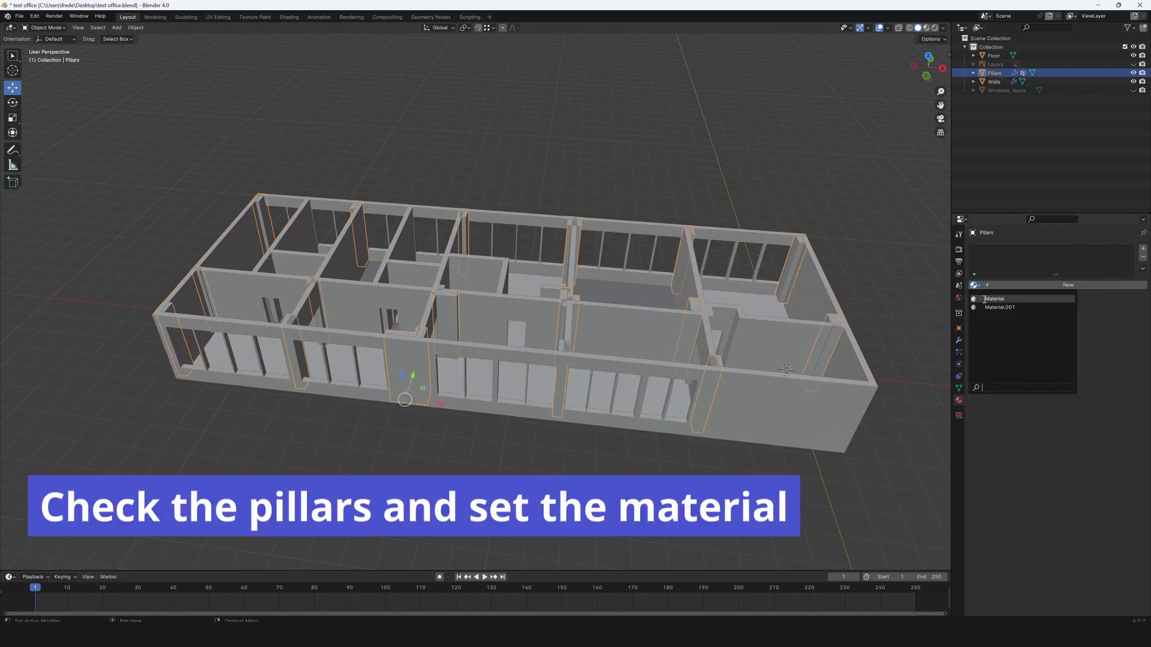
left_click(994, 299)
middle_click_drag(708, 274, 646, 419)
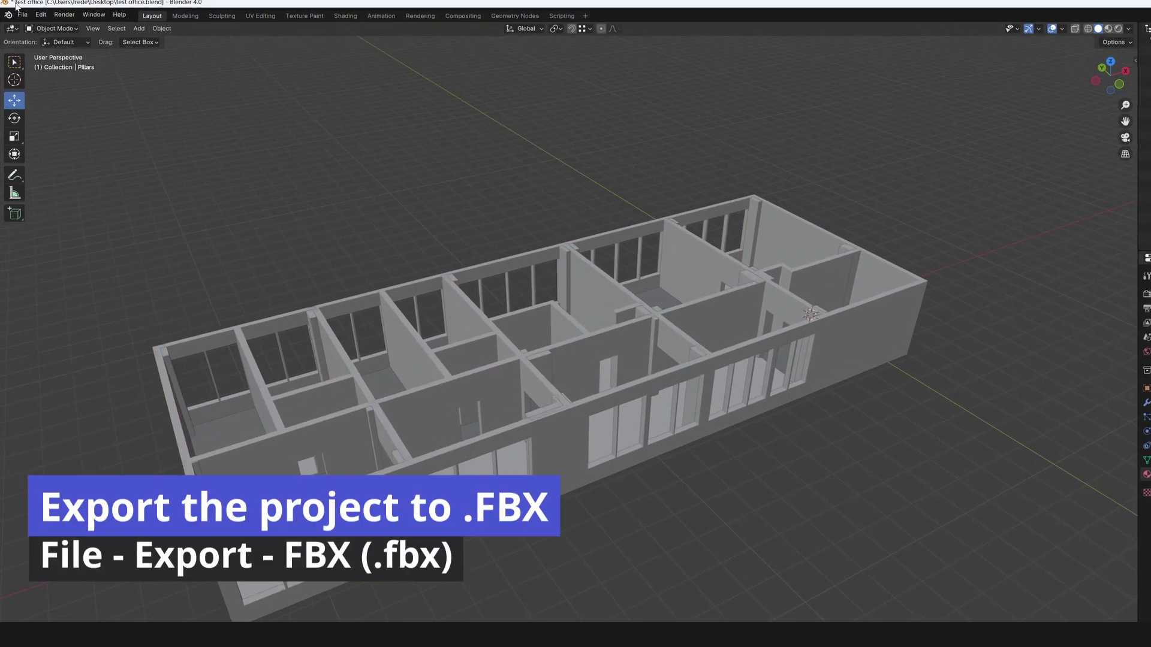
Start an FBX export limited to Selected Objects with Apply Scalings set to FBX Units Scale.
left_click(22, 14)
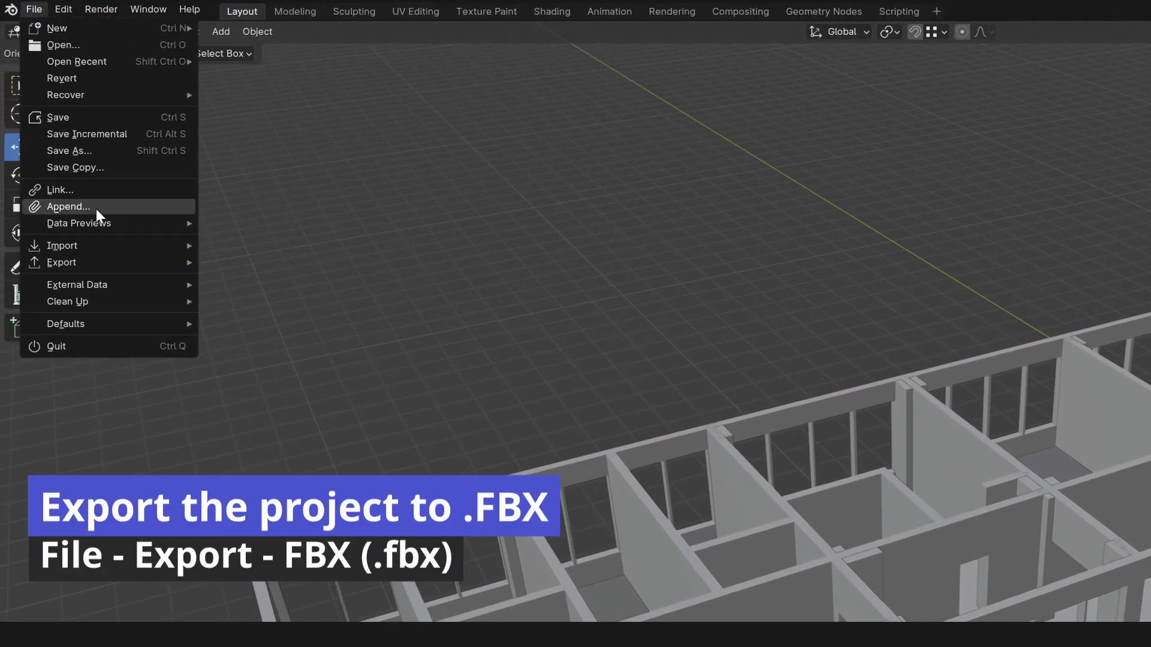
mouse_move(68, 178)
left_click(252, 412)
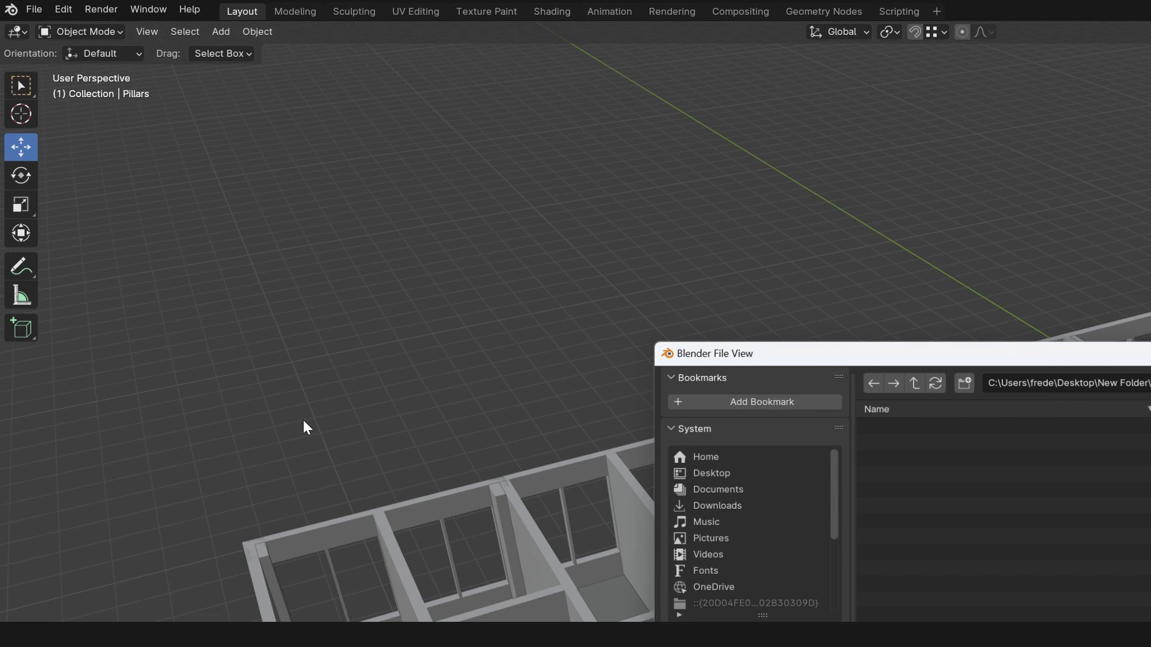
left_click(928, 234)
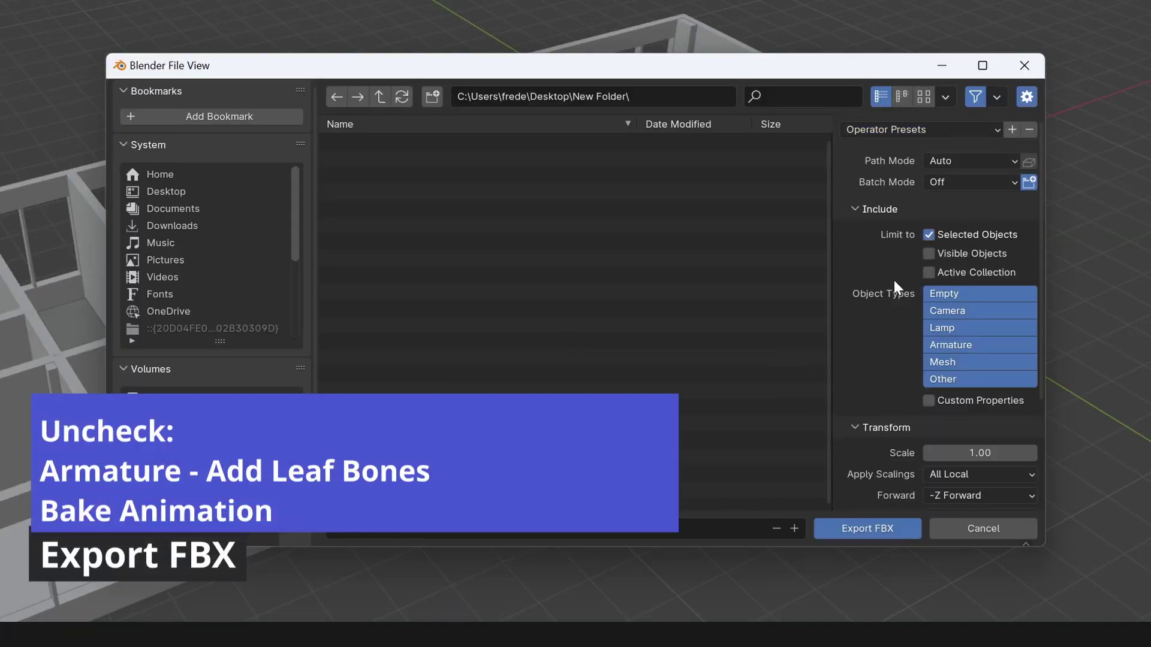
scroll(891, 292, "down", 4)
left_click(958, 367)
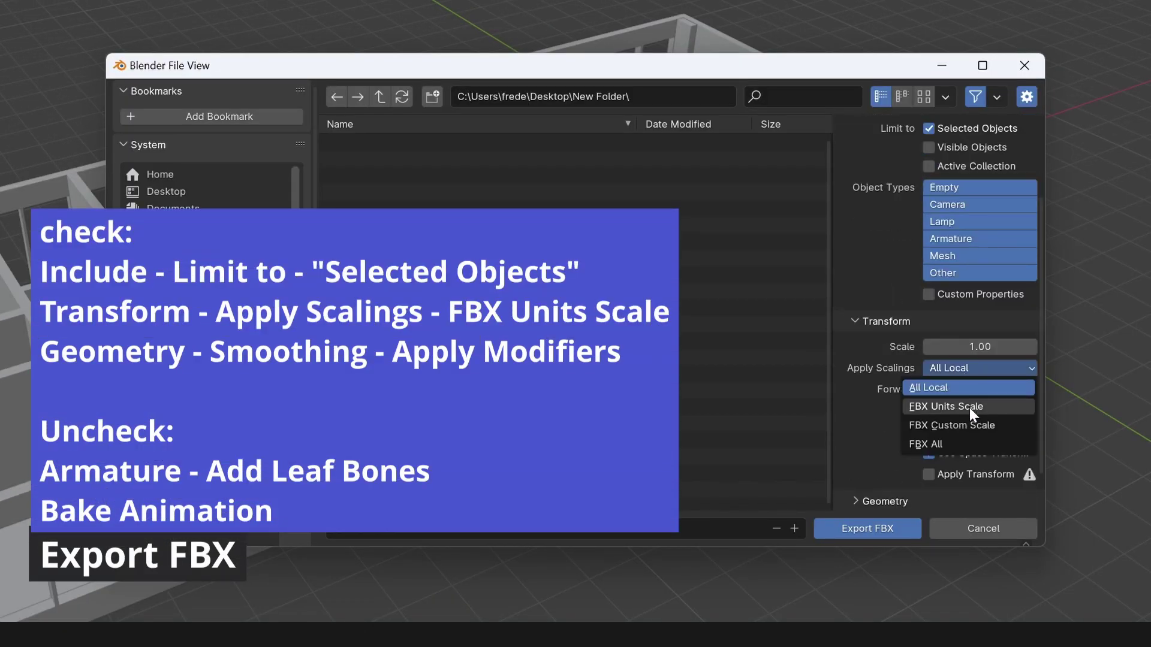
left_click(969, 405)
Expand and review the Geometry and Armature export settings.
scroll(874, 428, "down", 2)
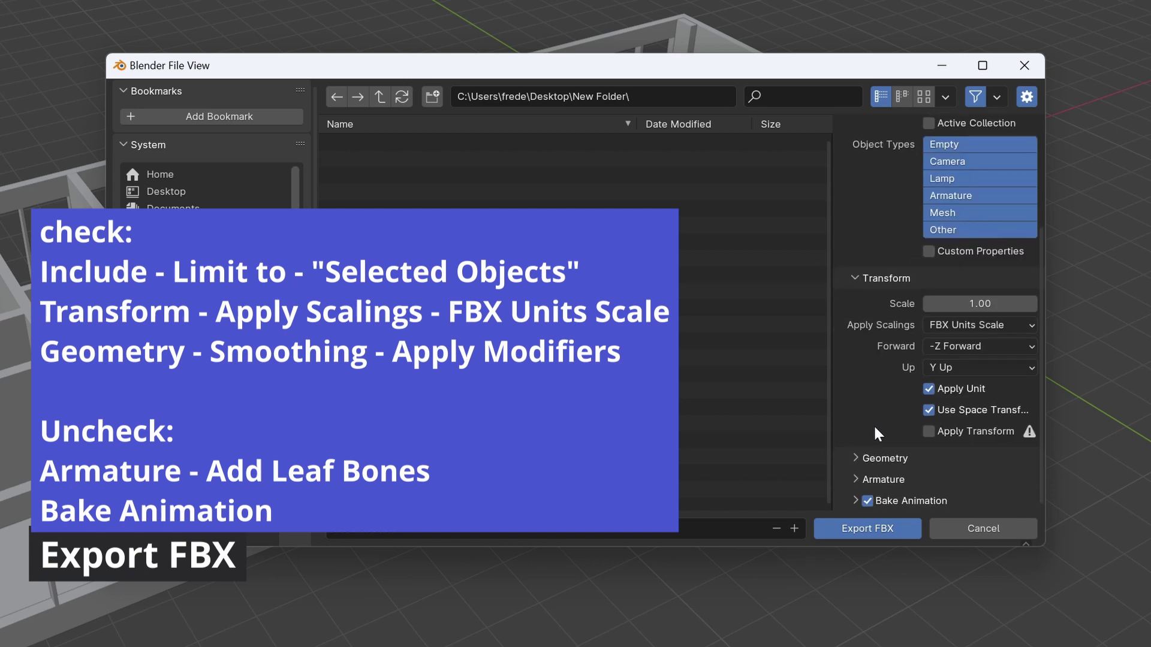
left_click(862, 465)
scroll(862, 462, "down", 6)
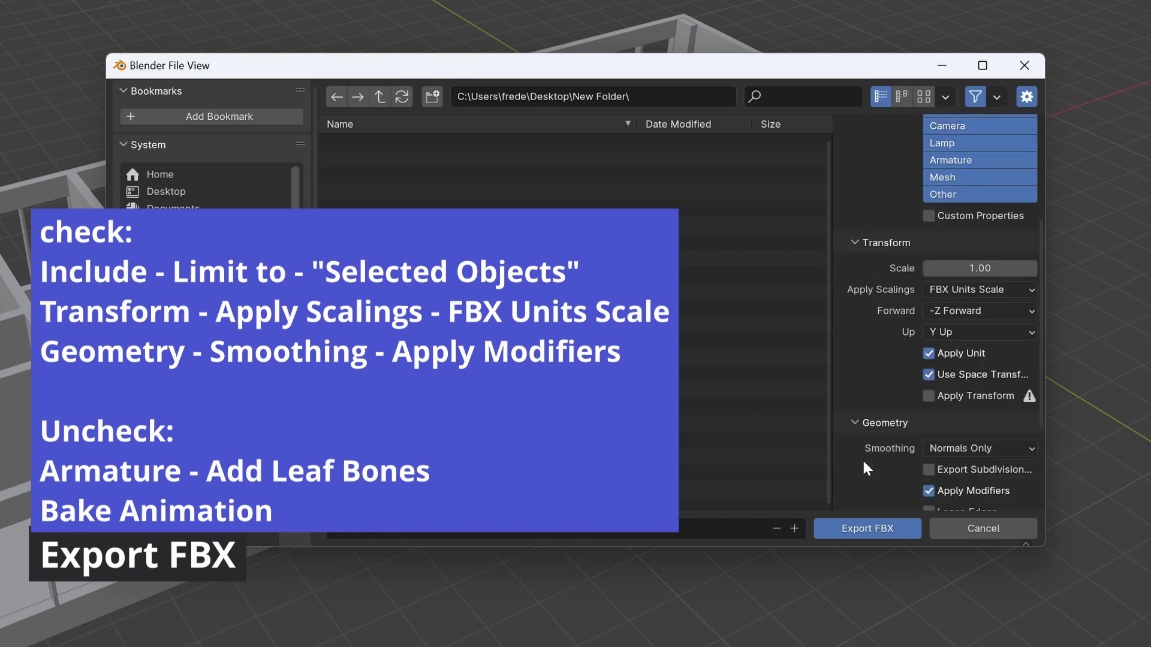
scroll(864, 461, "down", 2)
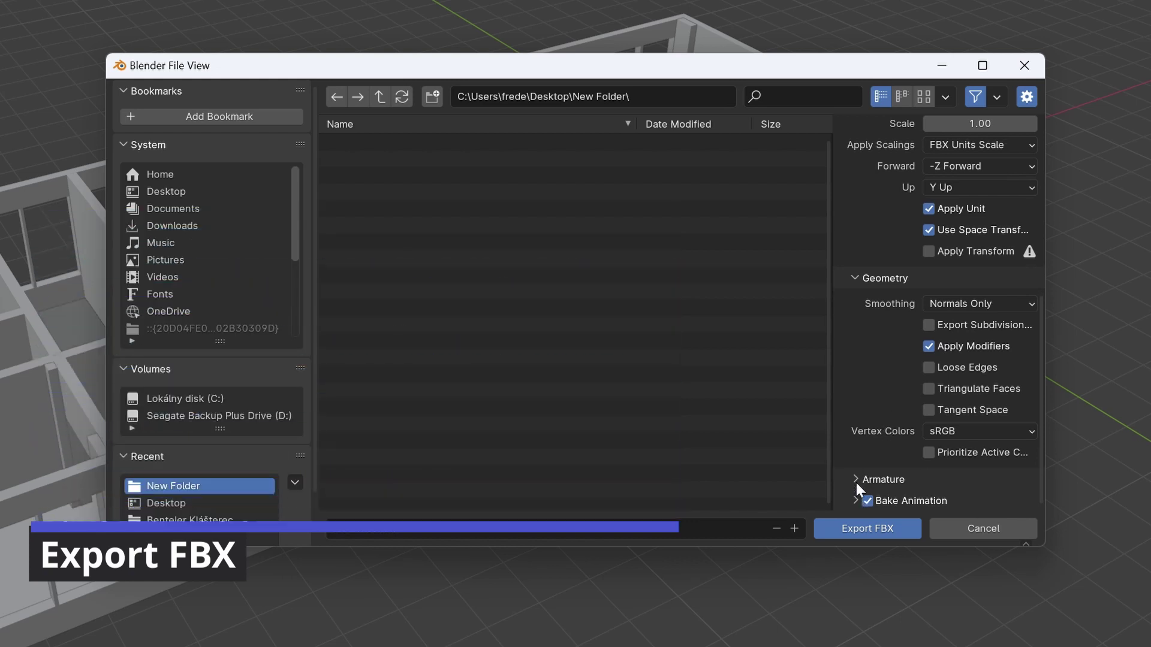
left_click(857, 483)
scroll(858, 477, "down", 5)
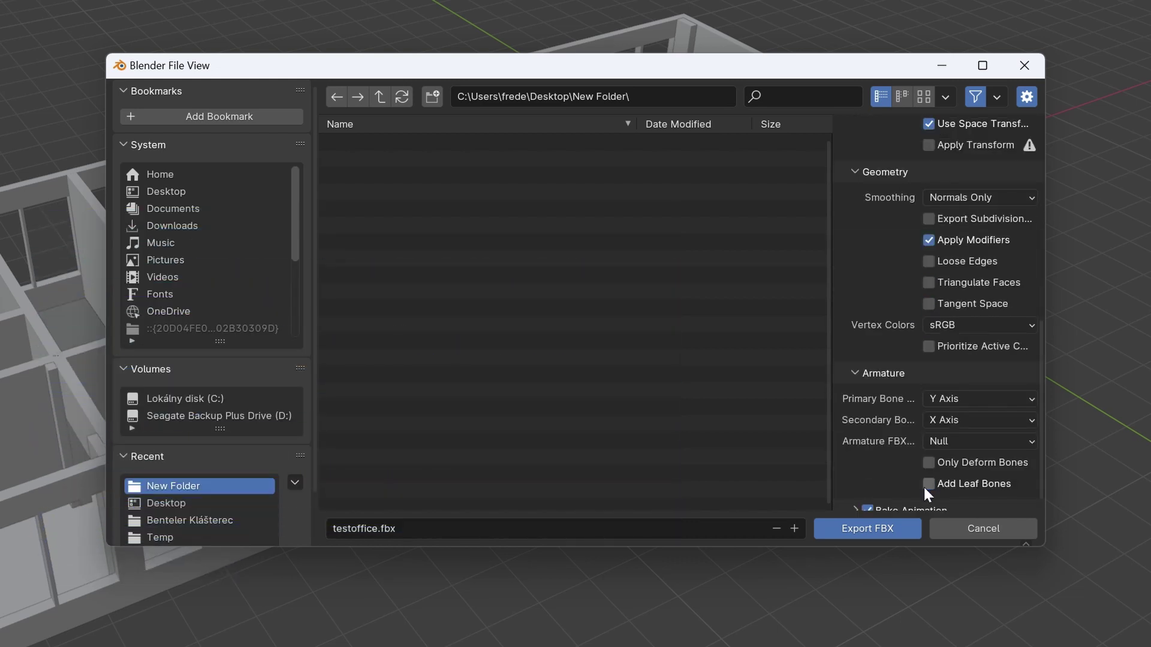
scroll(853, 459, "down", 1)
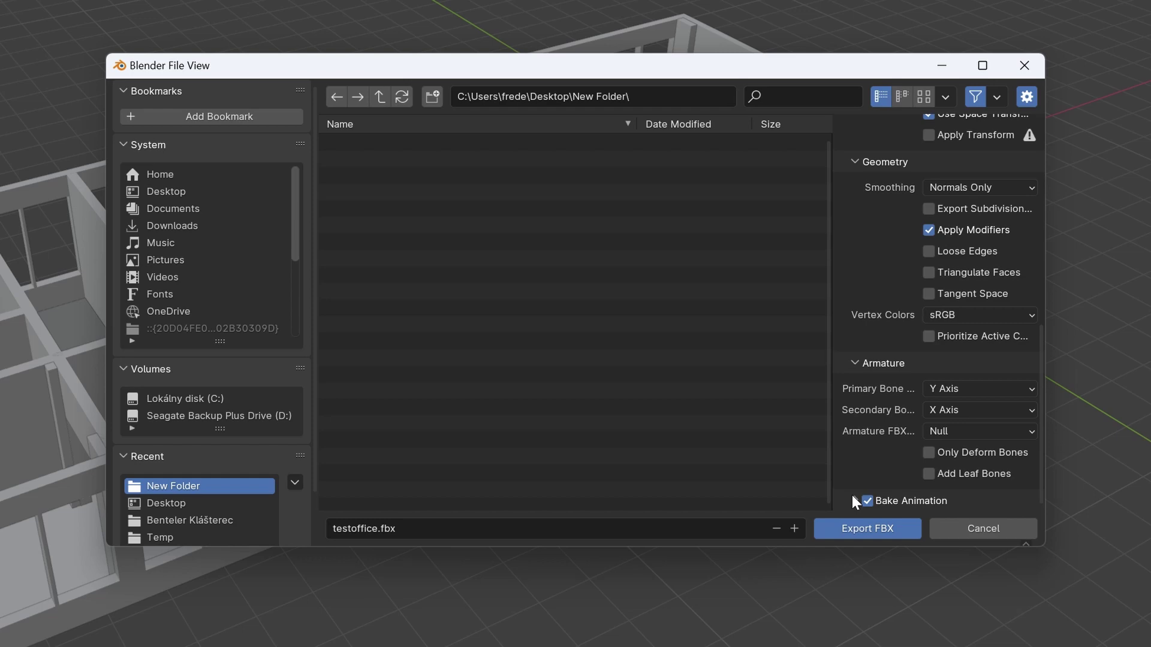
Export testoffice.fbx, then begin Twinzo registration with company name 'twi'.
left_click(903, 529)
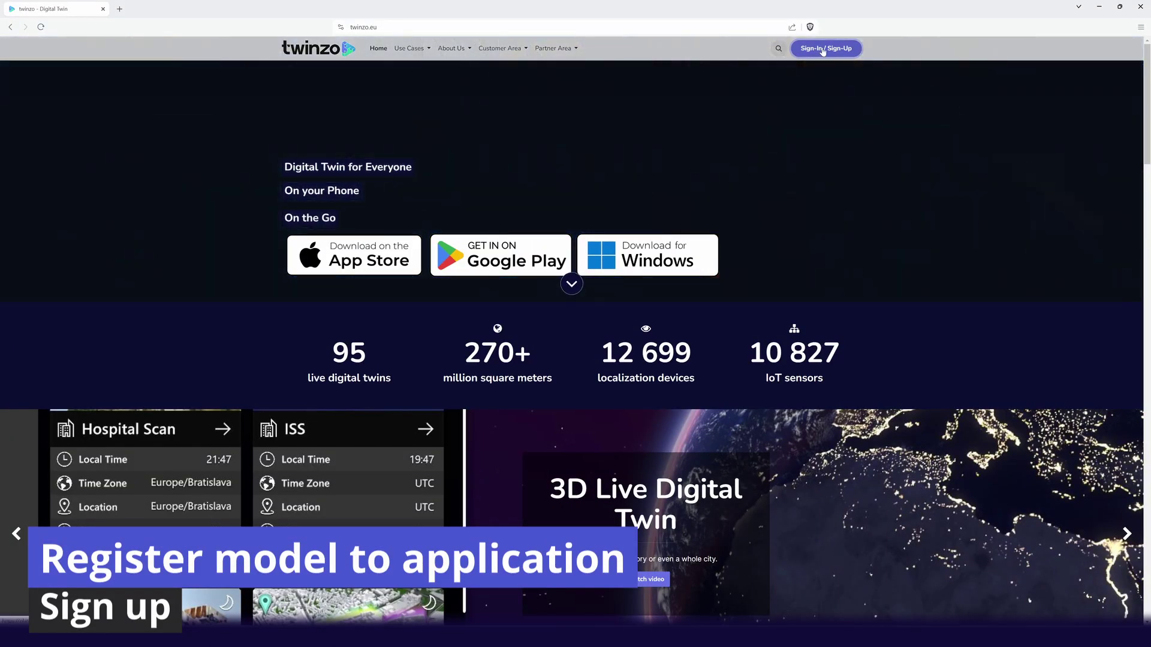
left_click(823, 48)
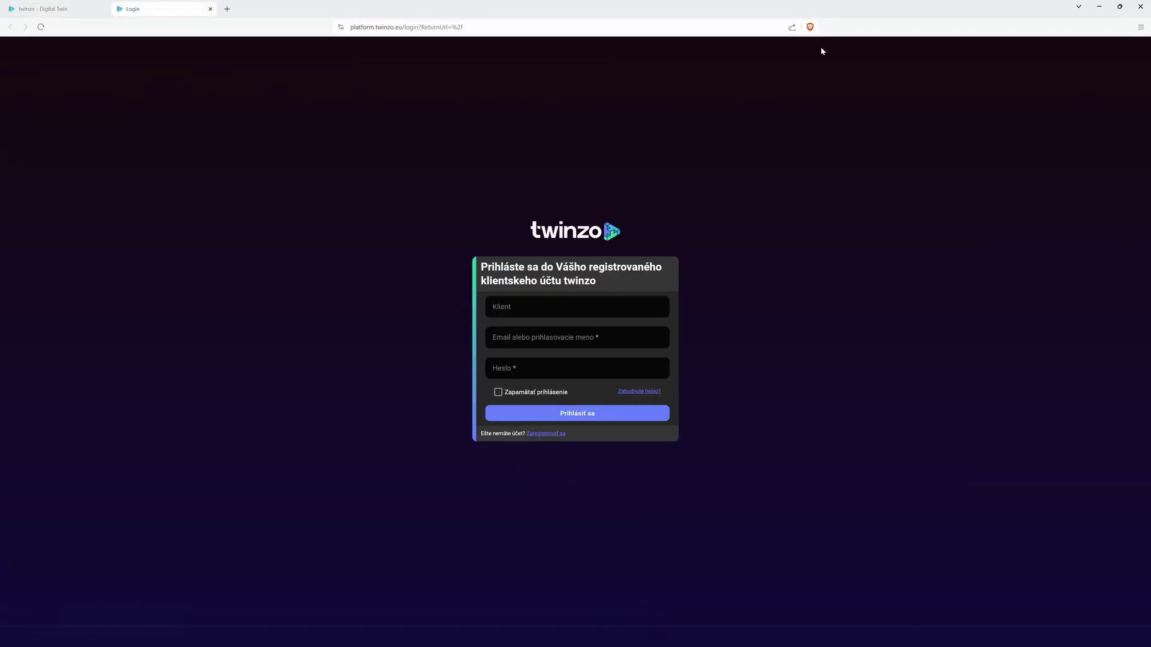
left_click(549, 438)
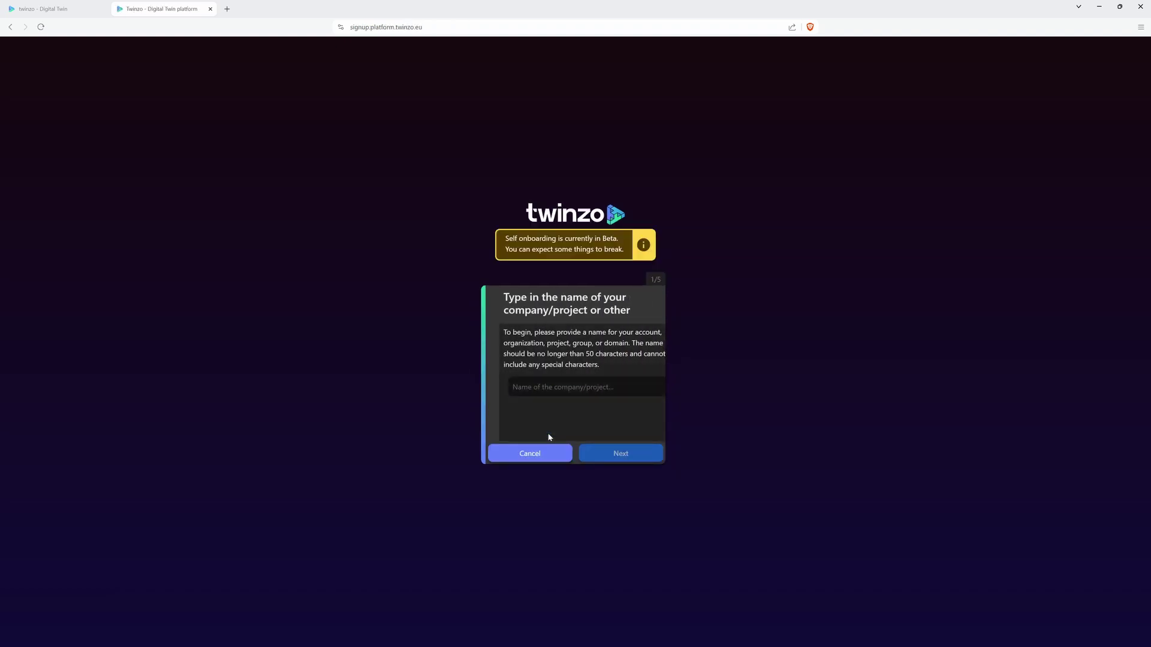
left_click(587, 387)
type("twinzotest2")
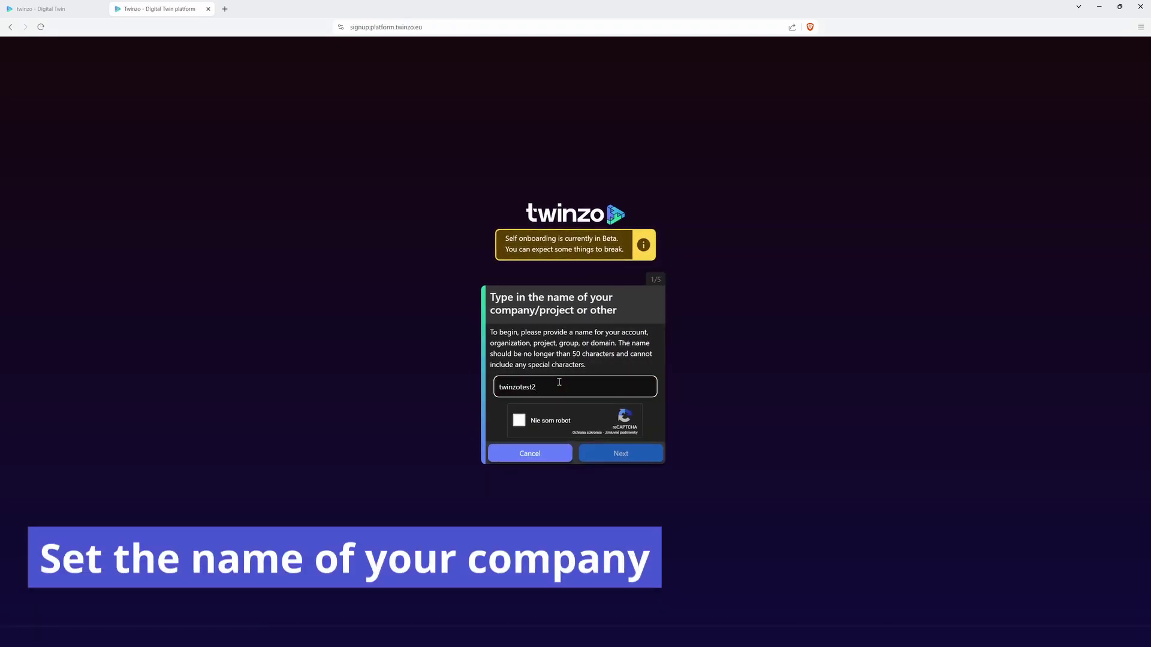
left_click(624, 451)
Name the digital twin 'Twinzo' and enter the account e-mail address.
left_click(595, 398)
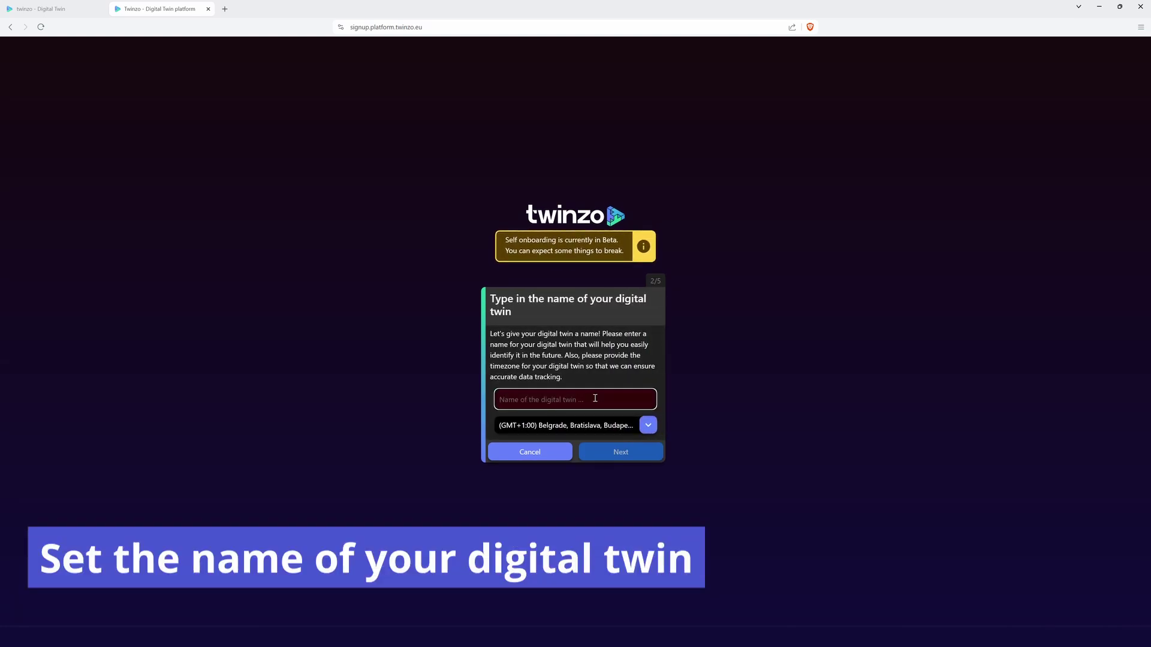
type("Twinzotest3")
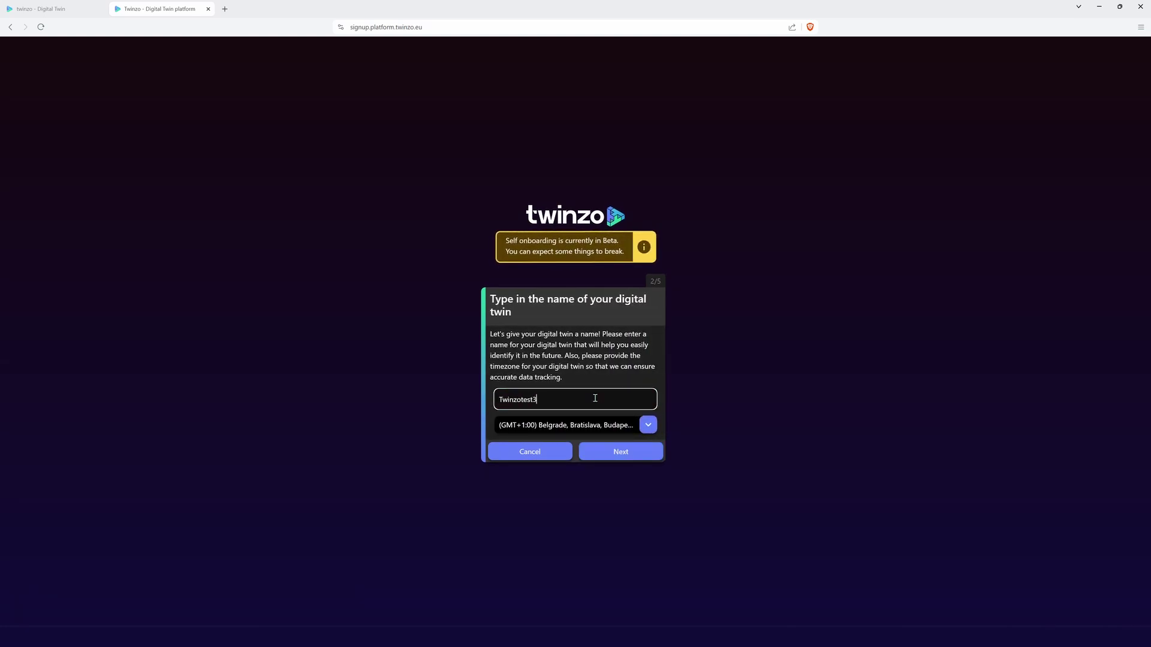
left_click(607, 450)
left_click(576, 418)
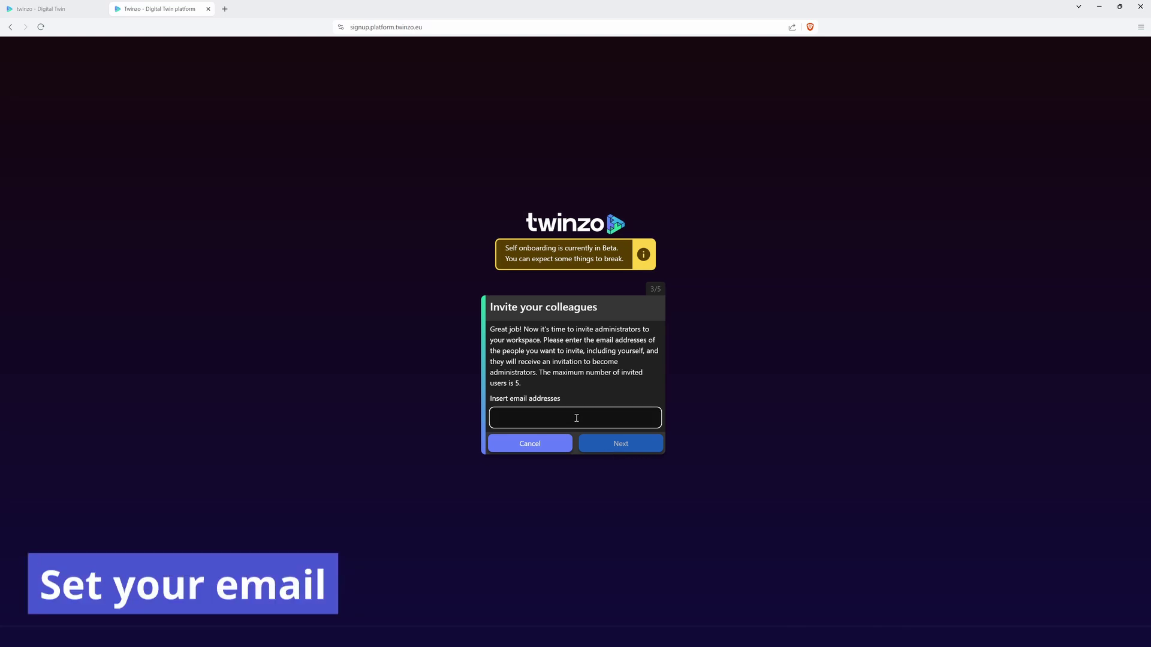
type("fr")
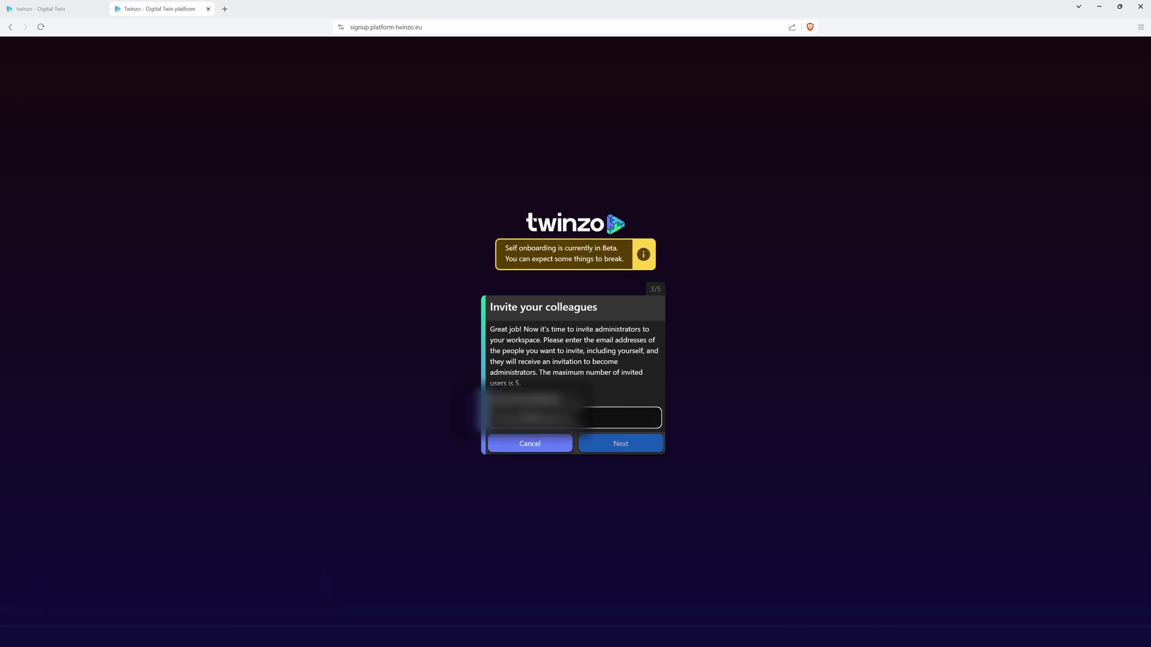
left_click(612, 444)
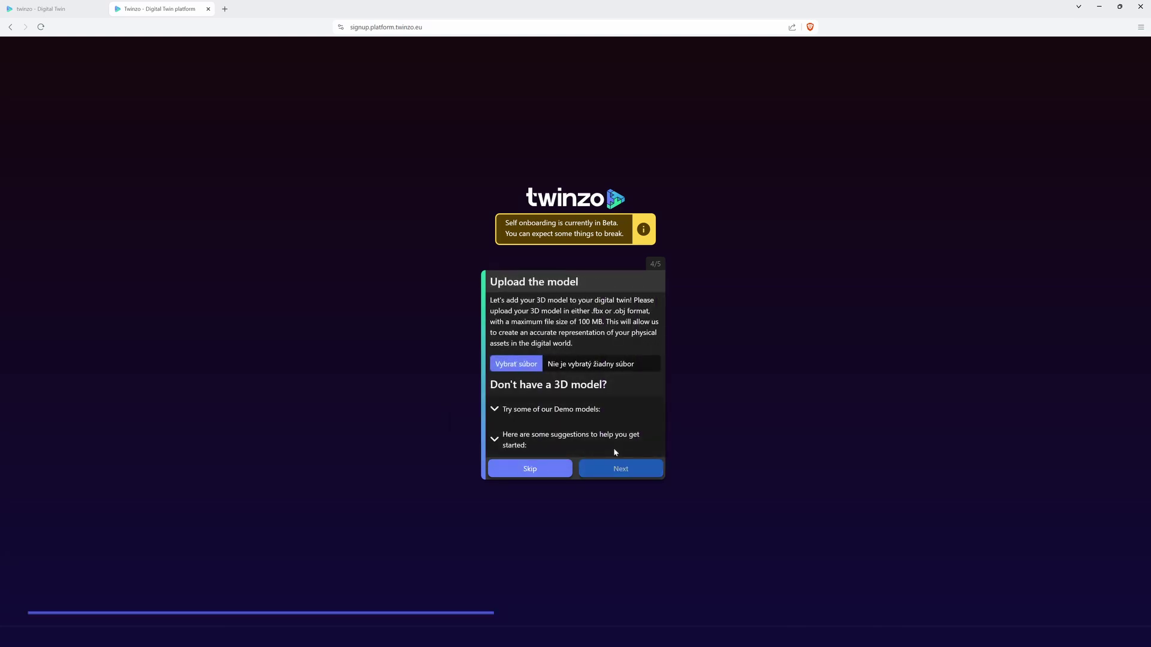
Upload testoffice.fbx, then complete registration from the emailed link with a login name and password.
left_click(521, 365)
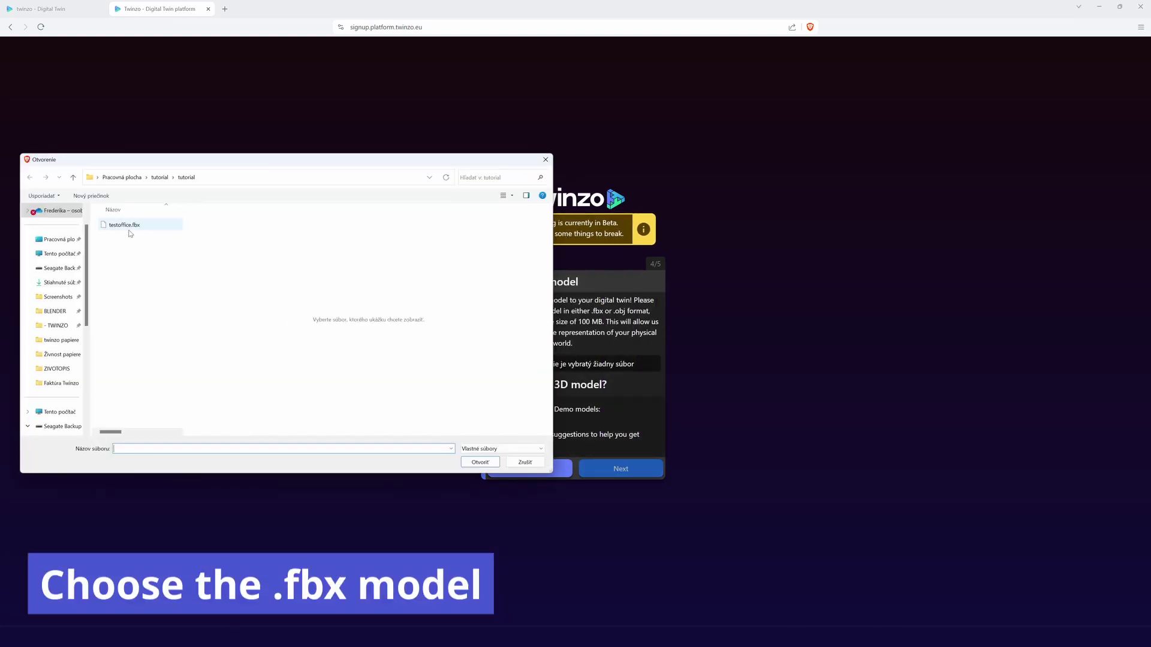
left_click(481, 462)
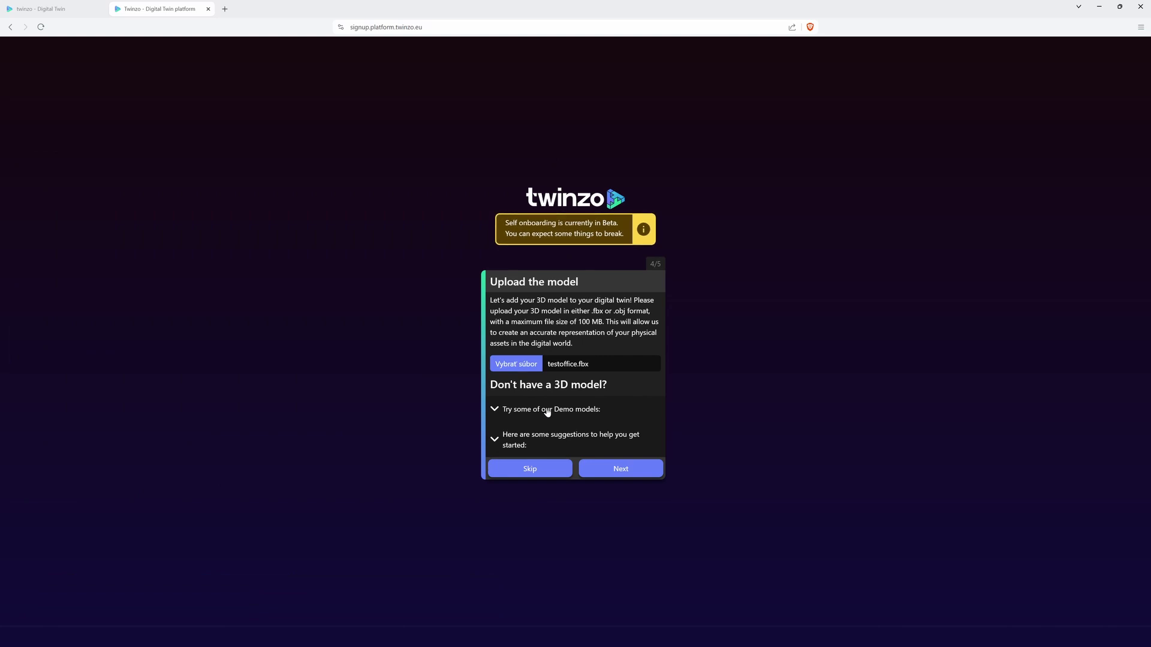
left_click(640, 471)
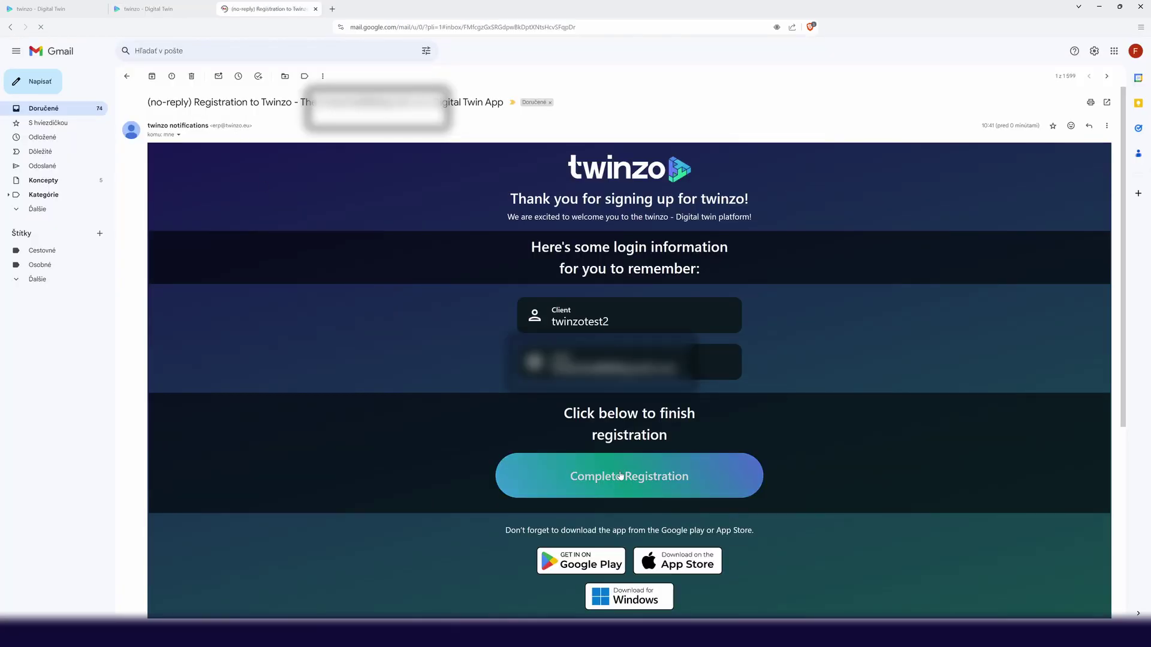
left_click(621, 477)
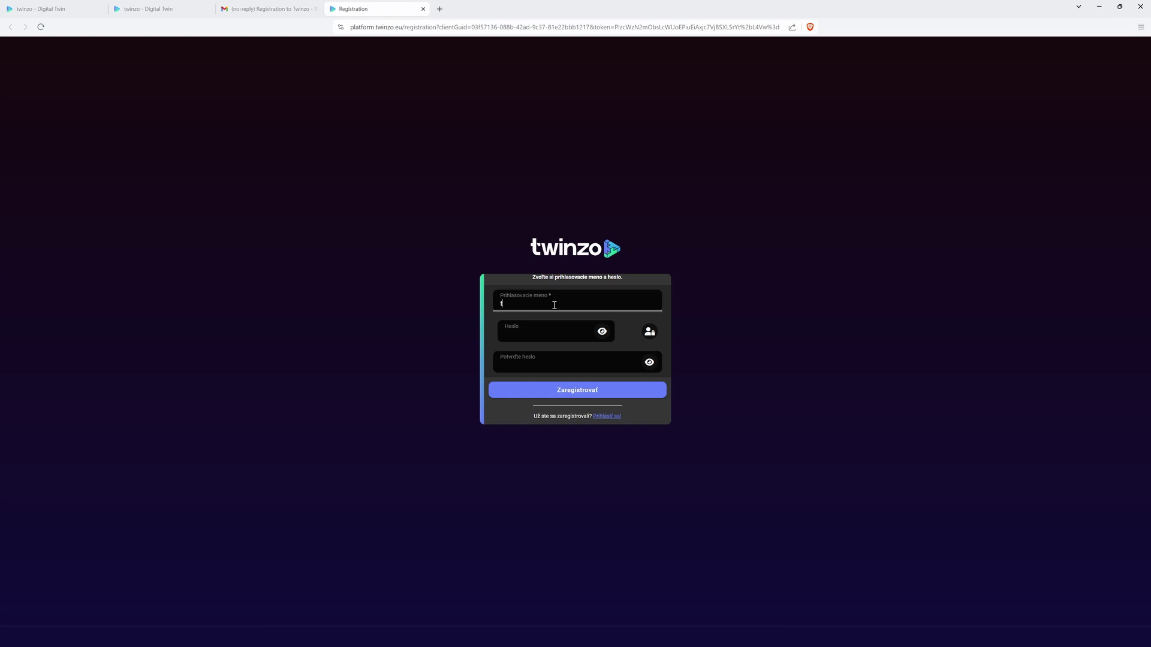
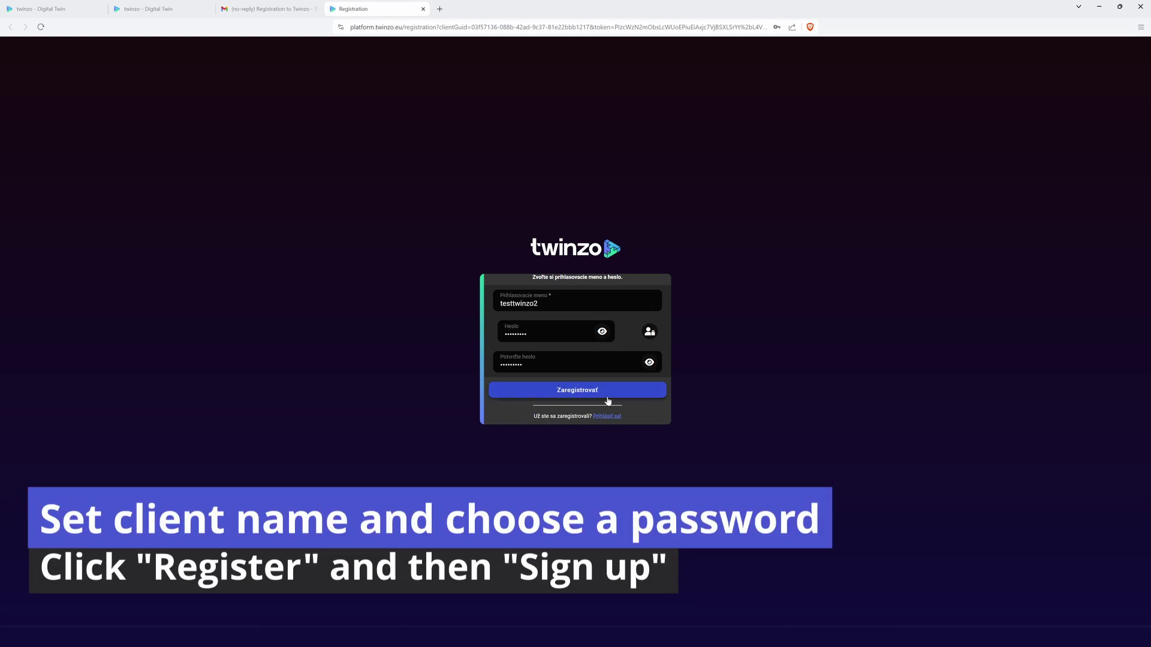
left_click(606, 390)
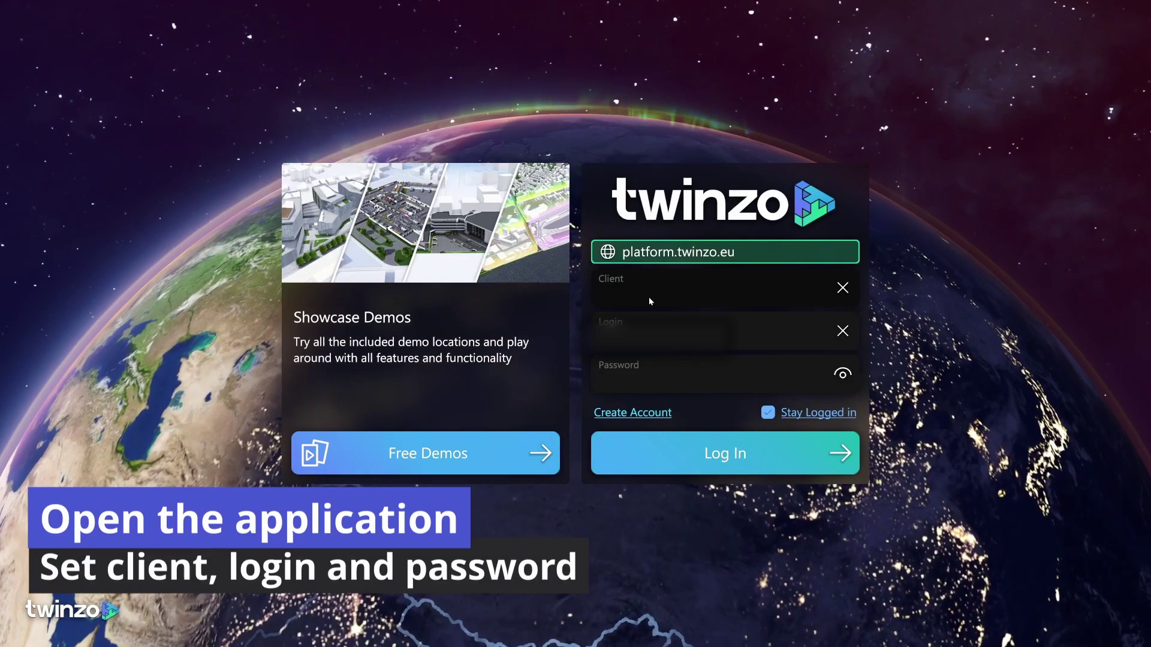
Log into the Twinzo app with client twinzotest2 and open the Twinzotest3 twin.
type("twinzotest2")
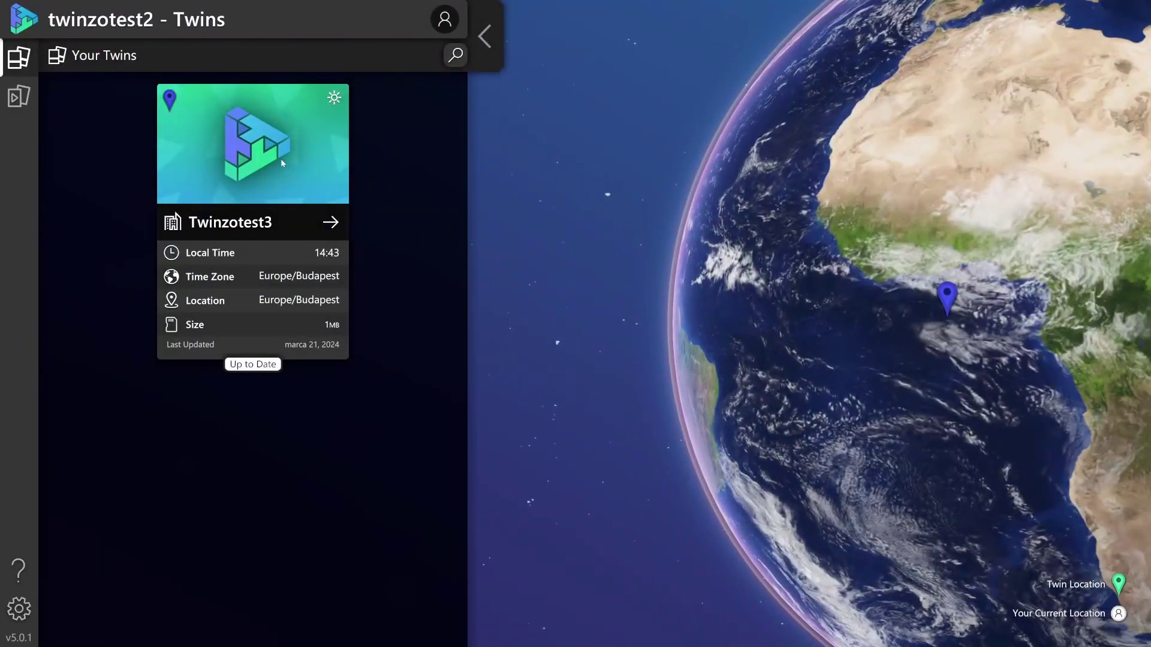
left_click(281, 159)
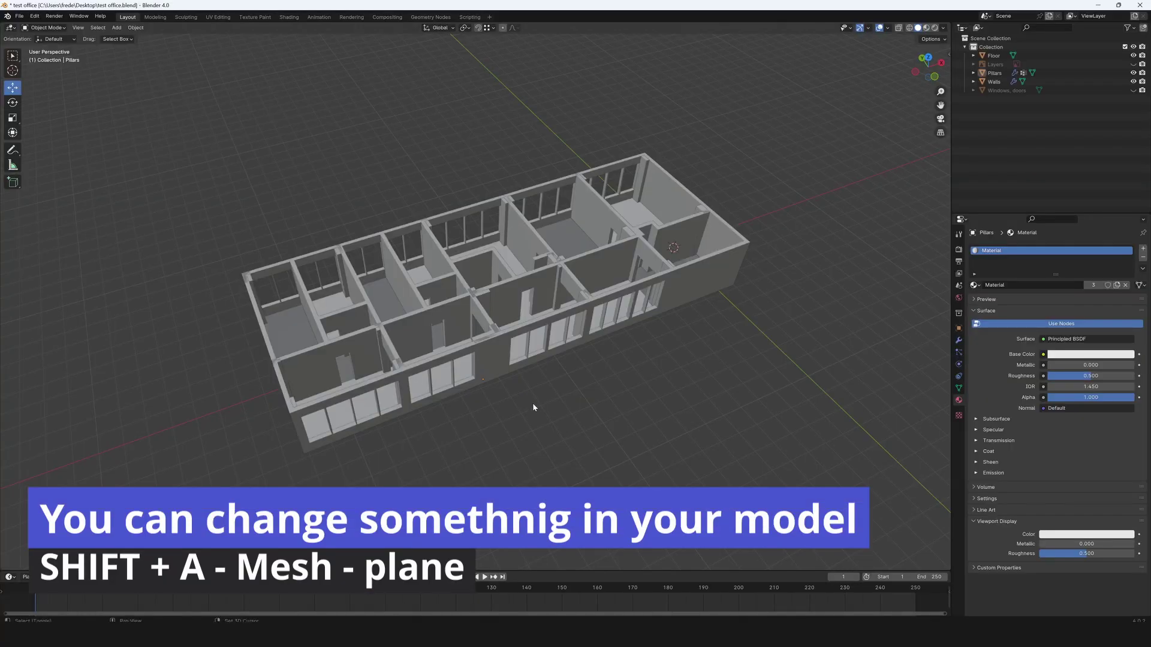
Add a plane mesh and move it just past the building's lower-left corner.
key("shift+a")
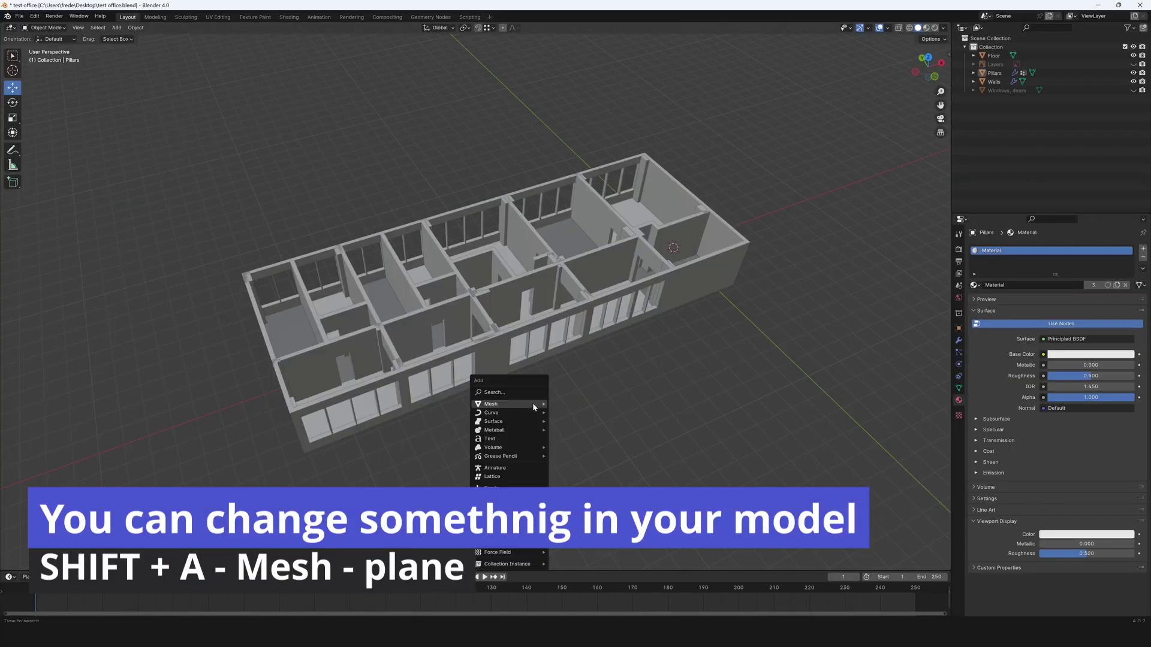
mouse_move(533, 403)
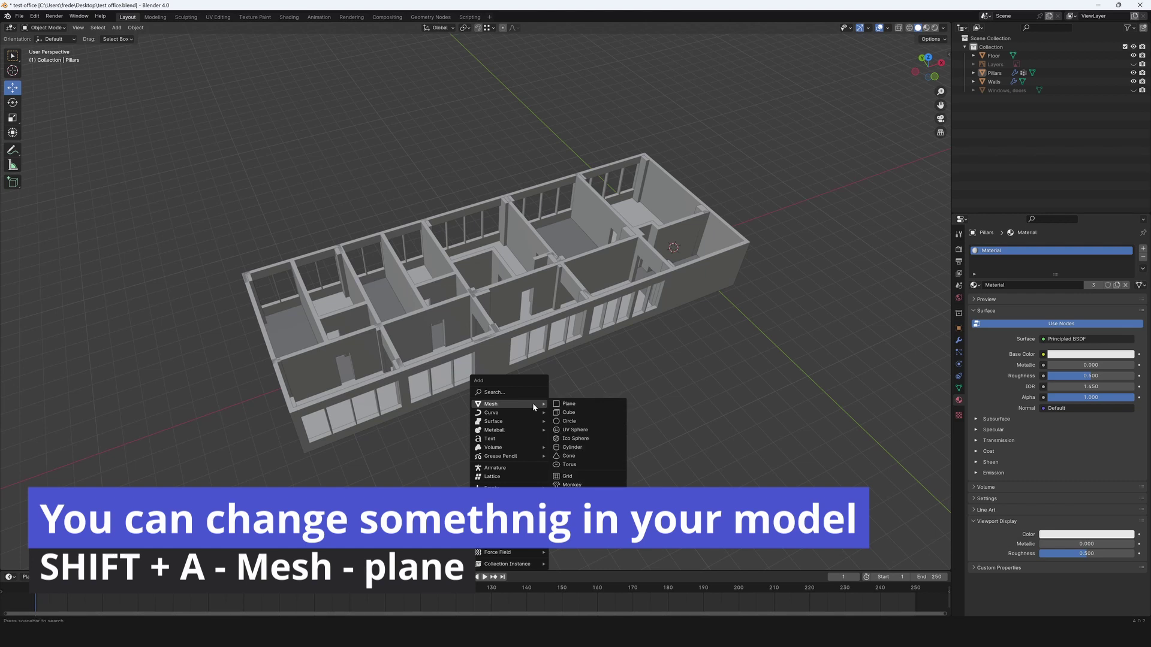
left_click(564, 405)
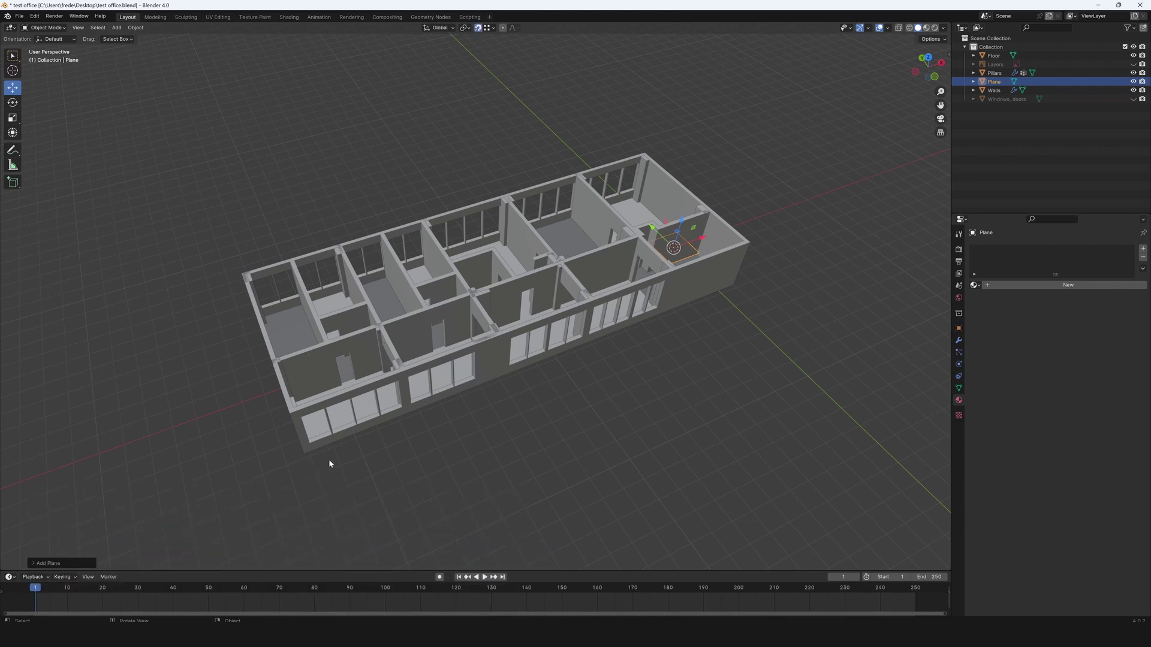
key("g")
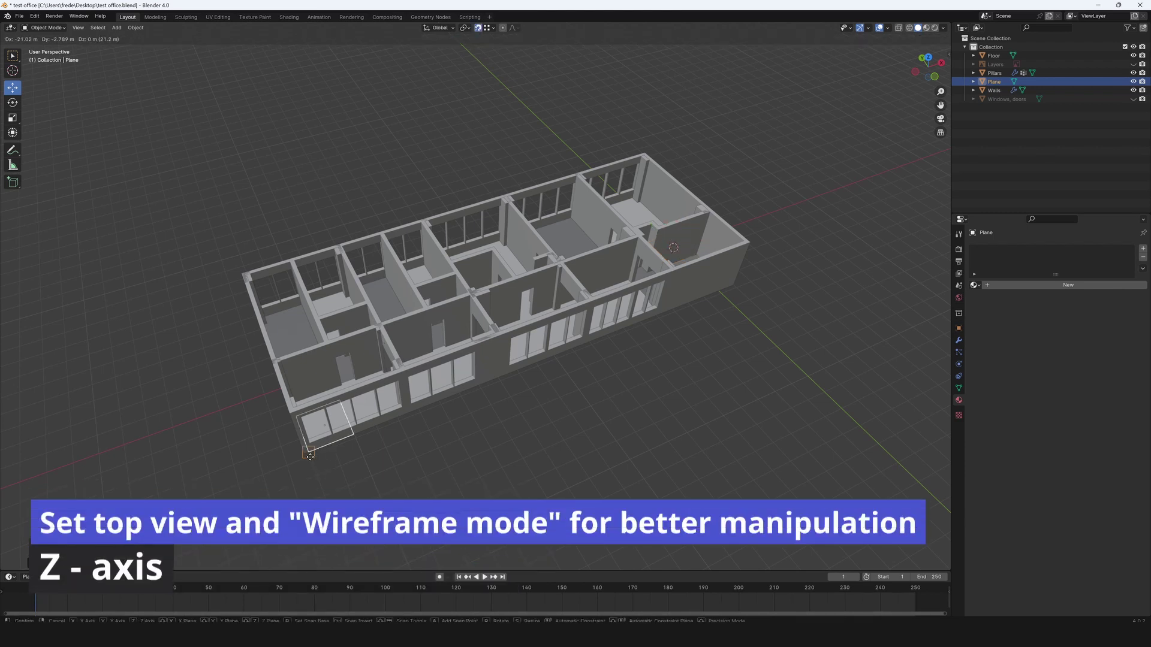
left_click(311, 455)
left_click_drag(350, 420, 303, 454)
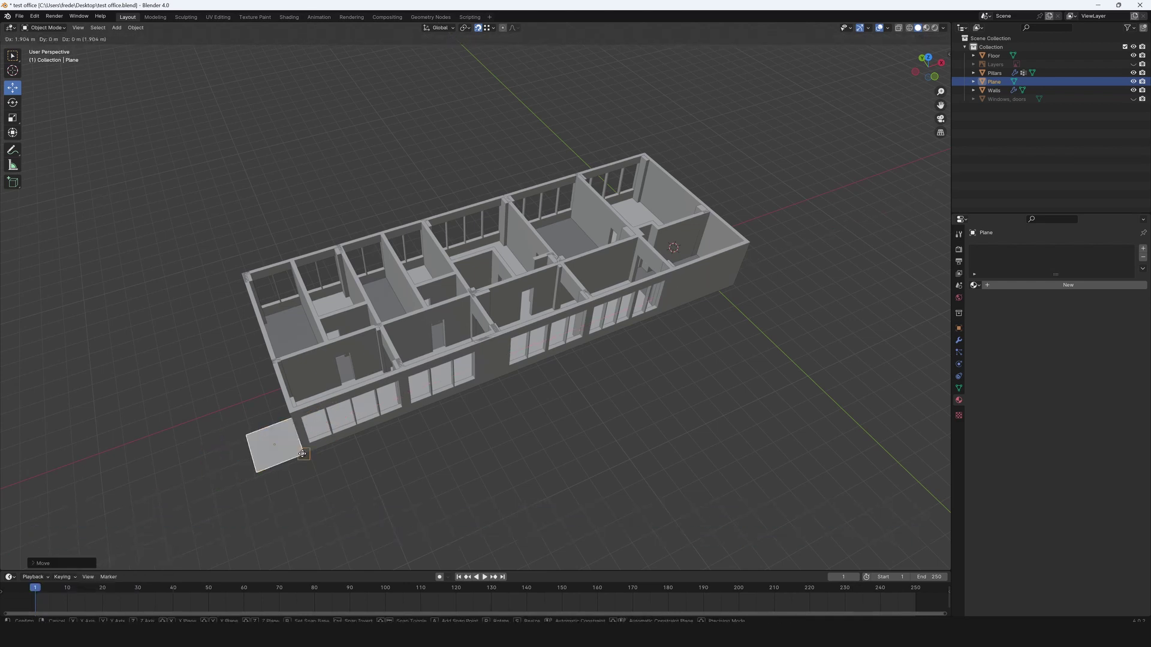
In top view and wireframe edit mode, extrude the plane along Y up the building's left side.
left_click(302, 455)
key("KP_7")
scroll(458, 299, "up", 4)
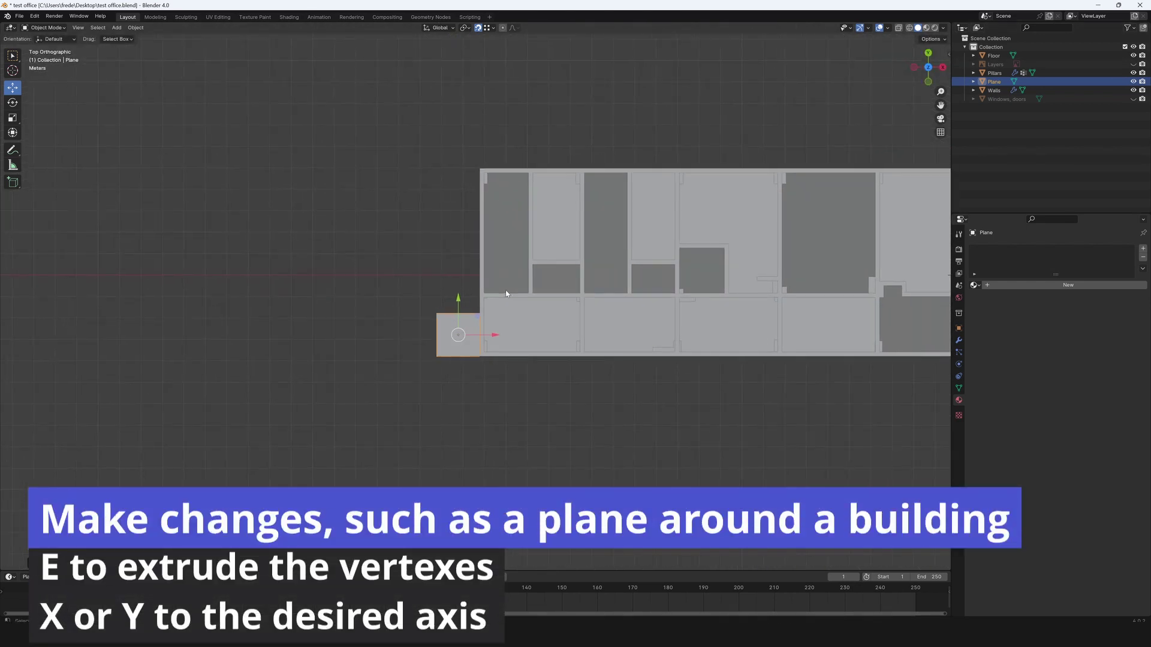
key("Tab")
left_click(909, 27)
key("e")
key("x")
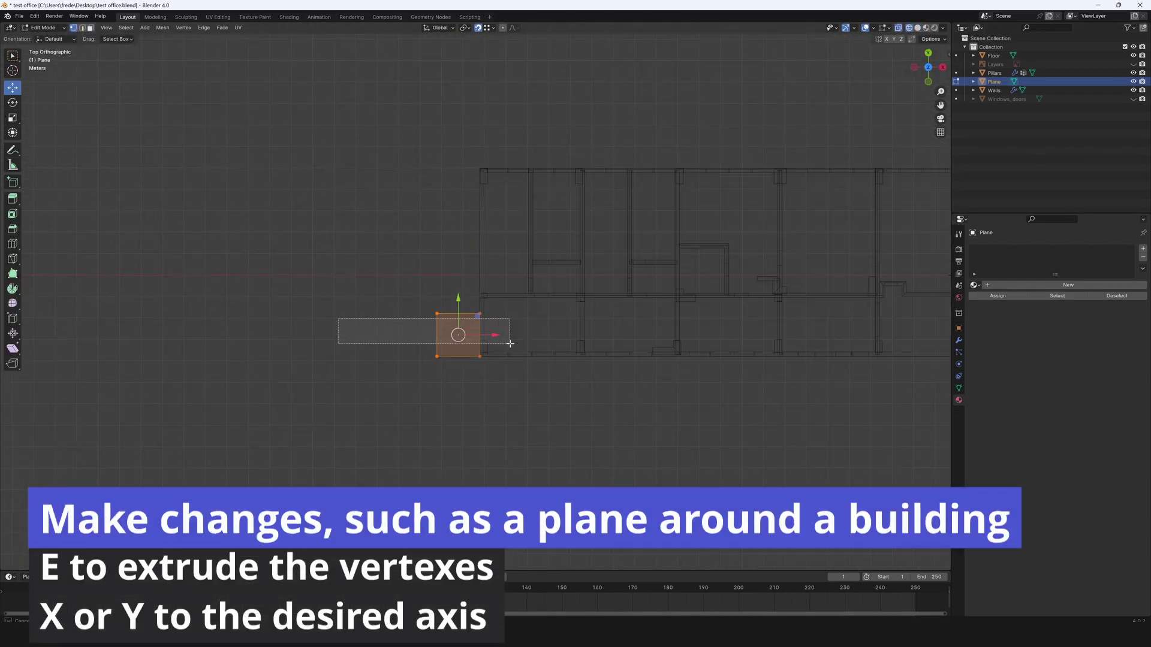
key("y")
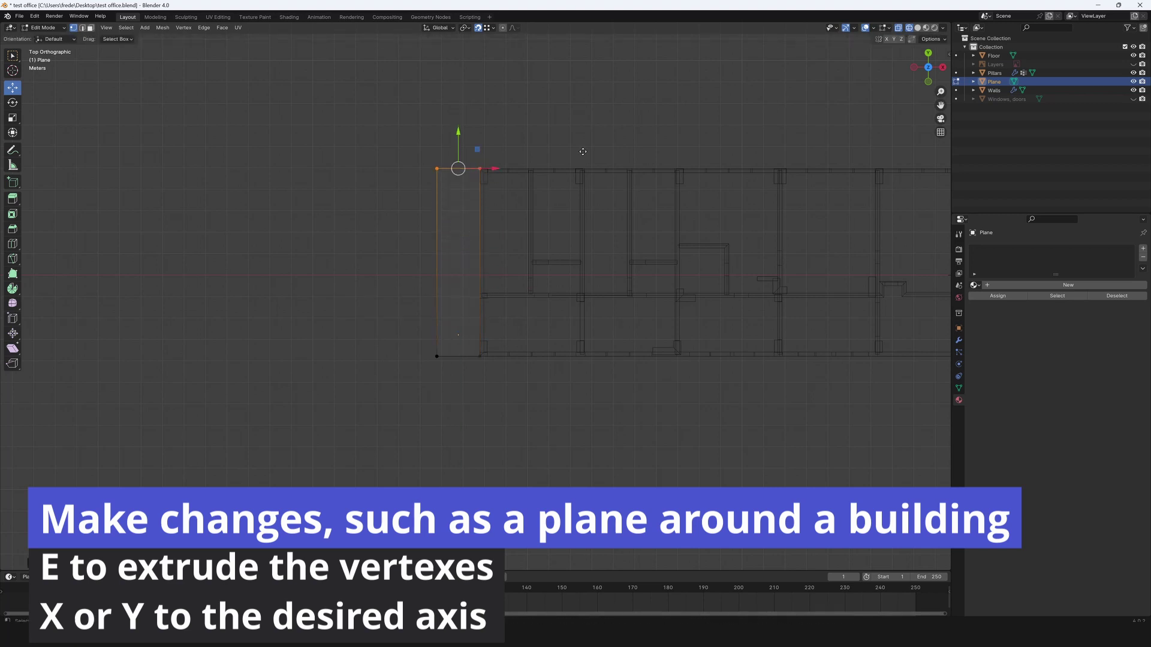
key("y")
left_click(581, 120)
Extrude the strip along the building's top to the right end and set the corner width.
left_click_drag(529, 110, 474, 176)
key("e")
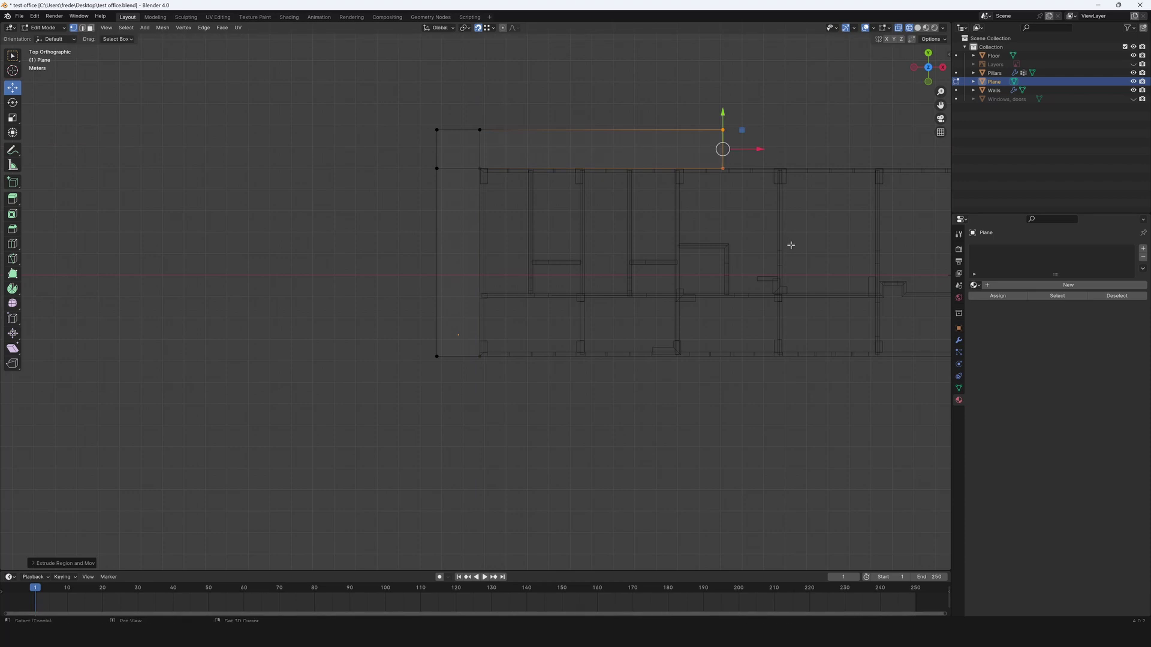
middle_click_drag(779, 198, 390, 198, "shift")
left_click(585, 187)
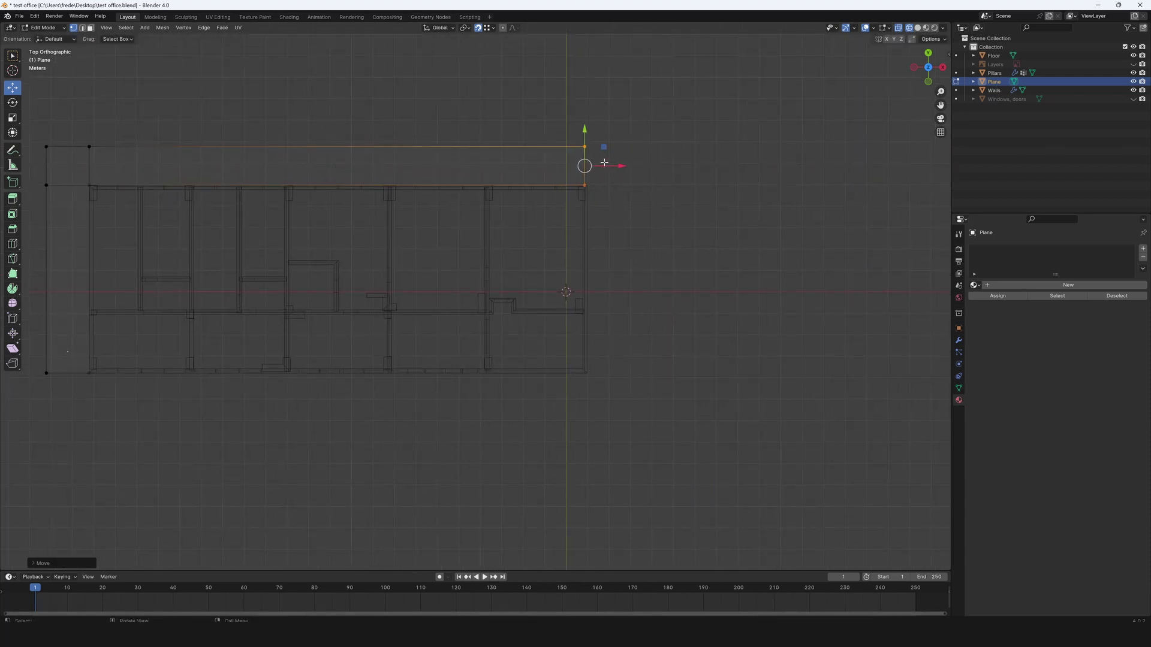
key("g")
key("x")
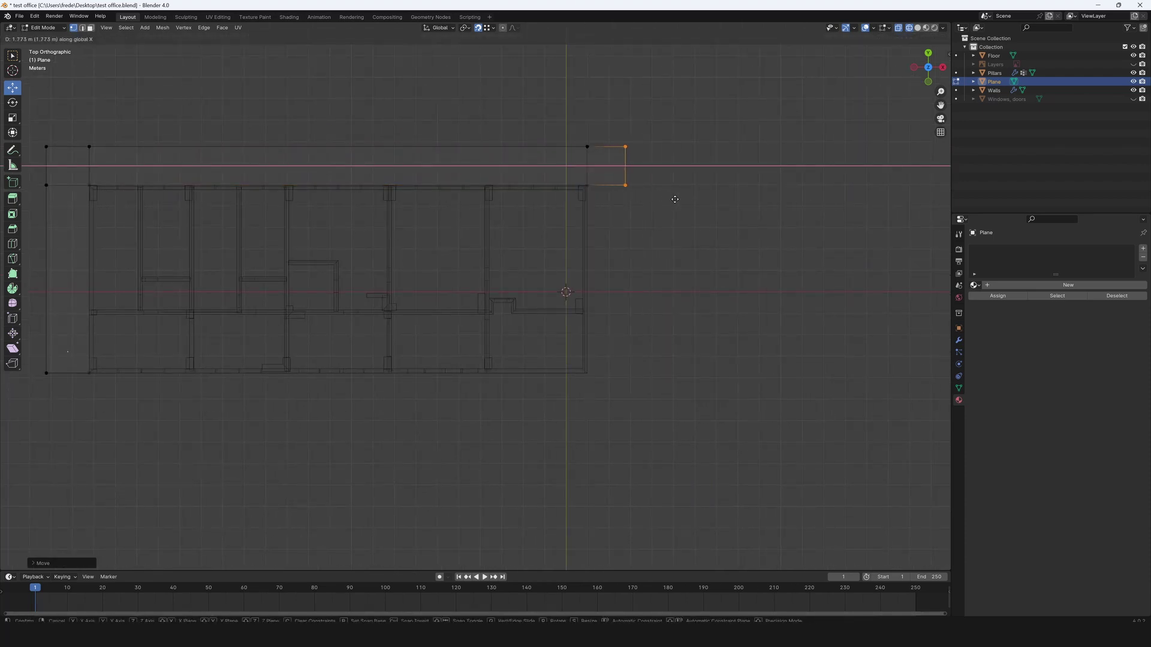
left_click(678, 200)
Extrude the corner edge down the building's right side along Y.
left_click_drag(662, 216, 572, 173)
key("e")
key("y")
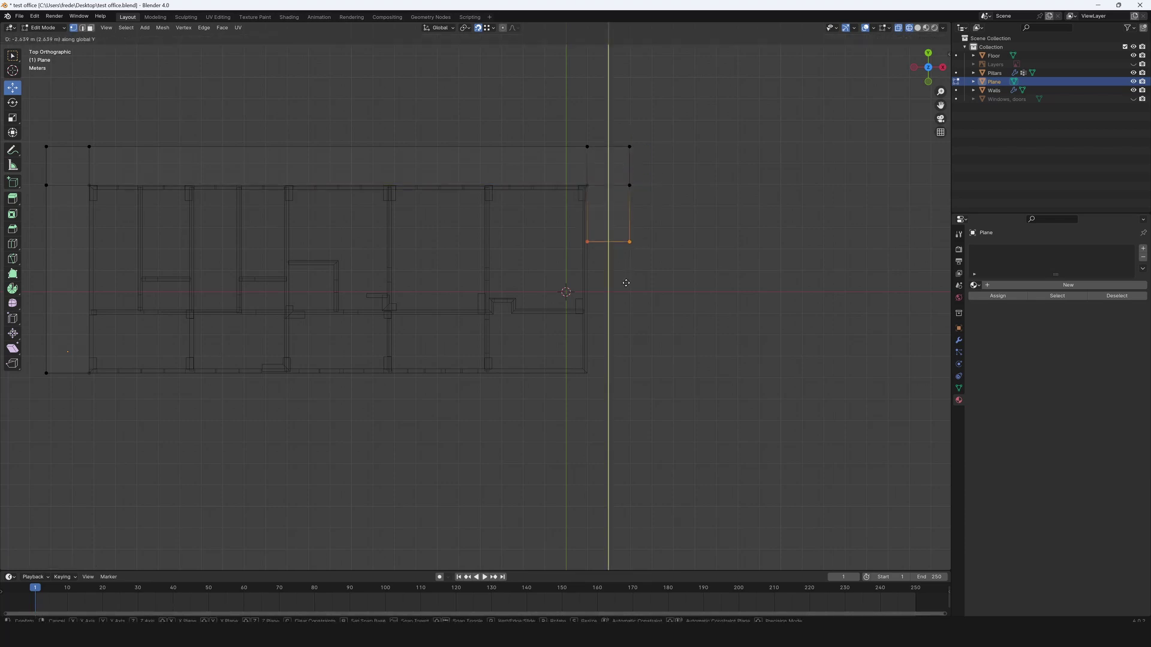
scroll(637, 420, "down", 3)
scroll(637, 419, "left", 5)
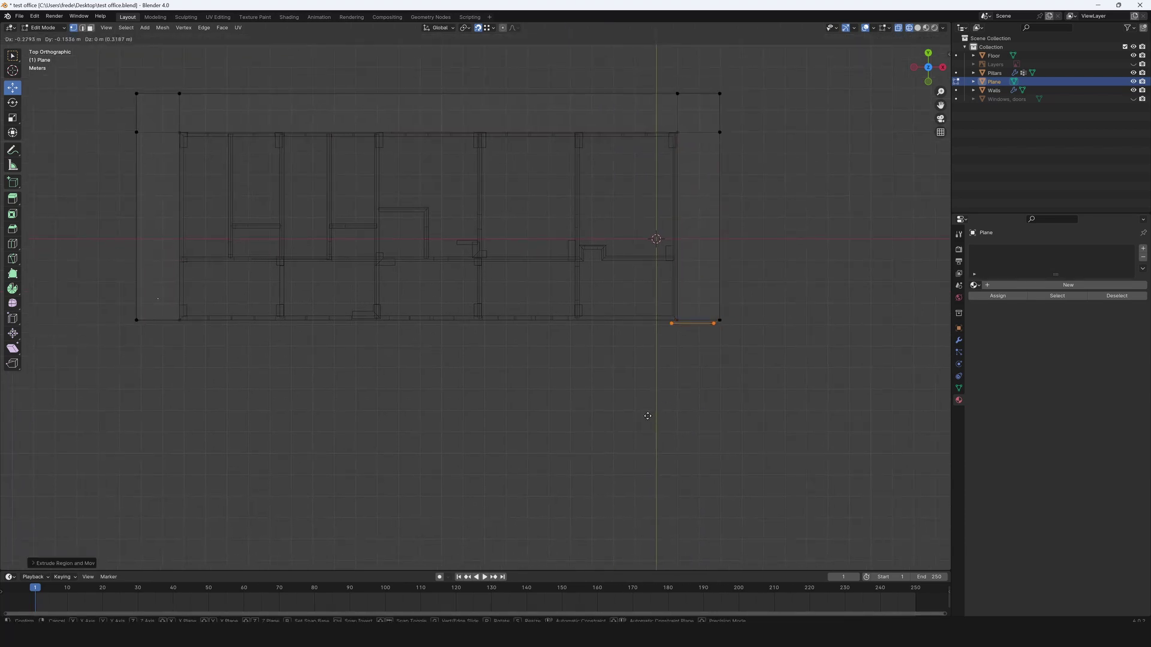
left_click(646, 455)
left_click_drag(659, 308, 696, 420)
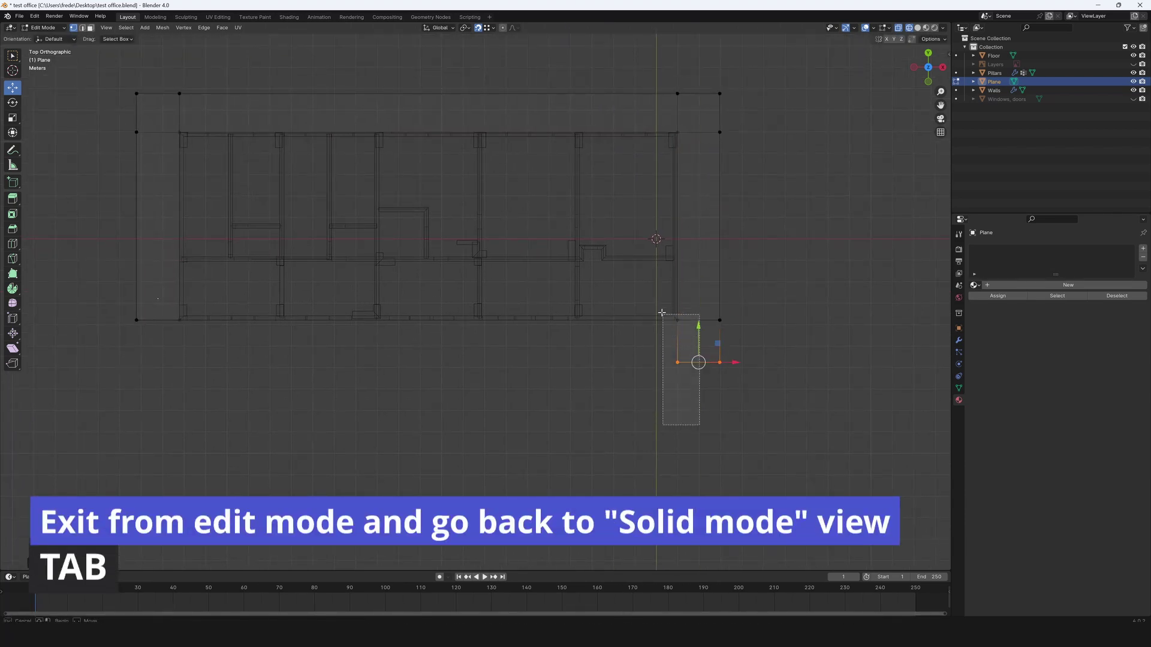
Extrude the bottom edge along the X axis to finish the strip under the building.
key("e")
key("x")
left_click(137, 322)
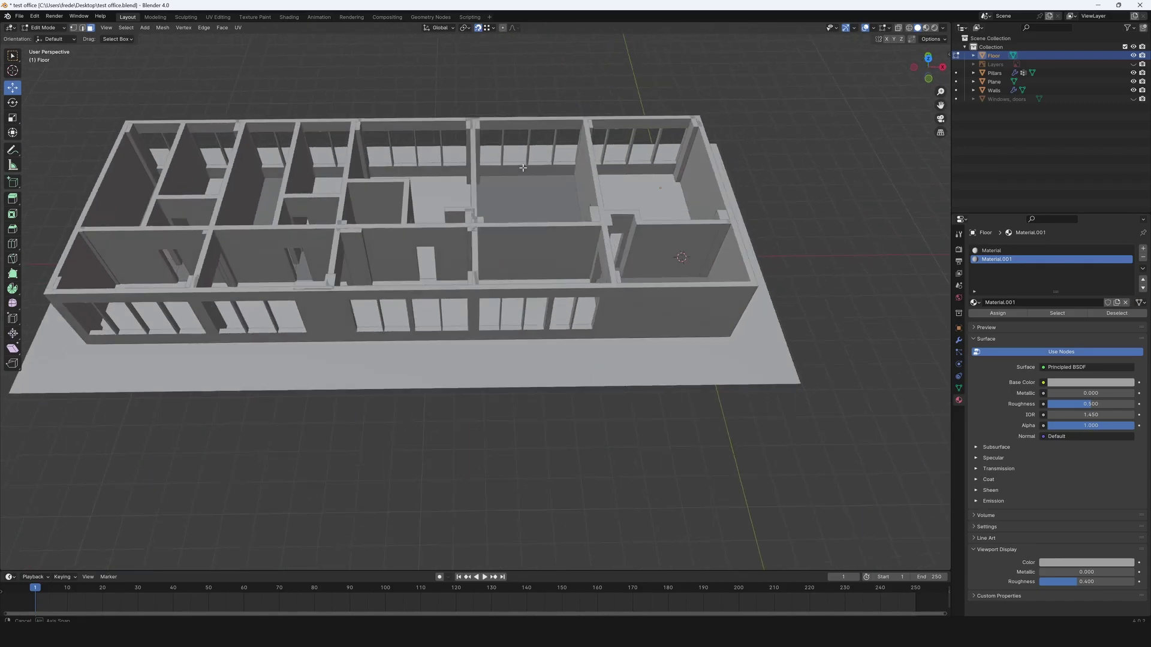
middle_click_drag(456, 198, 511, 199)
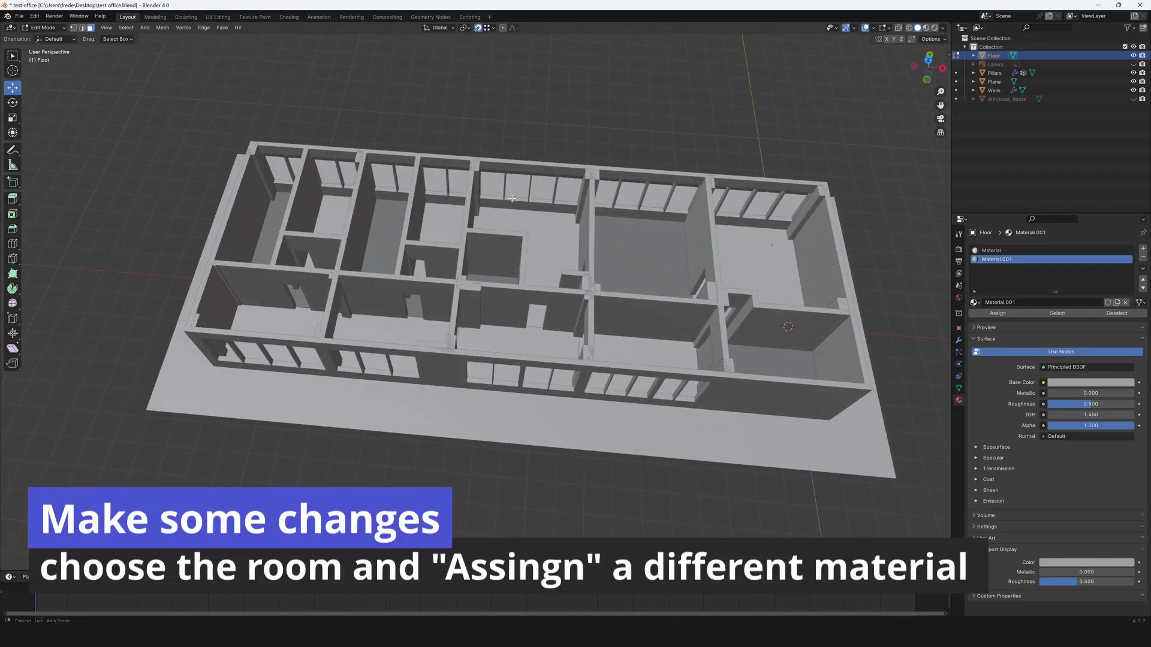
Assign Material.001 to the lower, right and lower-left room floors.
left_click(617, 247)
left_click(542, 348)
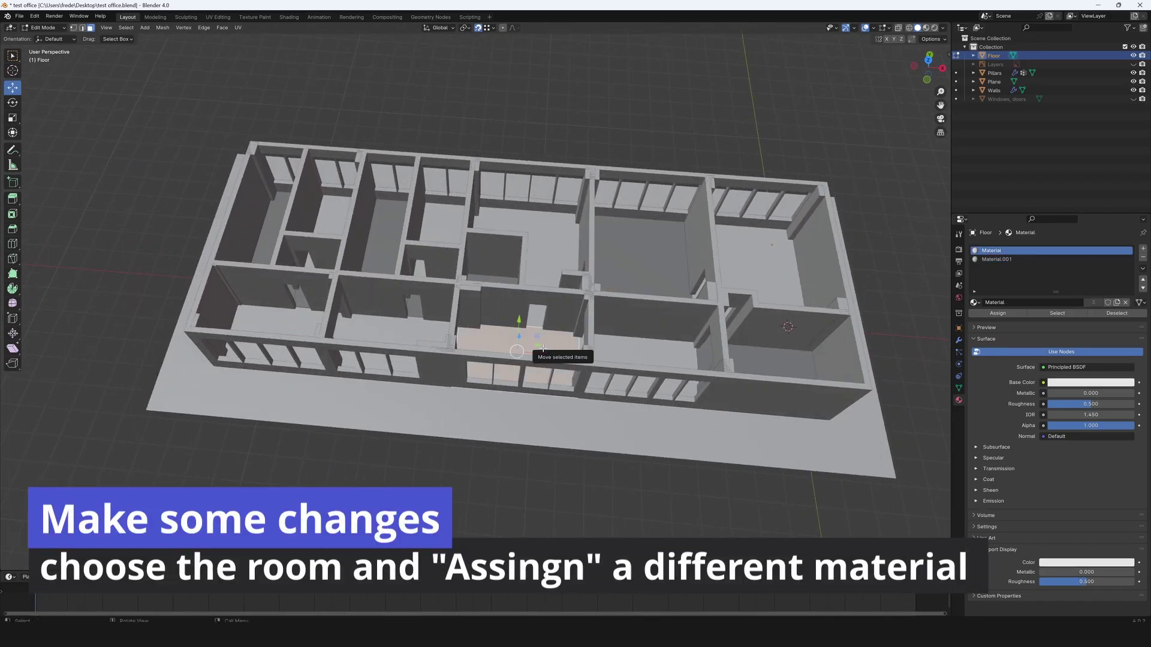
left_click(997, 259)
left_click(997, 313)
left_click(648, 360)
left_click(1008, 259)
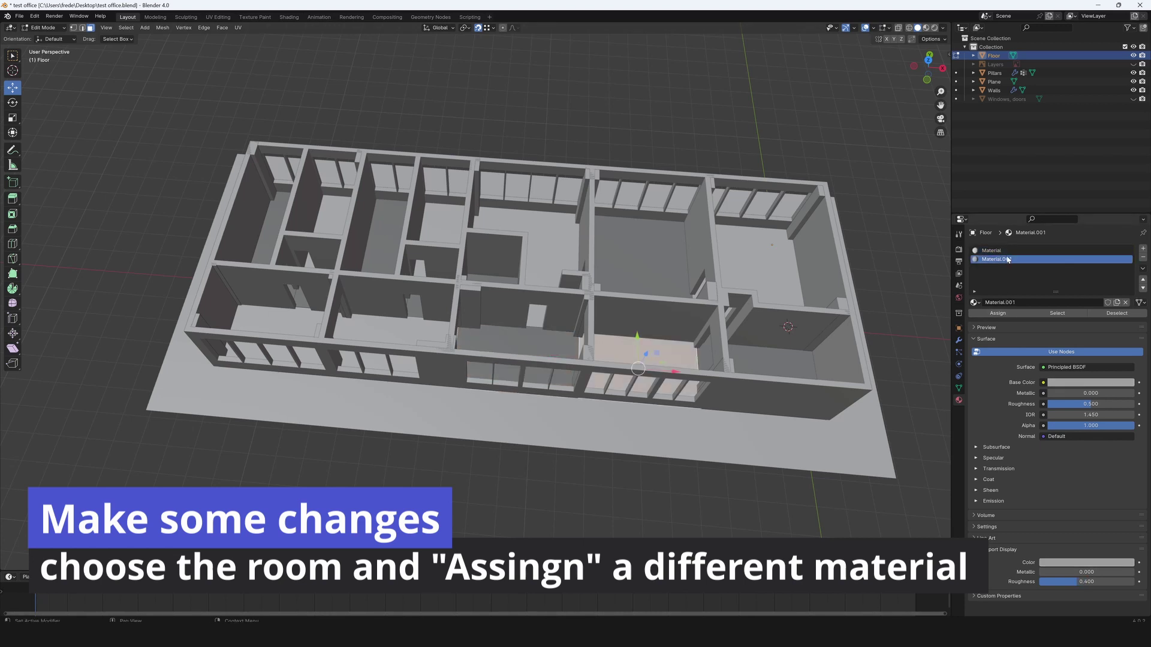
left_click(997, 313)
left_click(354, 336)
left_click(996, 259)
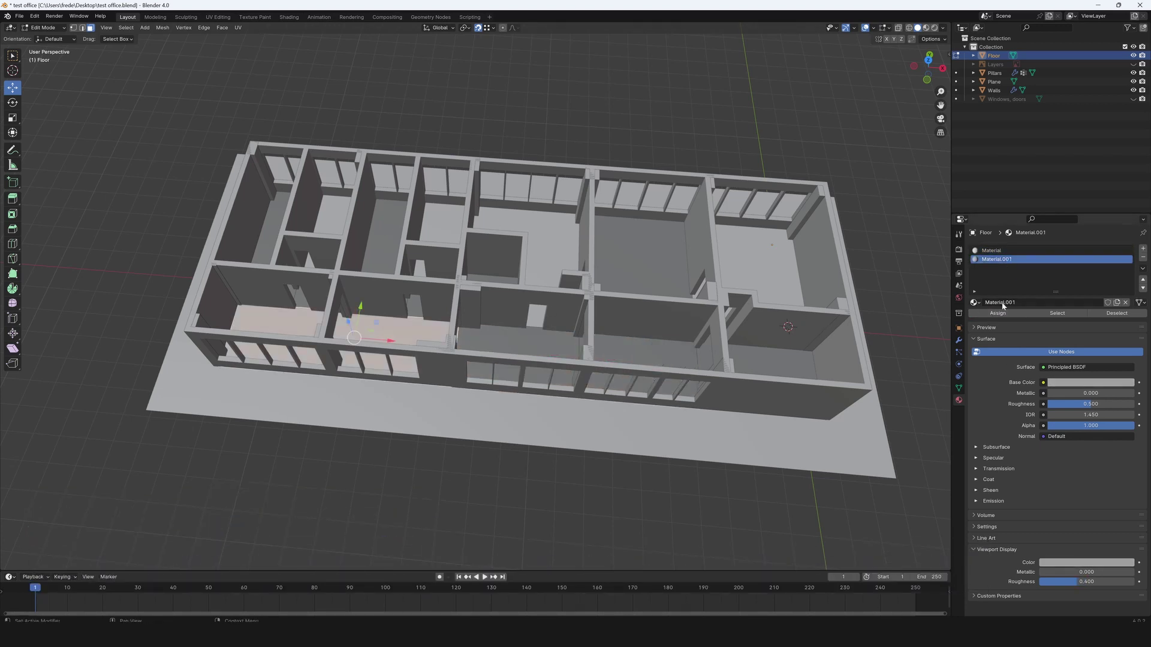
left_click(997, 313)
Assign materials to the middle, remaining and far-left room floors, using the original Material for the middle room.
left_click(639, 258)
left_click(991, 250)
left_click(997, 313)
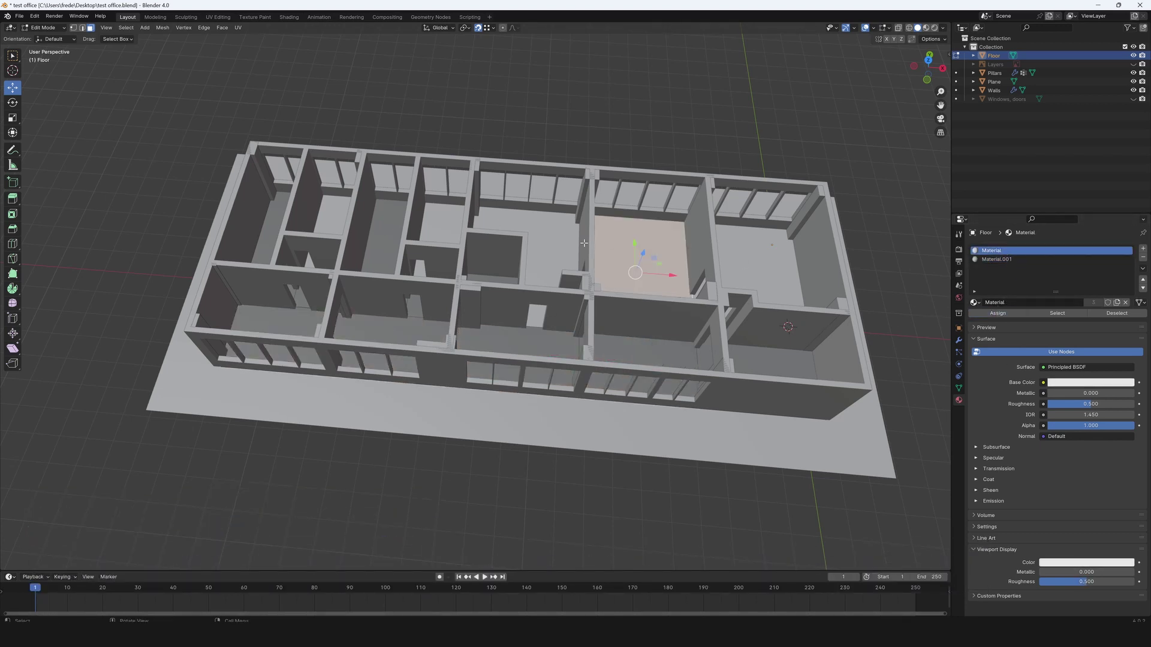
left_click(399, 222)
left_click(995, 250)
left_click(997, 313)
left_click(270, 235)
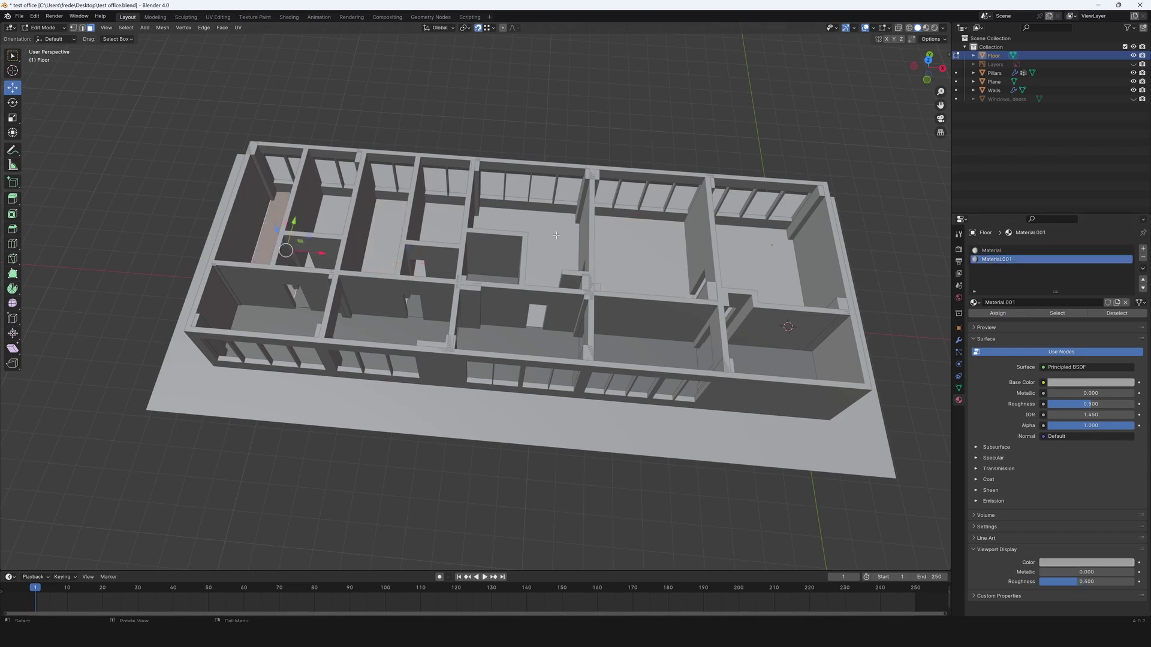
left_click(1012, 252)
middle_click_drag(773, 264, 504, 318)
Back in Object Mode, give the ground plane the existing material named Material.
key("Tab")
left_click(576, 405)
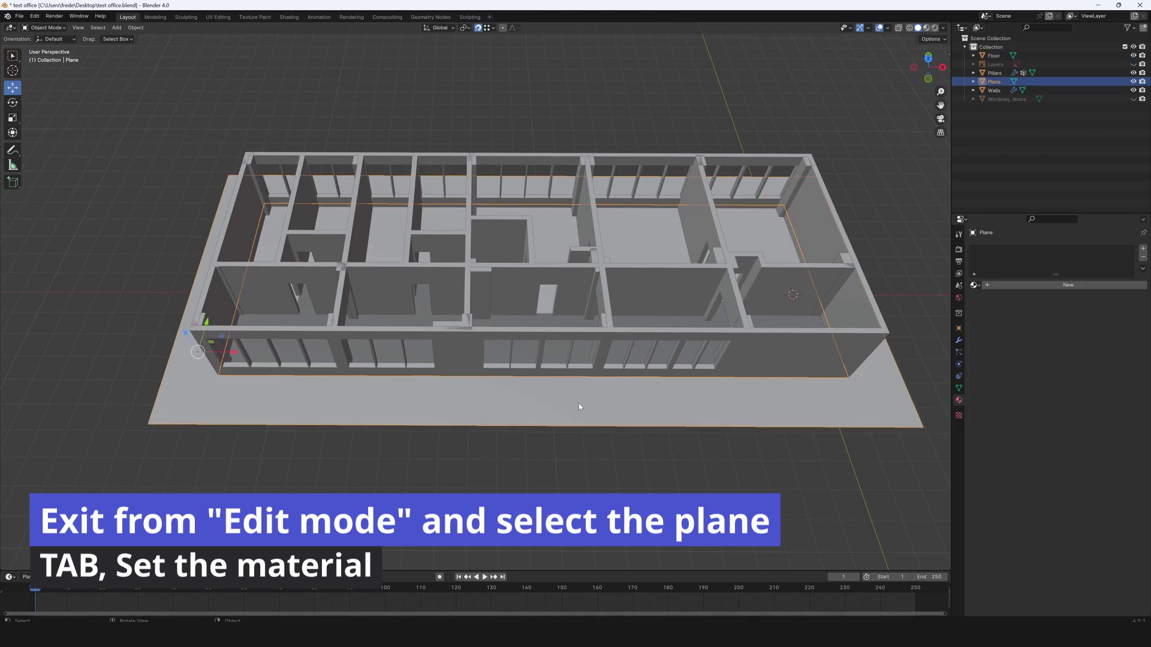
left_click(974, 285)
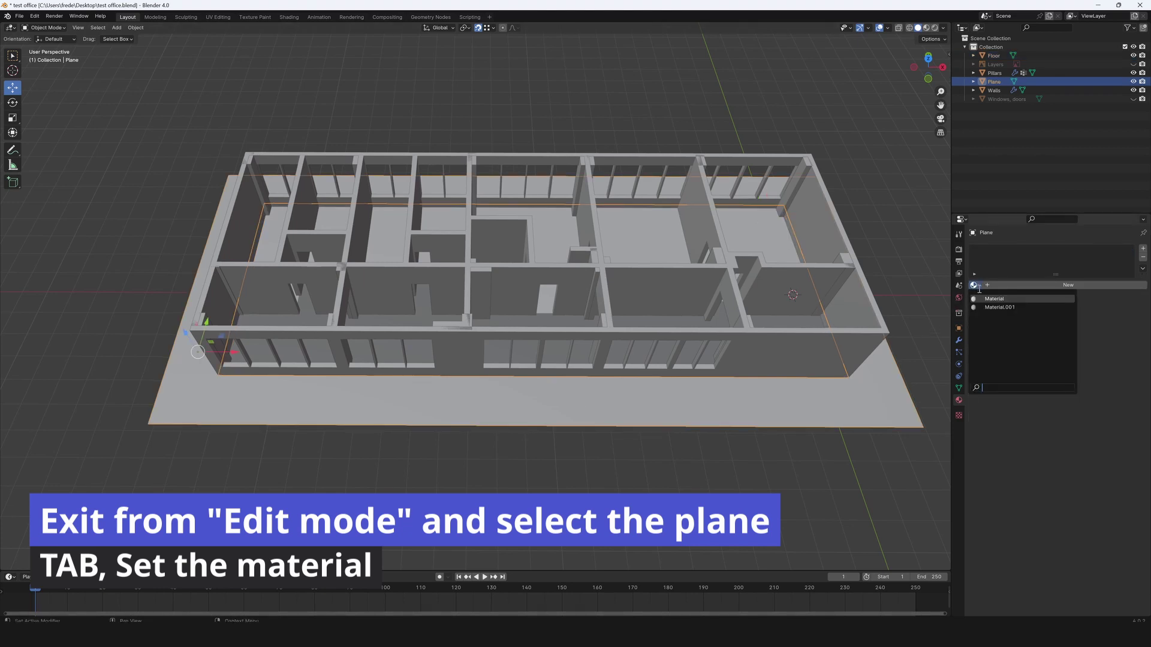
left_click(995, 299)
scroll(882, 442, "down", 4)
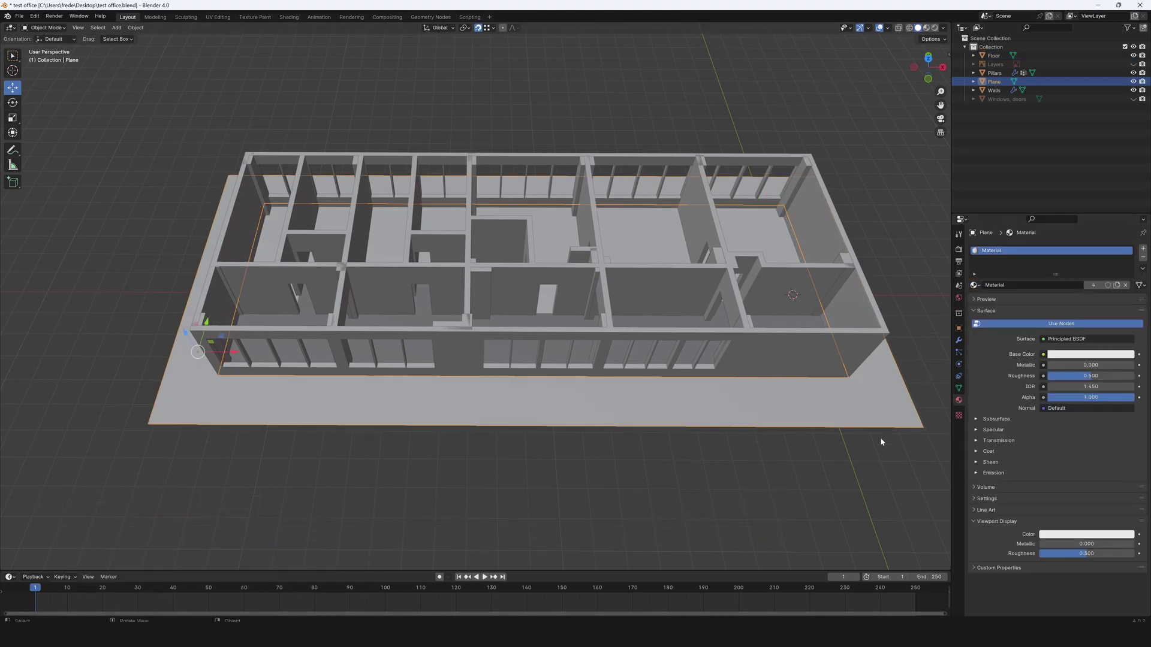
Select all objects and start an FBX export to the tutorial folder, limited to selected objects.
key("a")
left_click(20, 17)
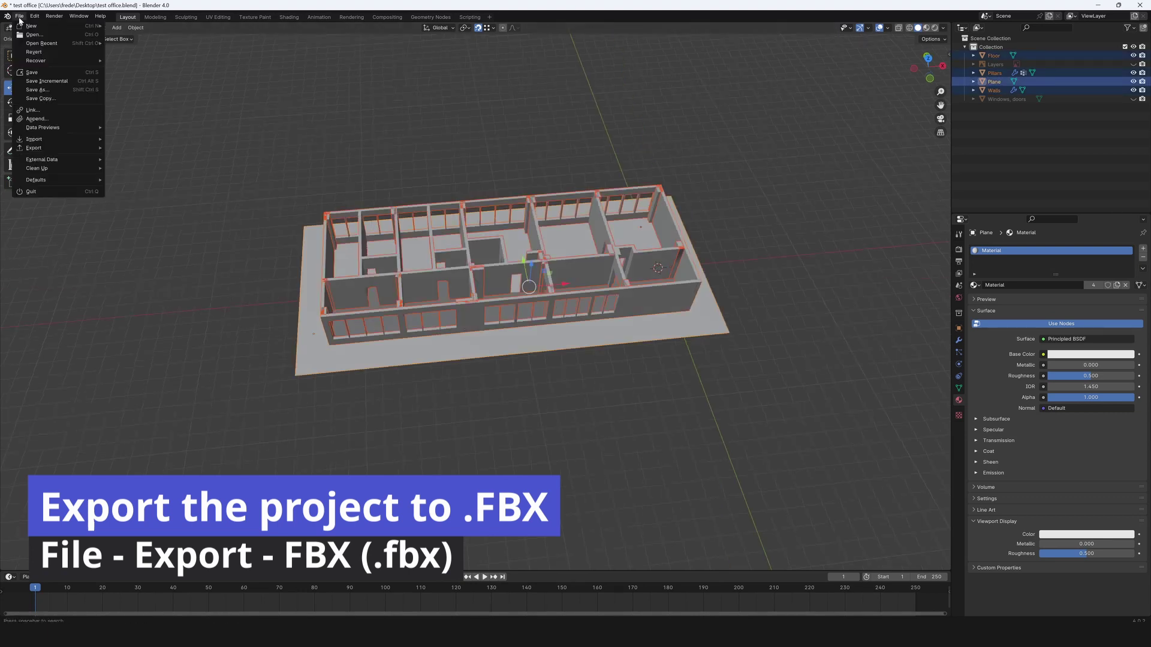
mouse_move(44, 152)
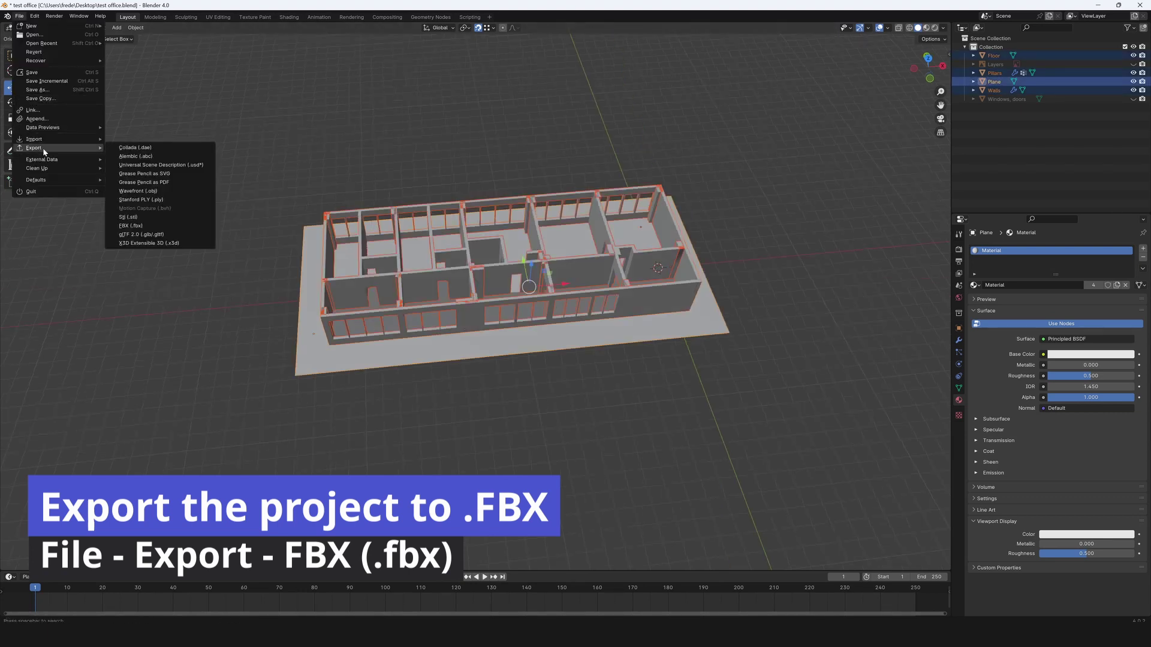
left_click(129, 225)
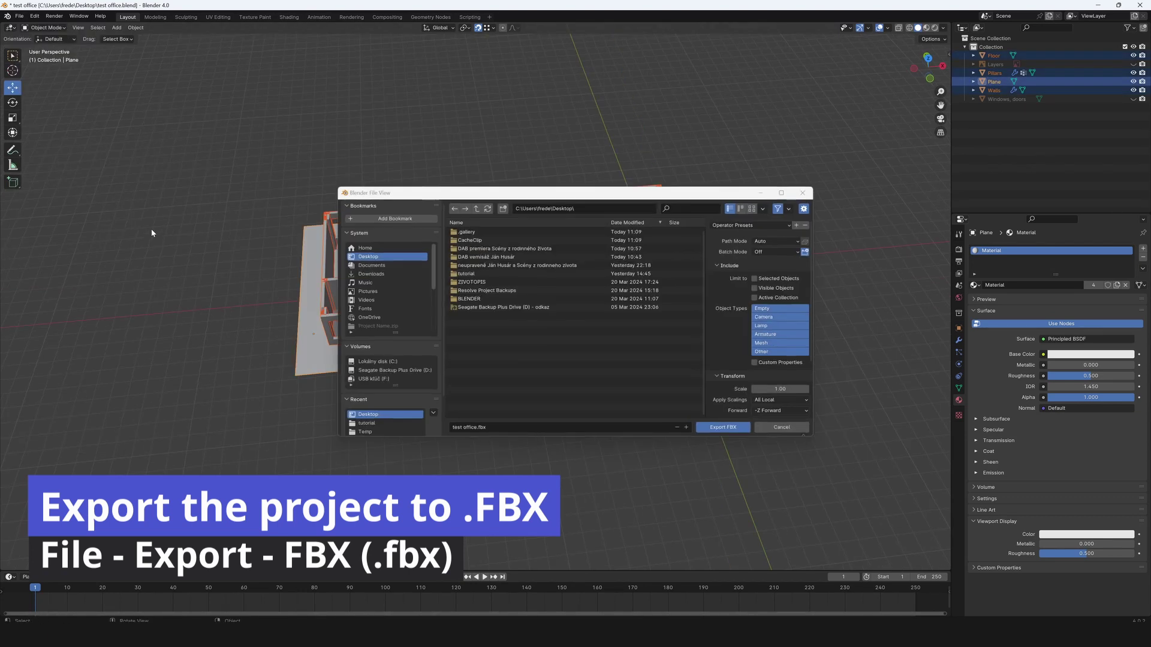
double_click(466, 274)
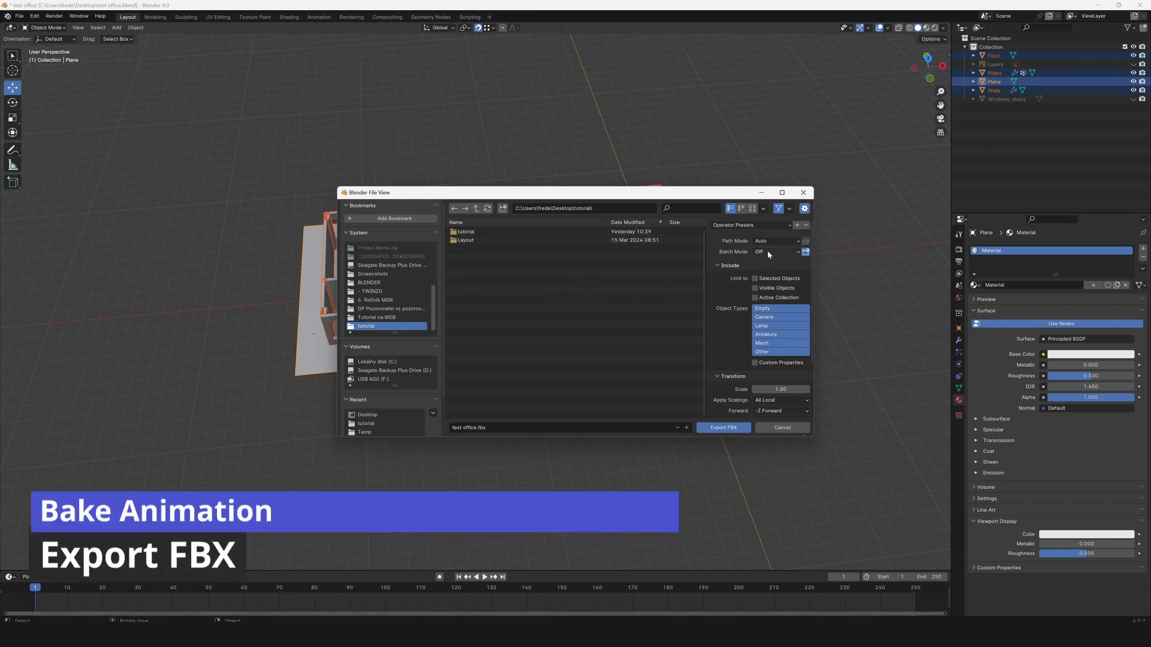
left_click(755, 279)
Apply FBX Units Scale, disable Add Leaf Bones and Bake Animation, and export the FBX.
scroll(739, 334, "down", 2)
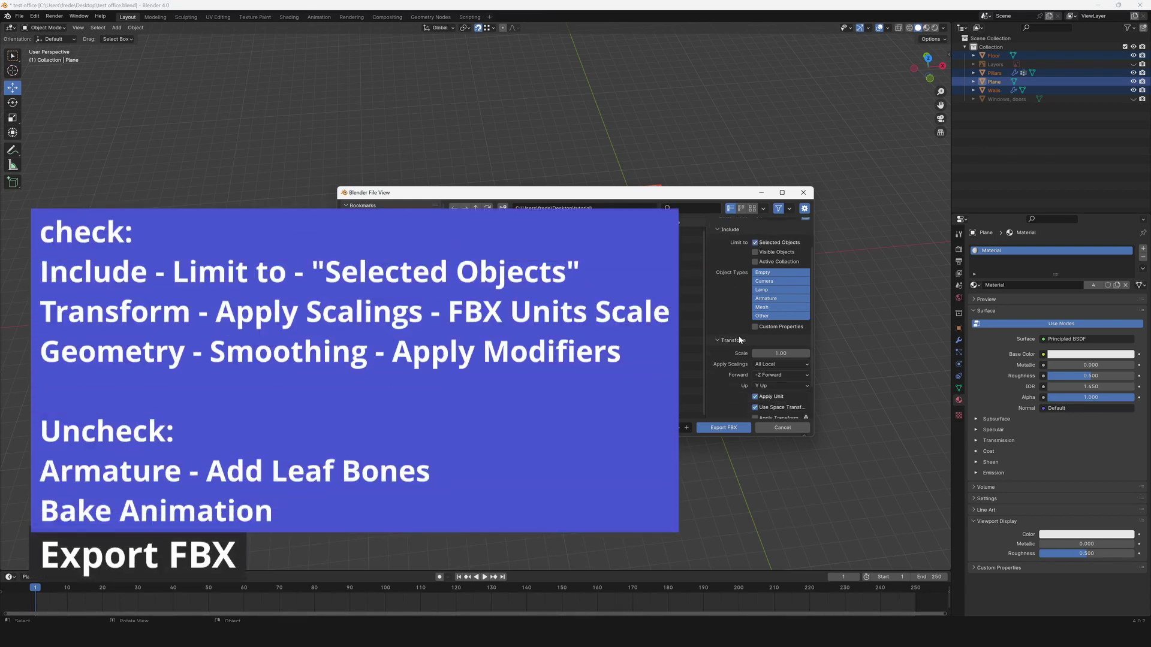
left_click(760, 365)
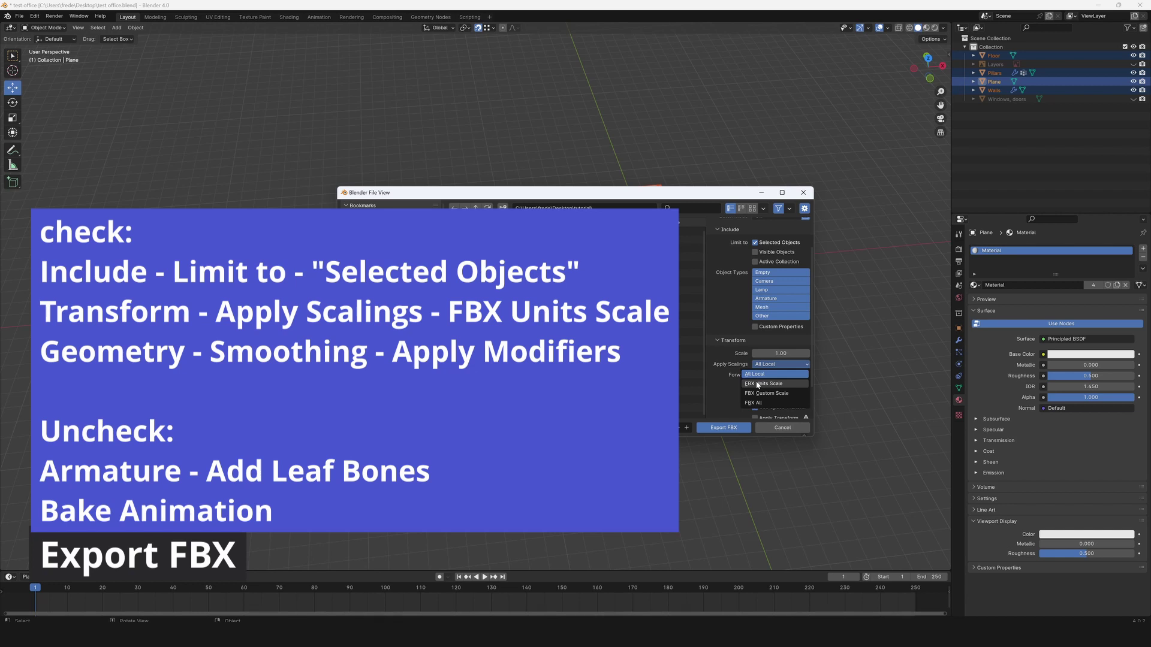
left_click(758, 385)
scroll(719, 371, "down", 2)
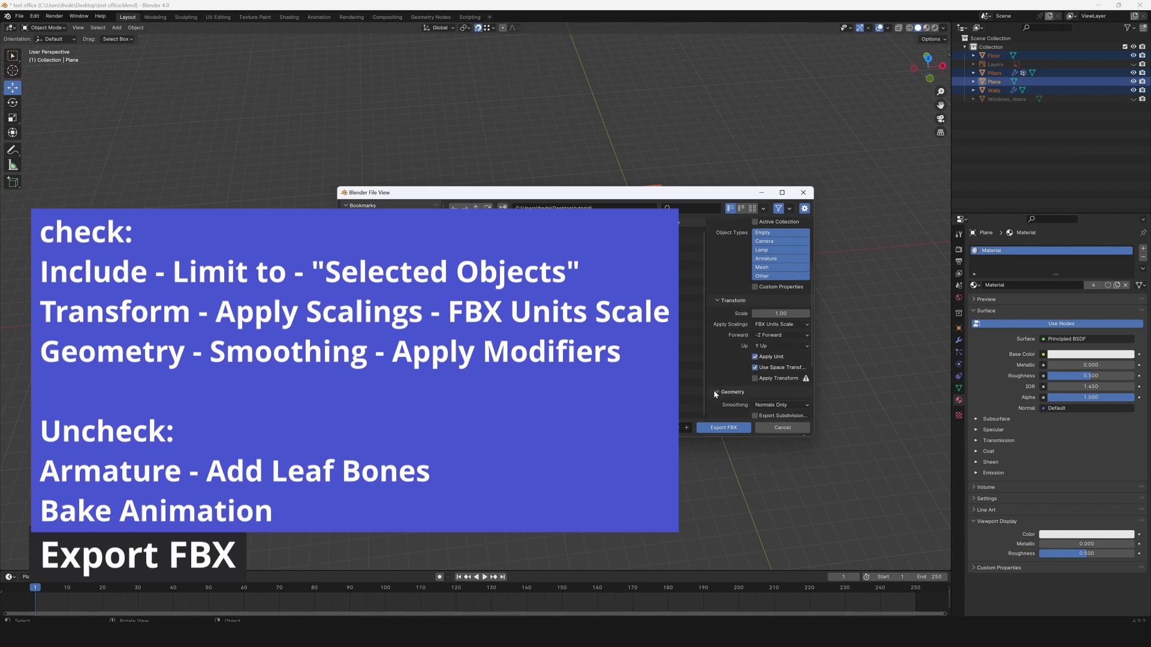
scroll(725, 390, "down", 4)
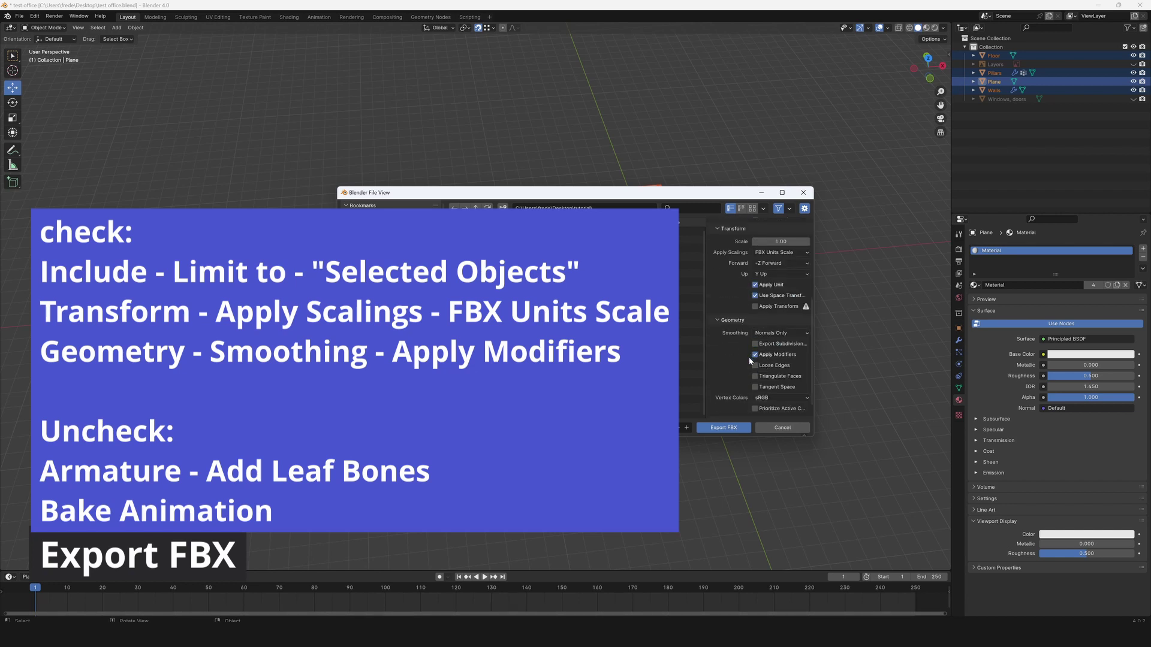
scroll(726, 379, "down", 2)
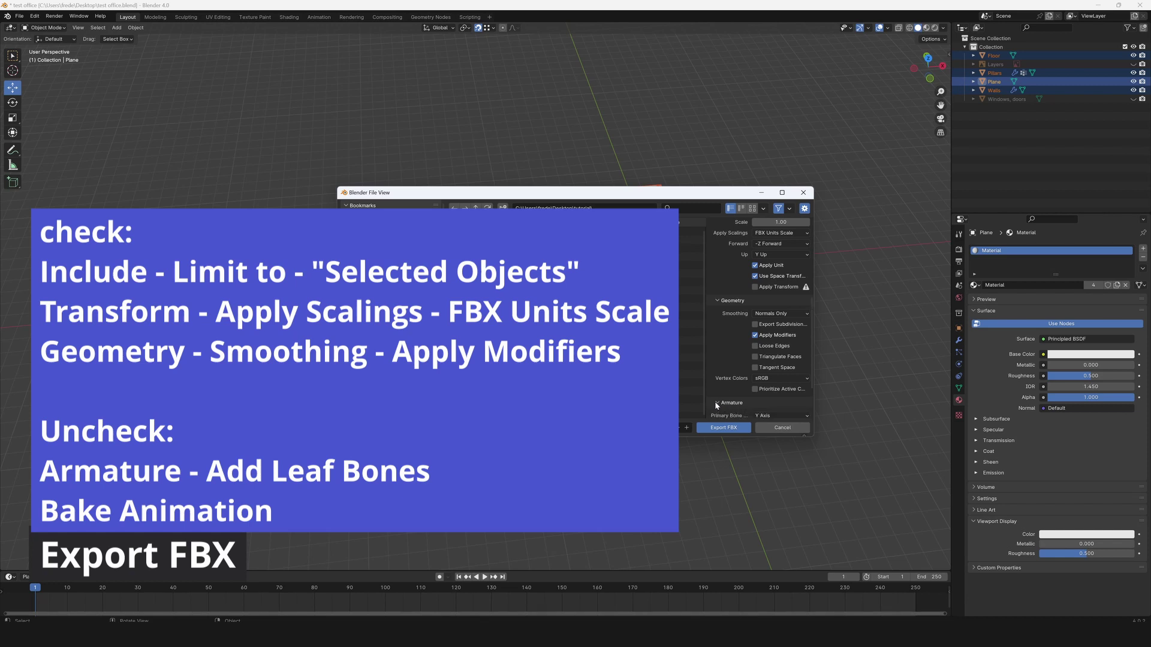
scroll(716, 400, "down", 2)
left_click(755, 400)
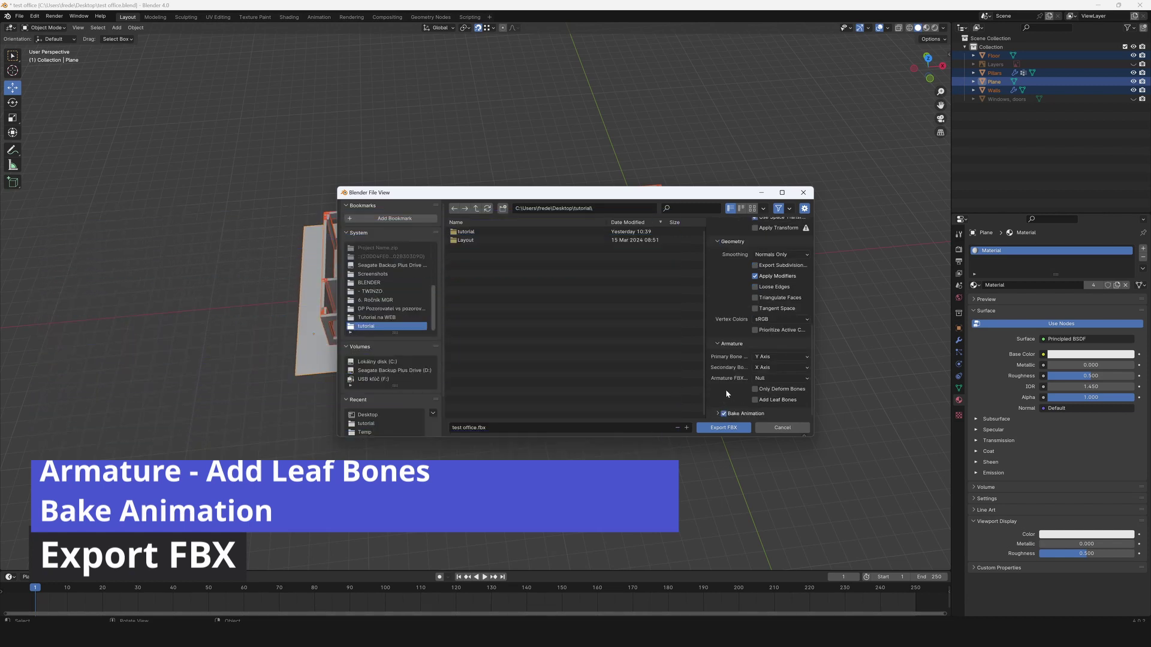
left_click(725, 414)
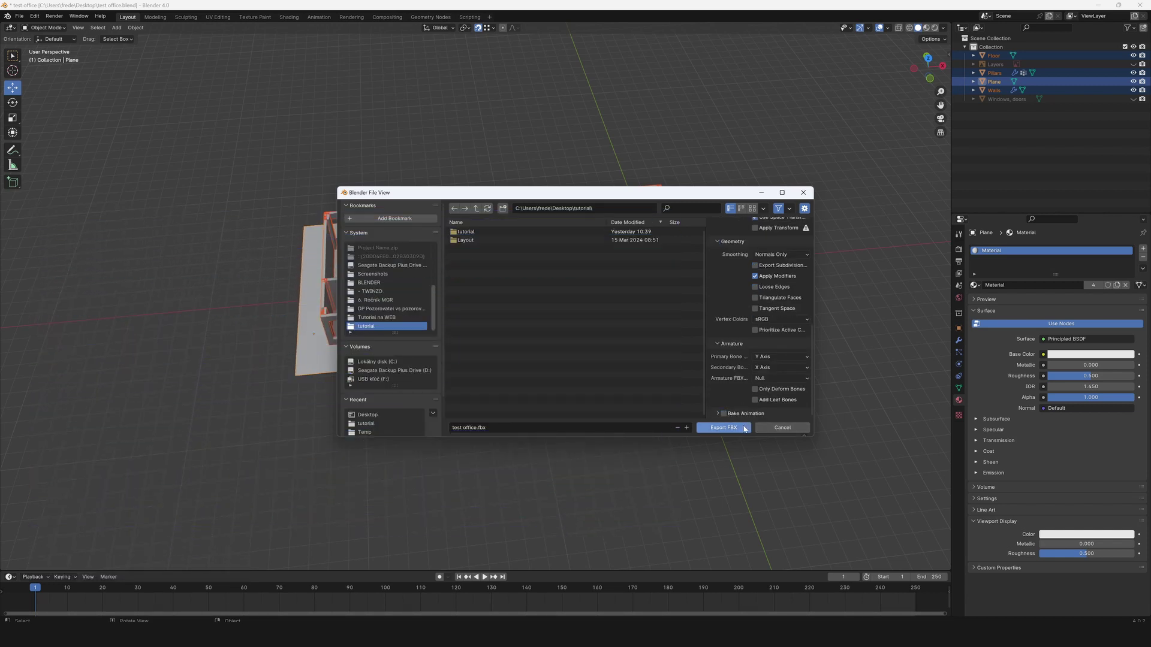
left_click(744, 430)
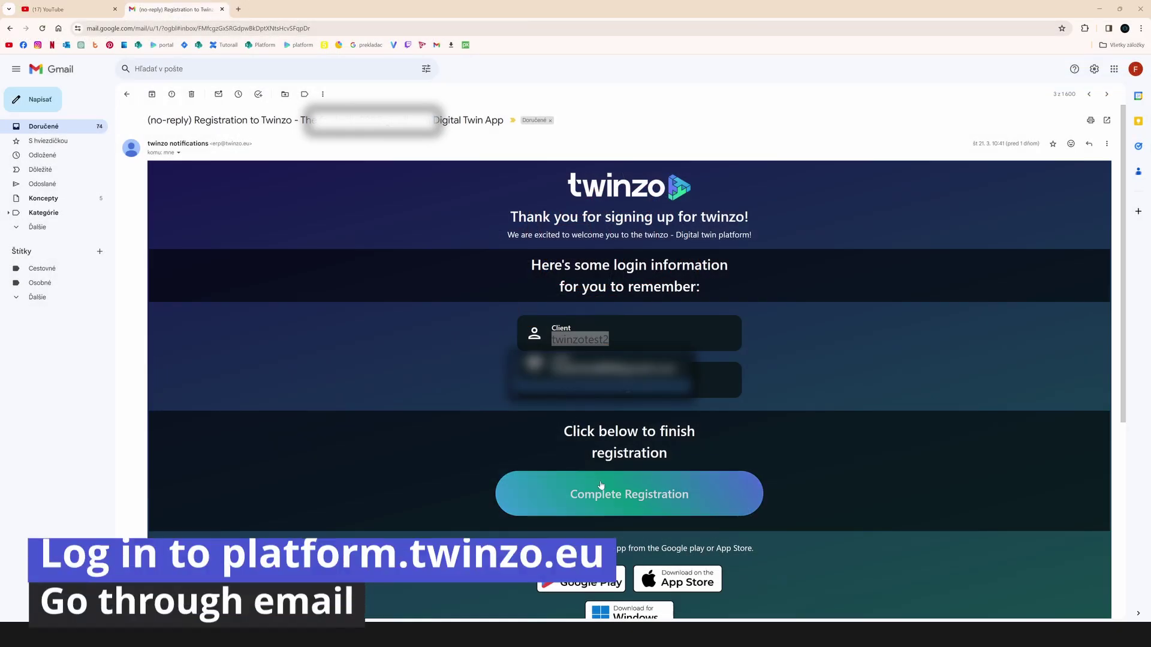
Enter the account password for registration, then go to the Places > Branches list.
left_click(635, 513)
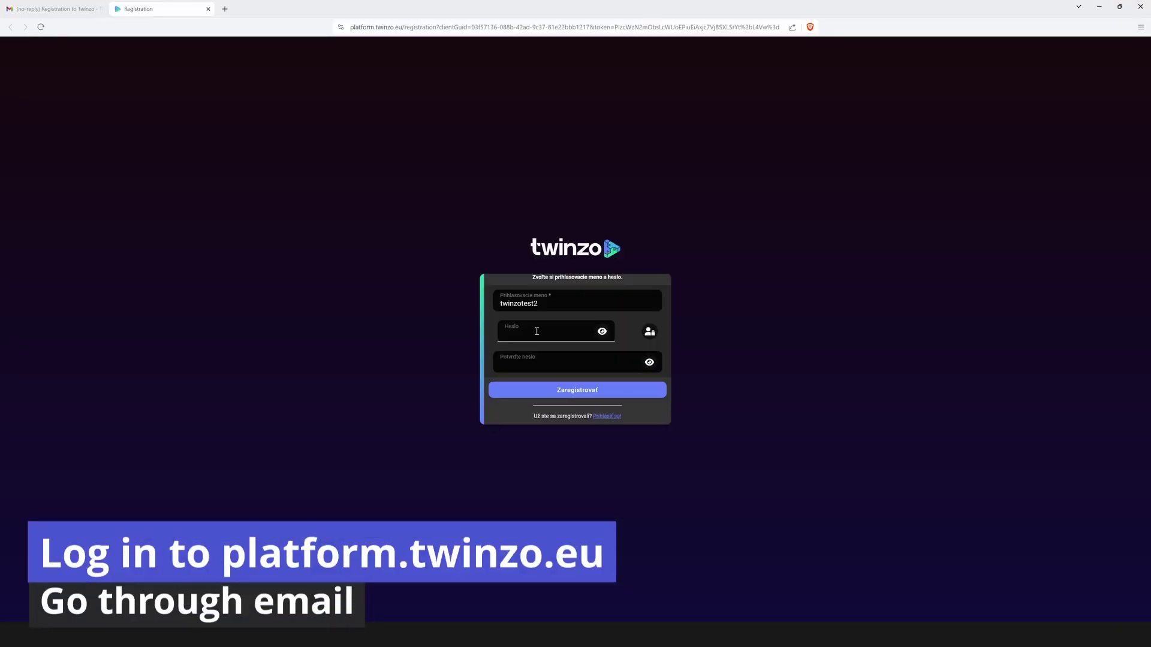
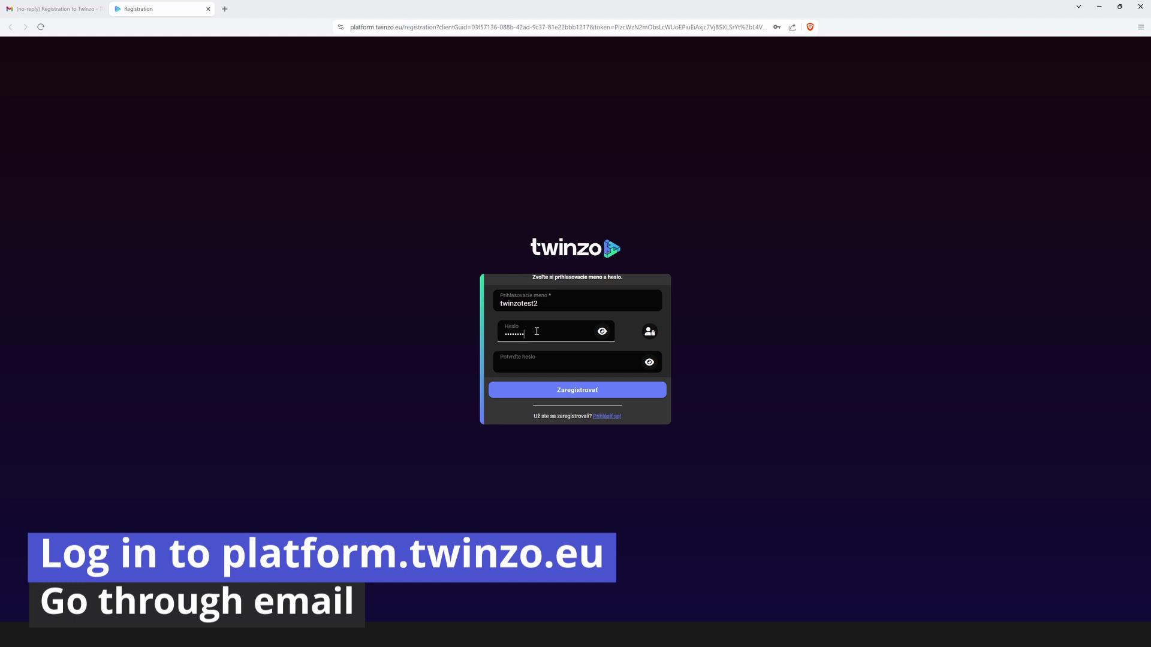
key("Tab")
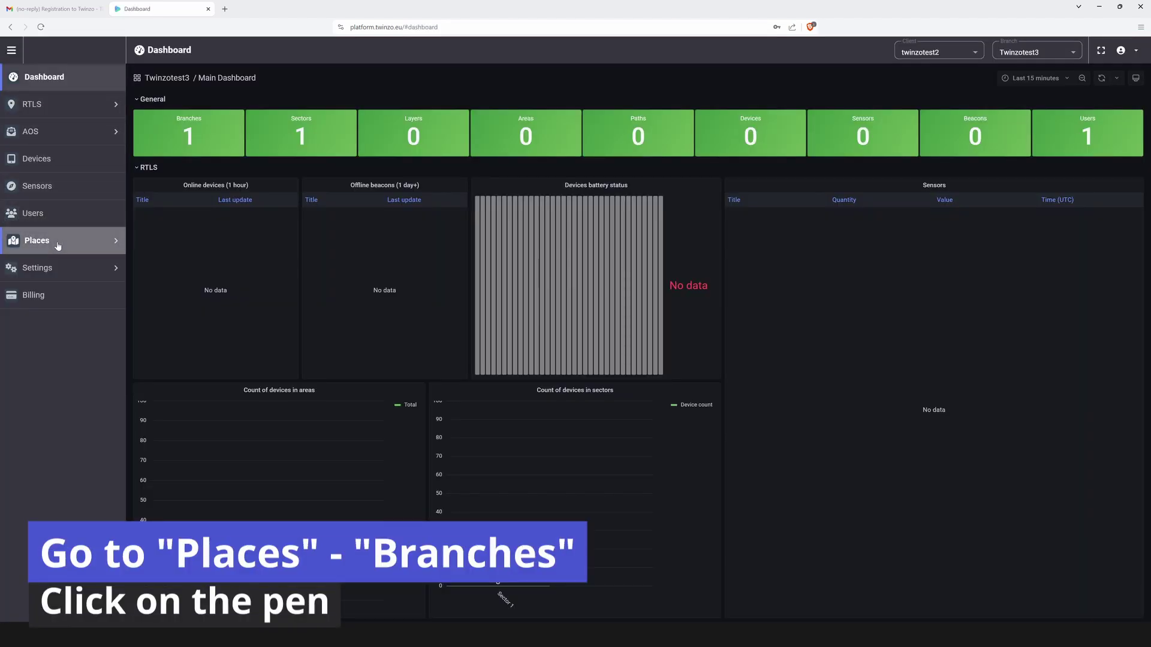
left_click(57, 250)
left_click(52, 268)
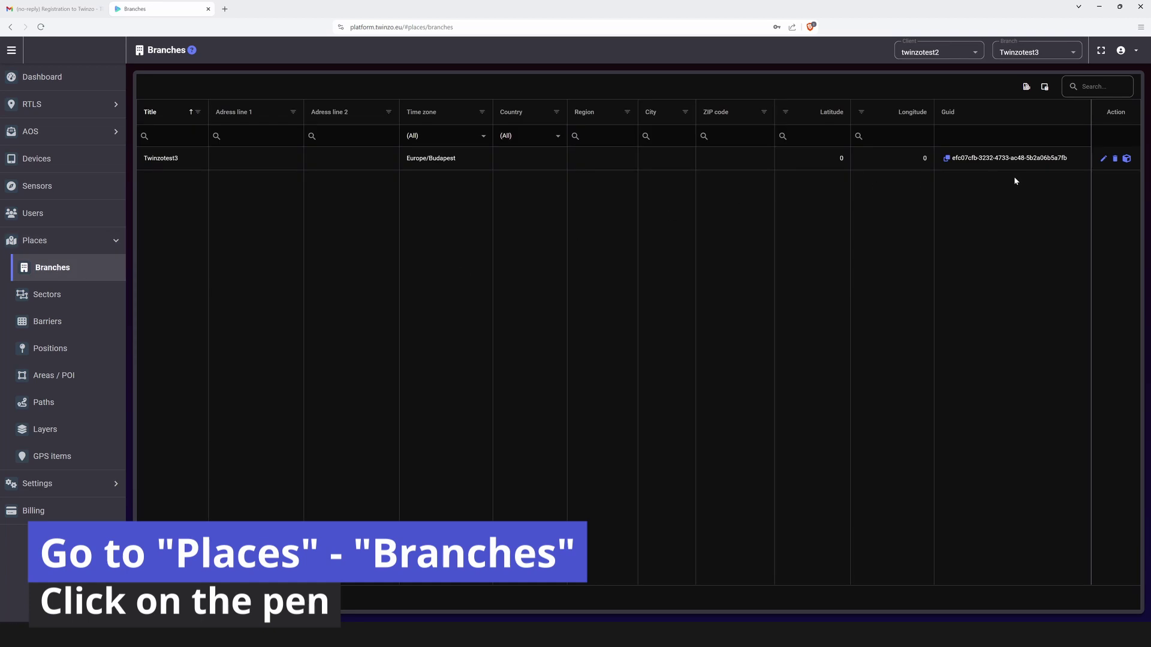
Edit Twinzotest3, upload test office.fbx from the tutorial folder as its model, and save.
left_click(1104, 160)
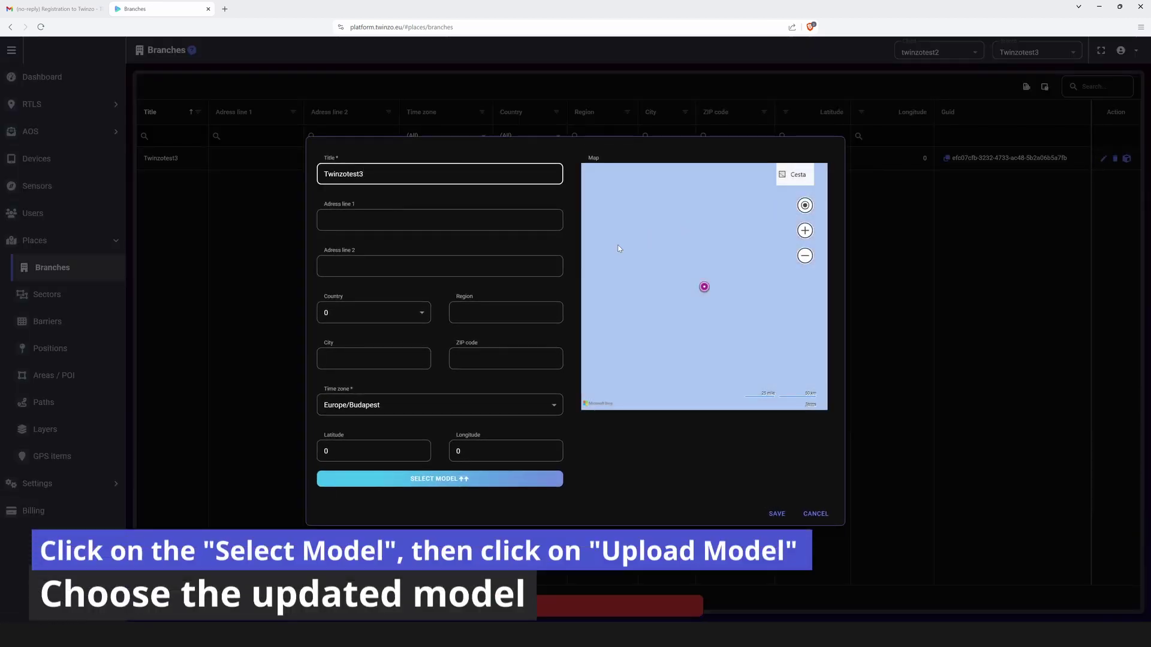
left_click(468, 479)
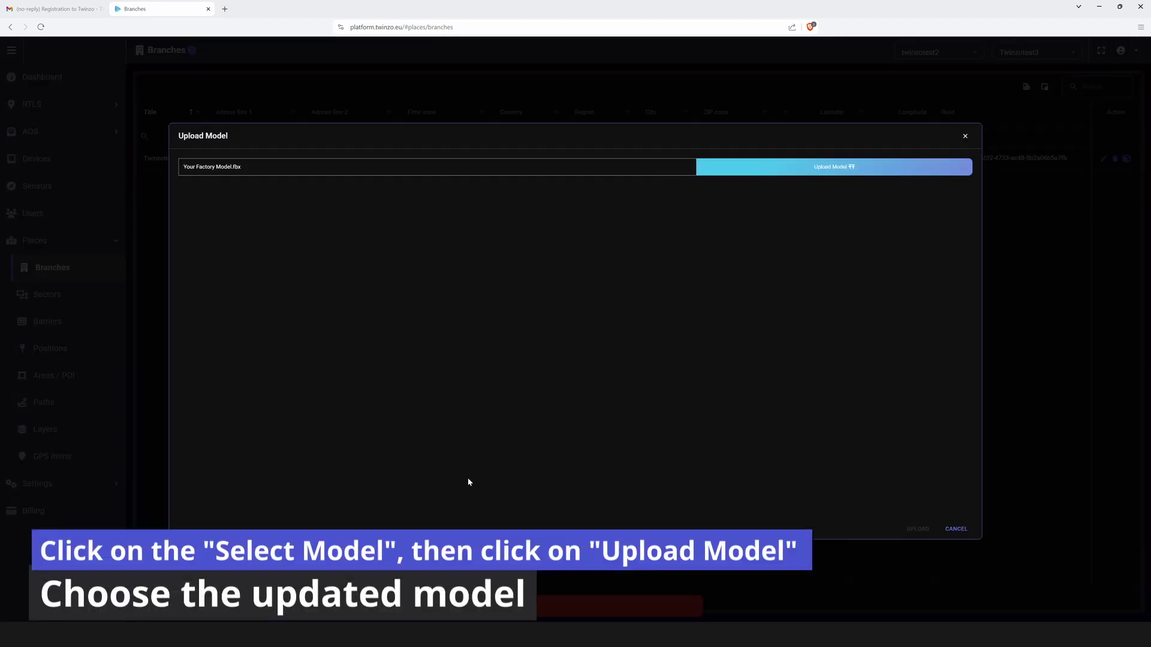
left_click(851, 146)
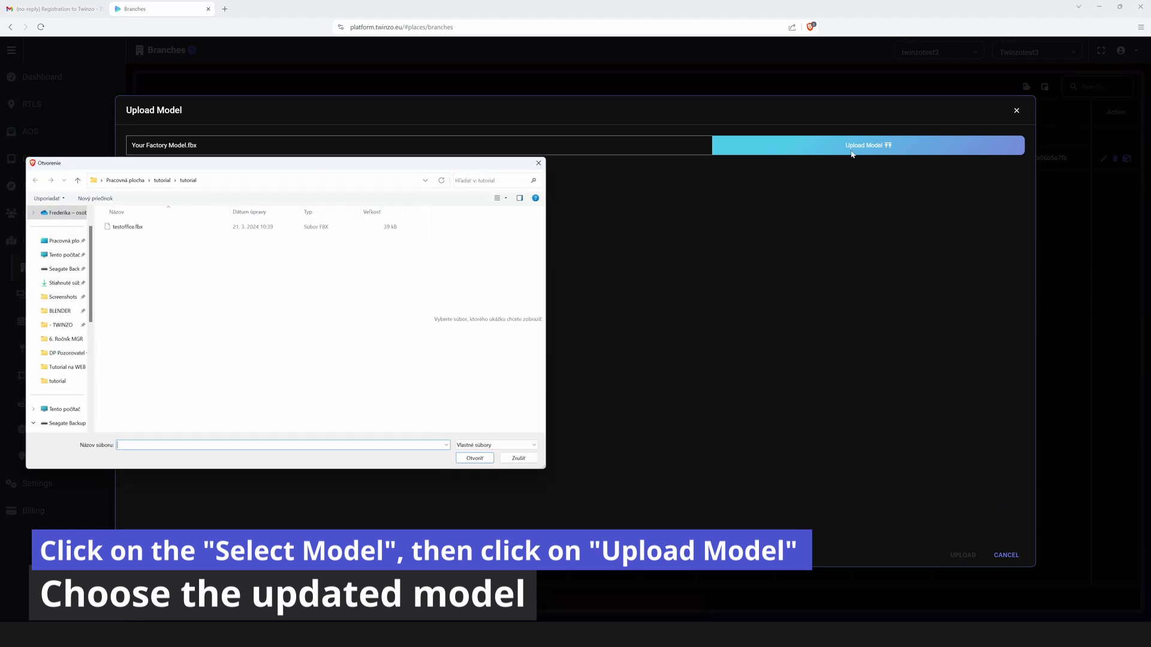
left_click(160, 180)
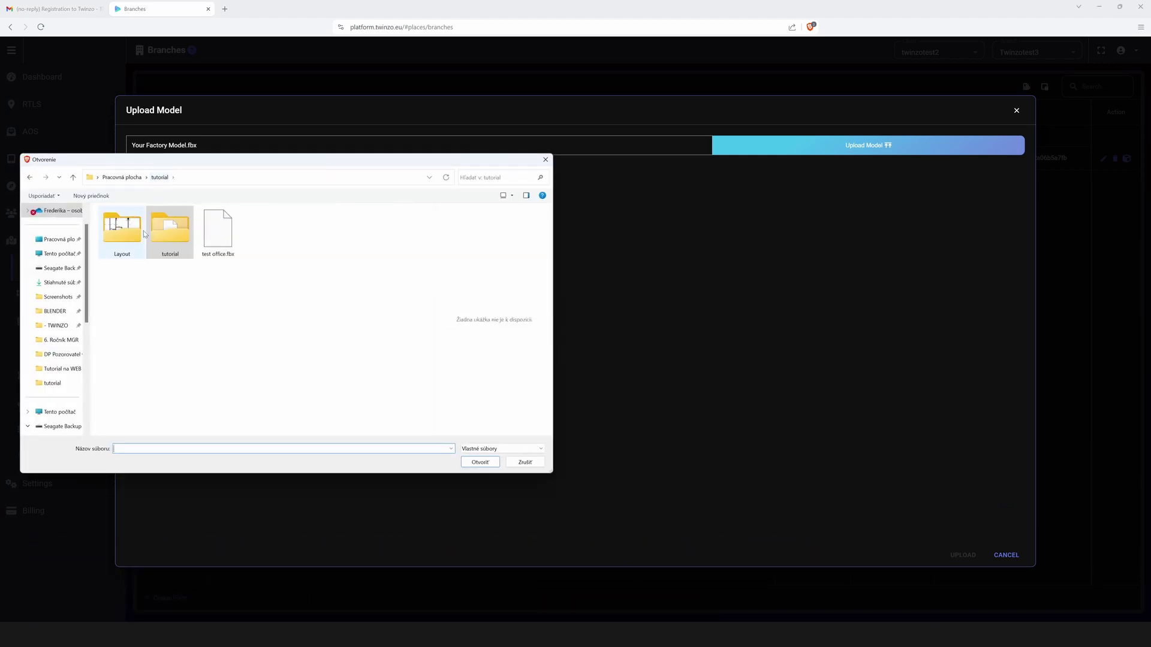
double_click(216, 235)
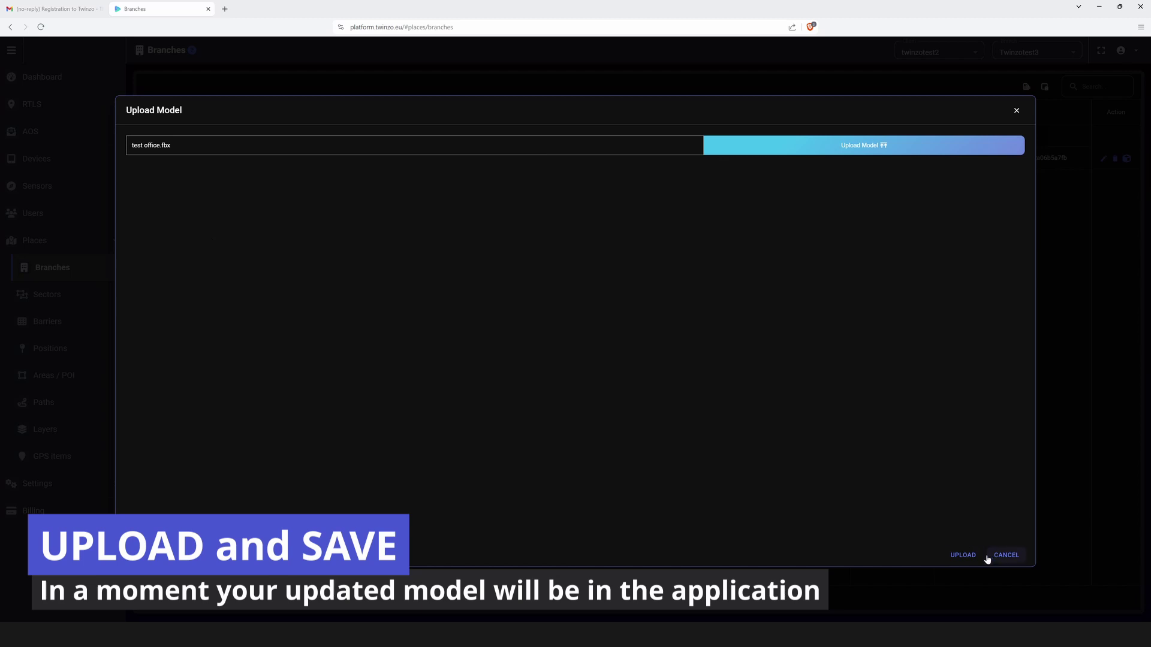
left_click(965, 555)
left_click(778, 514)
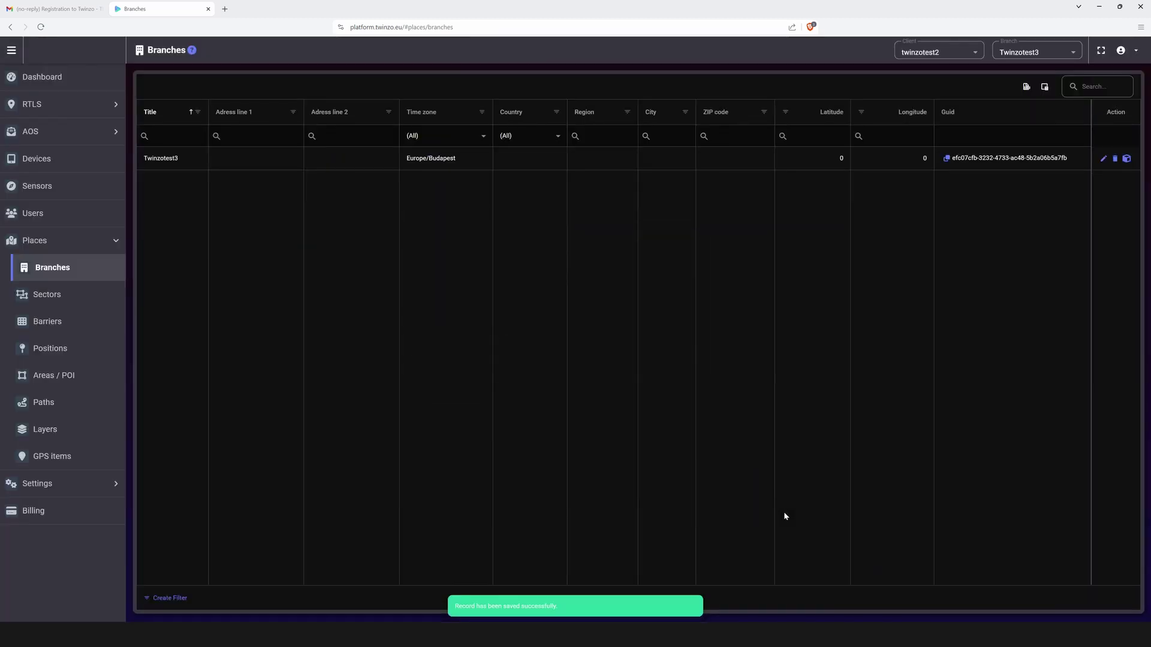